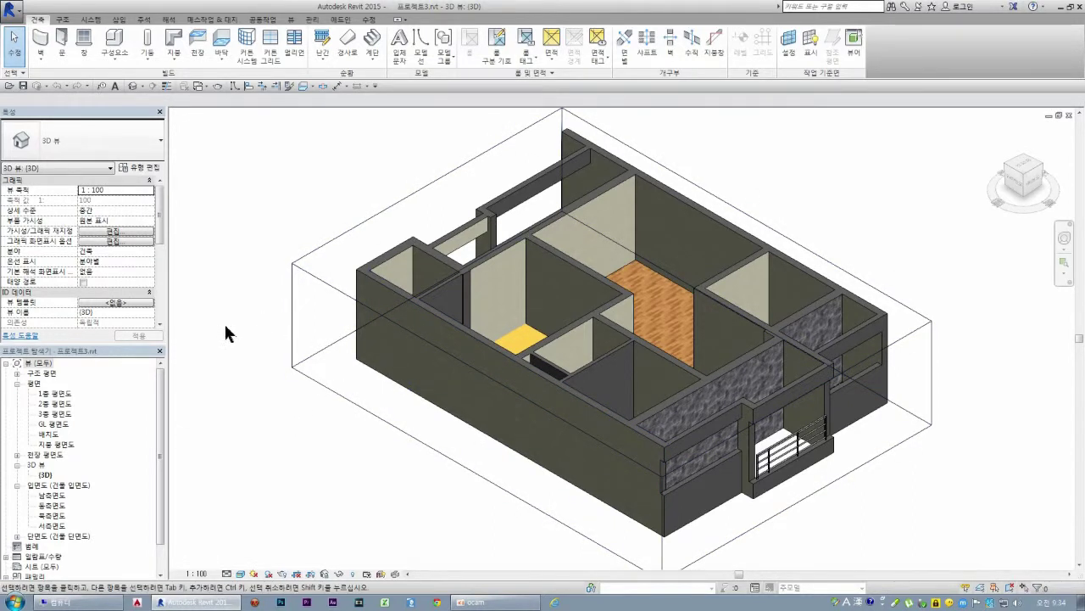
Step: Open the 1층 평면도 floor plan, zoom in, and reveal its hidden elements
double_click(58, 394)
scroll(704, 297, up, 2)
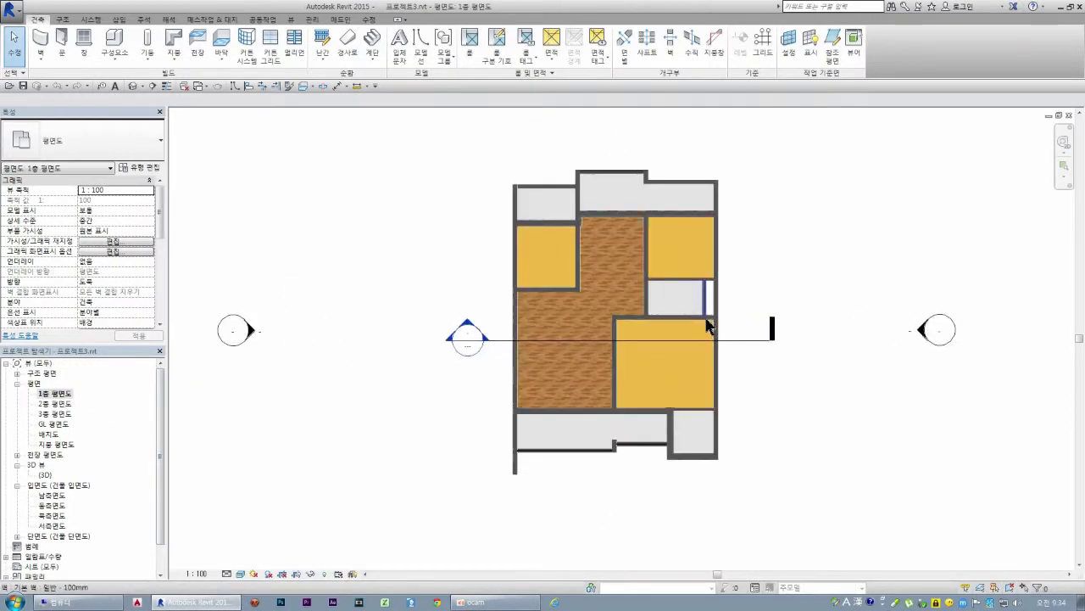
scroll(703, 314, up, 1)
scroll(763, 390, up, 1)
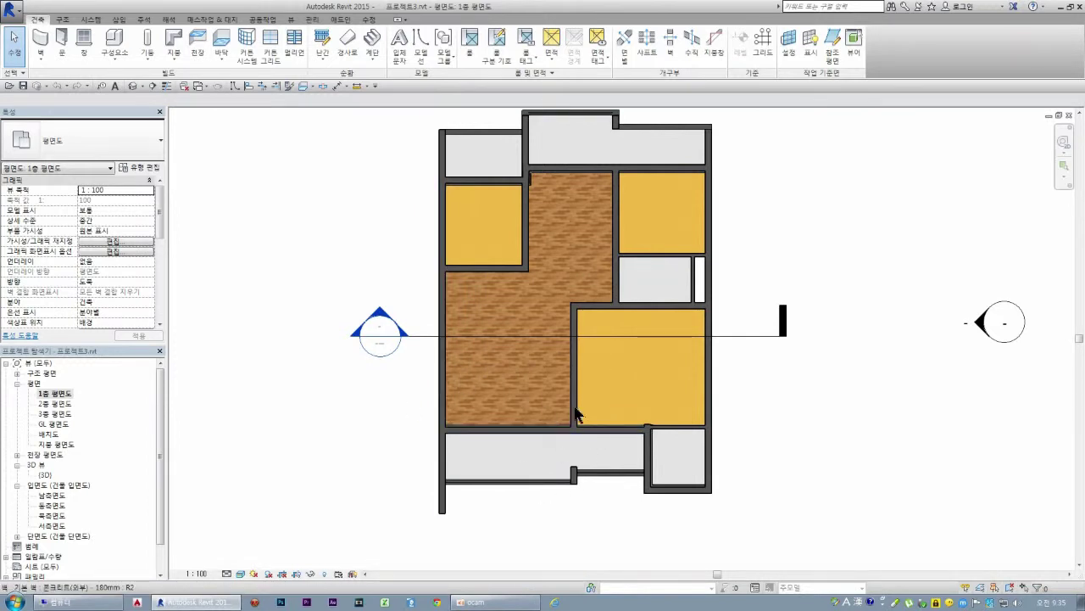
click(328, 575)
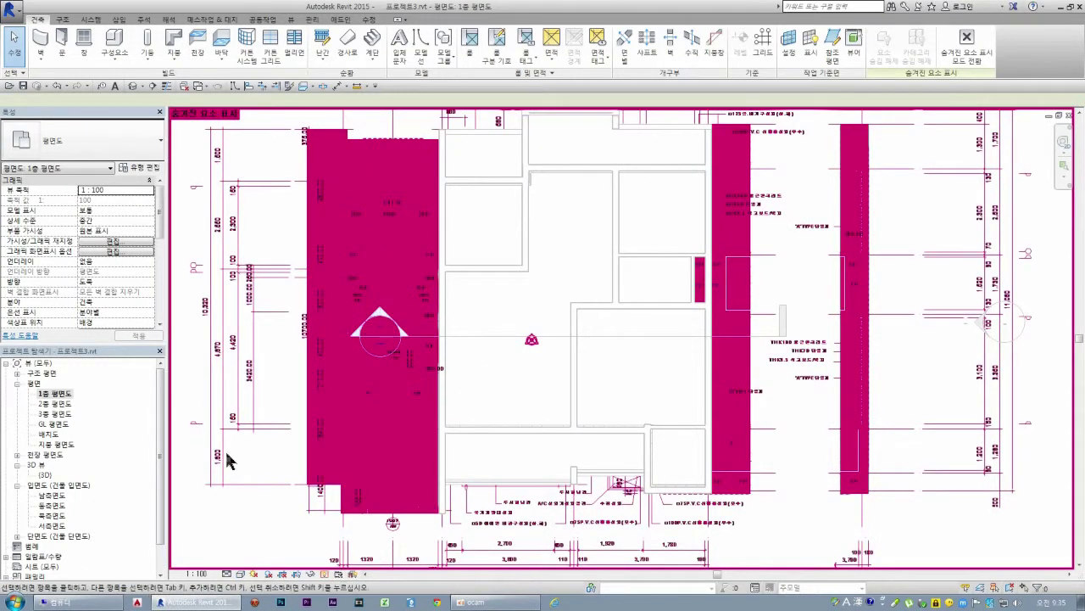
Step: Unhide the UN24.DWG import in this view, then turn Reveal Hidden Elements off
click(261, 434)
right_click(248, 432)
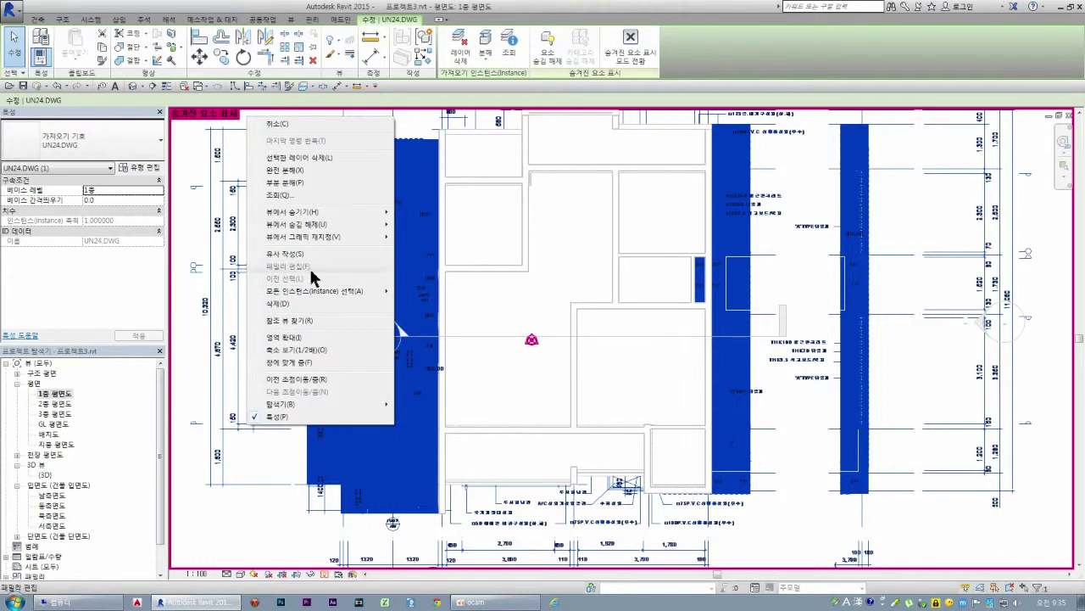
mouse_move(296, 224)
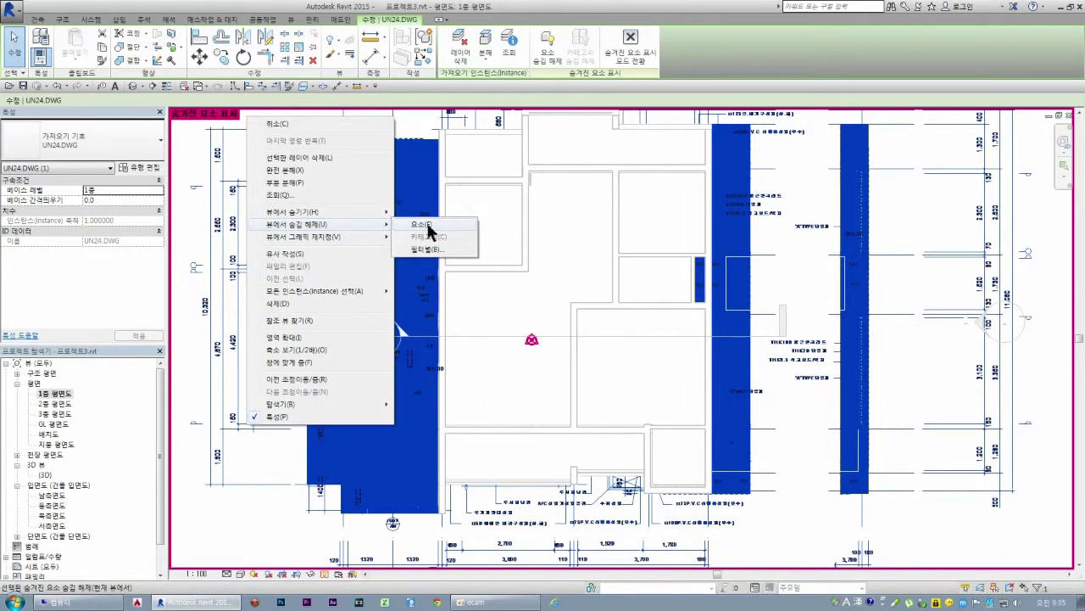
click(418, 225)
click(280, 484)
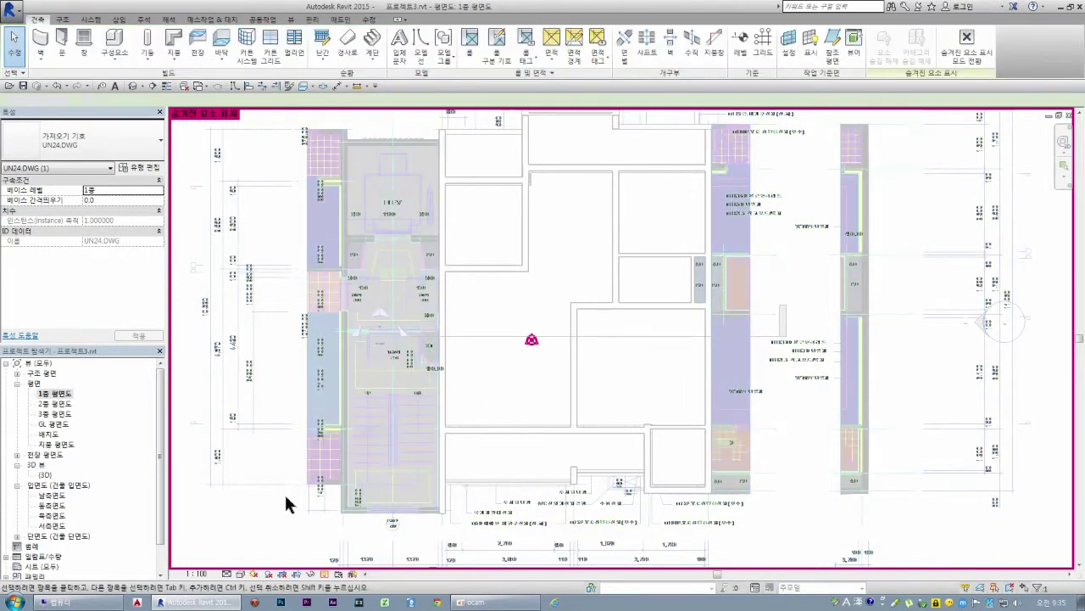
click(330, 576)
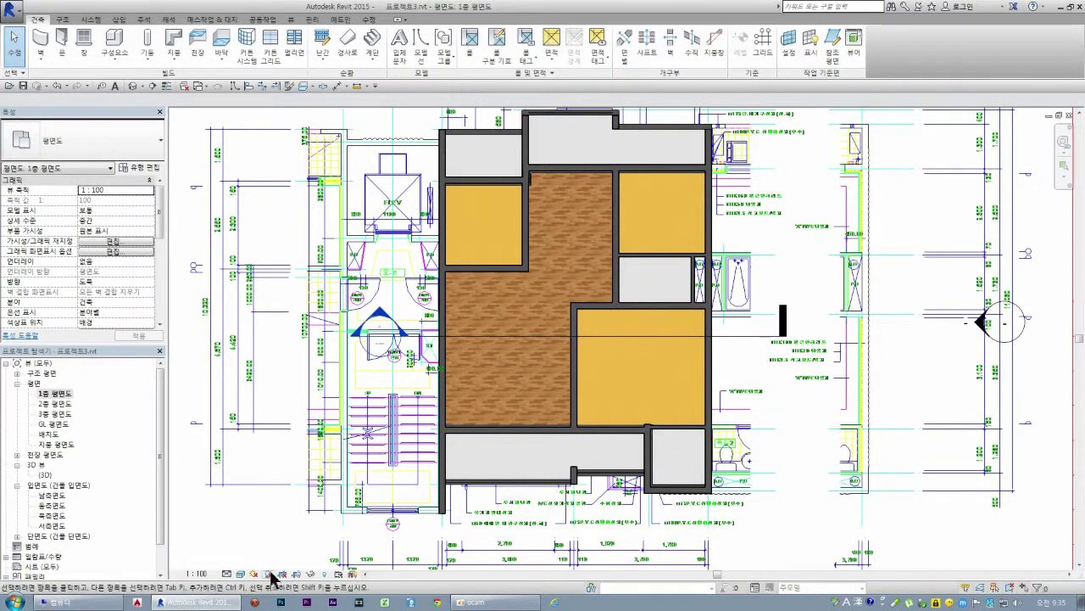
Step: Switch the plan's visual style to Hidden Line, then to Realistic
click(242, 573)
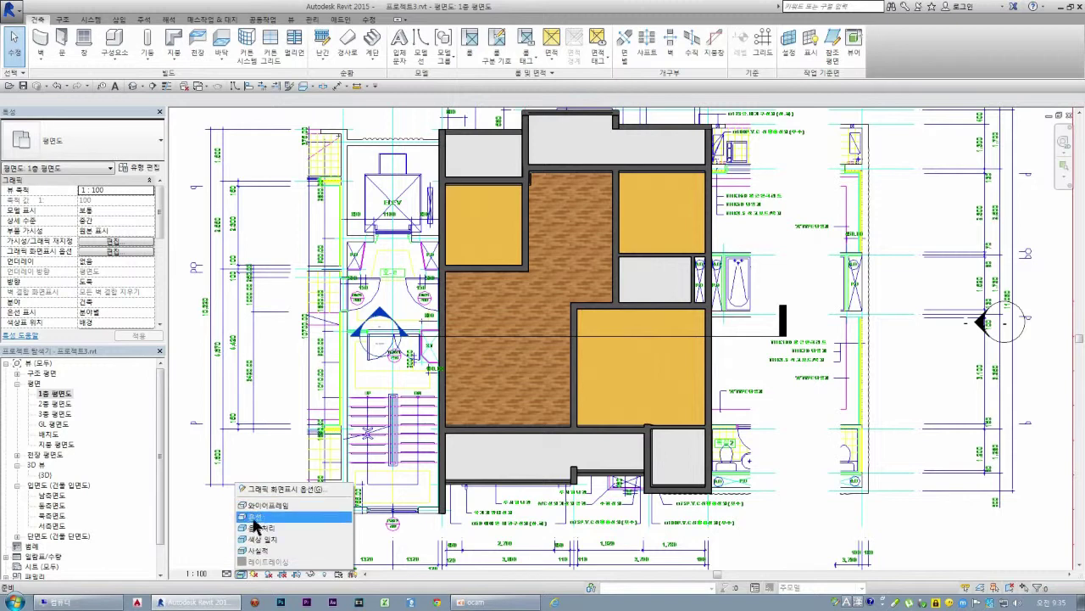
click(254, 516)
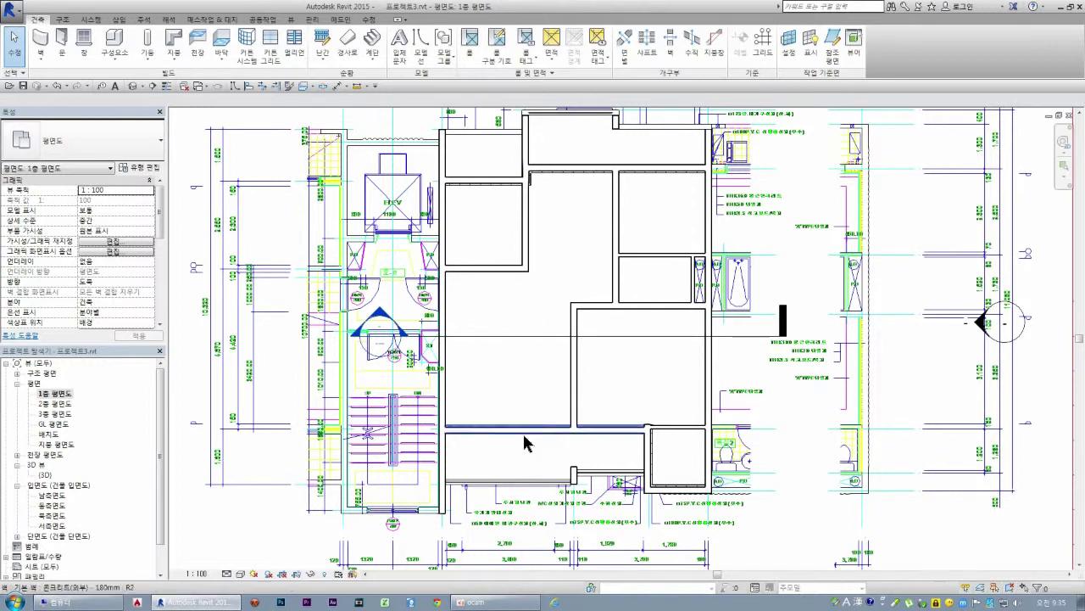
click(241, 575)
click(259, 563)
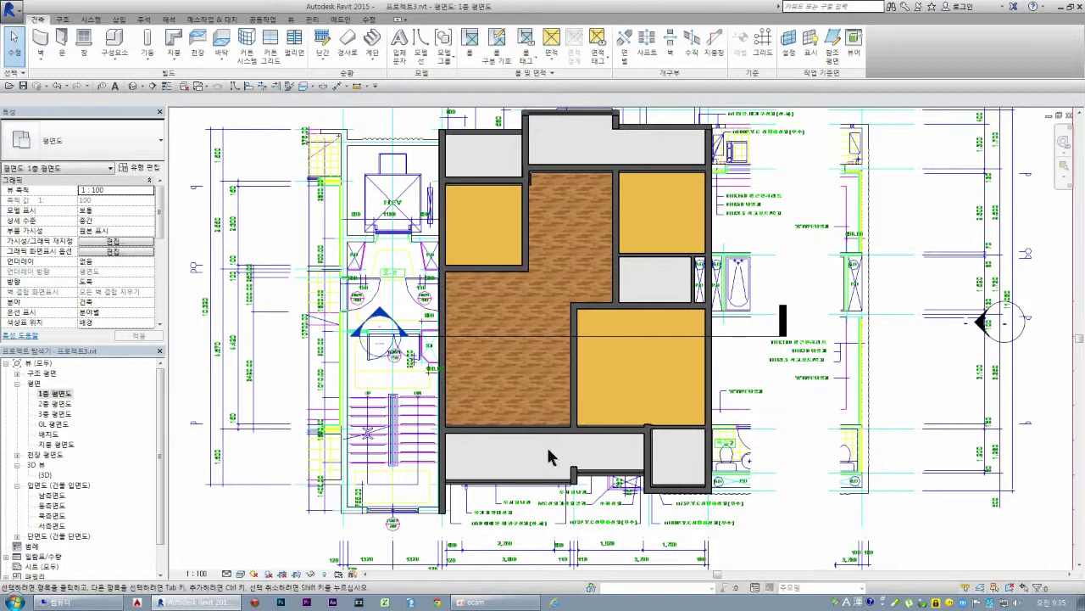
Step: Set the UN24.DWG import's Base Offset to 200 and apply it
click(405, 439)
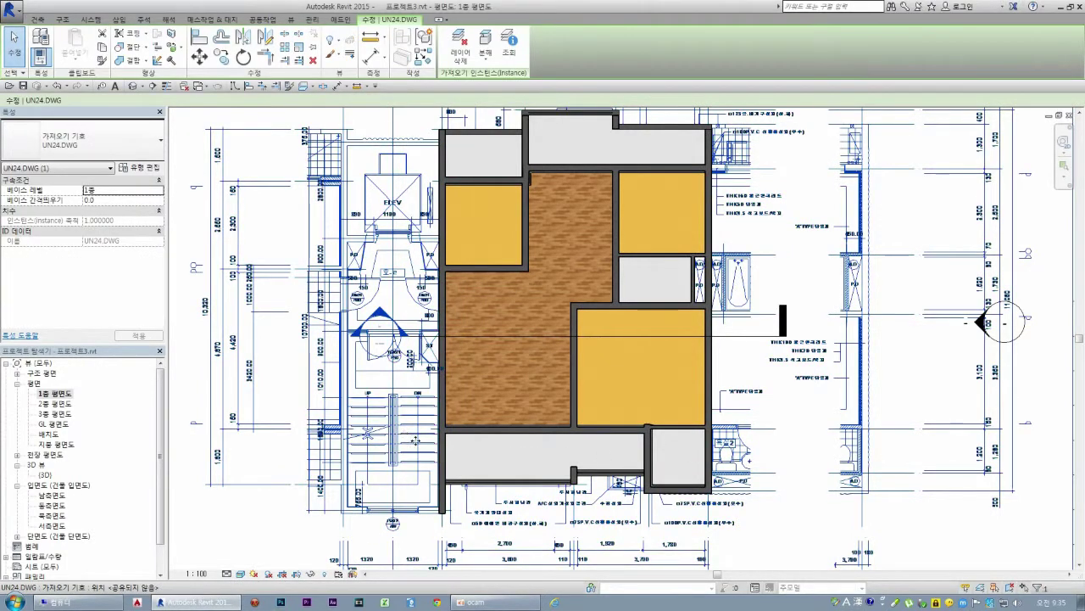
click(106, 201)
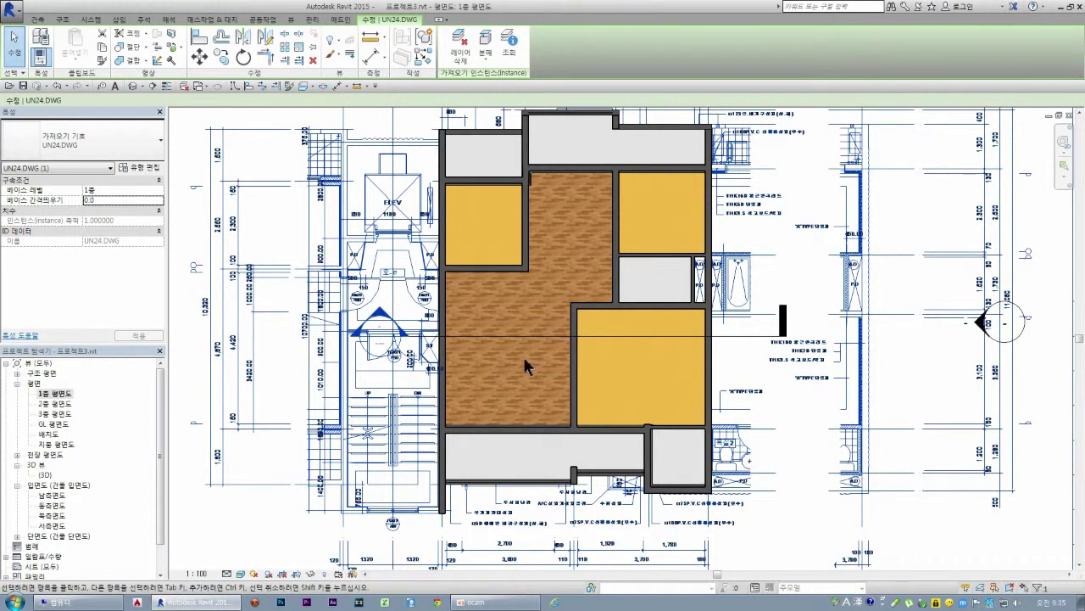
click(111, 201)
text(20)
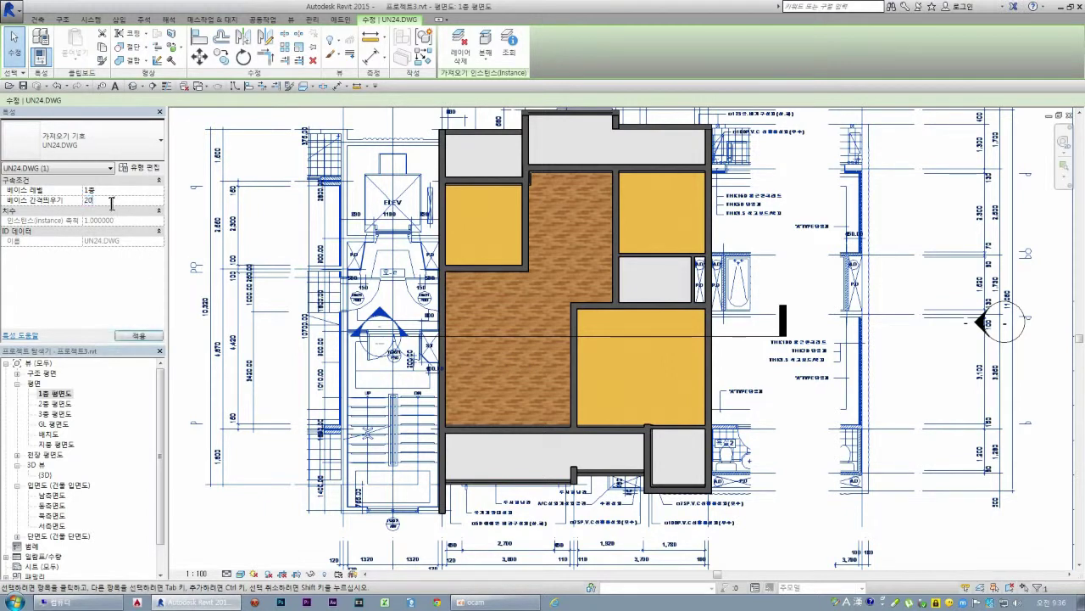
click(138, 337)
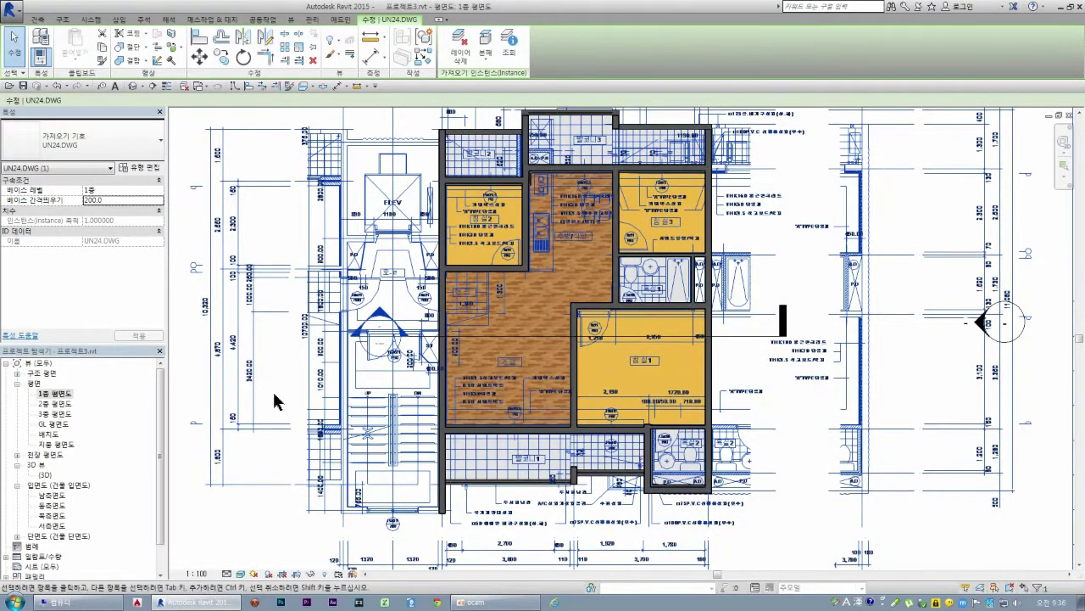
key(Escape)
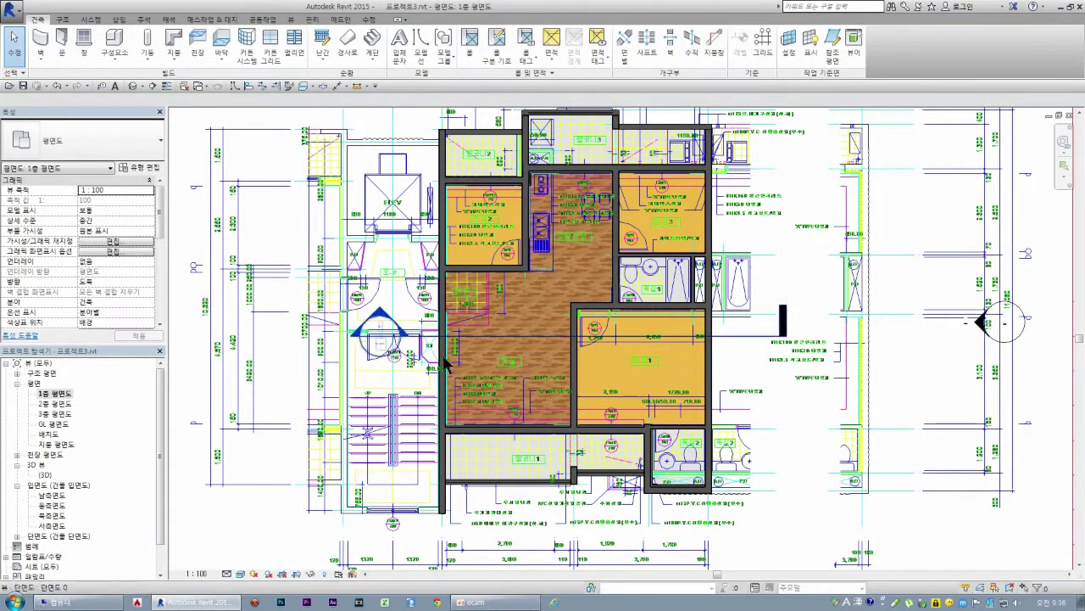
click(241, 573)
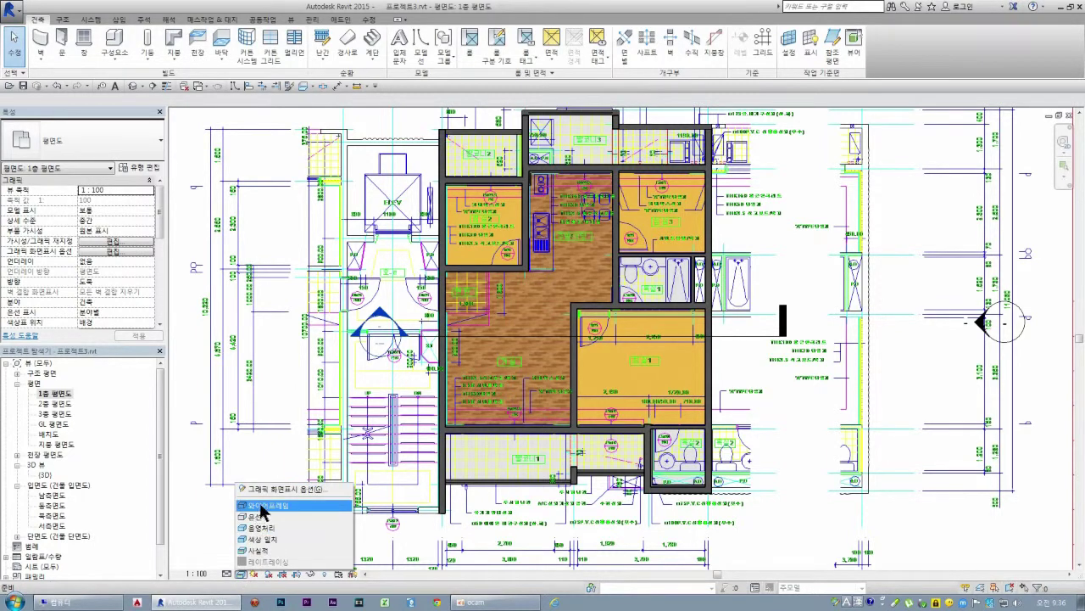
click(257, 517)
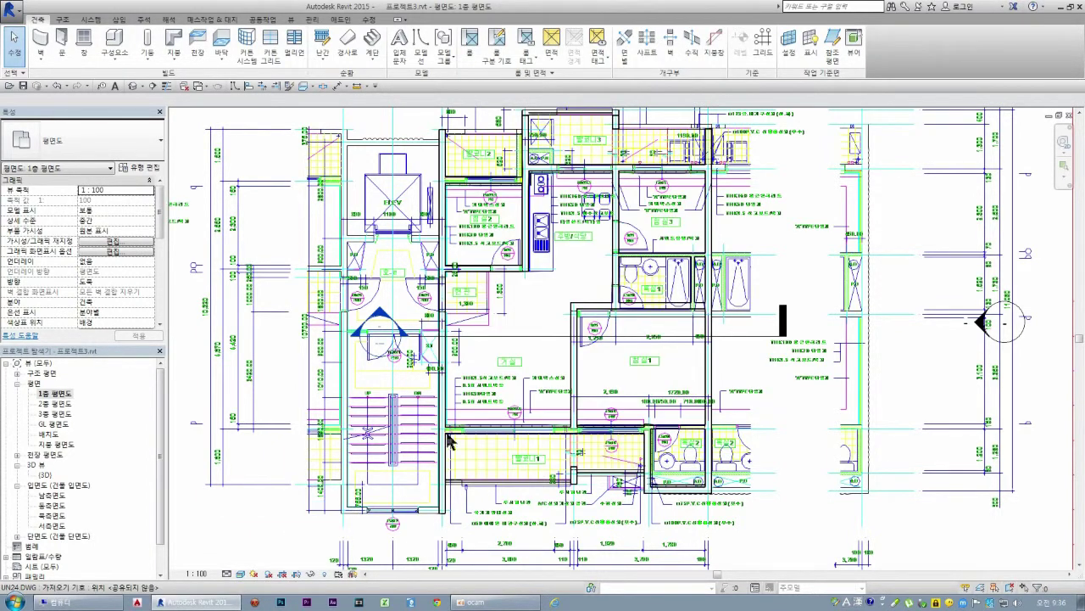
click(241, 573)
click(258, 549)
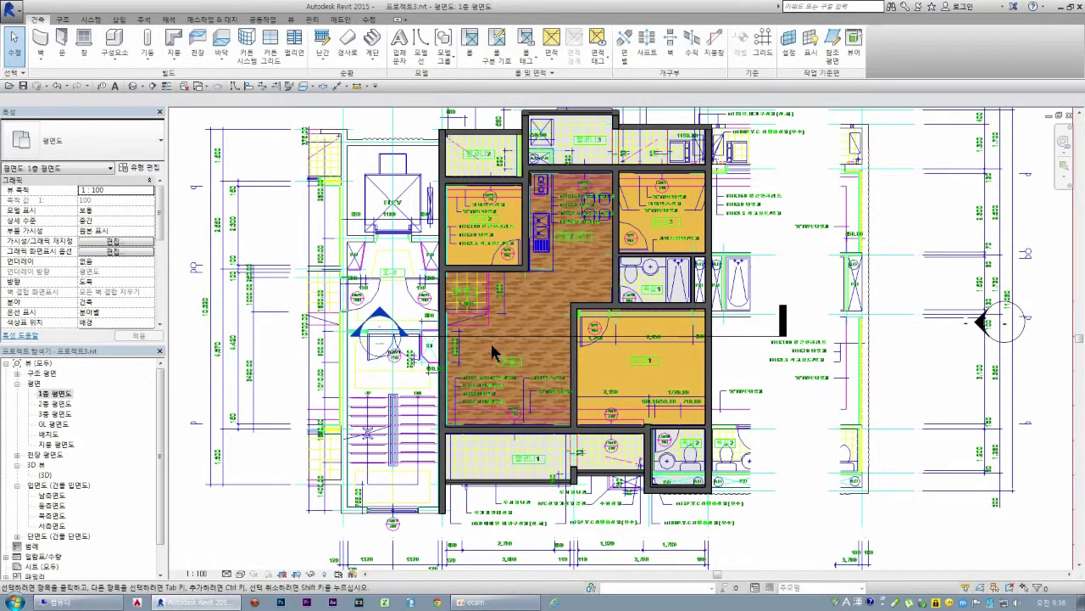
scroll(618, 428, up, 3)
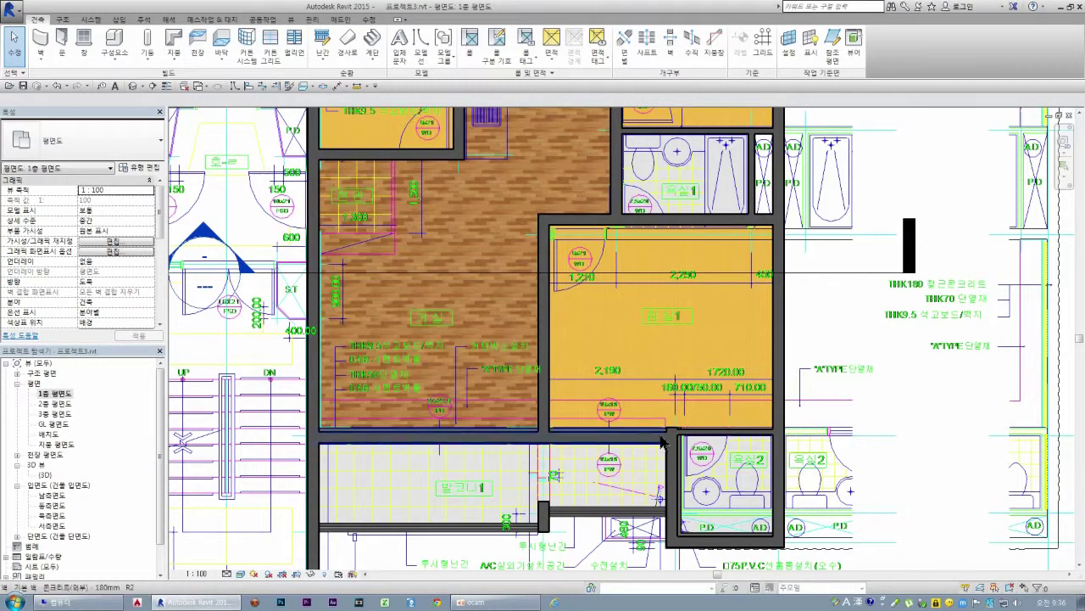
scroll(604, 392, down, 2)
scroll(603, 392, down, 1)
scroll(605, 383, down, 1)
scroll(610, 310, down, 2)
scroll(604, 195, up, 4)
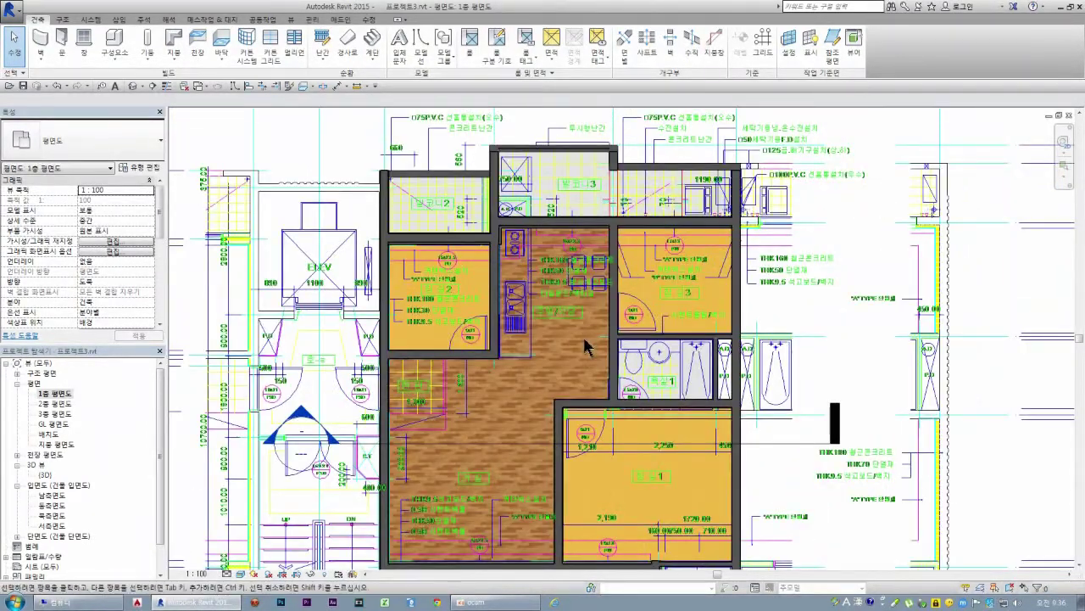
scroll(466, 412, up, 2)
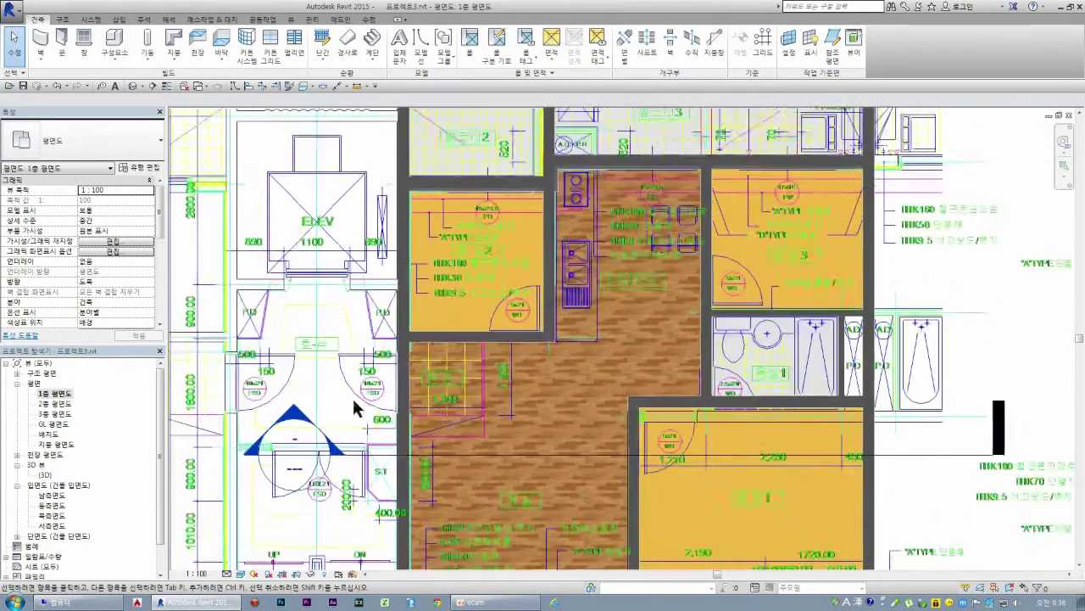
scroll(464, 415, up, 2)
scroll(460, 417, up, 2)
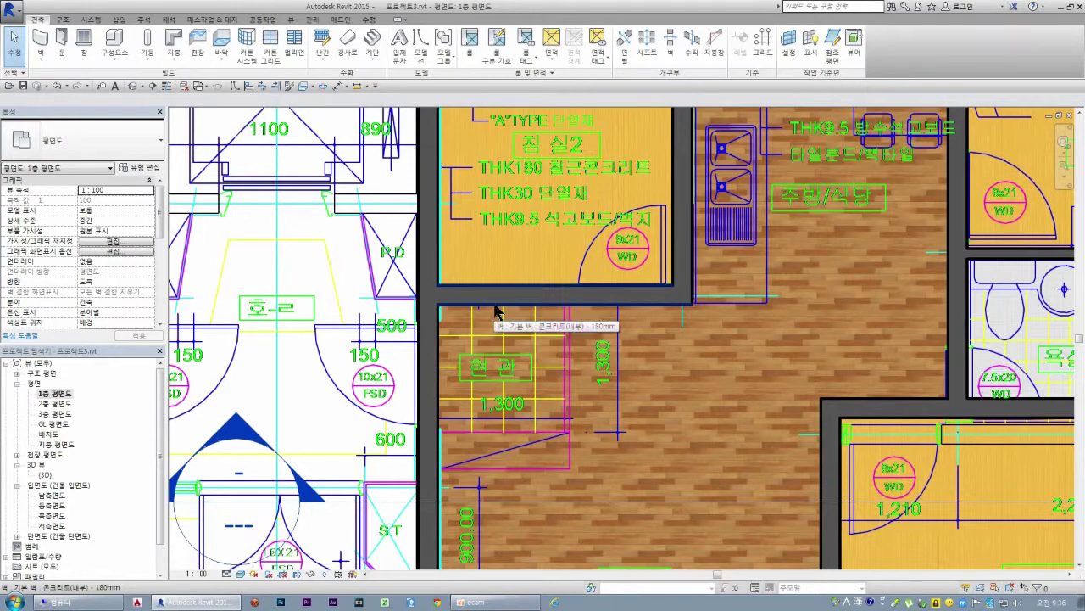
key(Tab)
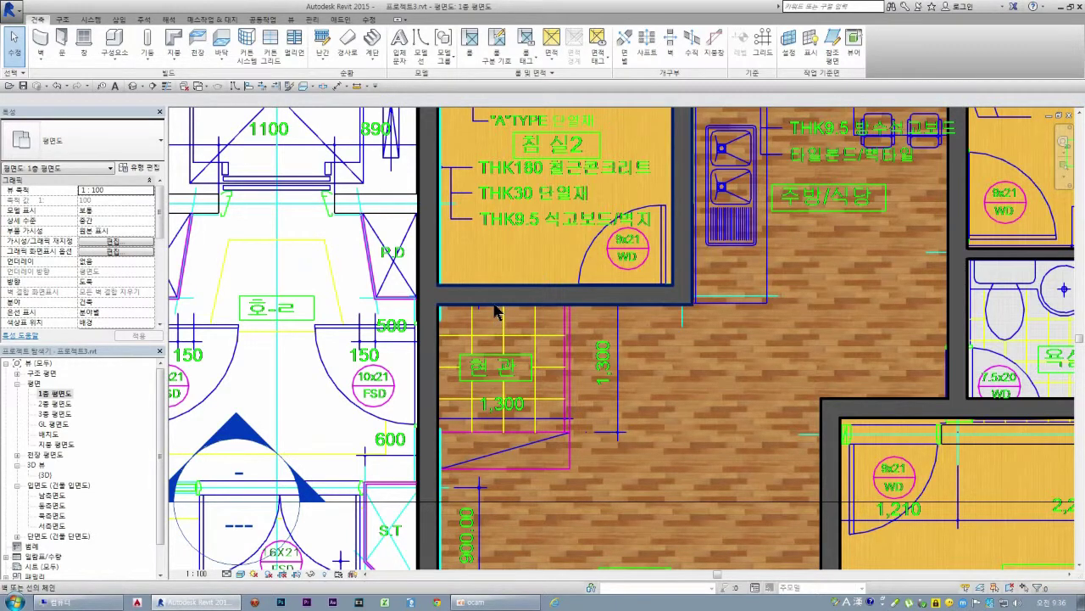
key(Tab)
click(496, 312)
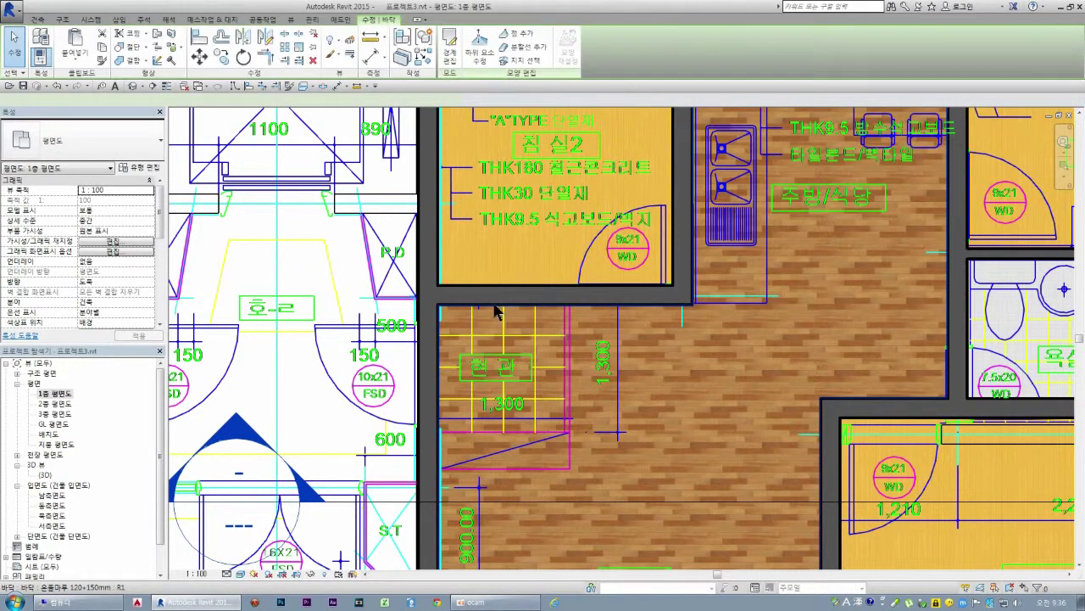
Step: Extend the 온돌마루 floor boundary with a rectangle around the entrance and trim its corners
click(449, 47)
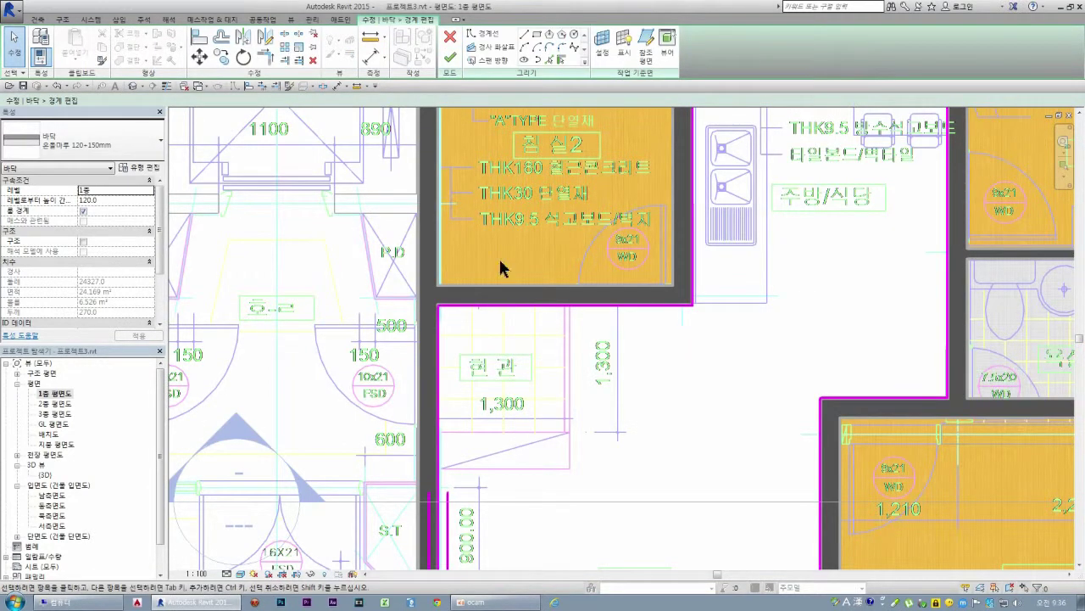
click(539, 39)
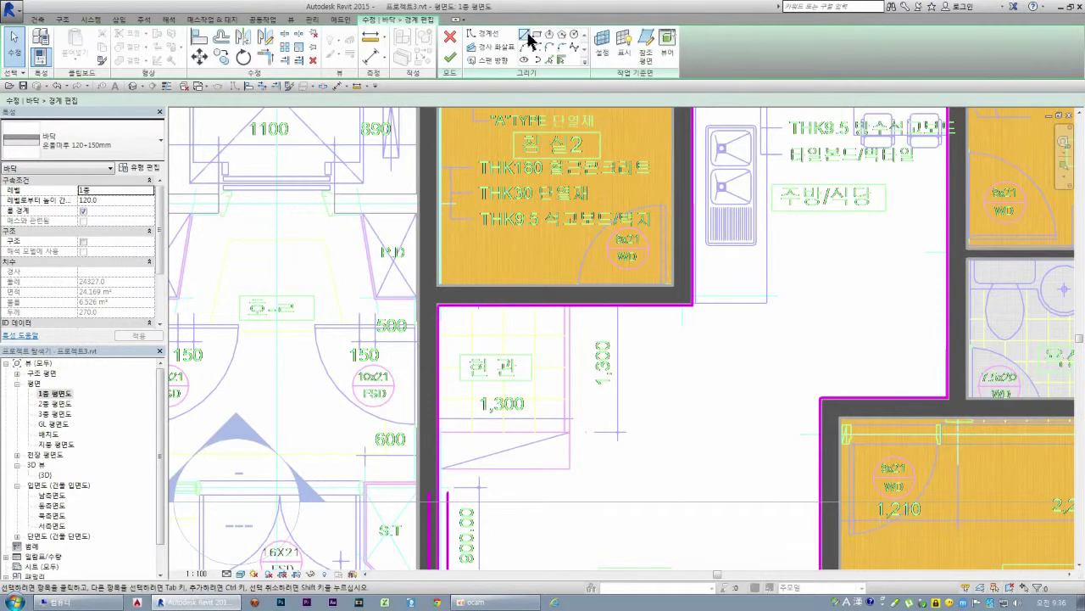
click(569, 305)
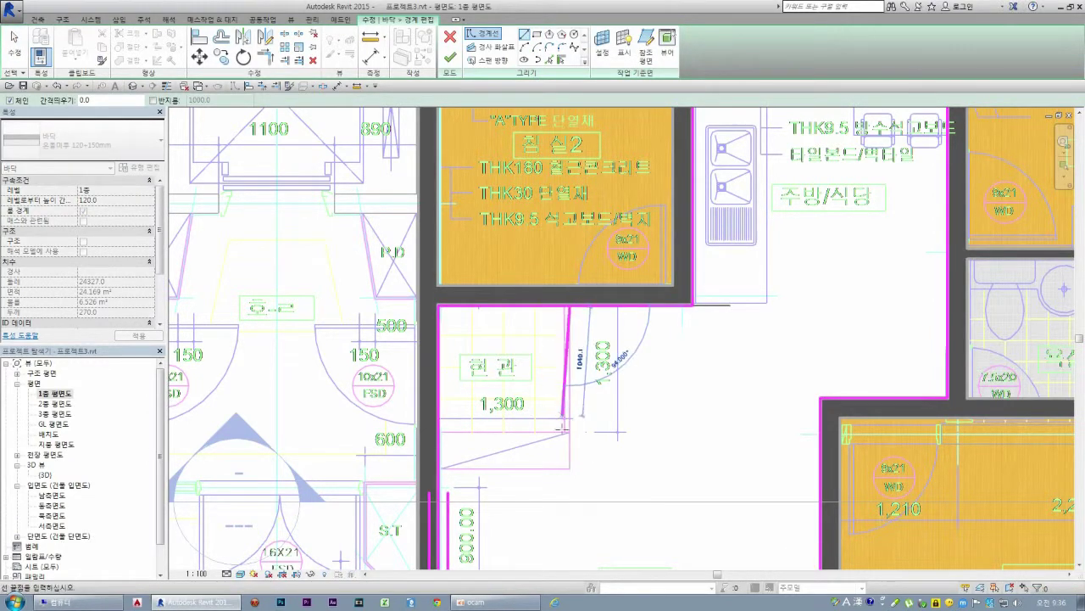
click(437, 467)
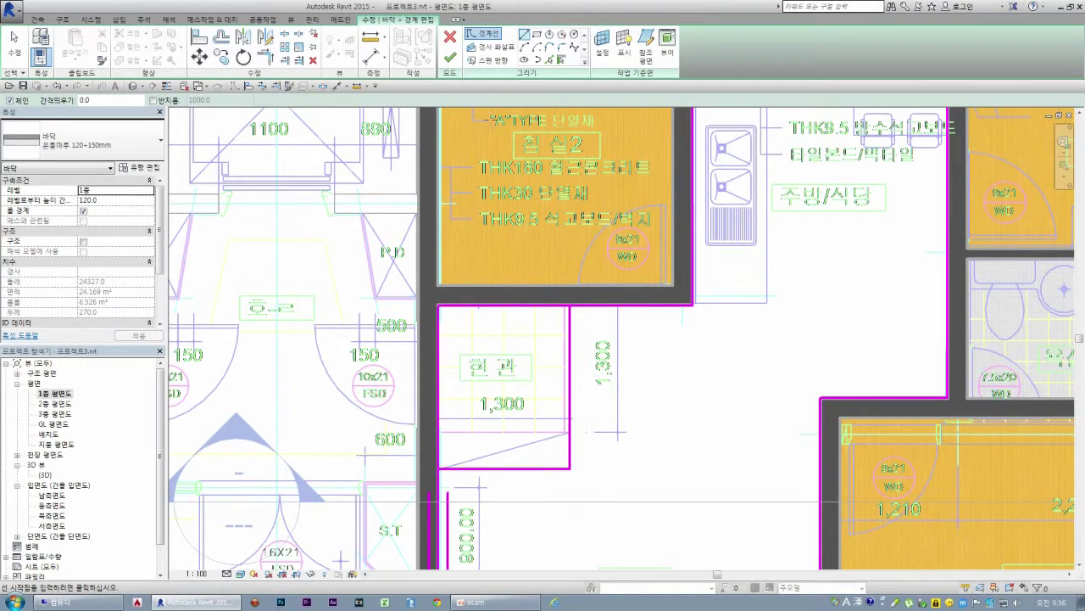
click(264, 56)
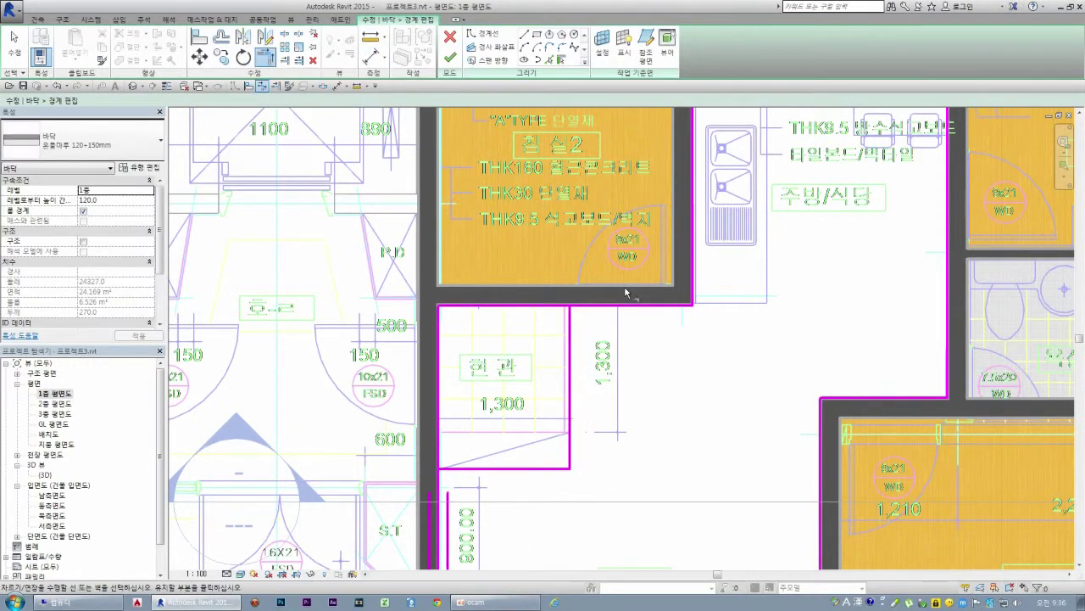
click(611, 307)
click(574, 331)
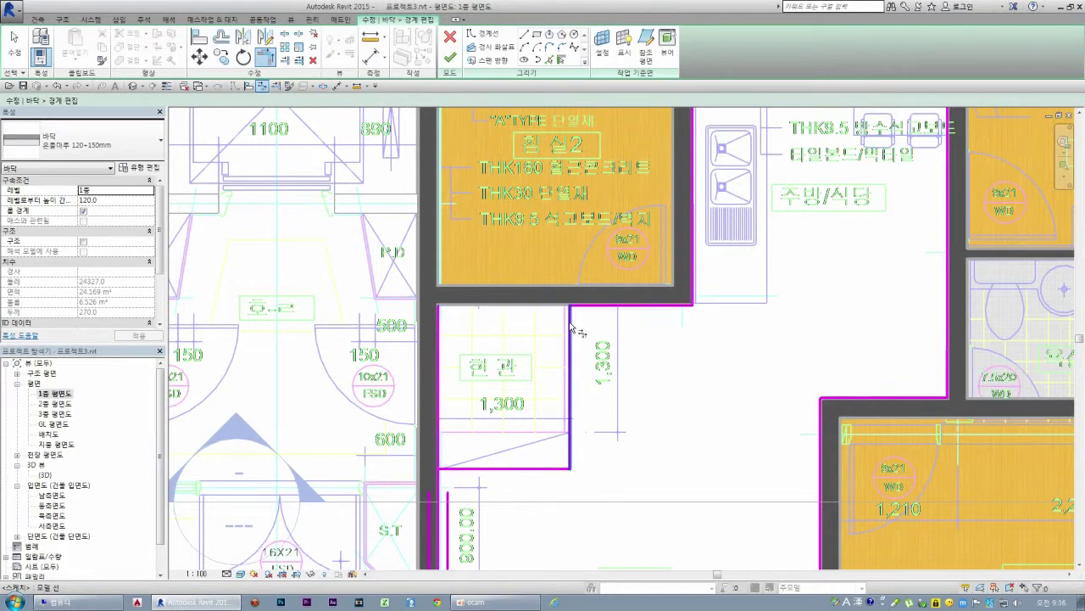
click(458, 468)
click(438, 485)
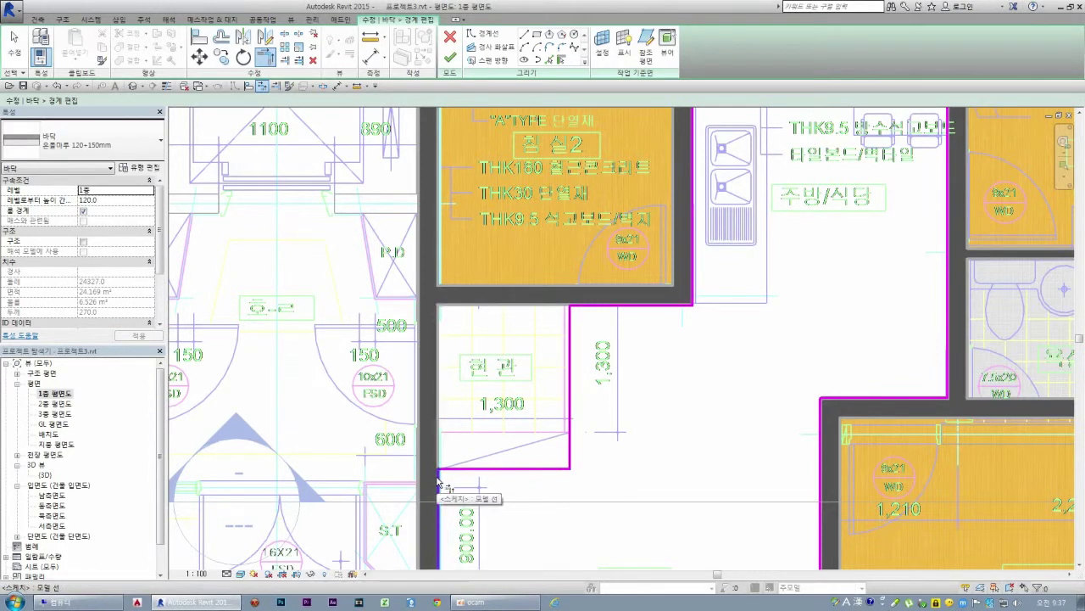
Step: Finish the floor sketch, declining to cut the overlapping walls
click(450, 56)
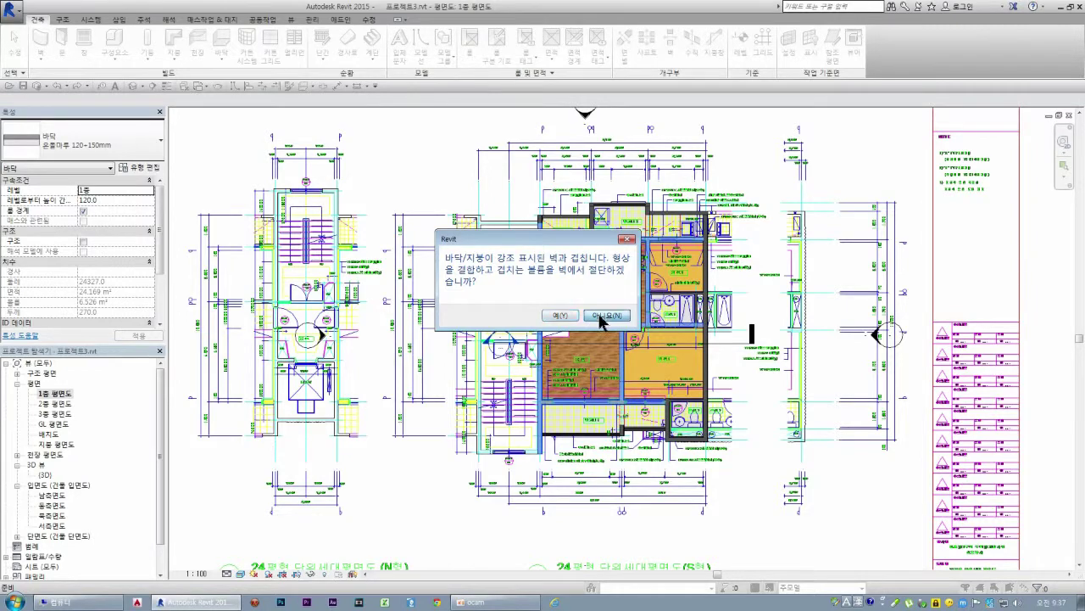
click(593, 316)
key(Escape)
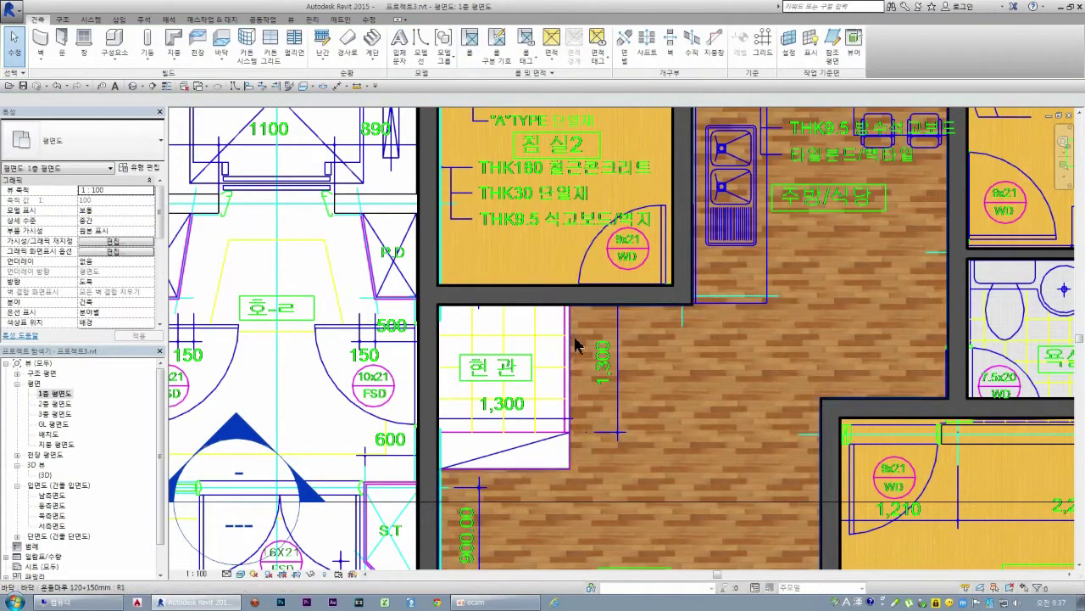
scroll(553, 430, up, 1)
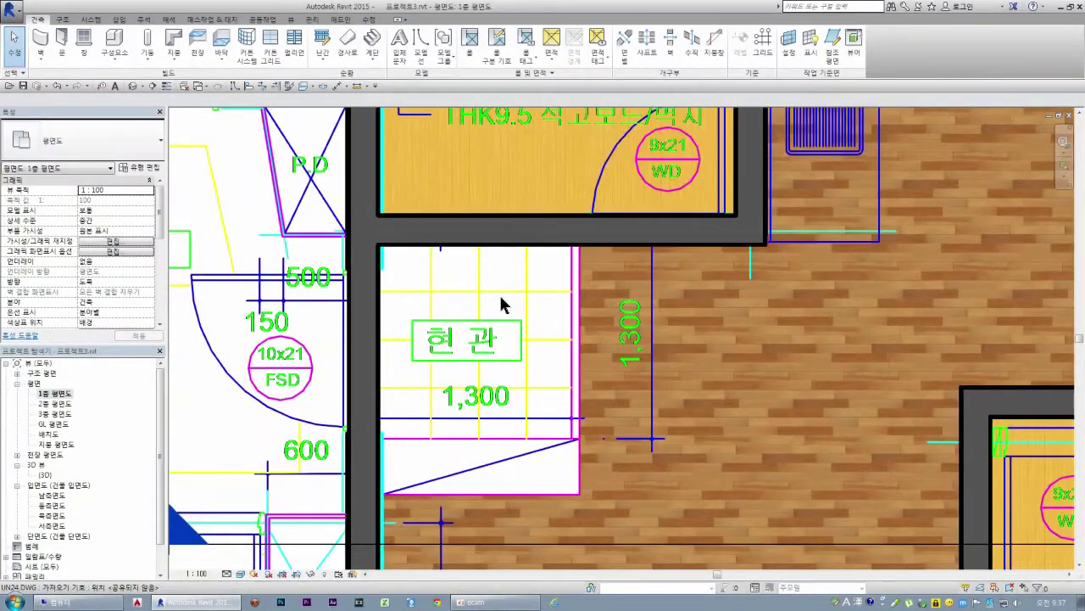
scroll(506, 305, down, 2)
scroll(506, 305, down, 1)
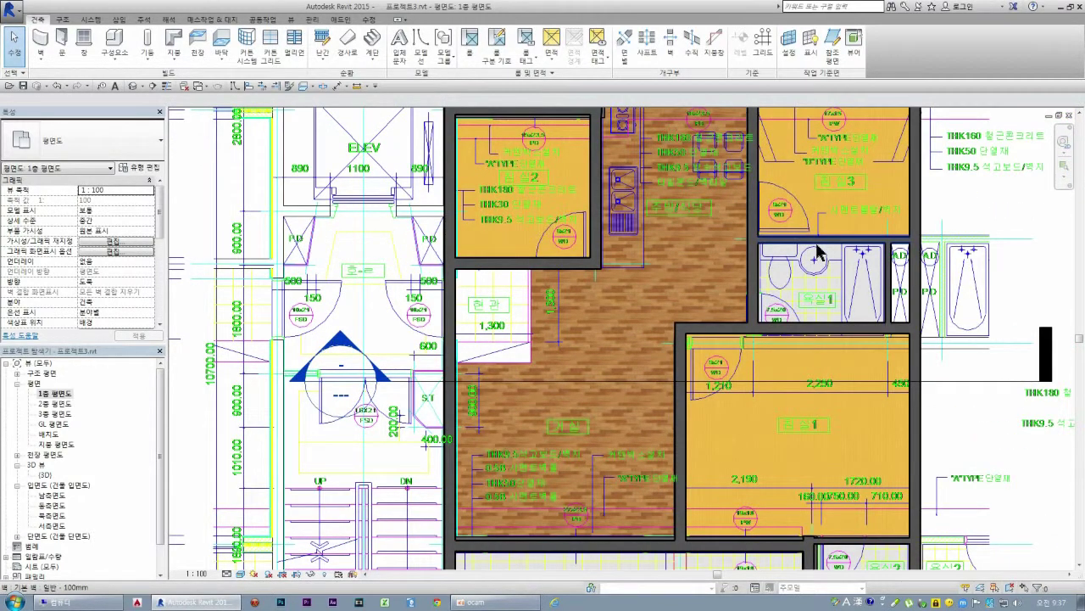
key(Tab)
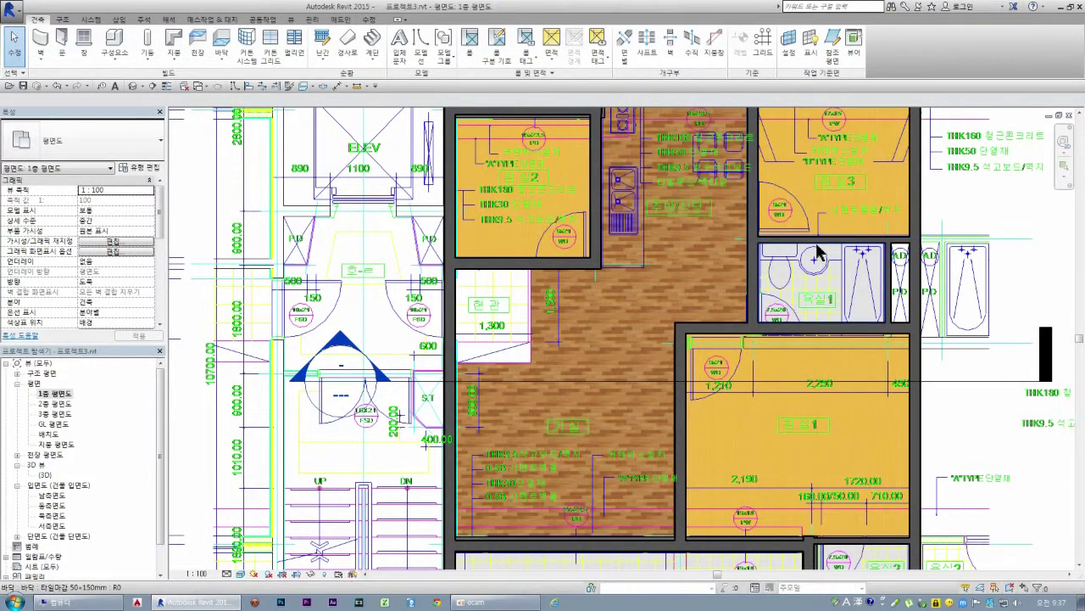
click(816, 252)
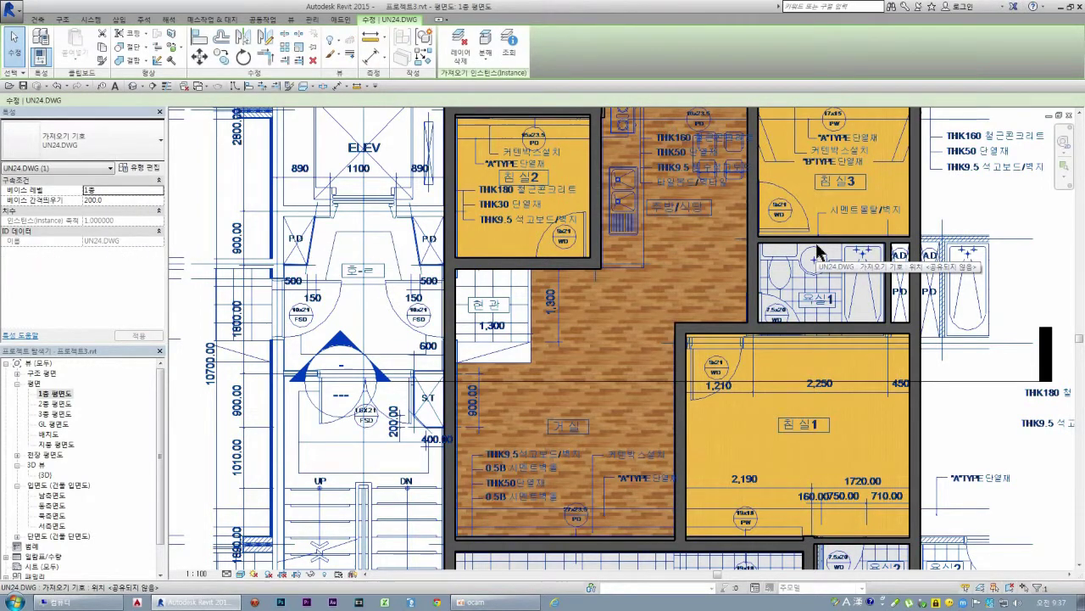
key(Escape)
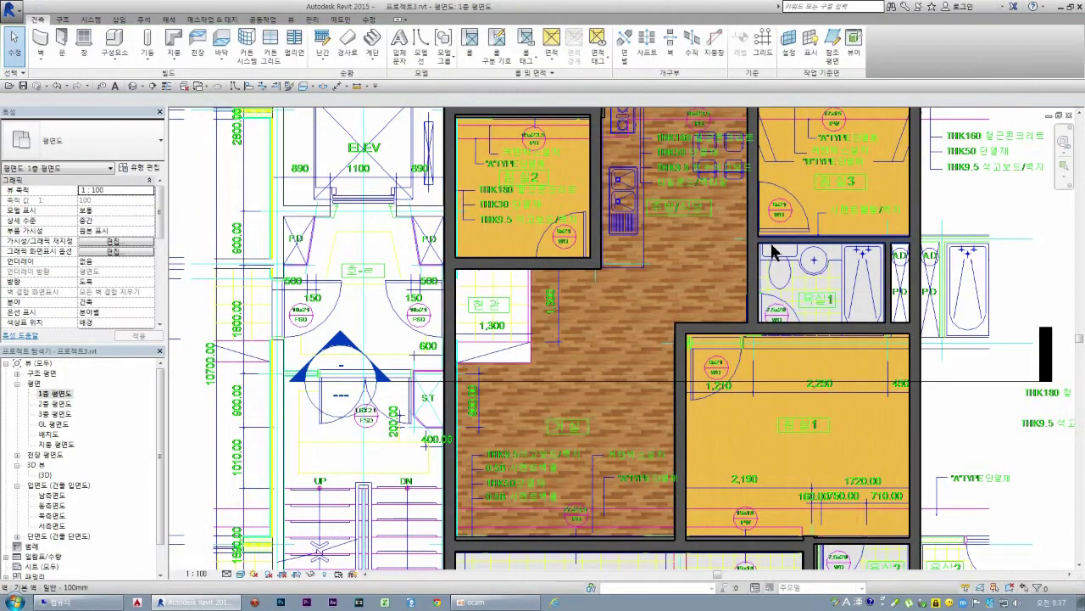
click(774, 253)
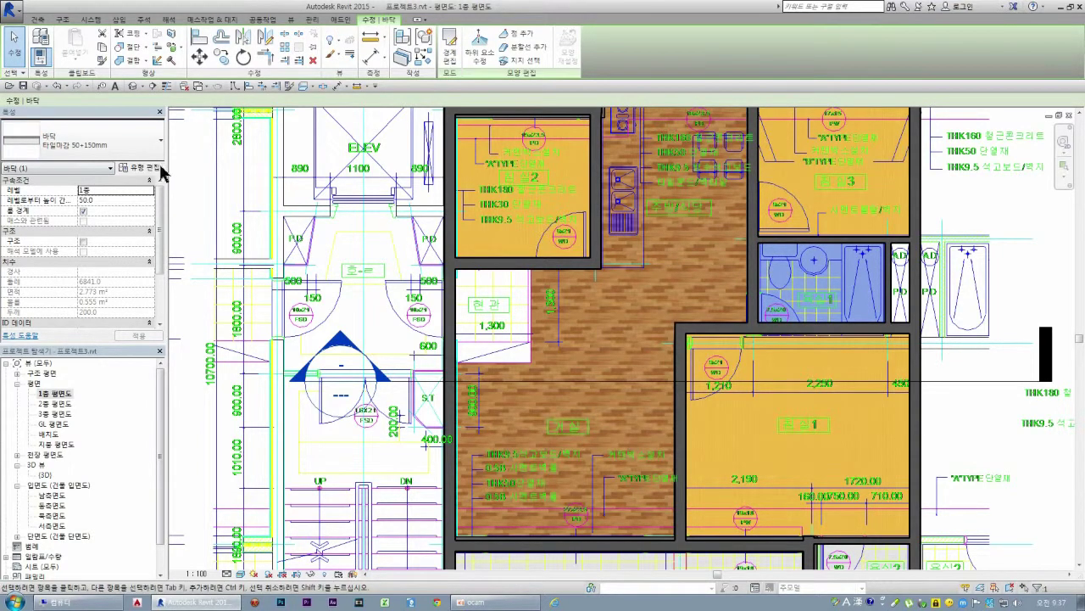
key(Escape)
scroll(488, 289, up, 1)
scroll(489, 289, up, 1)
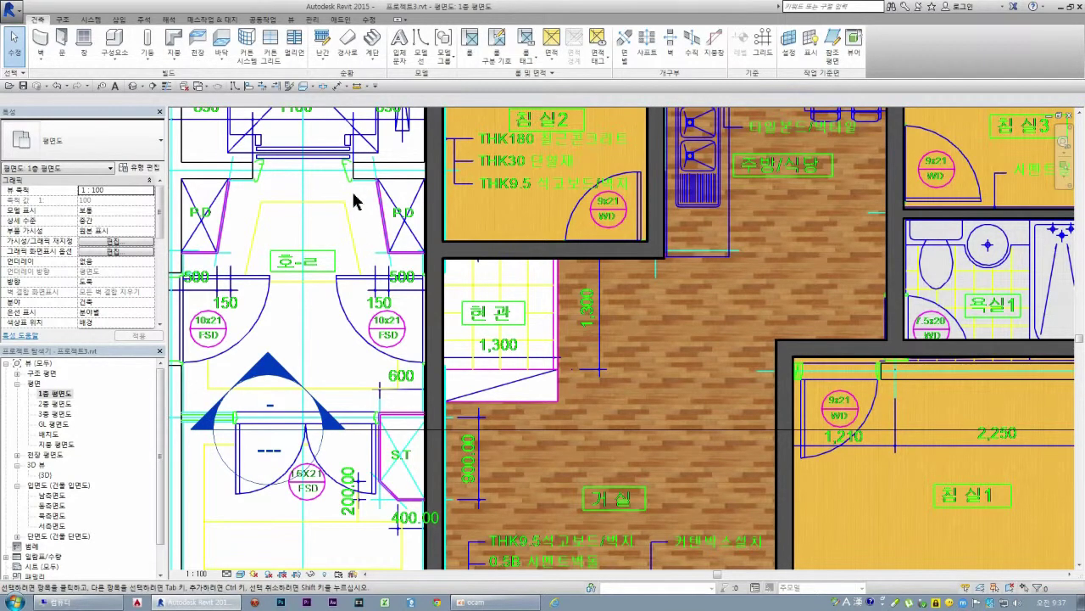
click(219, 45)
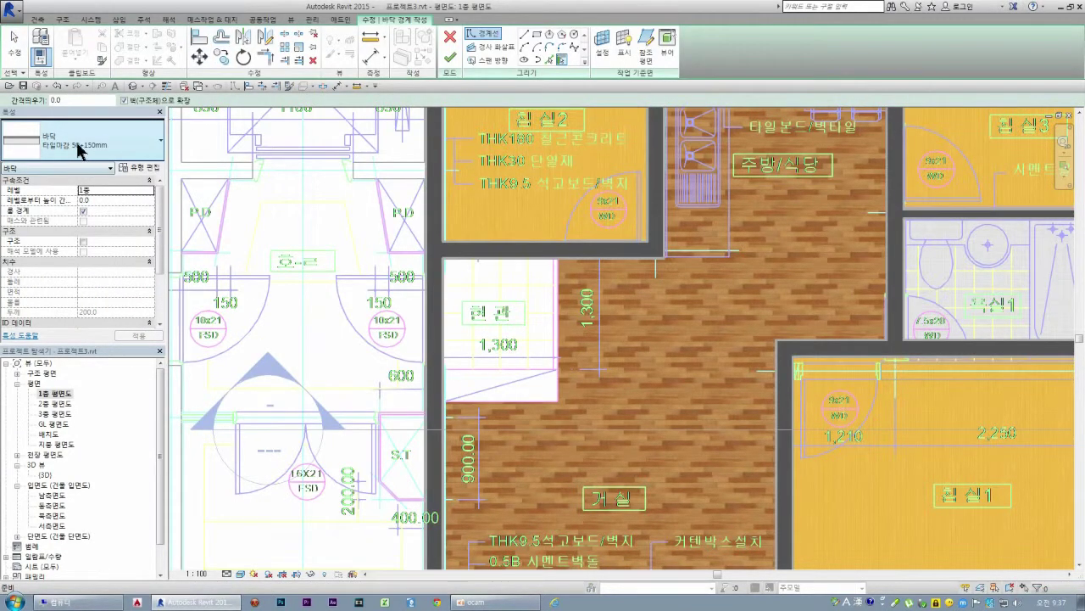
Step: Draw a rectangular 타일마감 50+150mm floor over the 현관 entrance, then switch to the 3D view
click(538, 36)
click(443, 258)
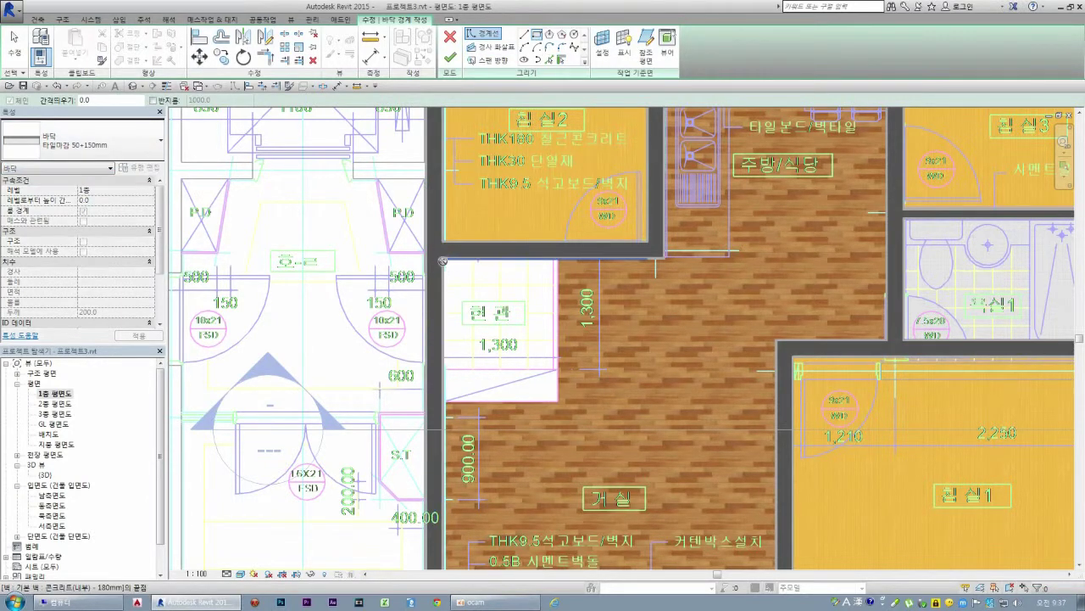
click(557, 400)
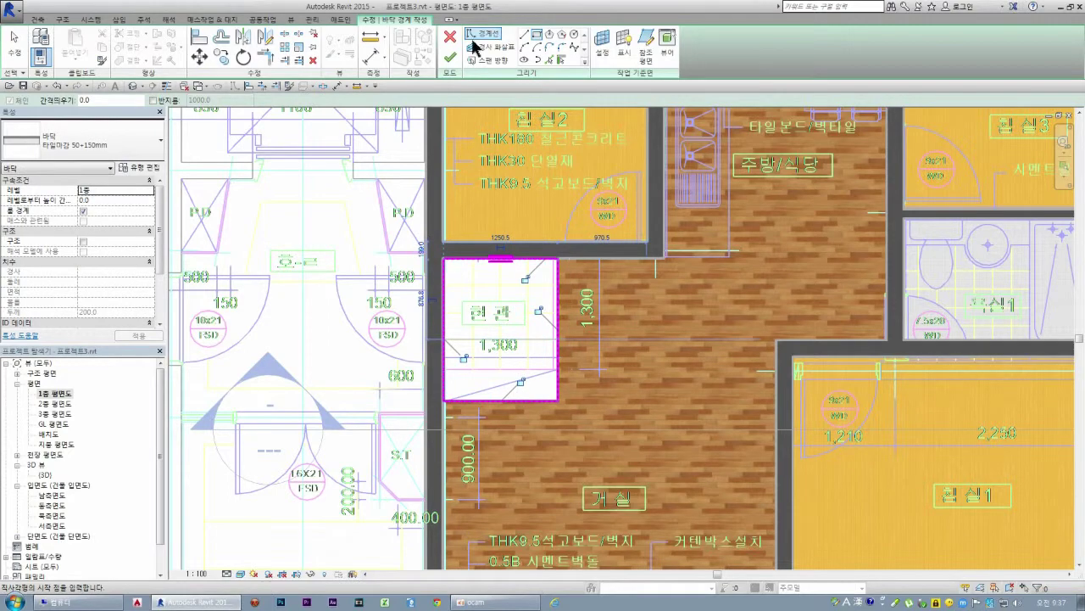
click(451, 61)
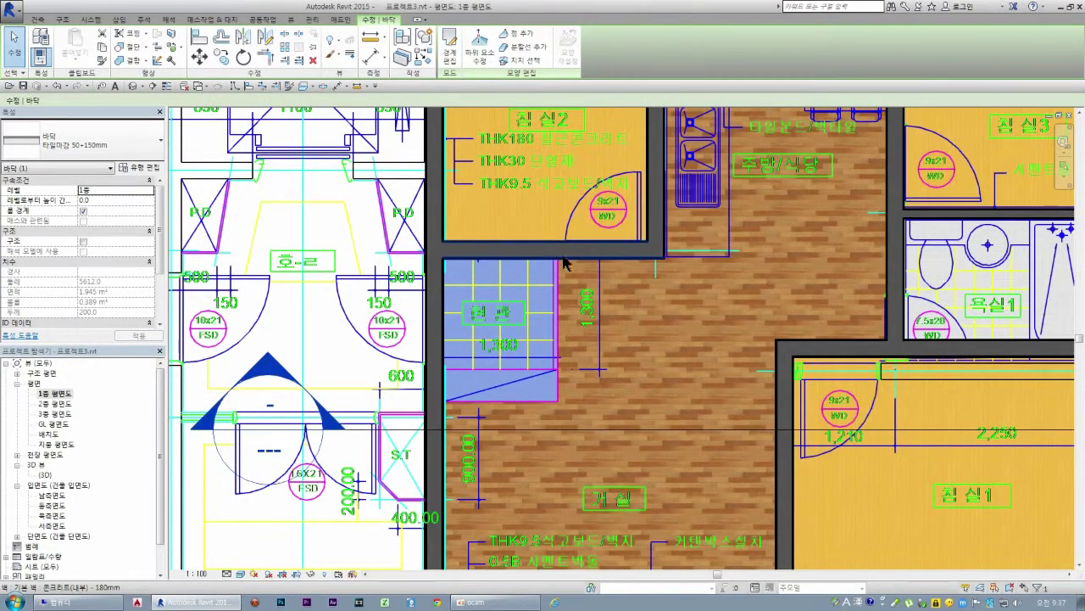
key(Escape)
scroll(584, 337, down, 2)
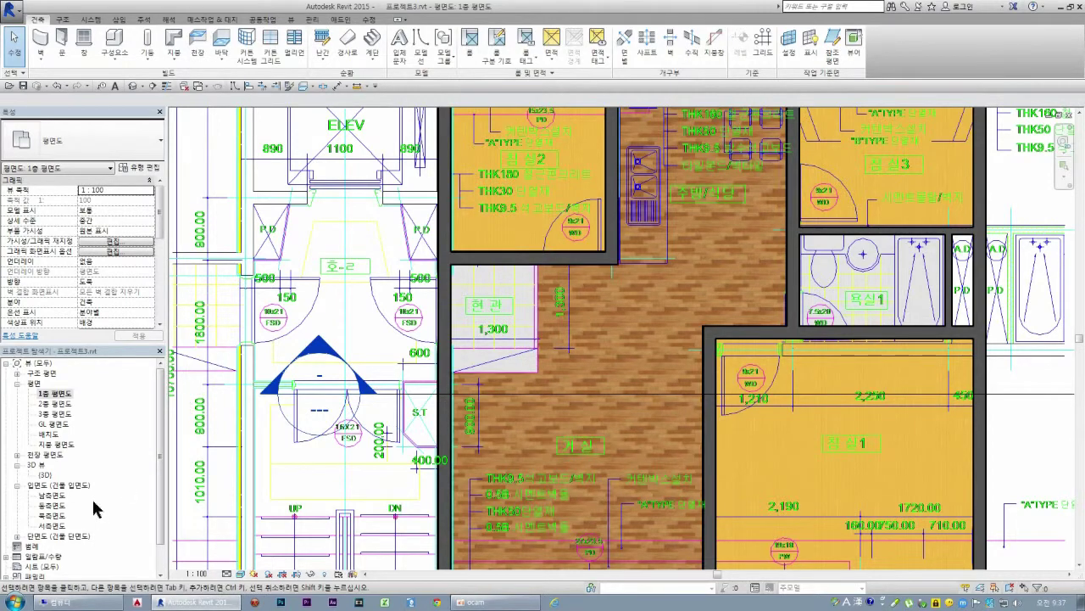
double_click(45, 475)
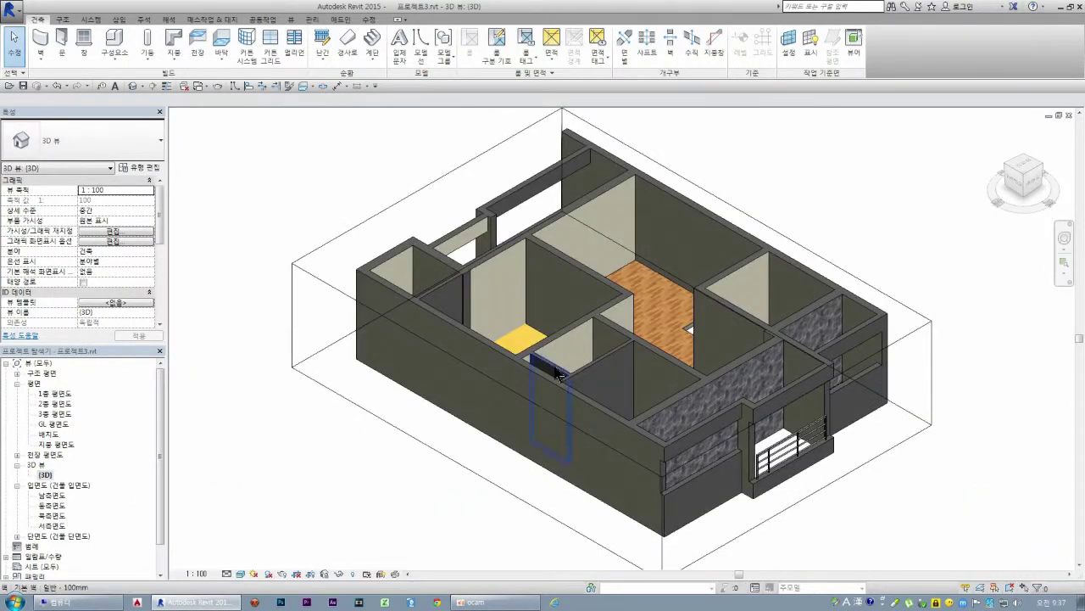
Step: In 3D, set the 현관 tile floor's Height Offset From Level to 50 mm, then return to the plan
click(1010, 172)
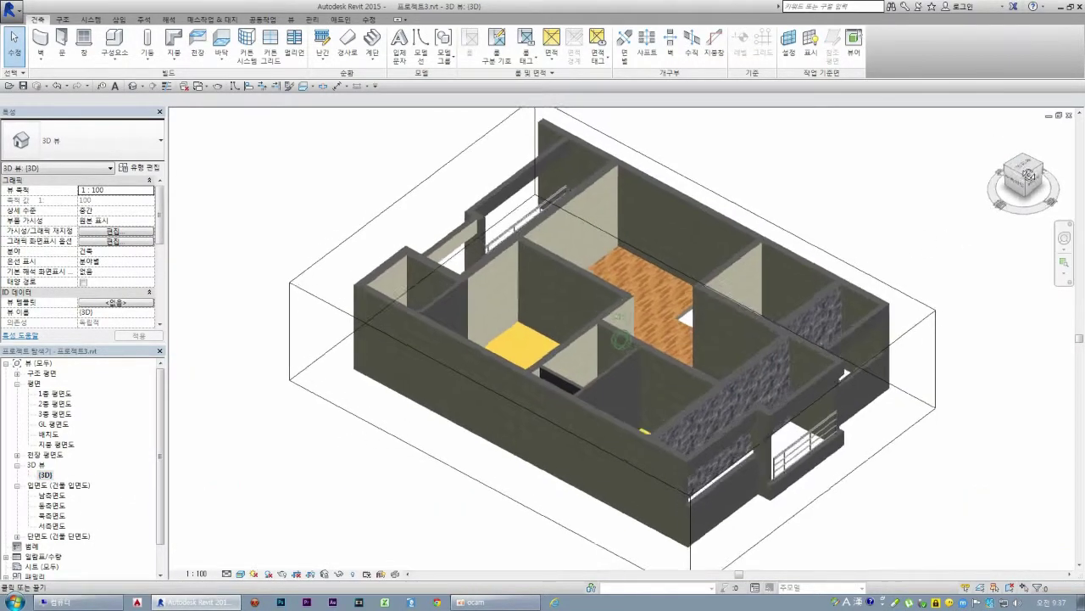
click(1024, 161)
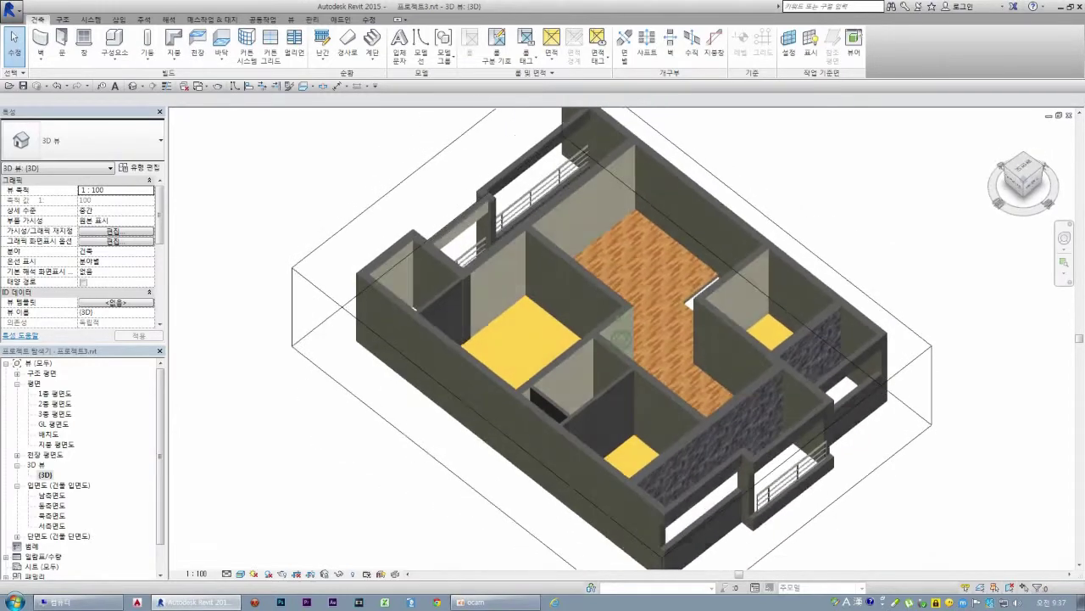
shift+middle_drag(622, 340, 572, 284)
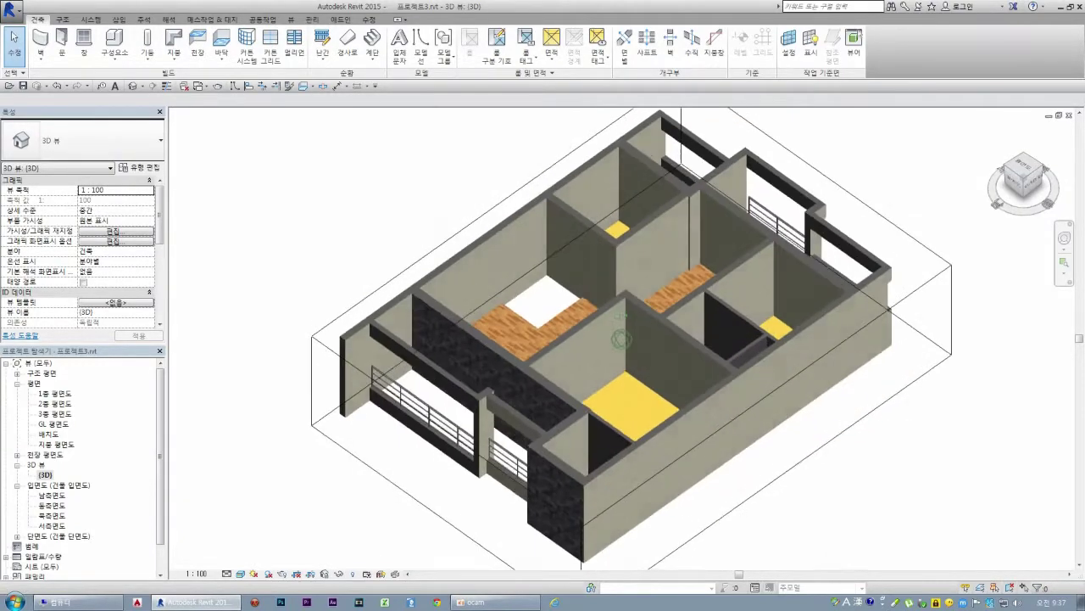
scroll(559, 292, up, 3)
scroll(550, 304, up, 3)
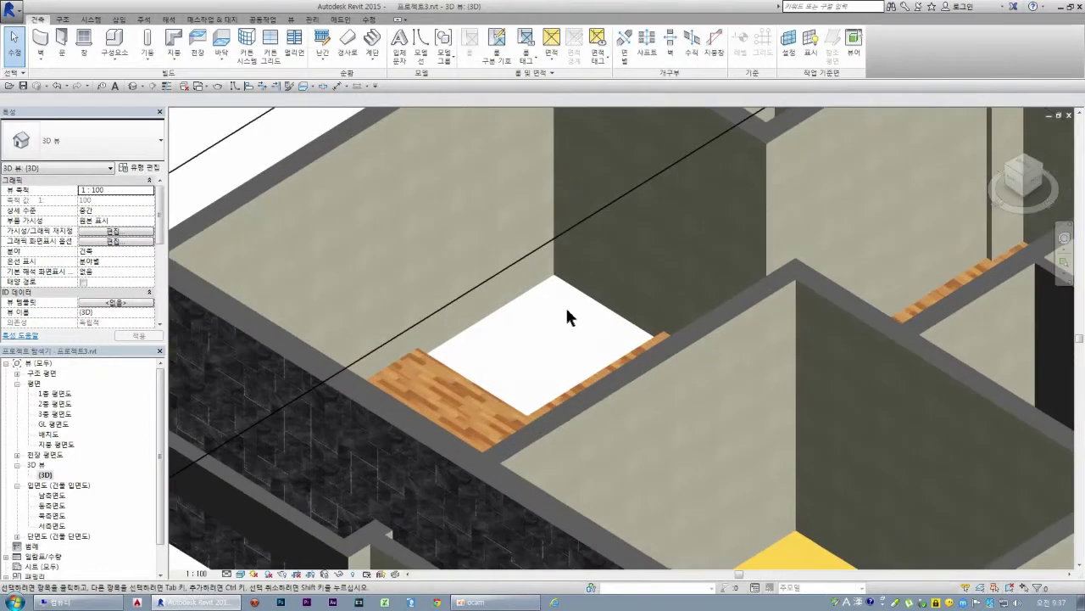
click(588, 303)
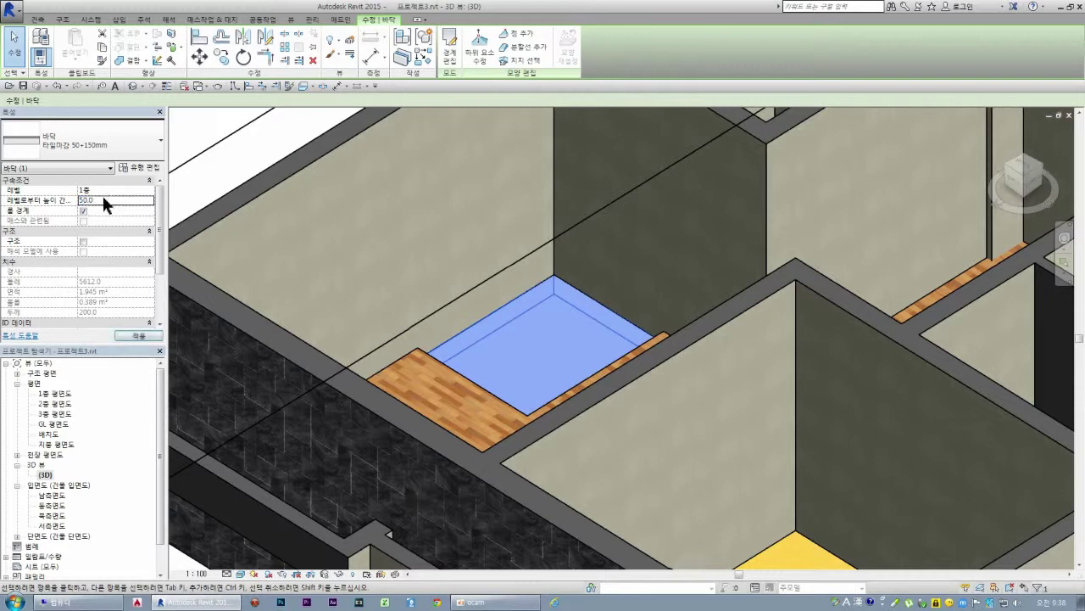
key(Escape)
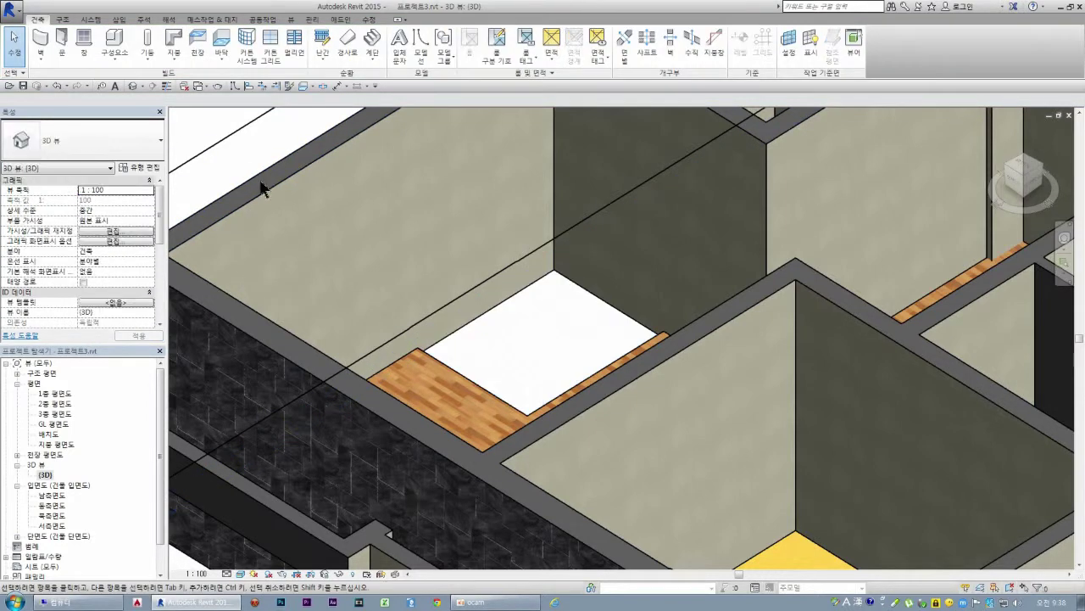
double_click(56, 394)
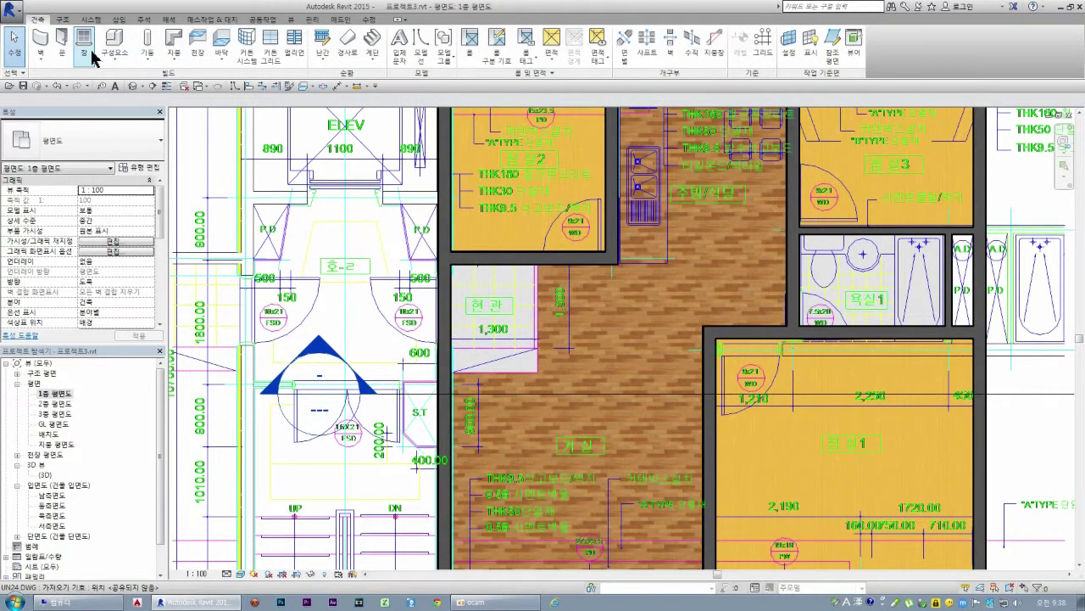
Step: Start the Door tool with the 단일_스틸 W1040*H2040 door type
click(61, 40)
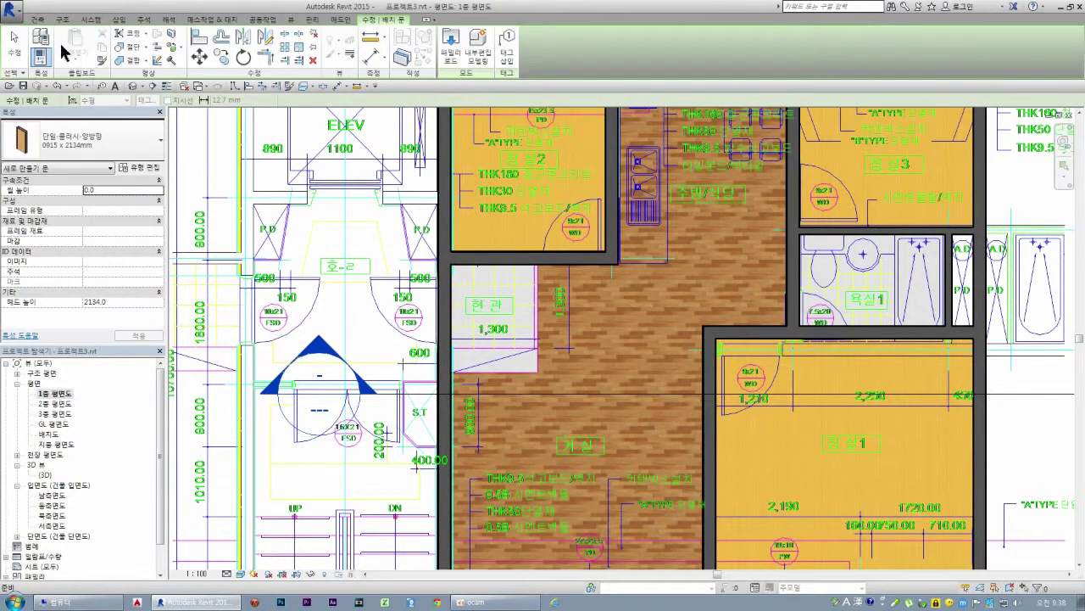
click(150, 146)
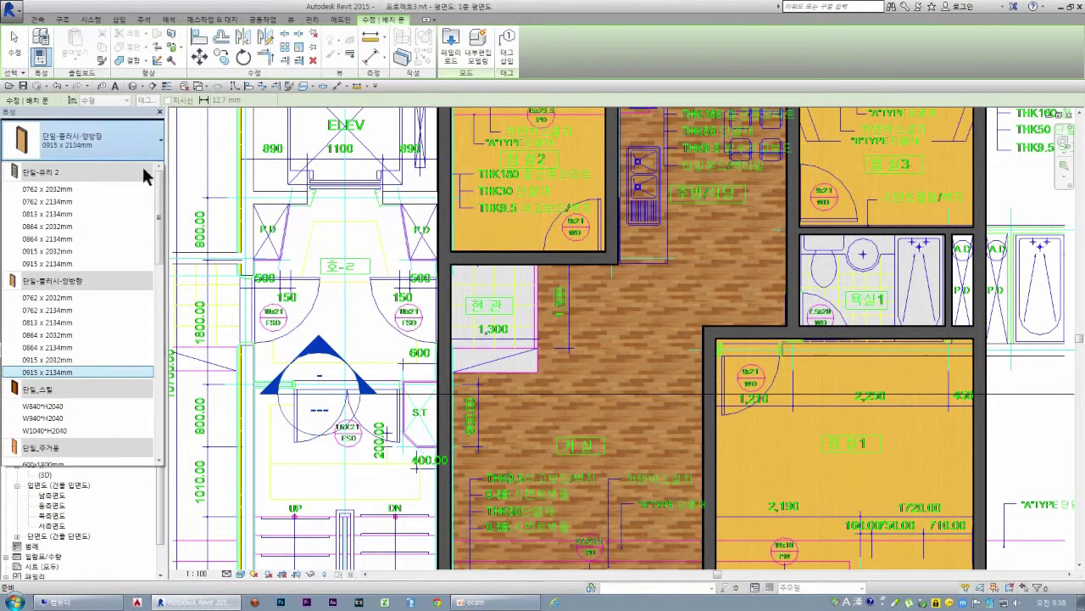
scroll(128, 281, down, 3)
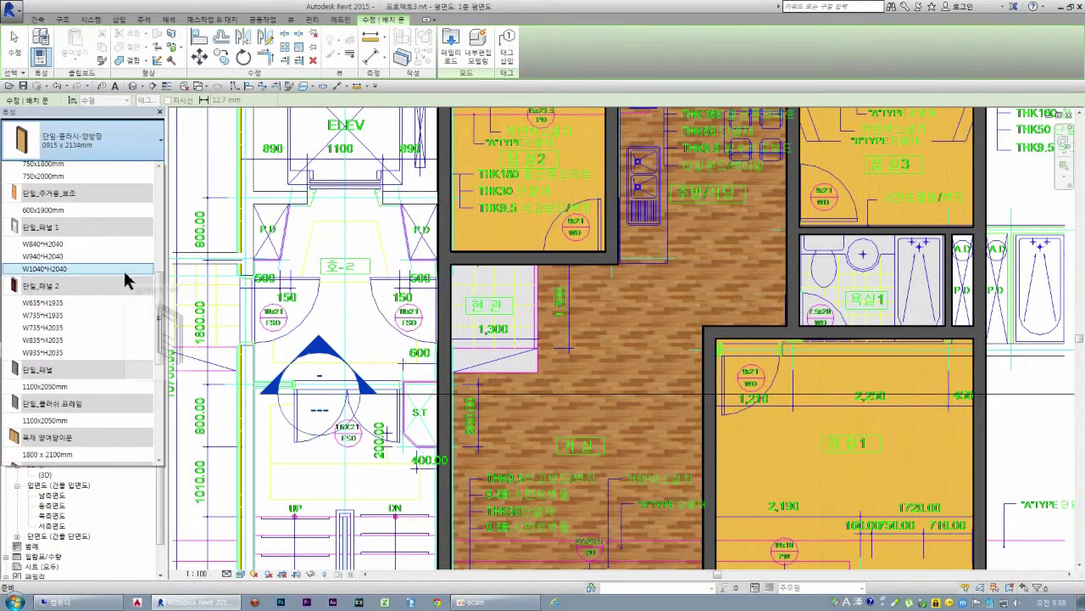
scroll(128, 281, down, 3)
scroll(100, 308, down, 3)
scroll(96, 339, down, 3)
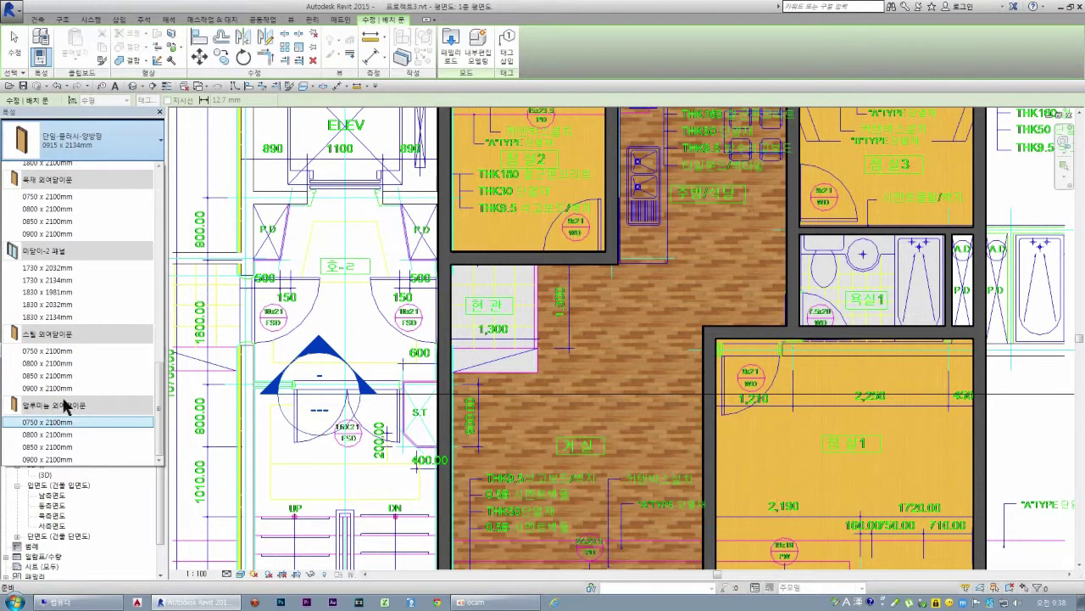
mouse_move(46, 422)
scroll(72, 407, up, 3)
scroll(72, 407, up, 3)
scroll(72, 407, up, 3)
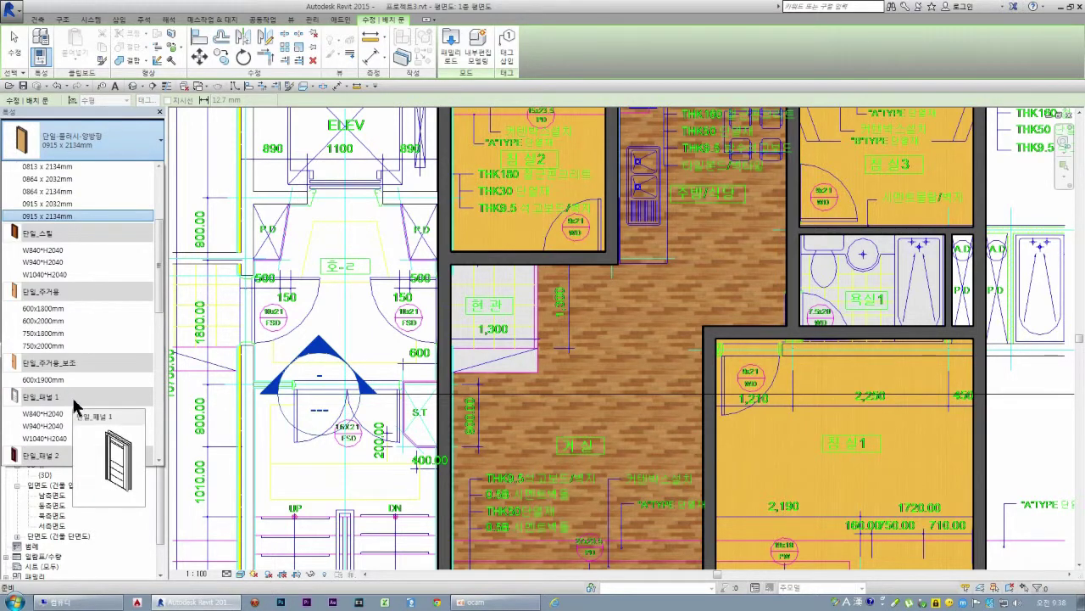
scroll(74, 406, up, 1)
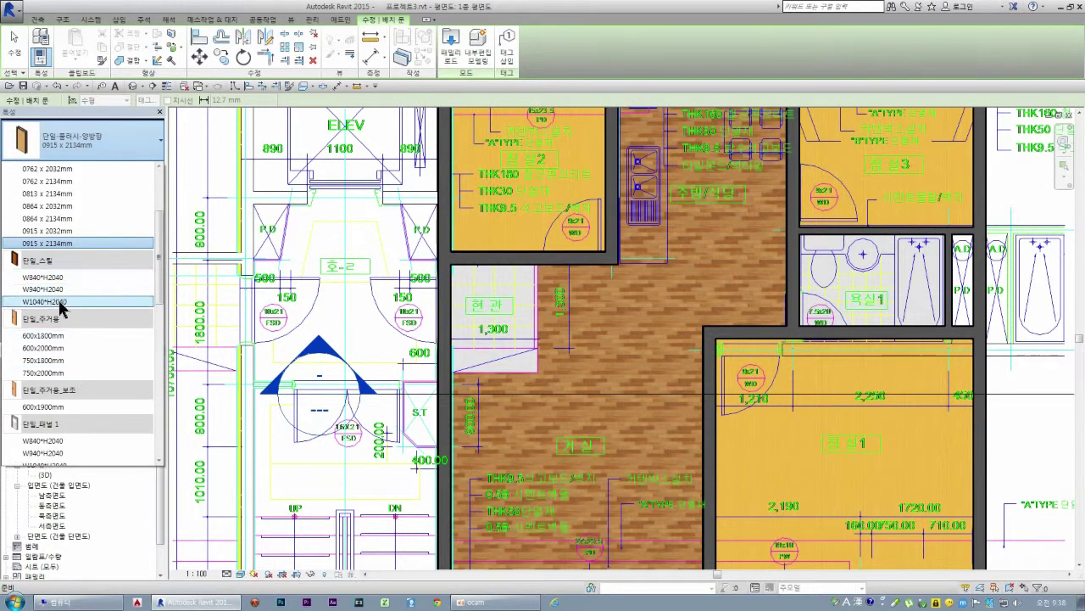
mouse_move(44, 274)
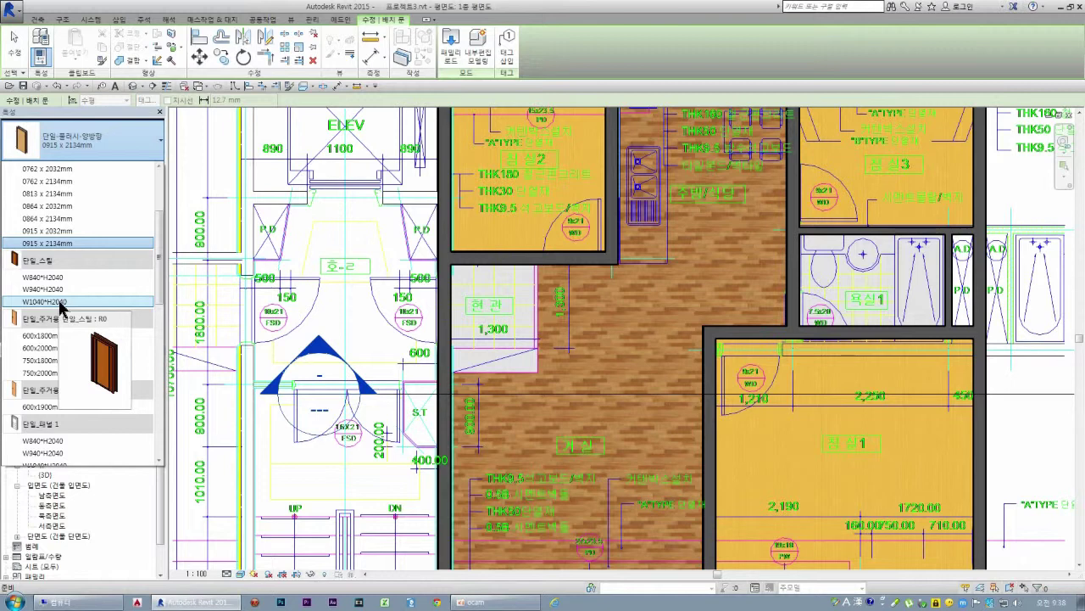
scroll(61, 307, up, 2)
scroll(68, 318, up, 1)
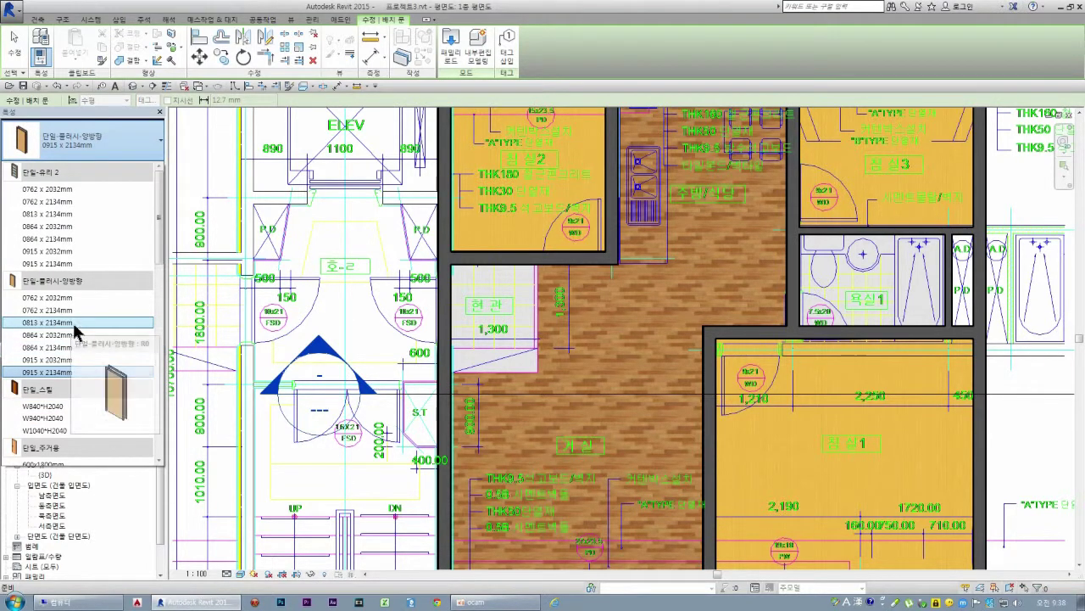
scroll(72, 327, down, 3)
click(50, 323)
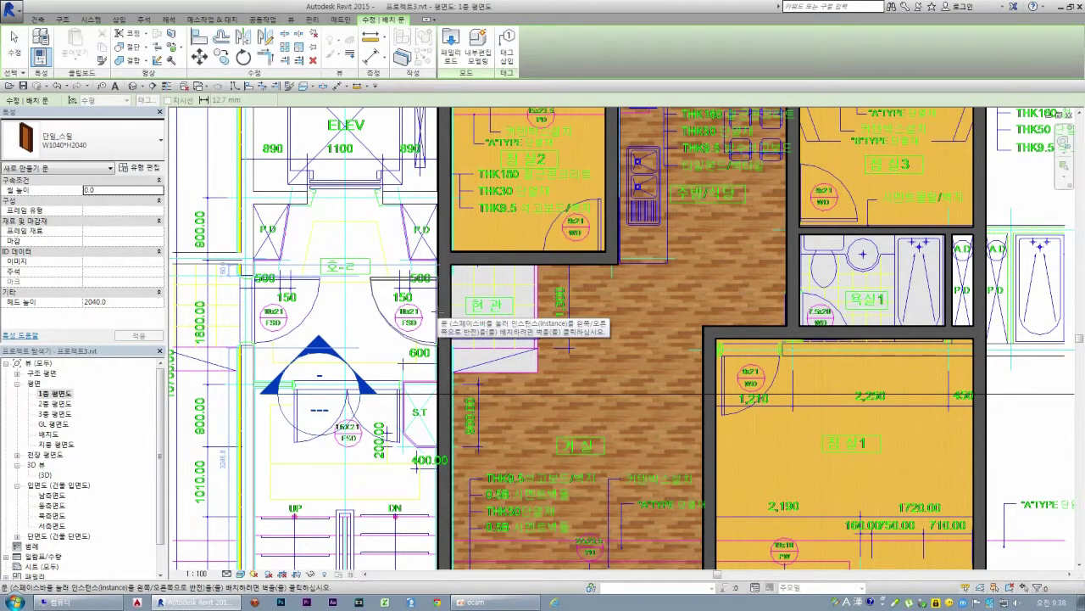
Step: Place the steel door in the wall beside the 현관 entrance and check it
click(440, 314)
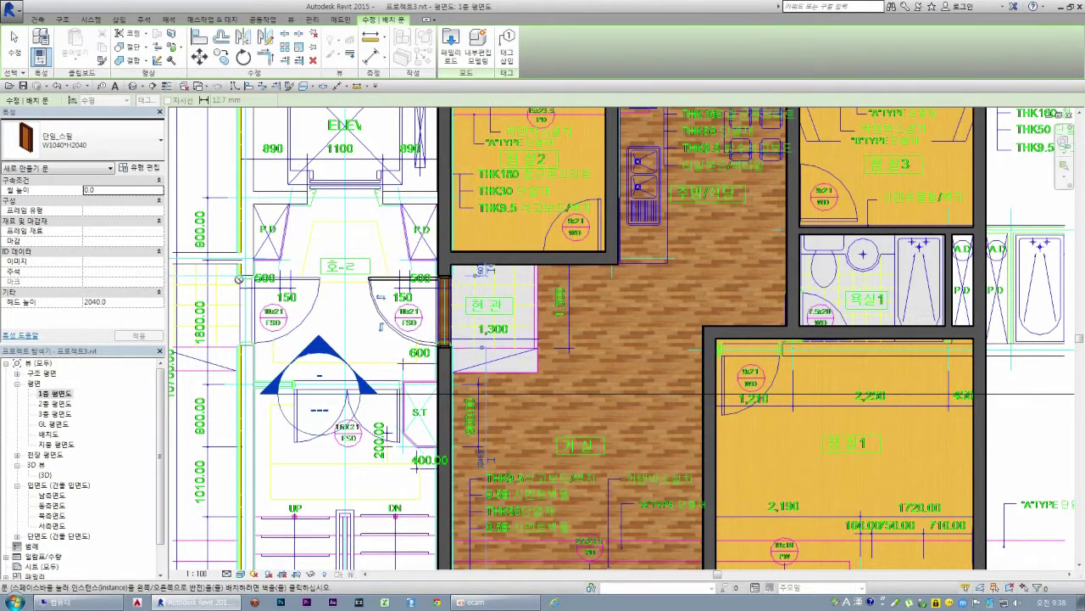
key(Escape)
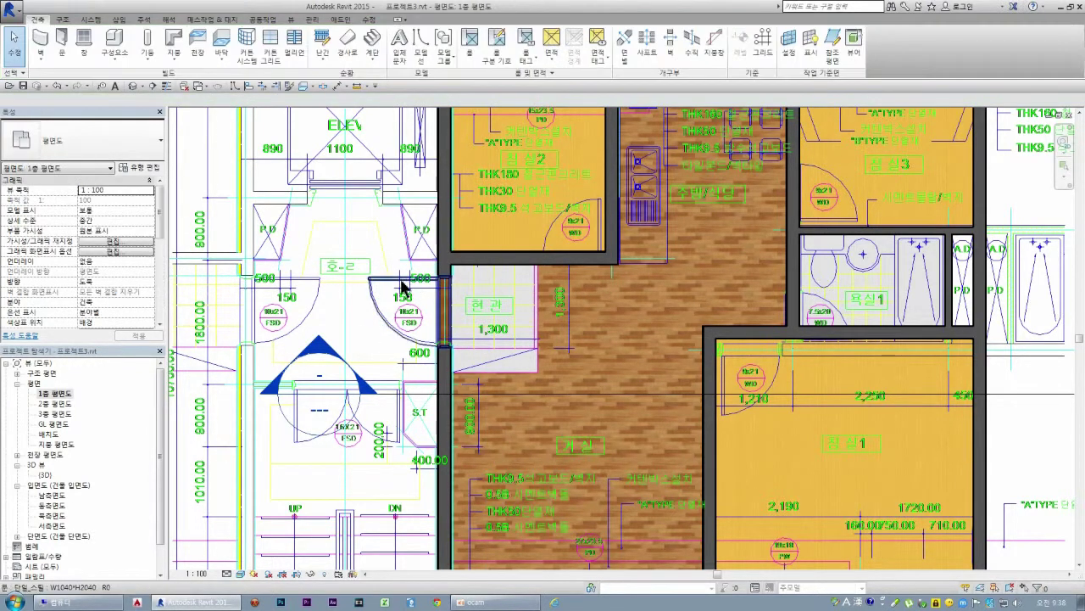
click(451, 286)
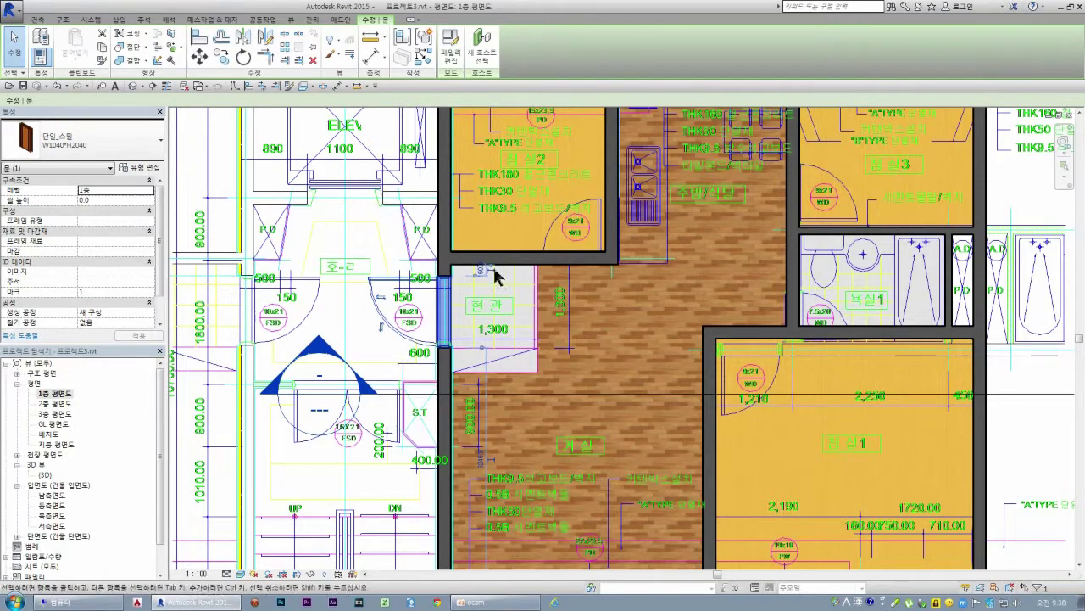
scroll(494, 274, up, 2)
scroll(487, 274, up, 3)
scroll(490, 284, up, 3)
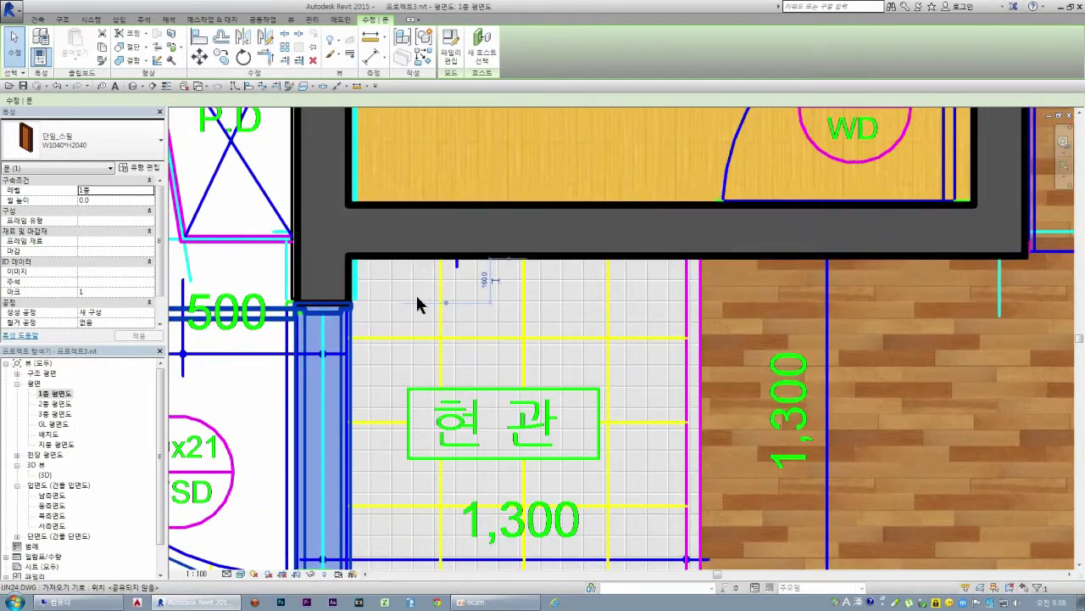
scroll(388, 296, down, 1)
scroll(383, 316, down, 1)
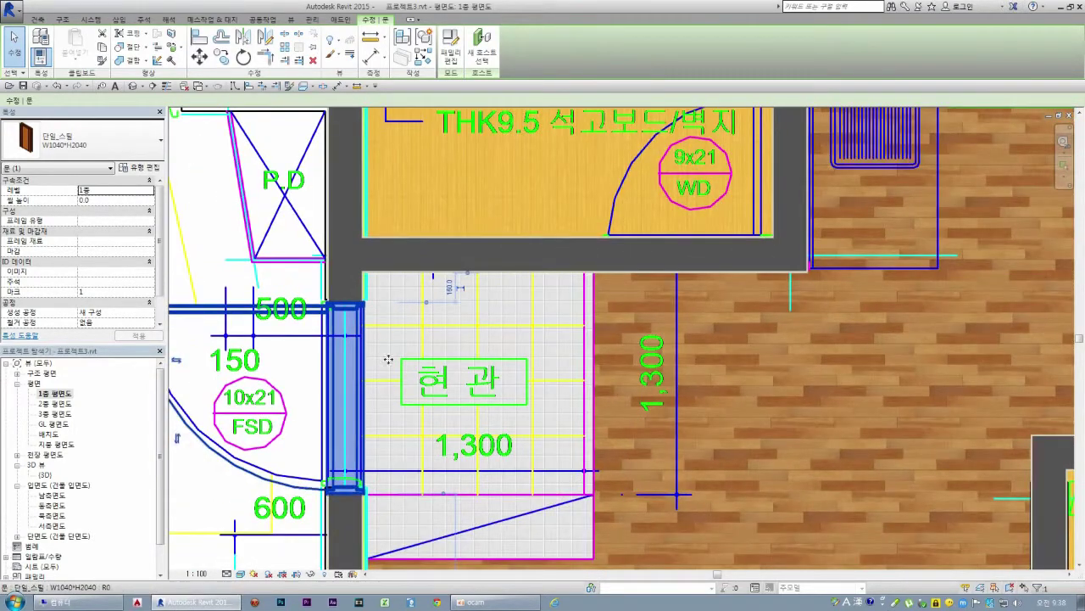
scroll(390, 339, down, 2)
scroll(441, 399, down, 3)
key(Escape)
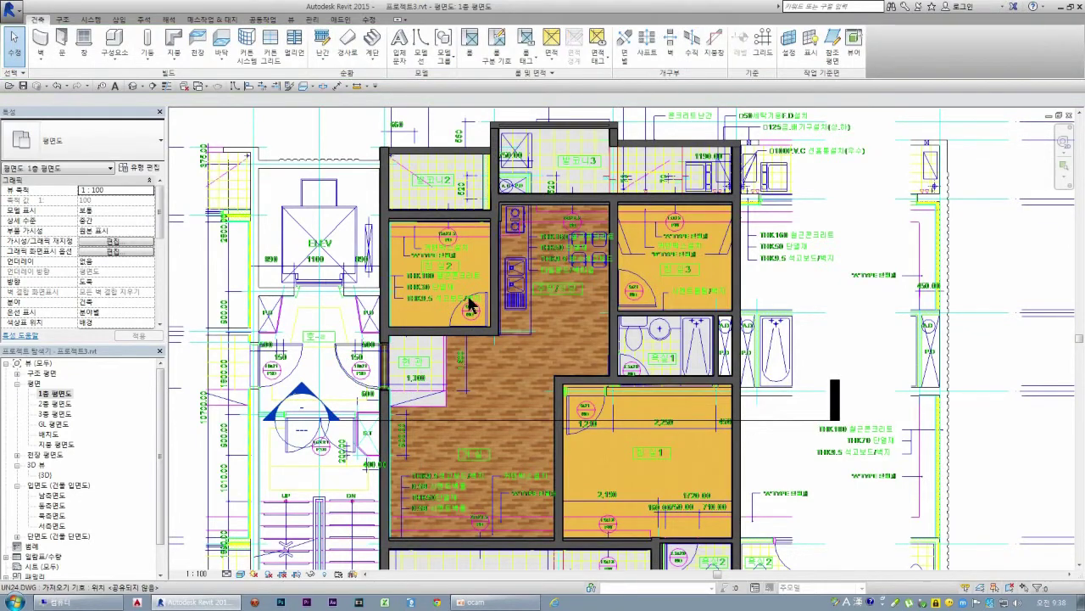
scroll(473, 301, up, 2)
click(63, 44)
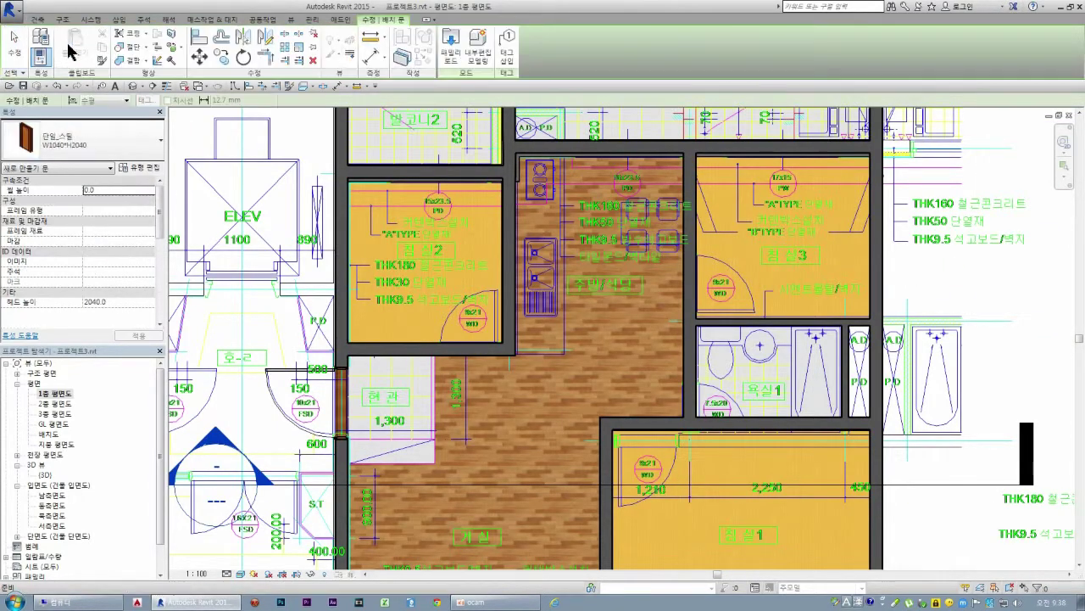
Step: Browse the door type list without choosing a type
click(160, 141)
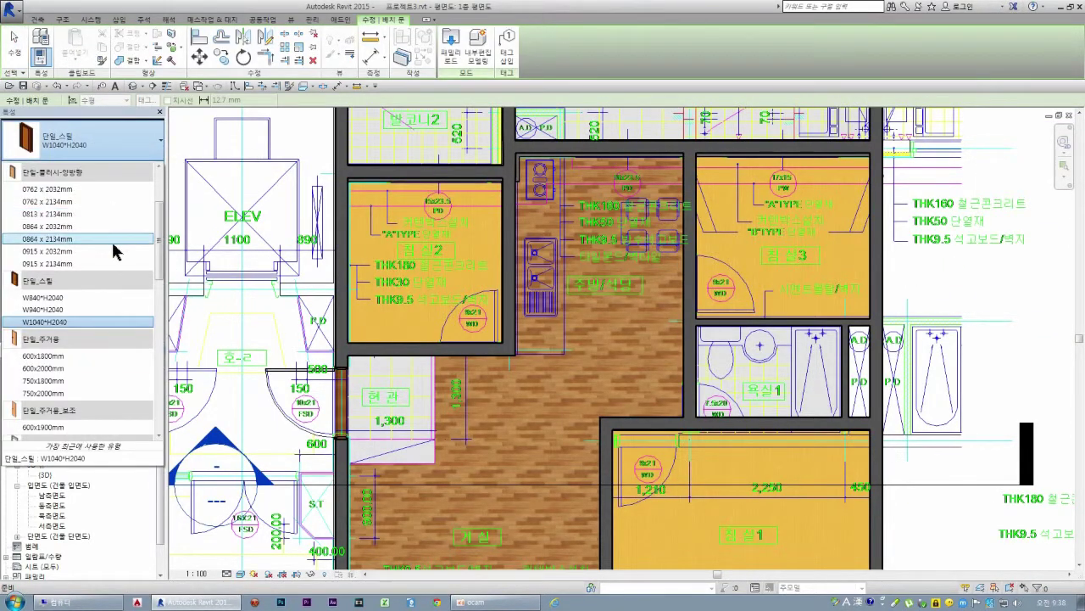
scroll(114, 245, down, 1)
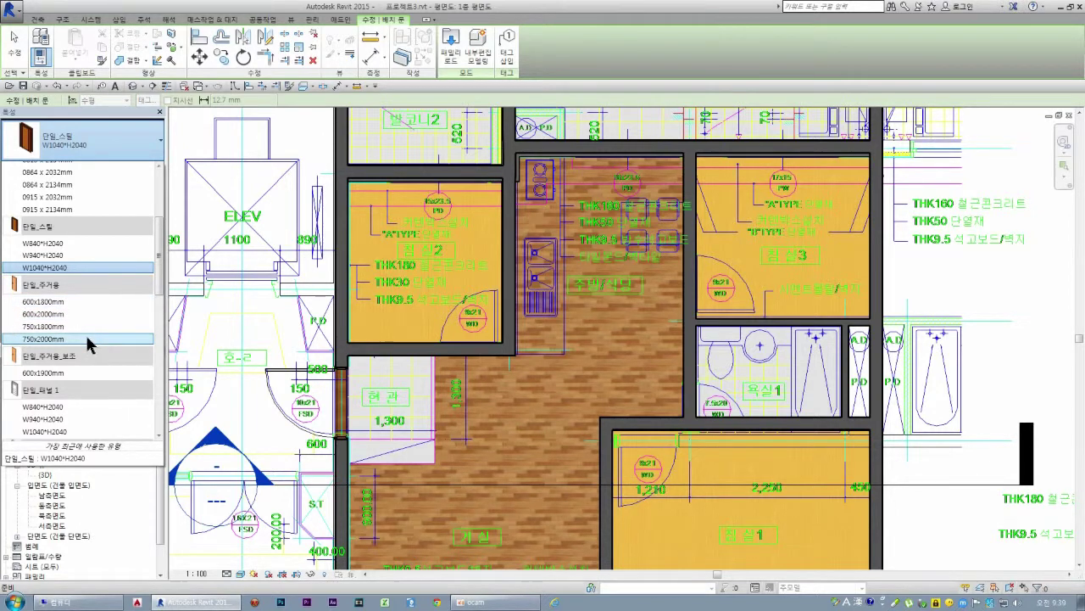
scroll(84, 332, down, 1)
scroll(80, 352, down, 2)
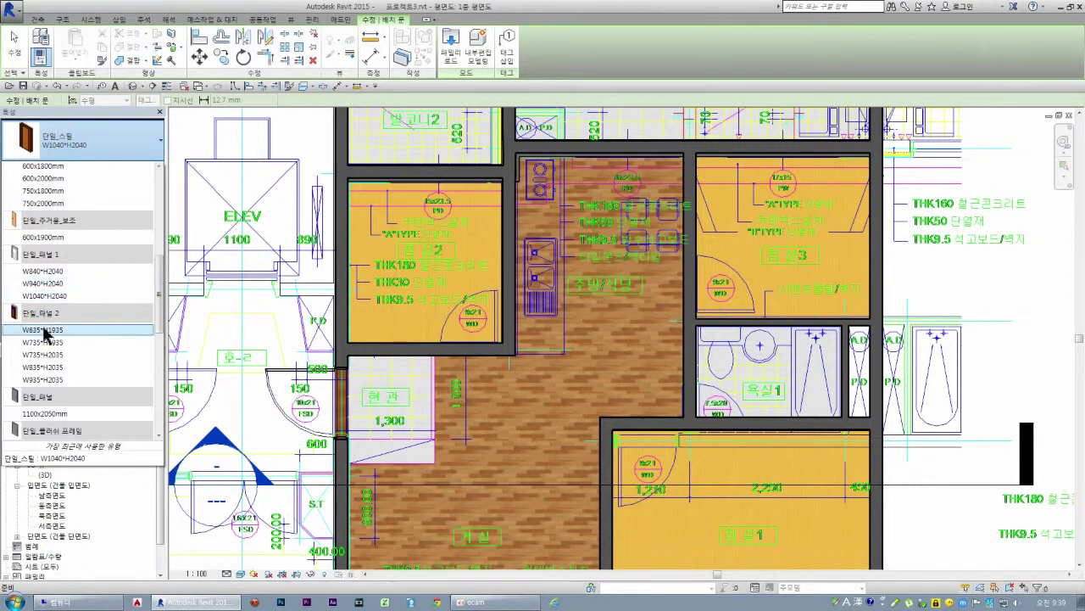
key(Escape)
key(Escape)
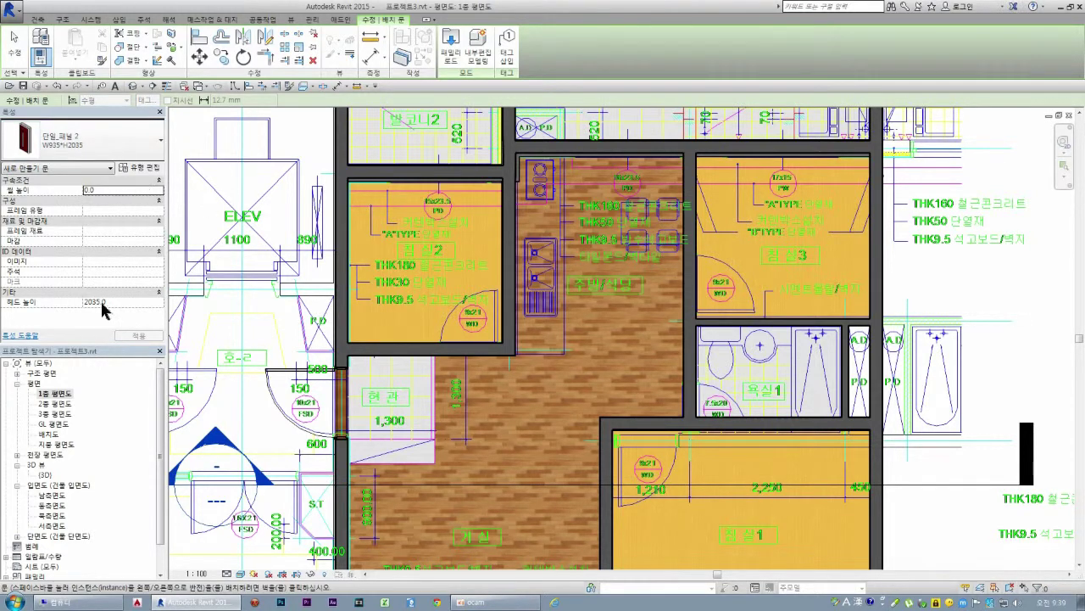
Step: Place a 목재 여닫이문 0900 x 2100mm door in the wall between the kitchen and 침실3
click(155, 142)
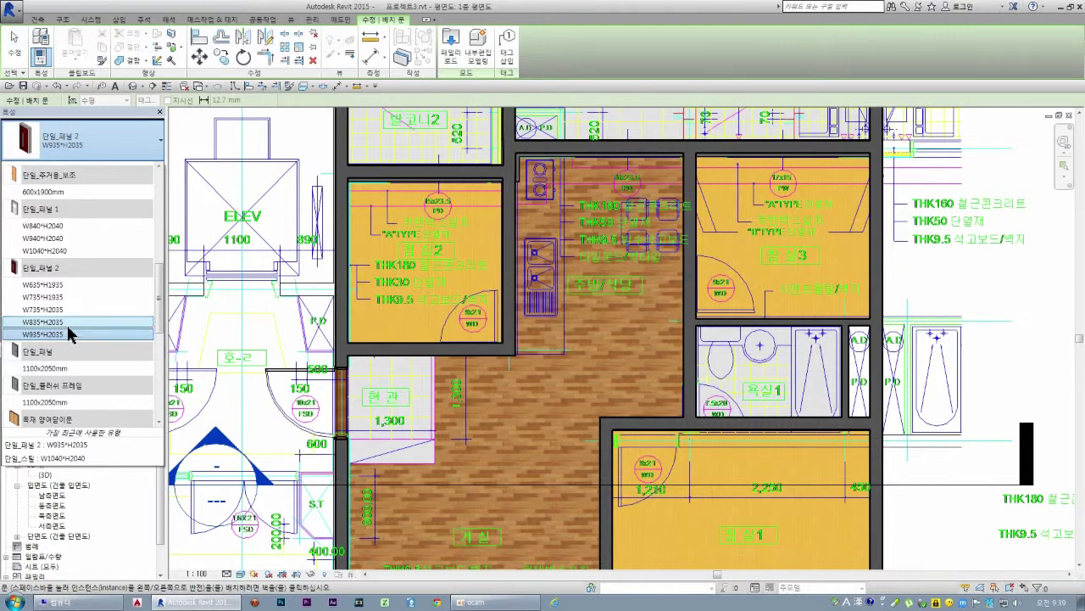
scroll(73, 334, down, 3)
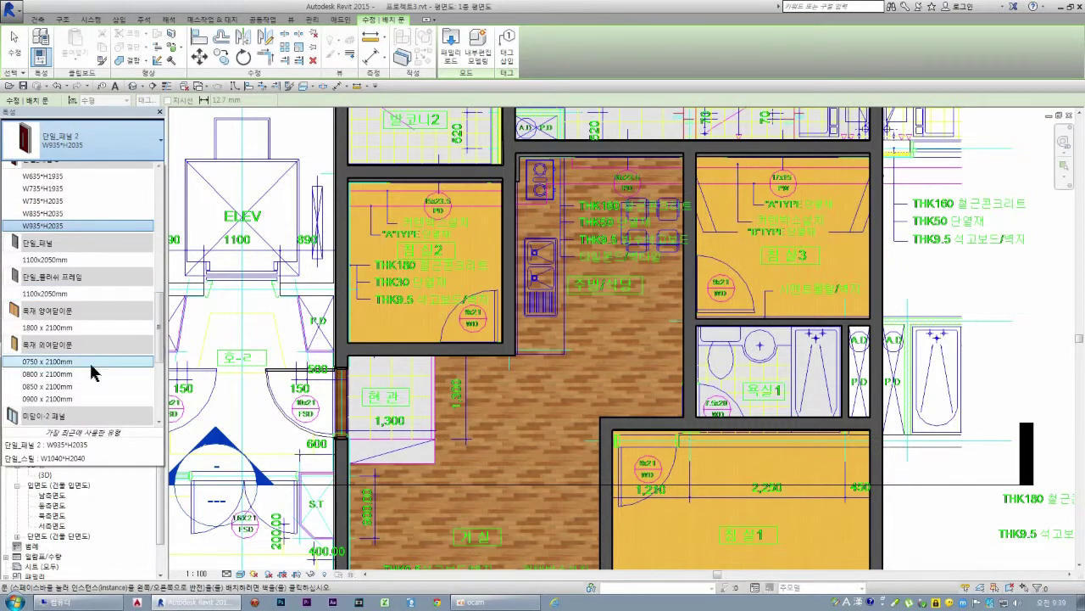
scroll(76, 358, down, 3)
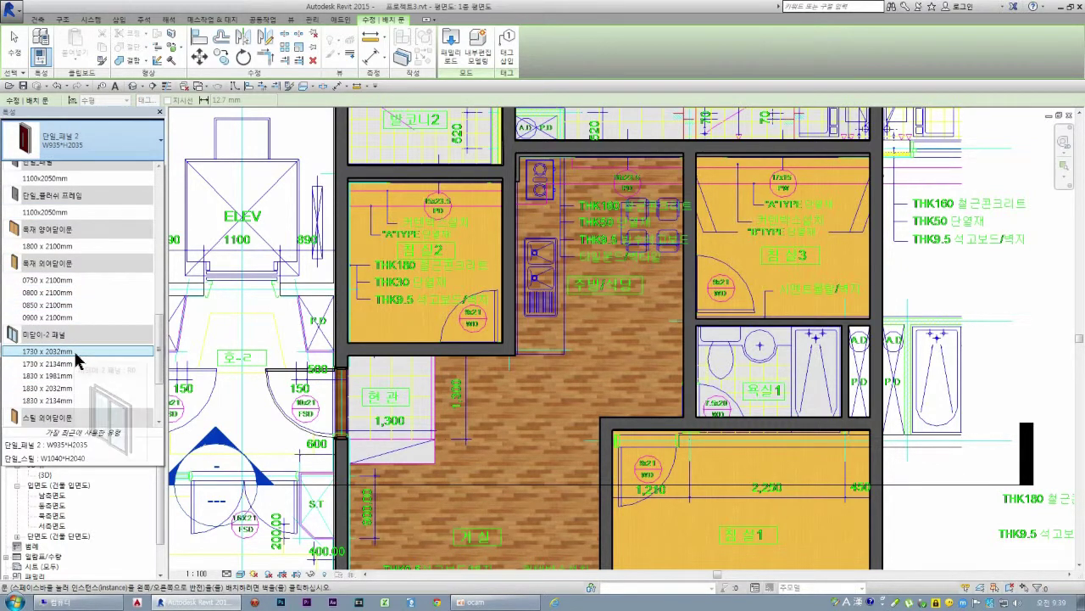
scroll(76, 358, up, 2)
scroll(76, 356, down, 2)
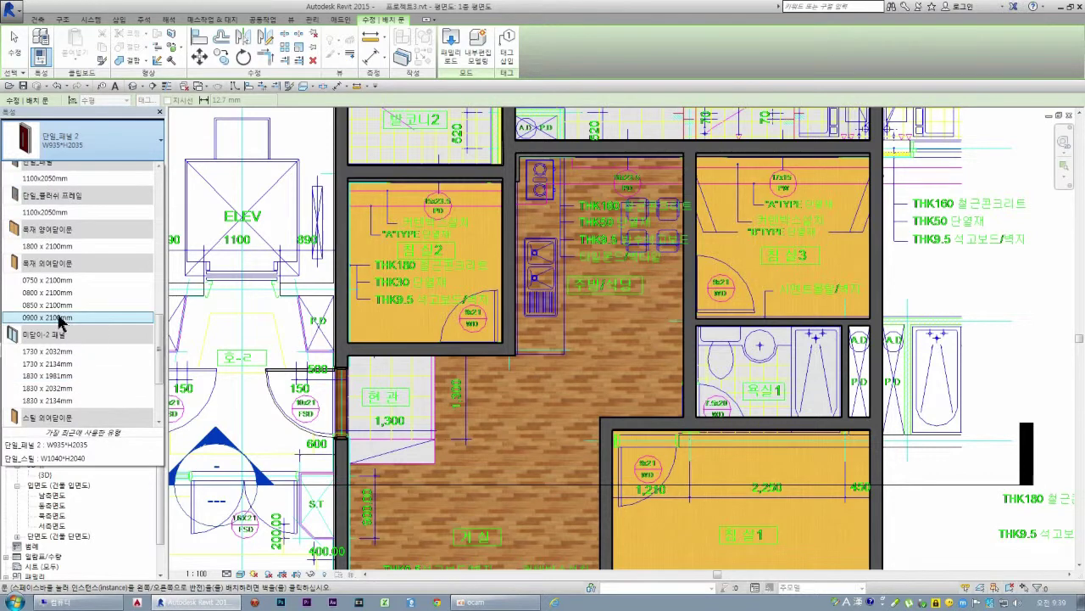
scroll(75, 352, down, 3)
scroll(76, 351, down, 3)
scroll(77, 353, down, 3)
scroll(78, 349, down, 2)
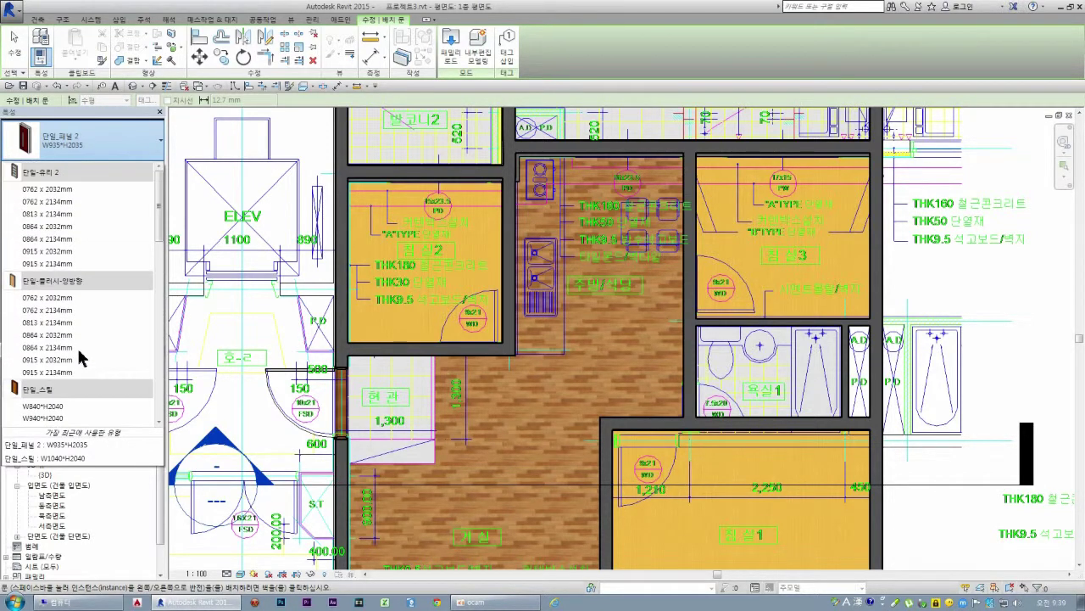
scroll(68, 306, down, 2)
scroll(52, 293, down, 2)
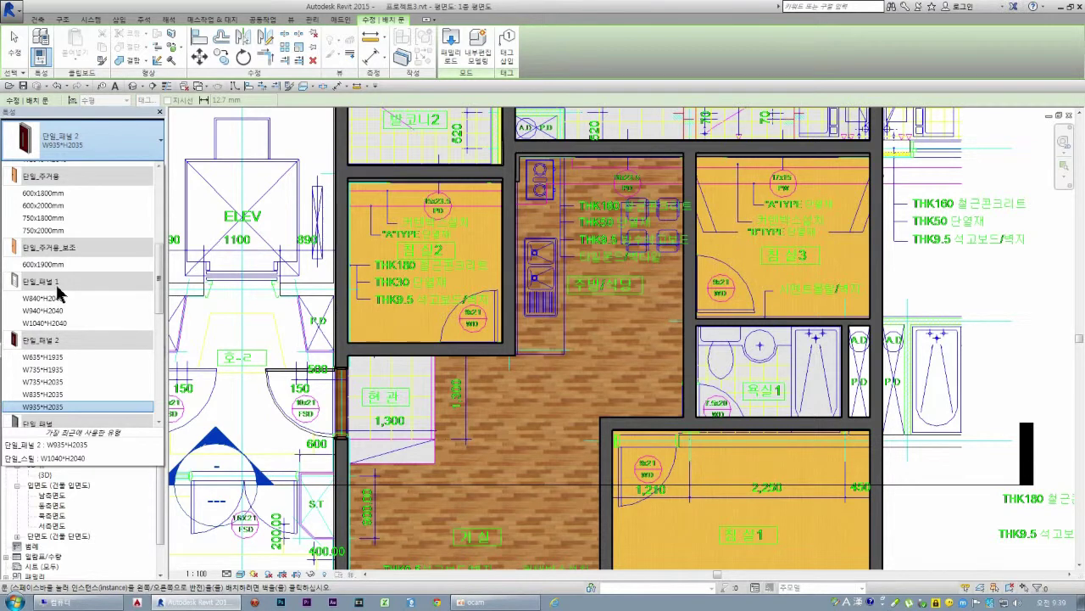
scroll(61, 292, down, 1)
scroll(64, 293, down, 1)
scroll(66, 318, down, 2)
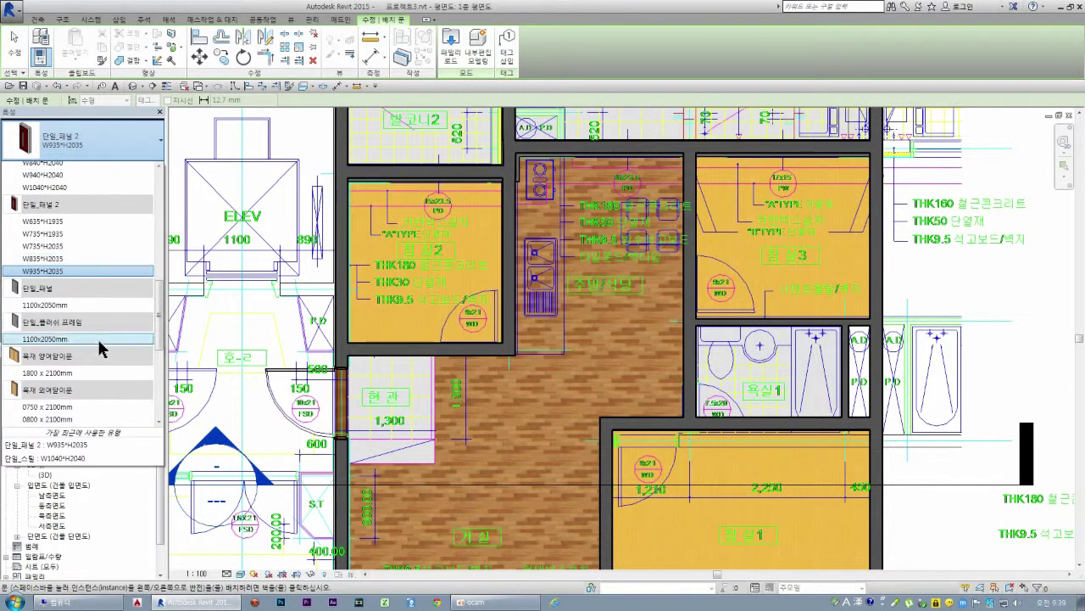
scroll(93, 338, down, 2)
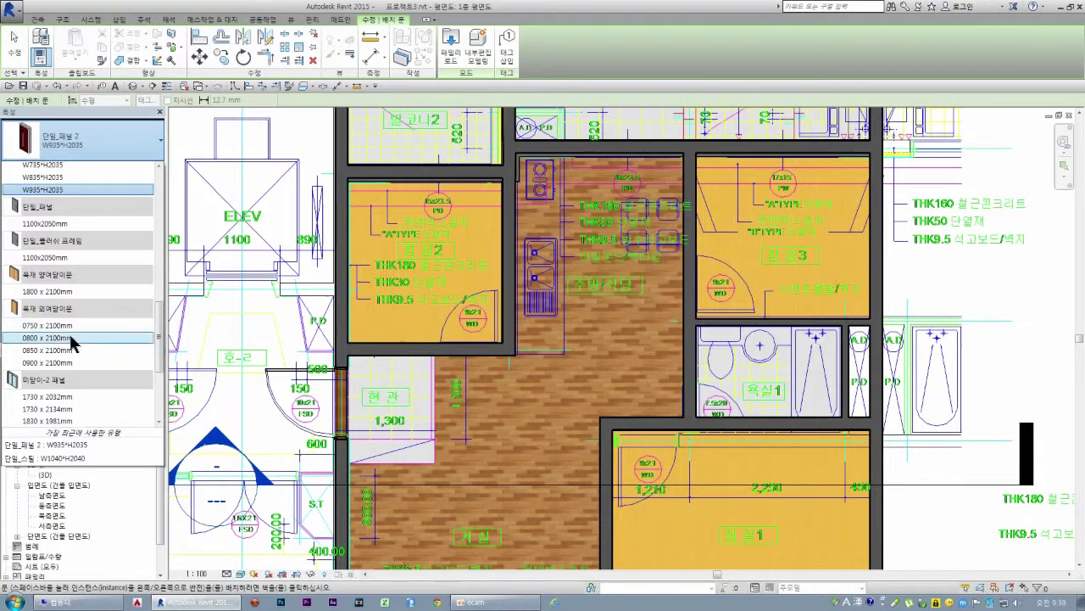
click(68, 373)
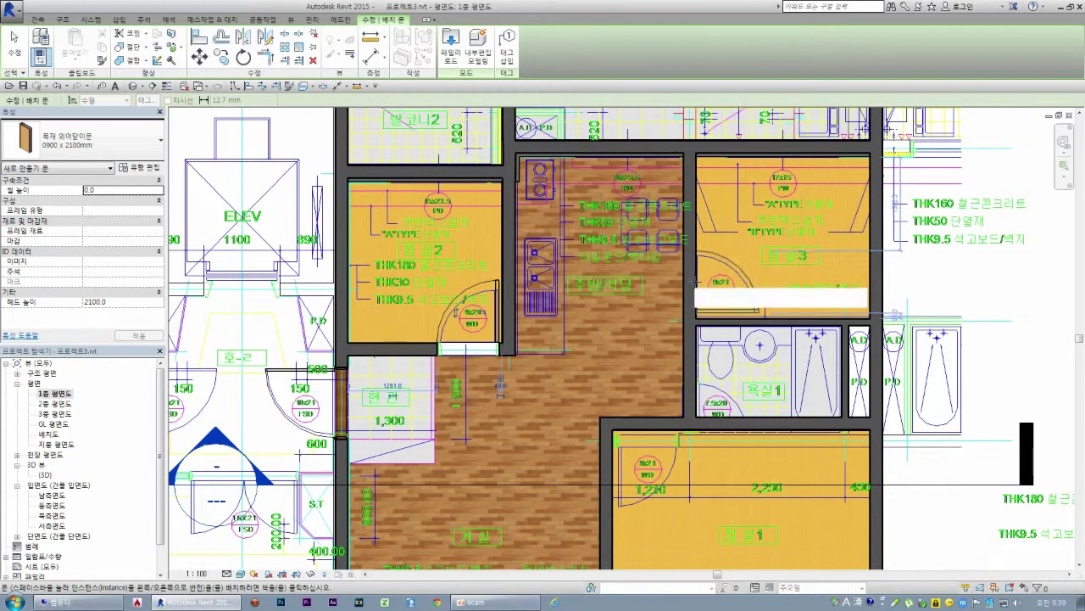
click(692, 284)
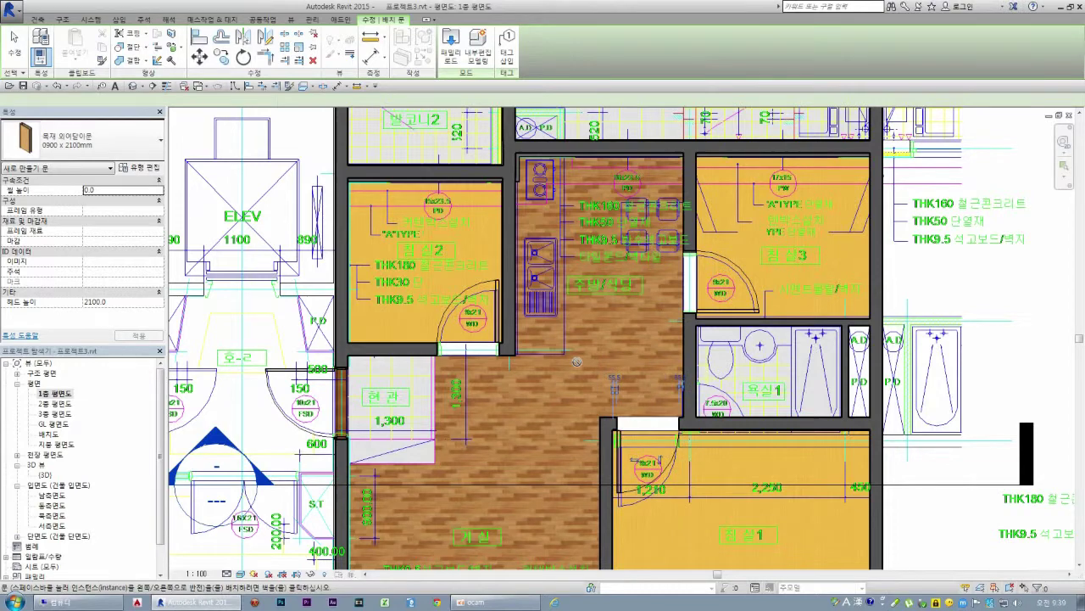
Step: Exit door placement and zoom the plan to frame 침실1 and 욕실1
scroll(628, 390, down, 2)
scroll(697, 430, up, 2)
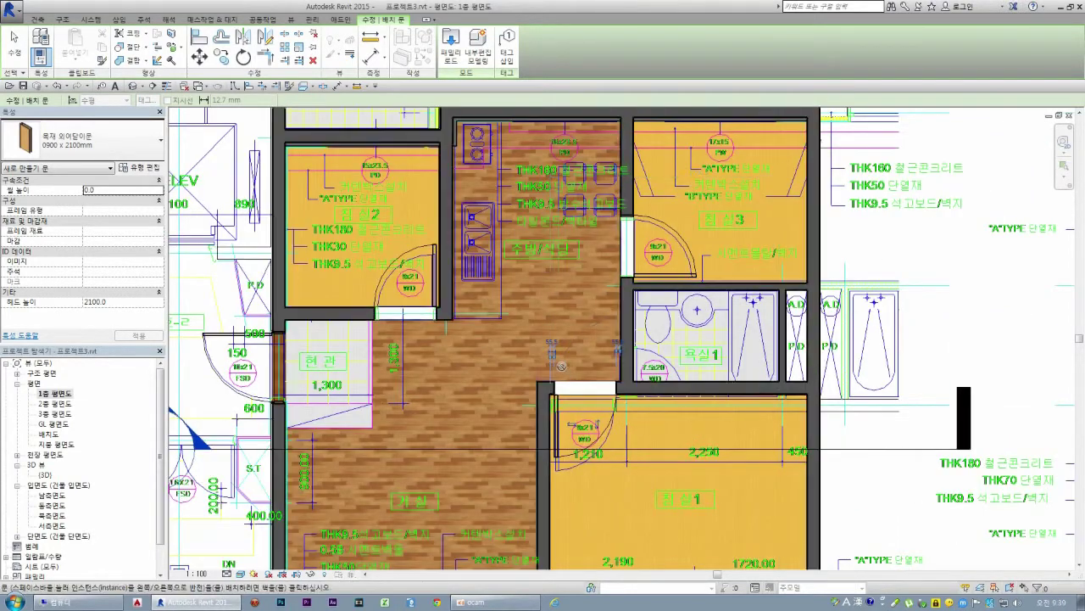
scroll(564, 373, down, 2)
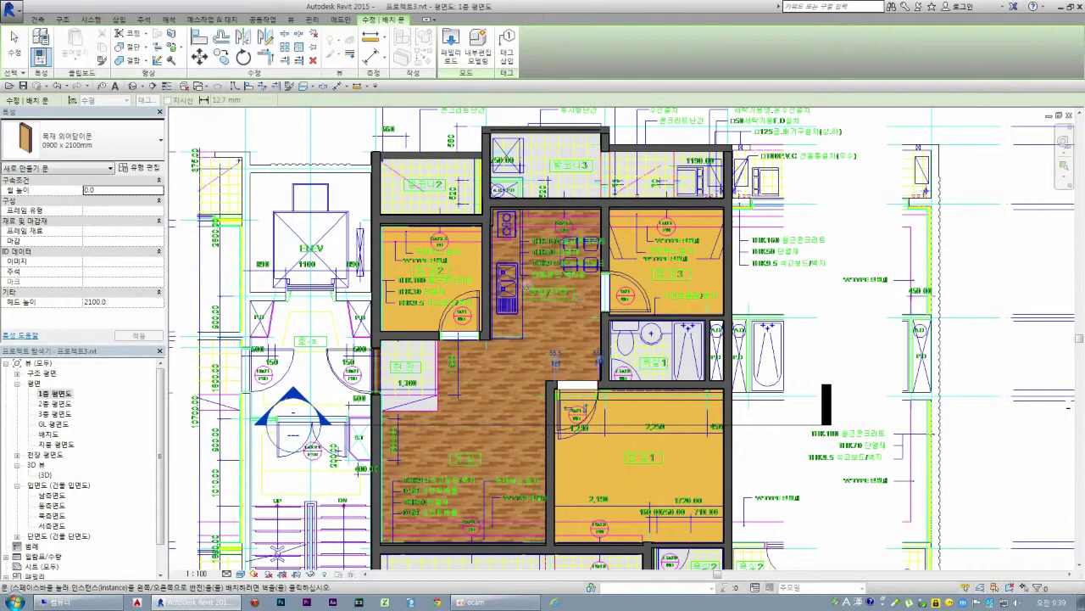
key(Escape)
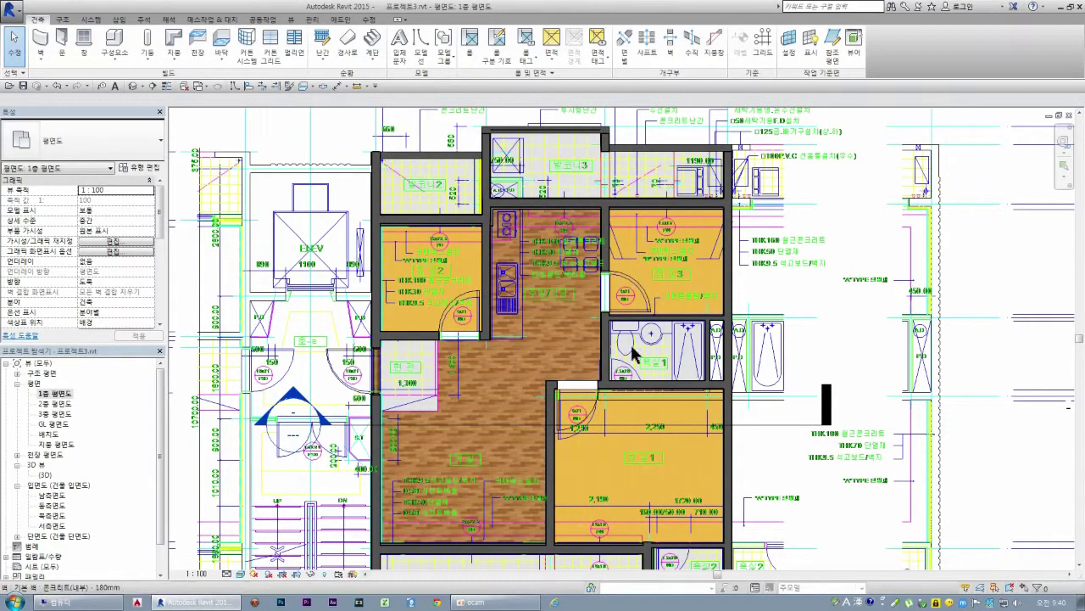
scroll(643, 356, up, 1)
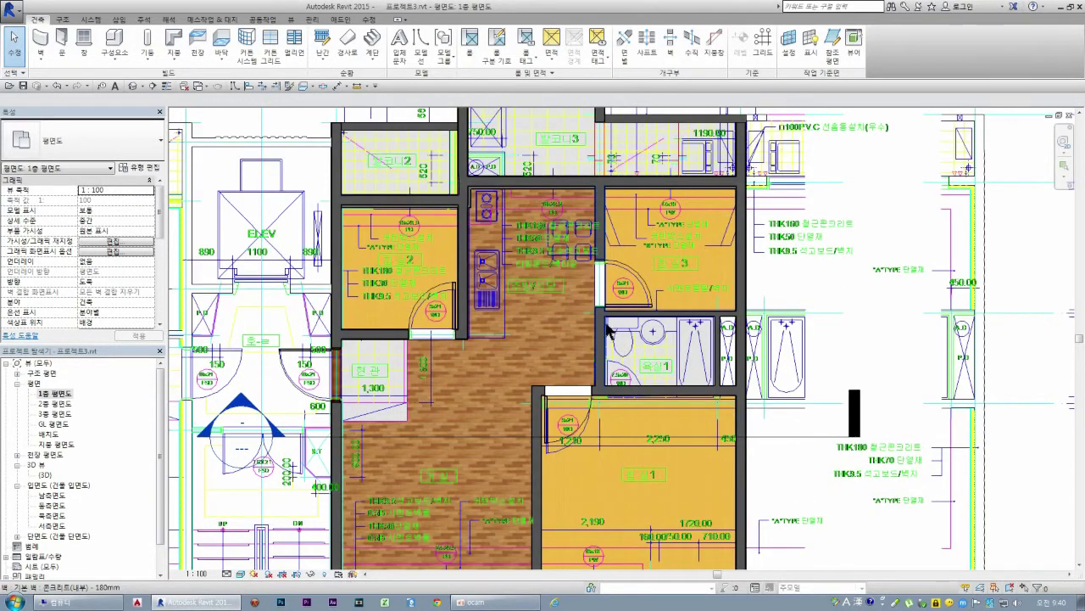
scroll(607, 331, down, 1)
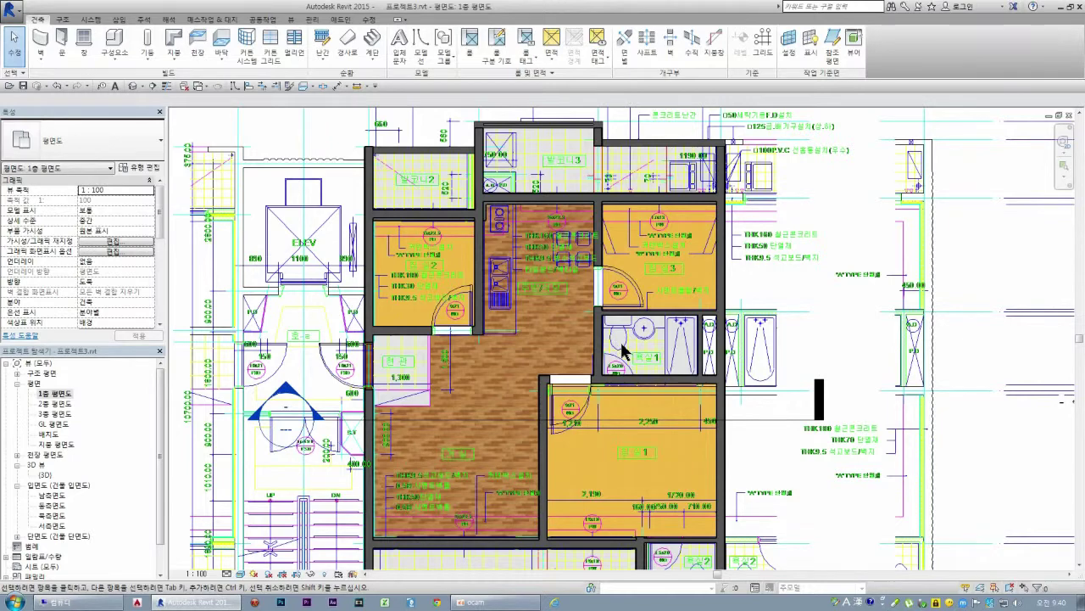
scroll(623, 349, up, 2)
scroll(608, 349, down, 1)
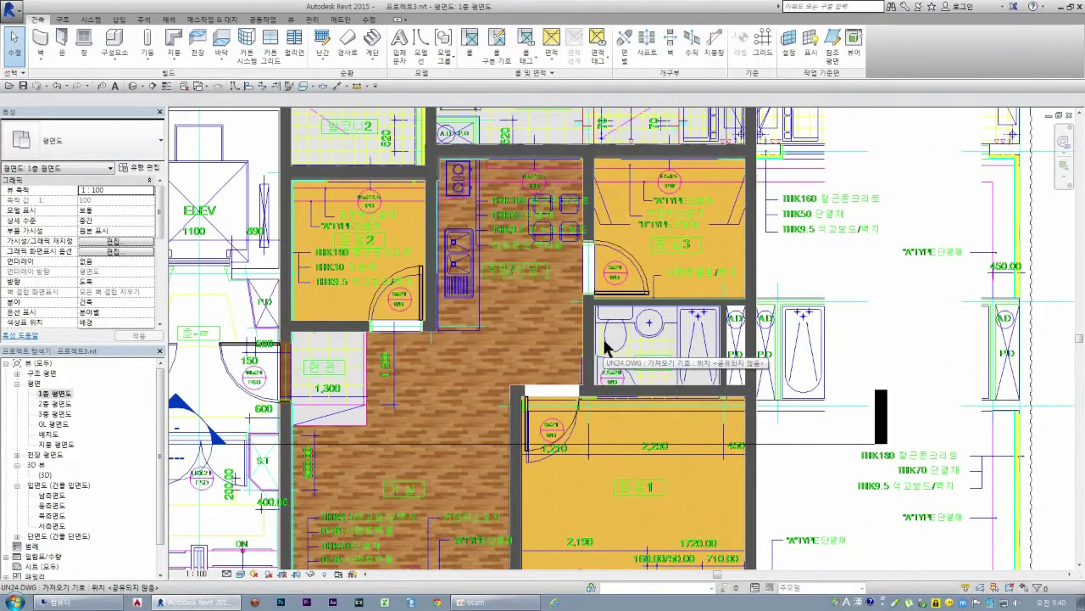
scroll(559, 288, down, 2)
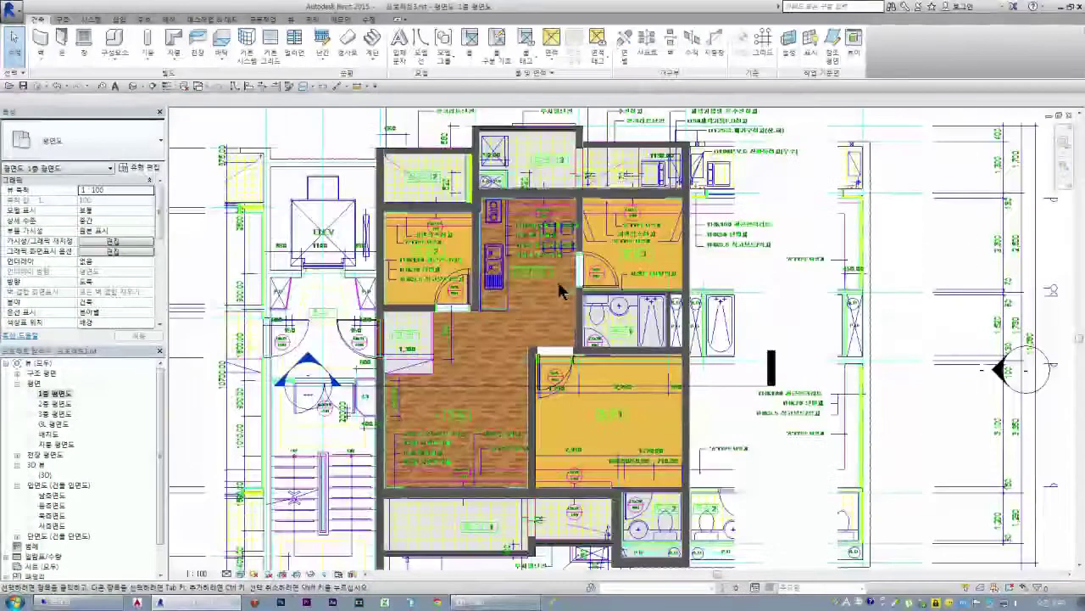
scroll(669, 547, up, 1)
scroll(654, 533, up, 1)
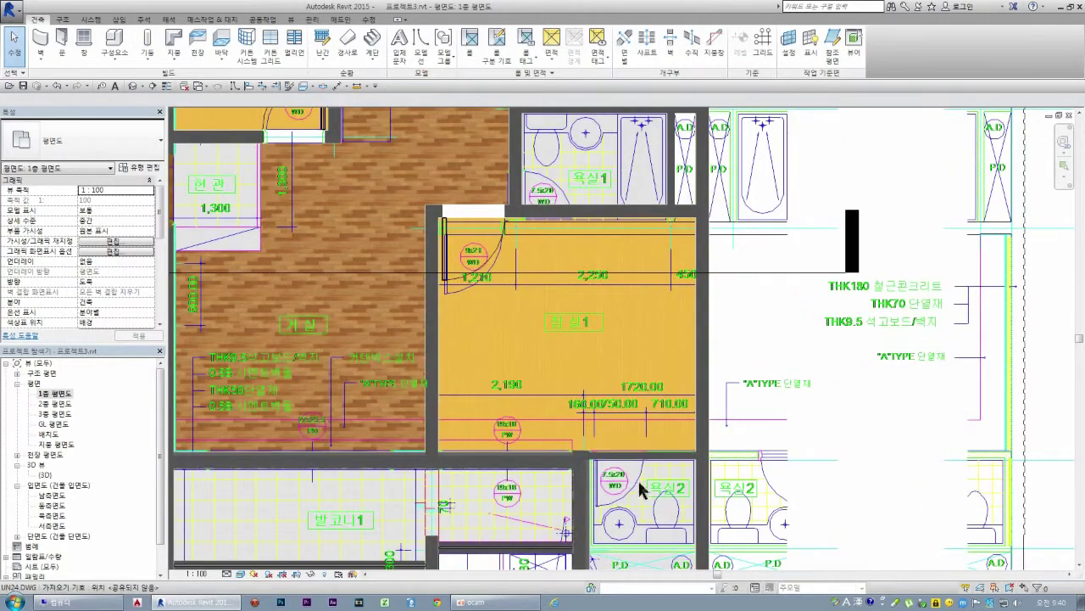
scroll(565, 194, up, 1)
scroll(563, 193, up, 1)
scroll(565, 194, down, 1)
scroll(523, 204, up, 1)
scroll(526, 205, up, 1)
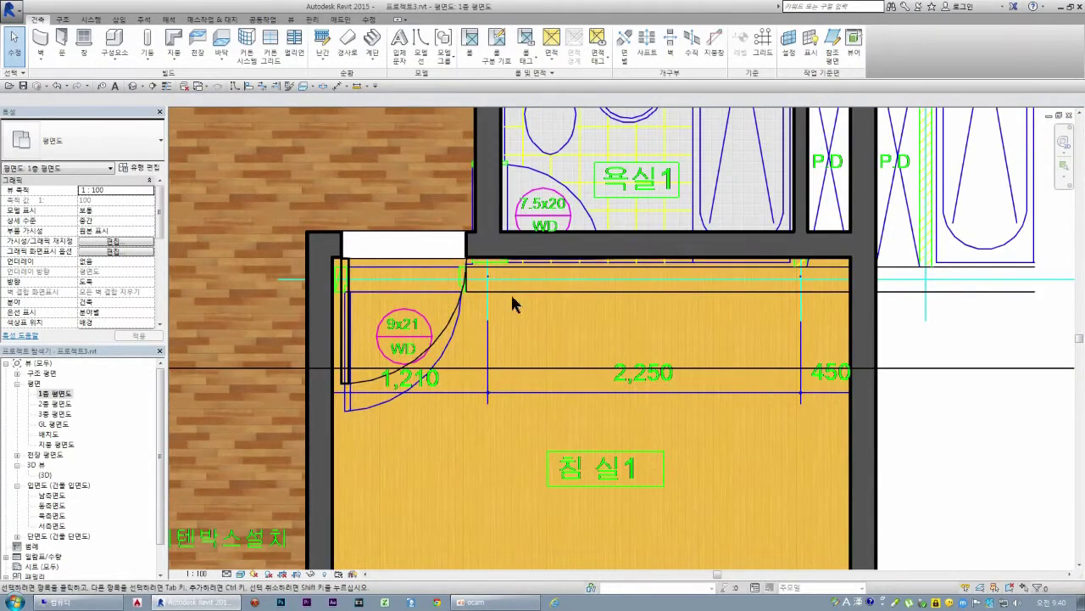
scroll(512, 303, down, 1)
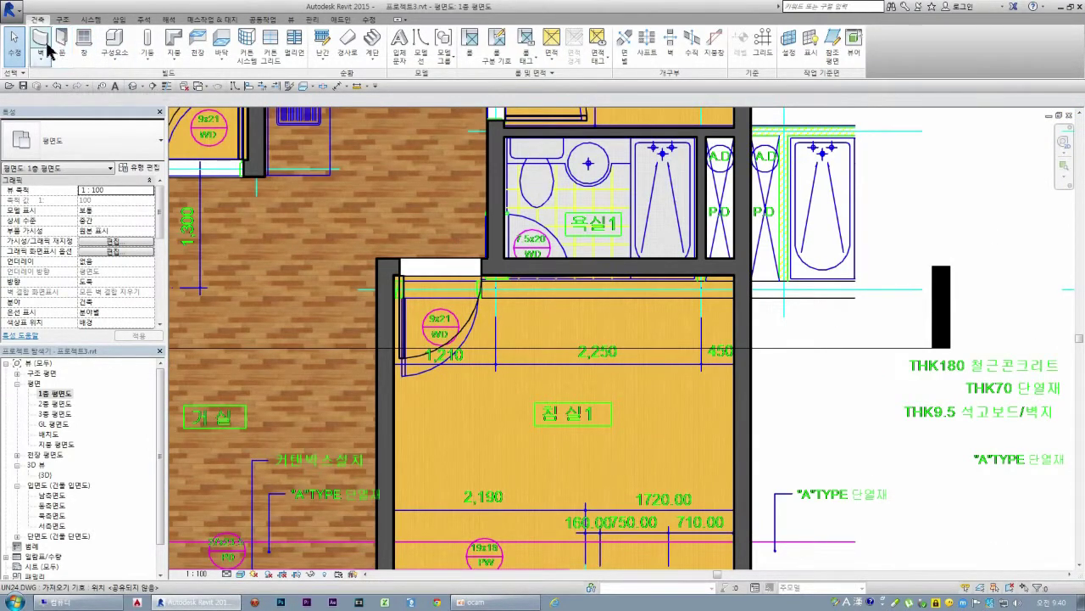
click(61, 41)
Step: Change the door type to 목재 외여닫이문 0750 x 2100mm, then exit door placement
click(119, 149)
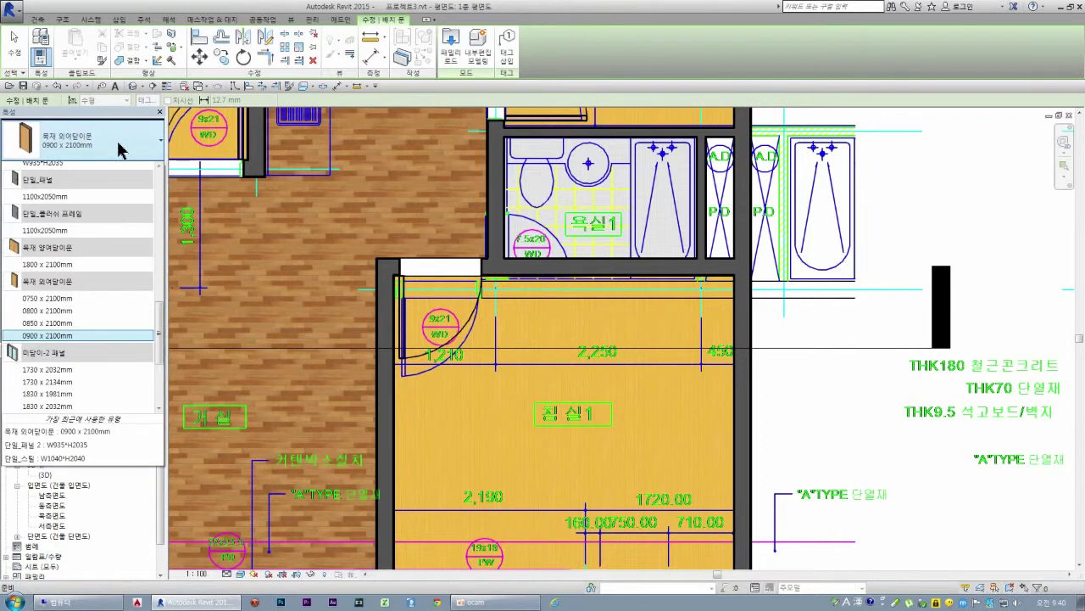
click(60, 318)
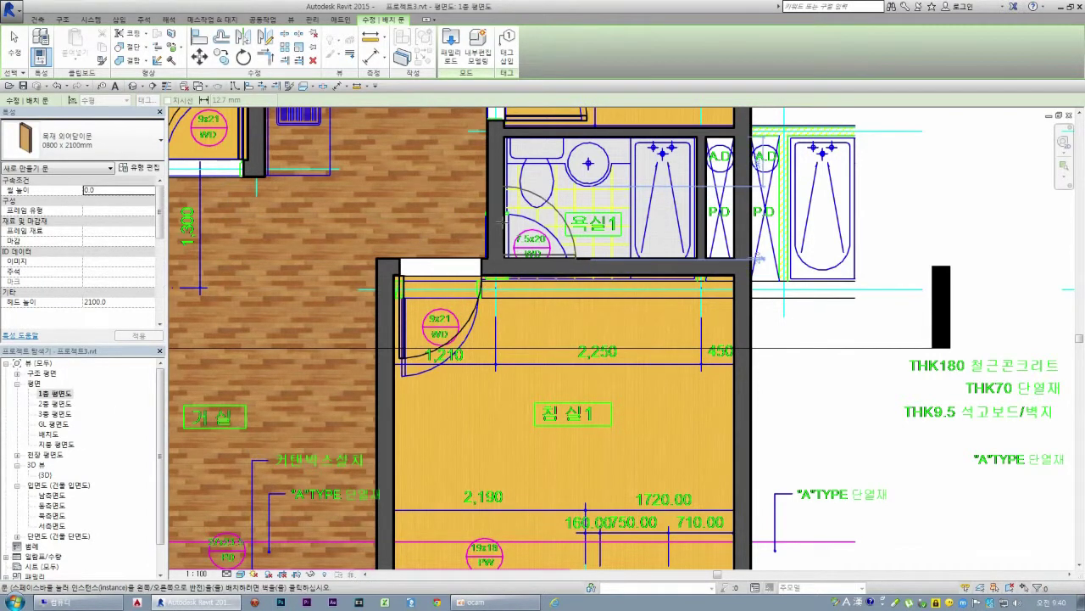
click(128, 143)
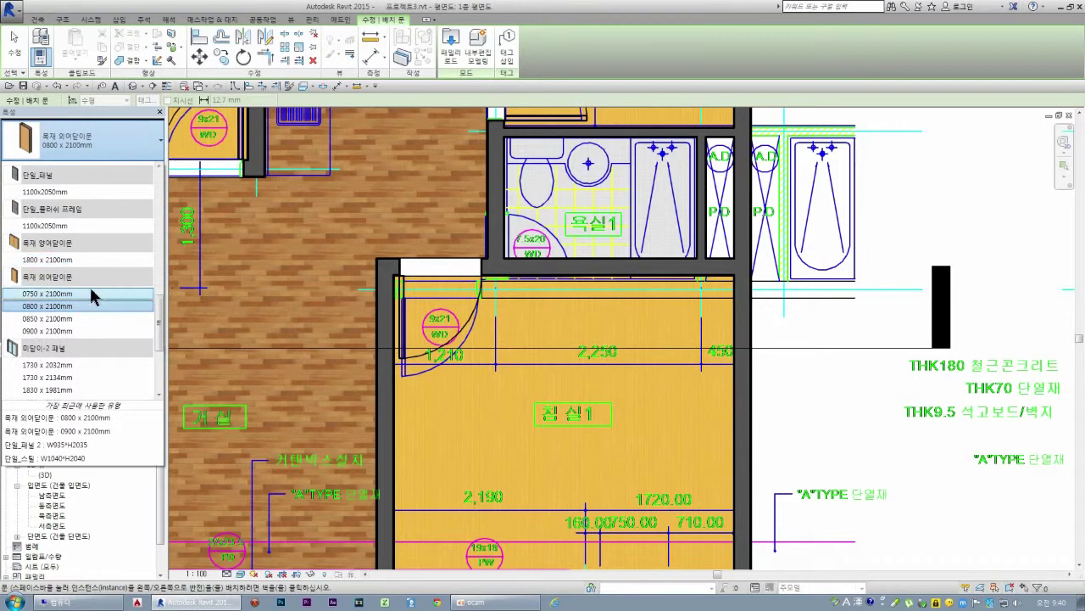
click(80, 294)
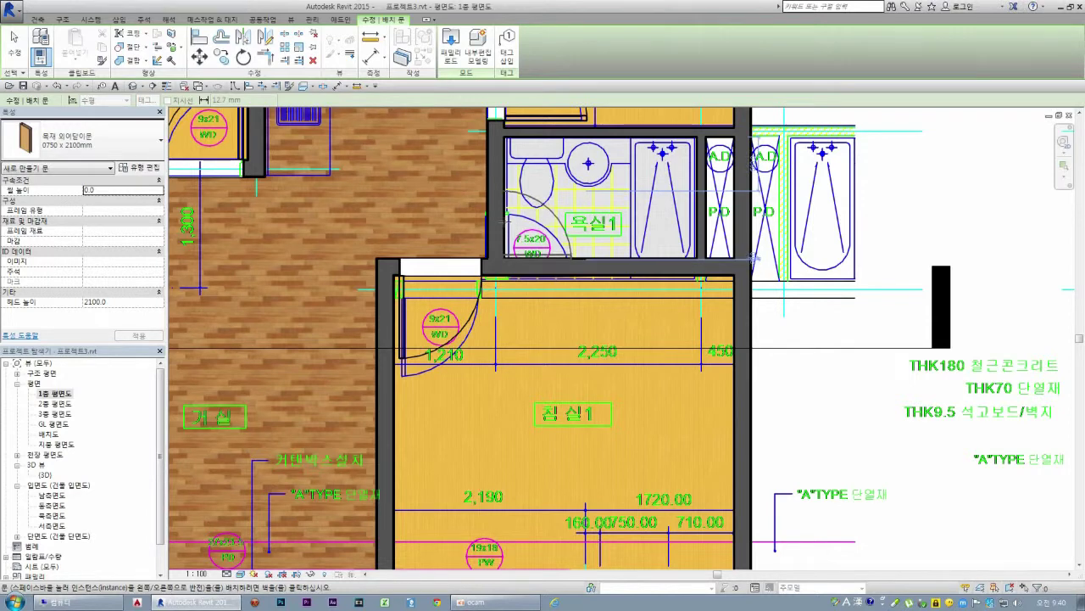
key(Escape)
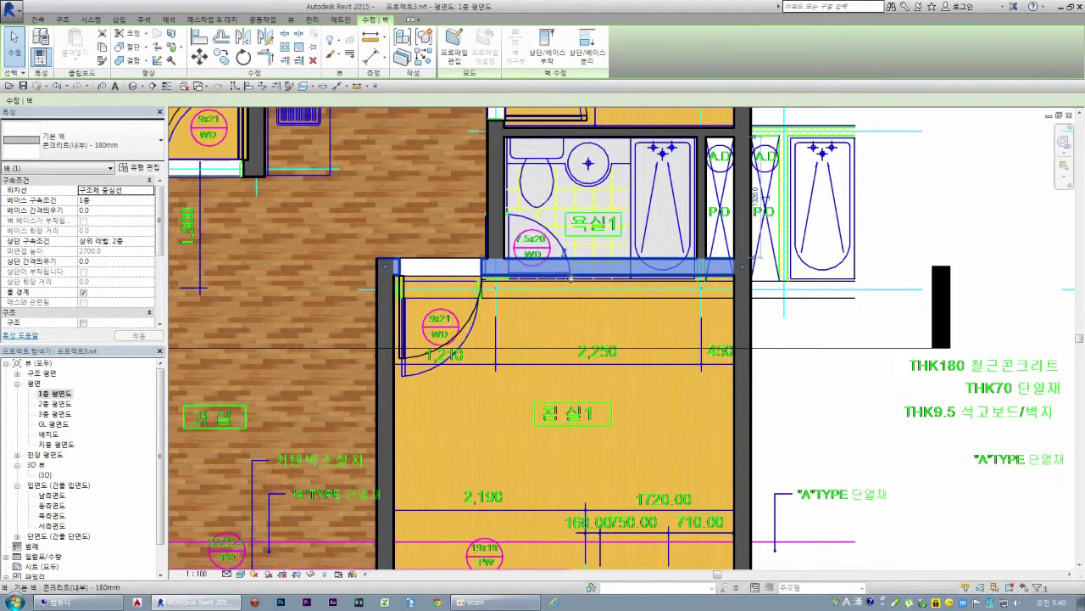
Step: Try dragging the 침실1/욕실1 wall downward, undo the move, and resume door placement
drag(573, 286, 573, 361)
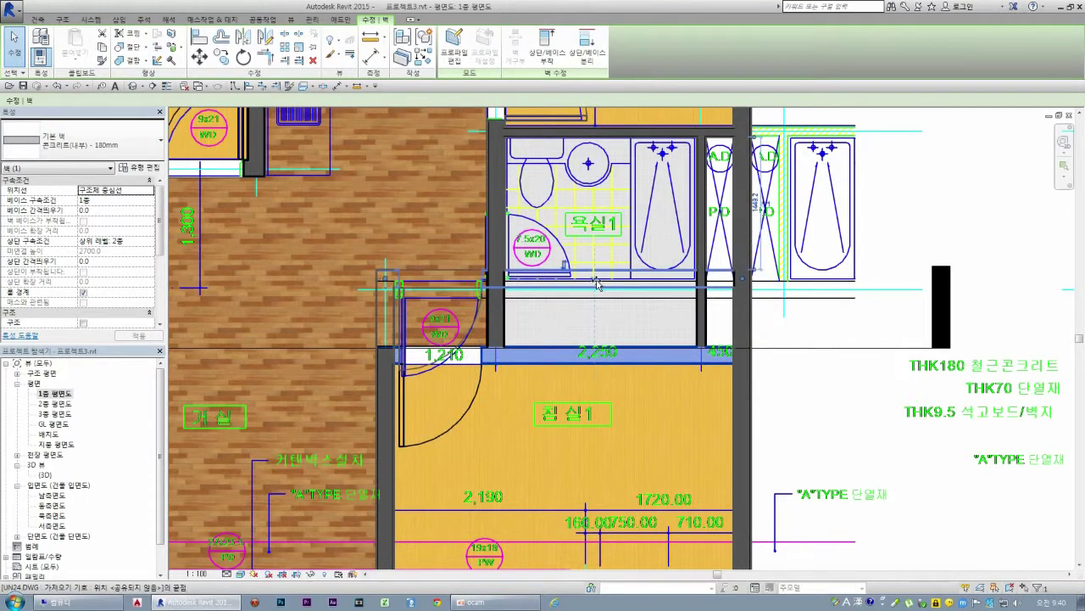
click(597, 292)
key(ctrl+z)
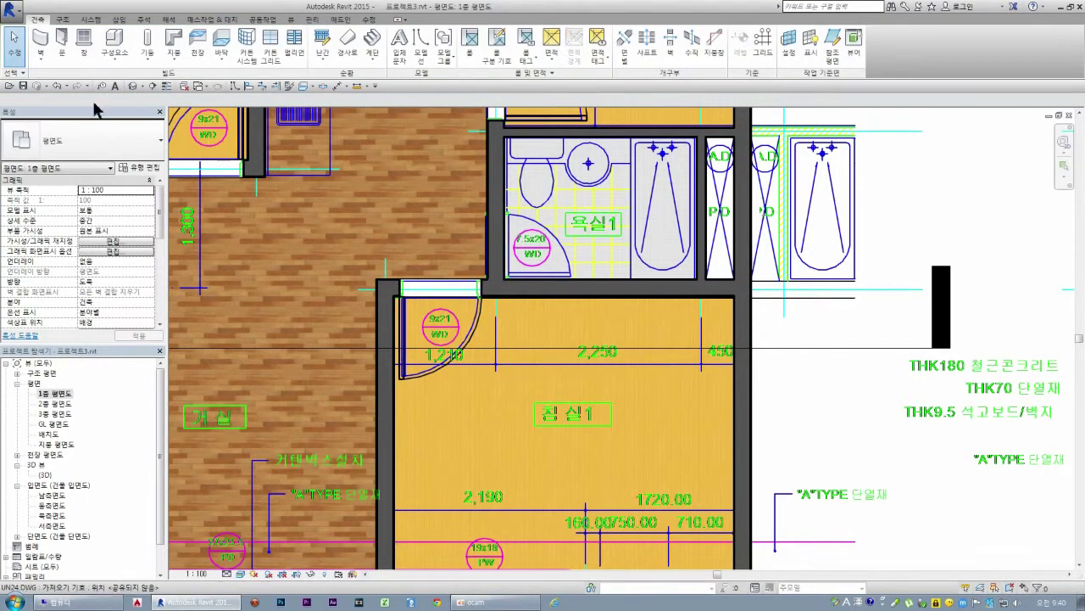
click(61, 42)
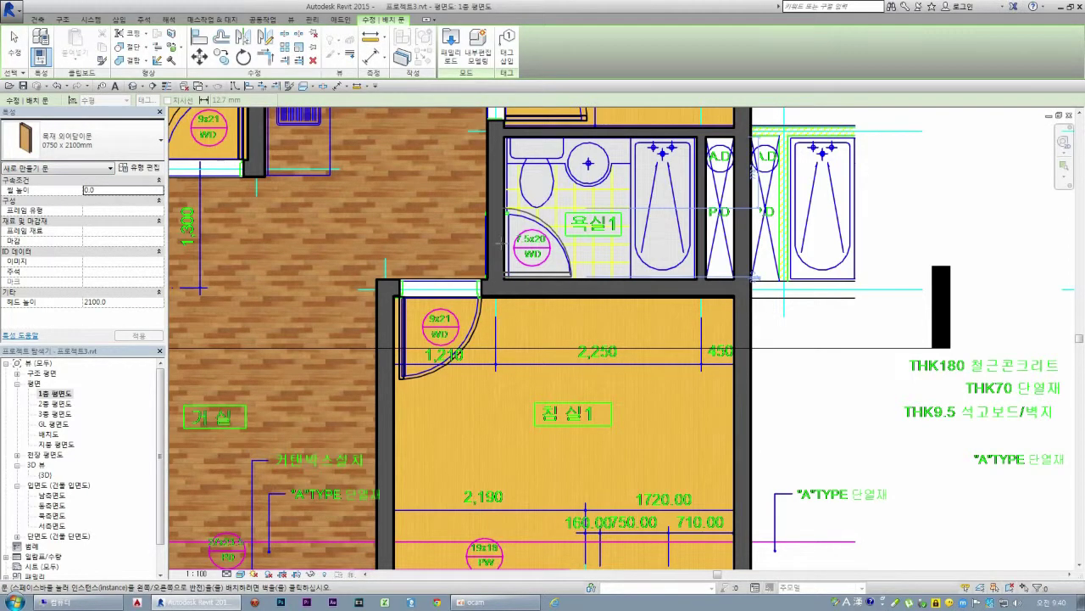
Step: Zoom in and out around 침실1 and 욕실2, then leave door placement
scroll(456, 198, down, 1)
scroll(457, 199, down, 3)
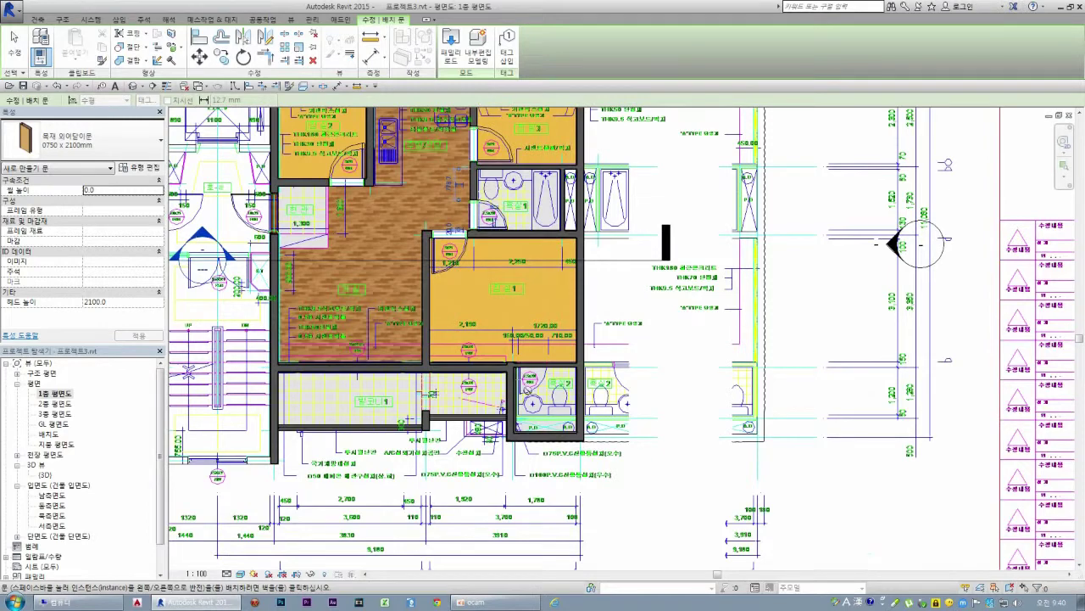
scroll(514, 367, up, 3)
scroll(514, 367, up, 3)
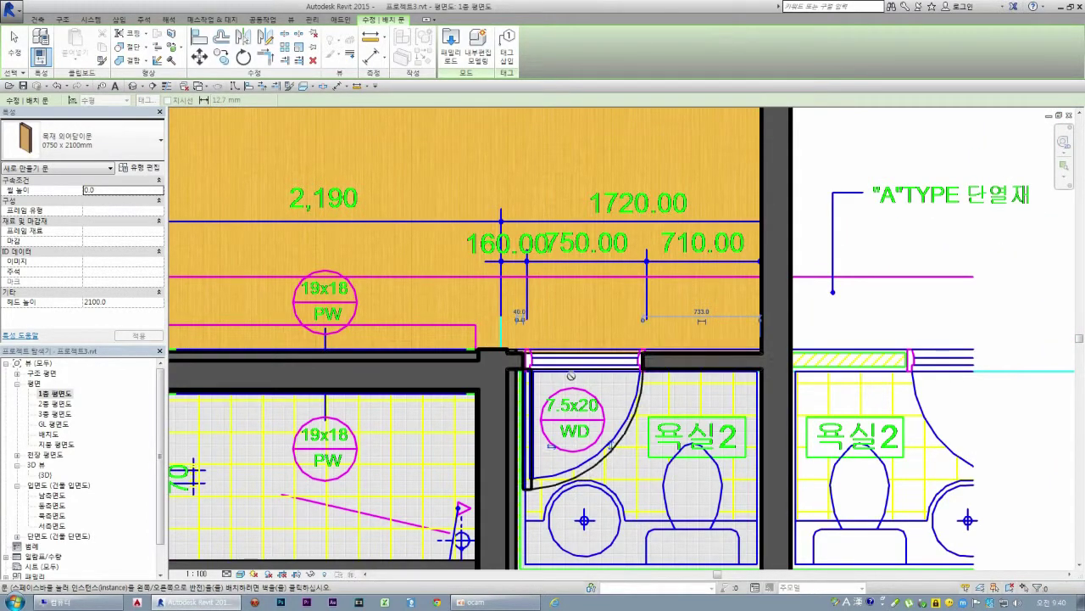
scroll(585, 372, down, 2)
scroll(611, 407, down, 3)
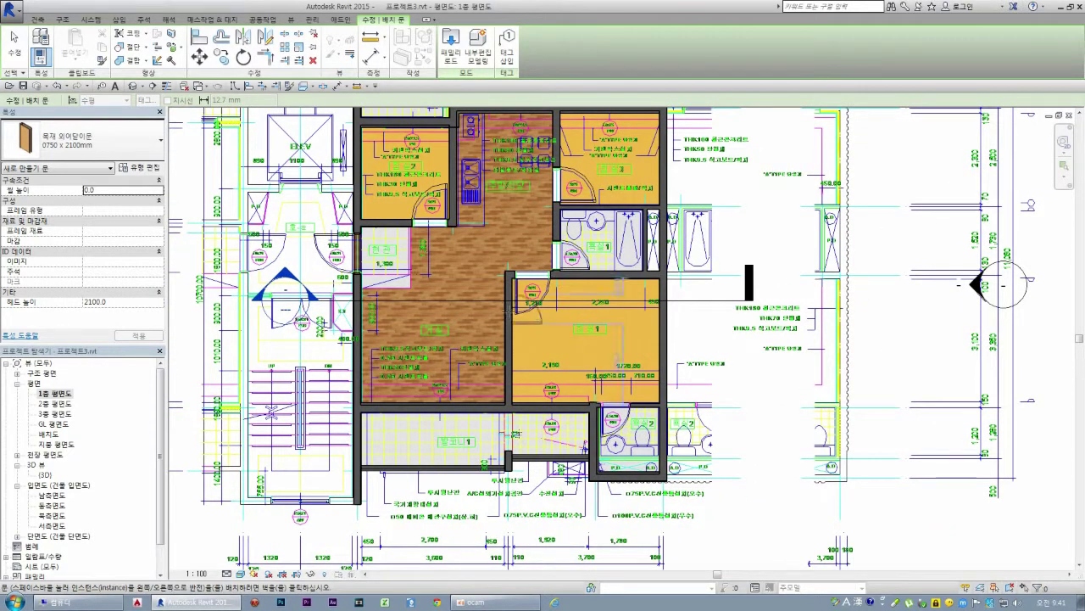
key(Escape)
key(Escape)
Step: Zoom over the living room, 침실1 and 발코니1, then restart door placement
scroll(513, 423, down, 1)
scroll(513, 429, down, 1)
scroll(513, 428, up, 5)
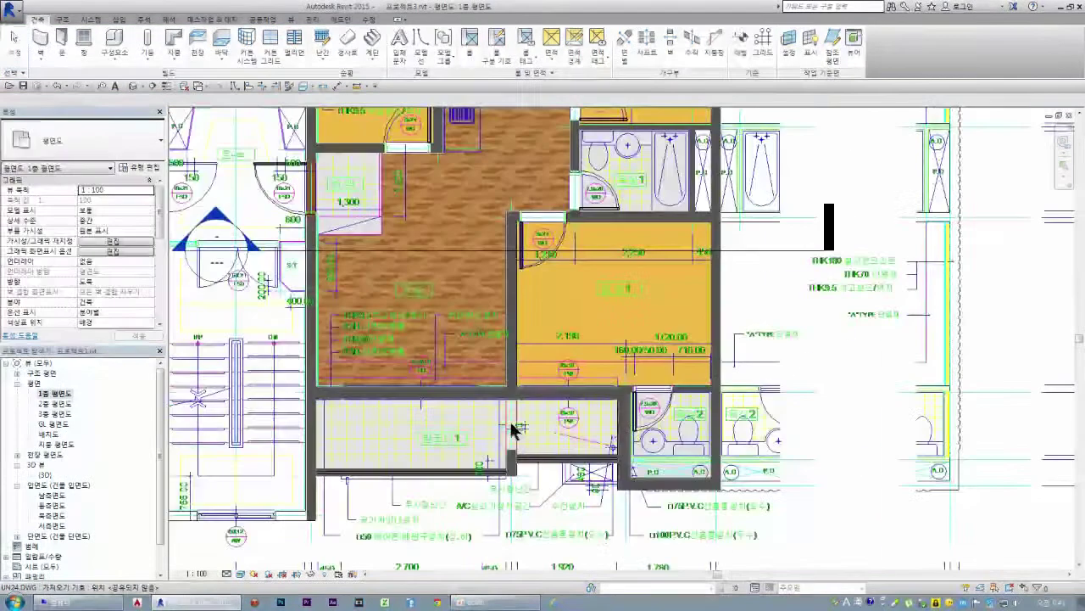
scroll(513, 428, up, 2)
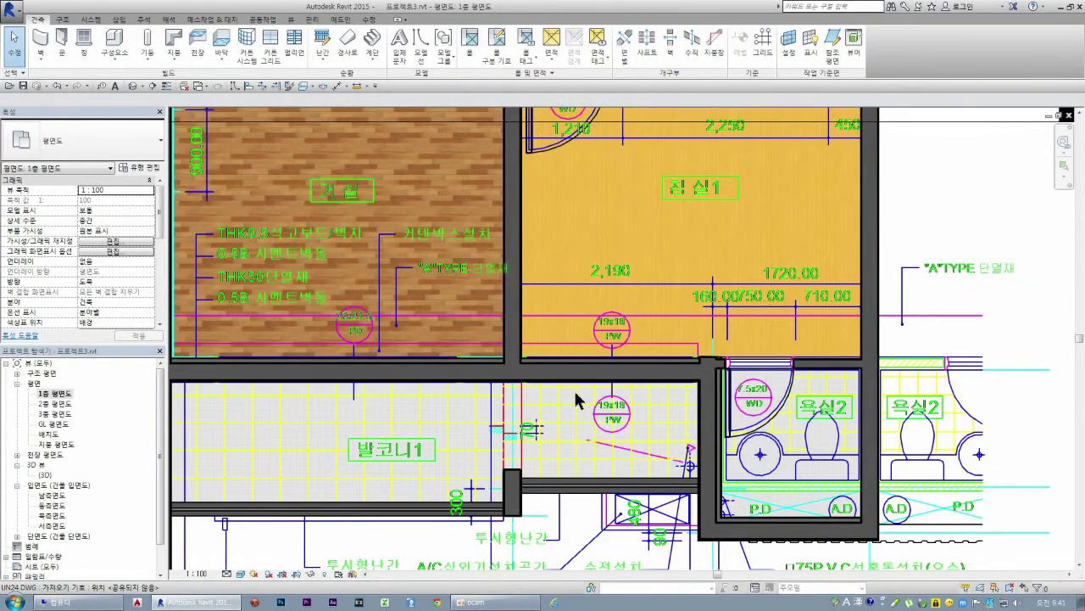
scroll(419, 385, down, 2)
scroll(364, 376, up, 1)
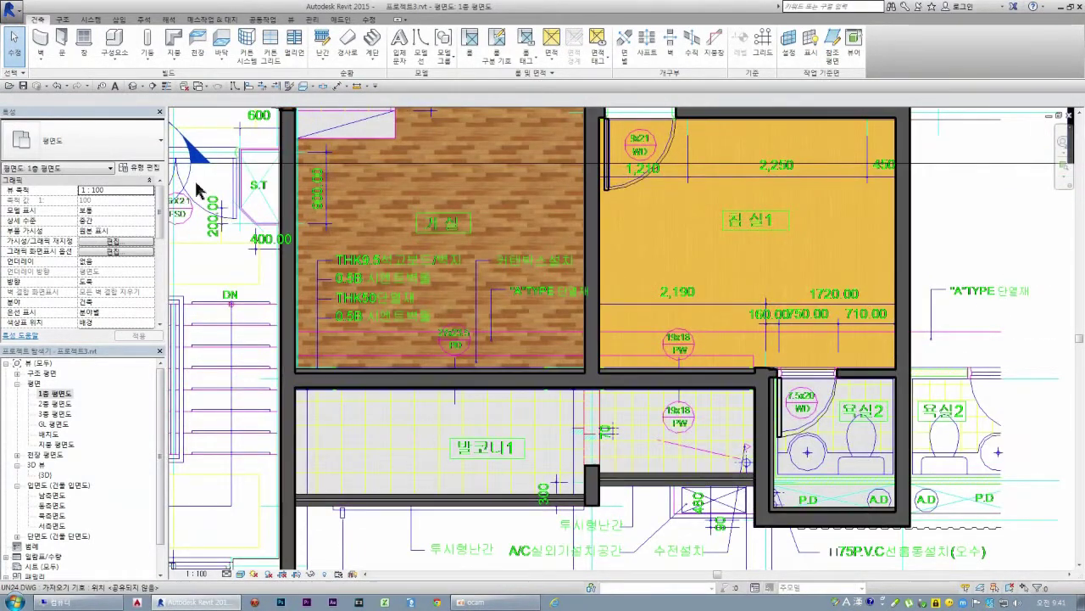
click(62, 41)
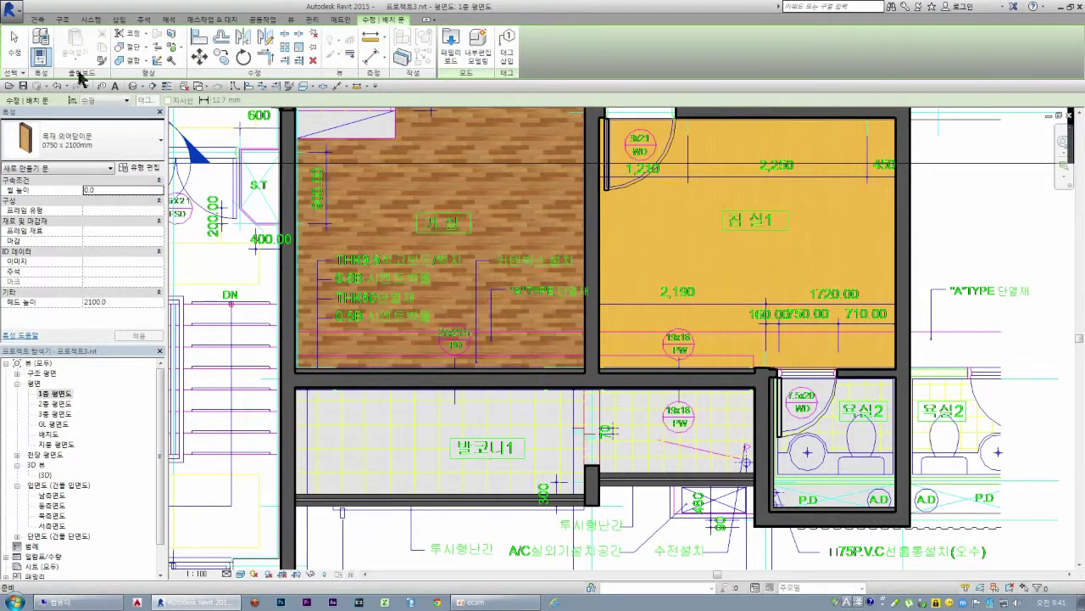
Step: Select the 미닫이-2 패널 1830 x 2134mm door type and restart the Door tool
click(148, 146)
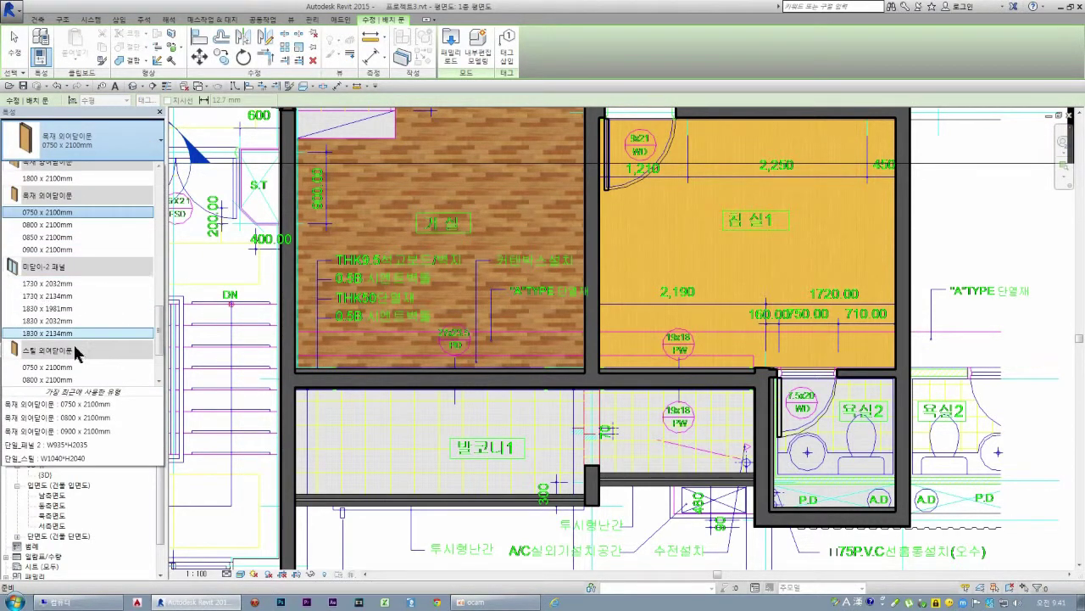
click(75, 339)
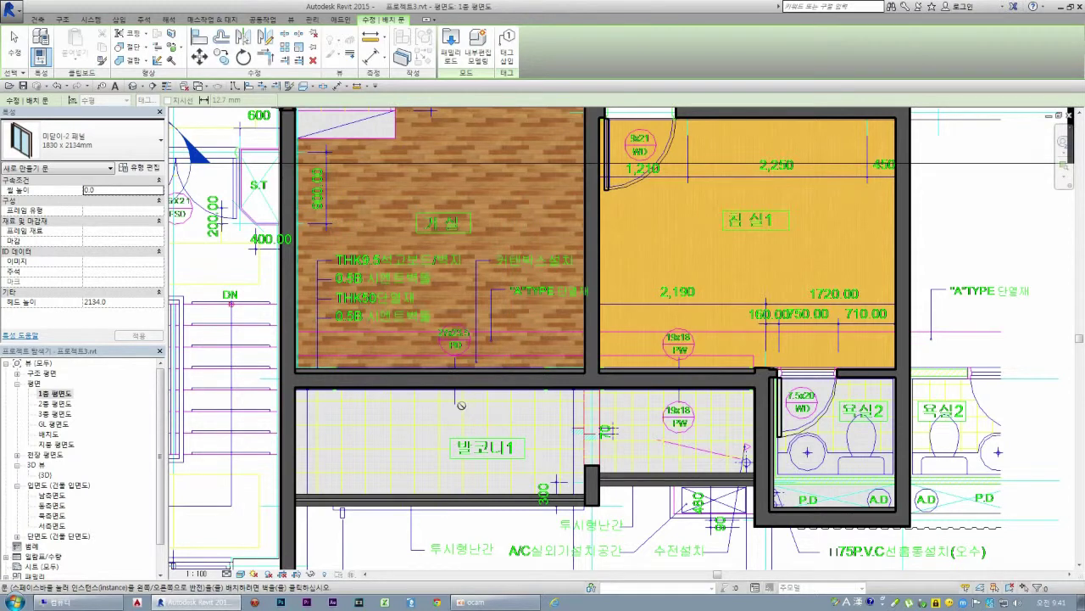
key(Escape)
key(Escape)
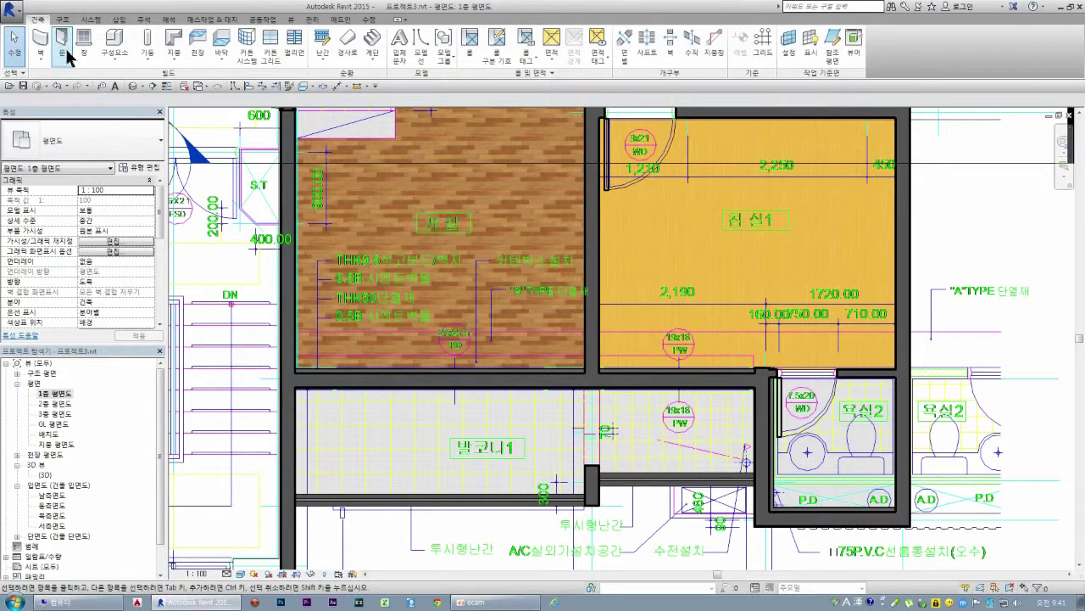
click(62, 43)
Step: Reselect the 1830 x 2134mm two-panel sliding door from the type list and zoom out
click(119, 150)
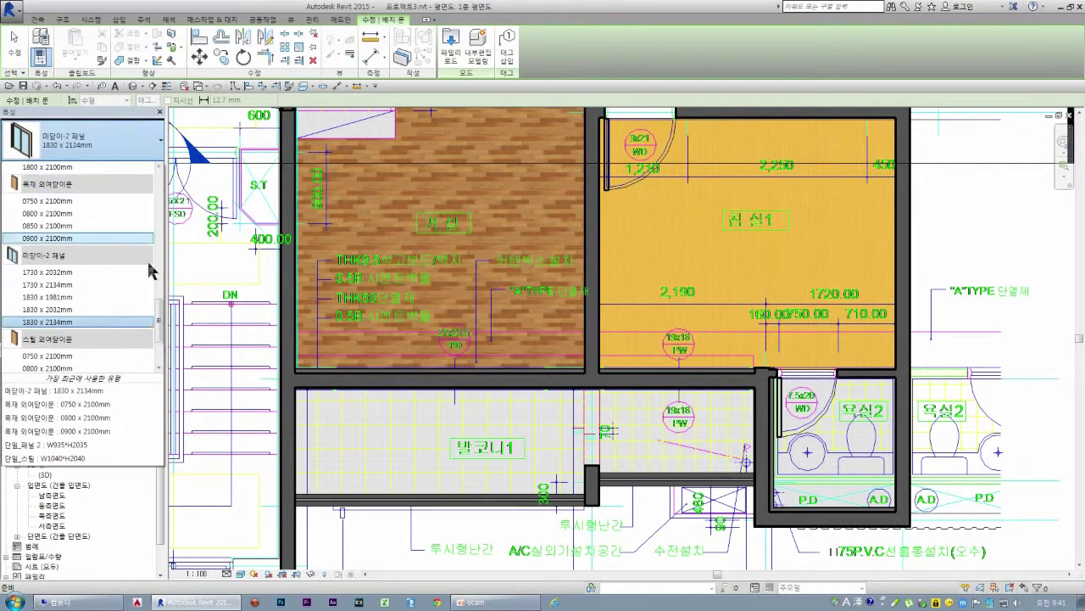
scroll(127, 292, down, 1)
scroll(127, 288, up, 3)
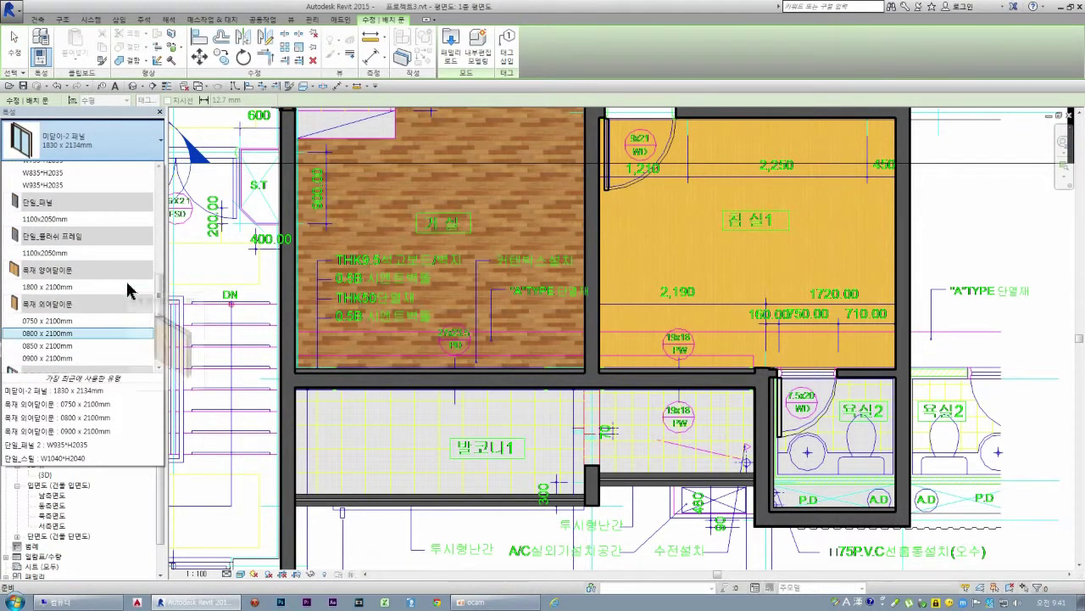
scroll(127, 285, up, 1)
scroll(127, 286, up, 1)
scroll(127, 284, up, 2)
scroll(122, 281, up, 2)
scroll(127, 280, down, 2)
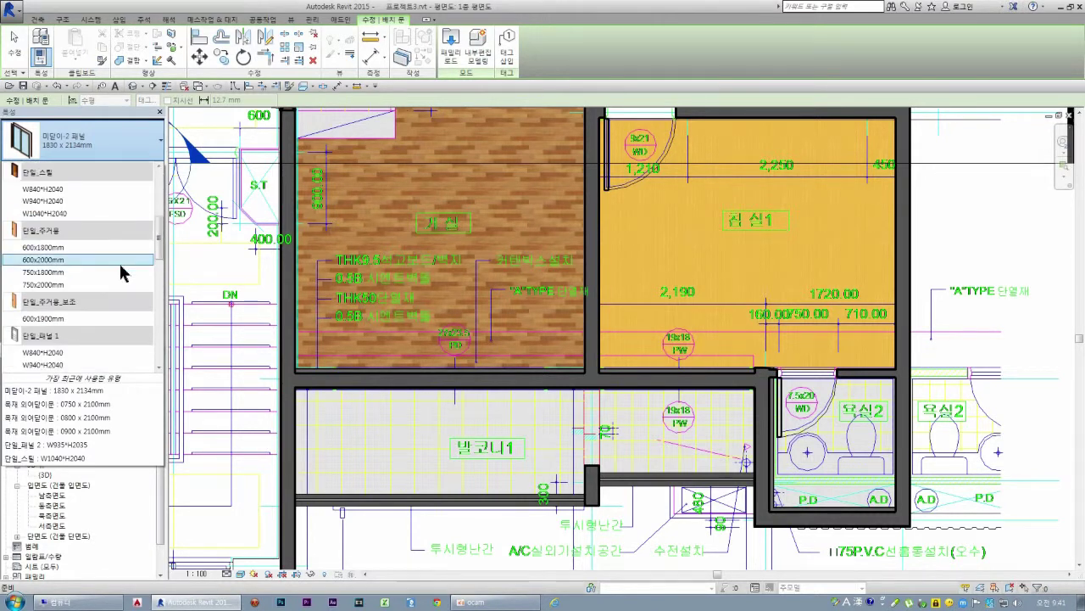
scroll(148, 281, down, 2)
scroll(88, 232, down, 1)
scroll(93, 254, down, 2)
scroll(99, 280, down, 3)
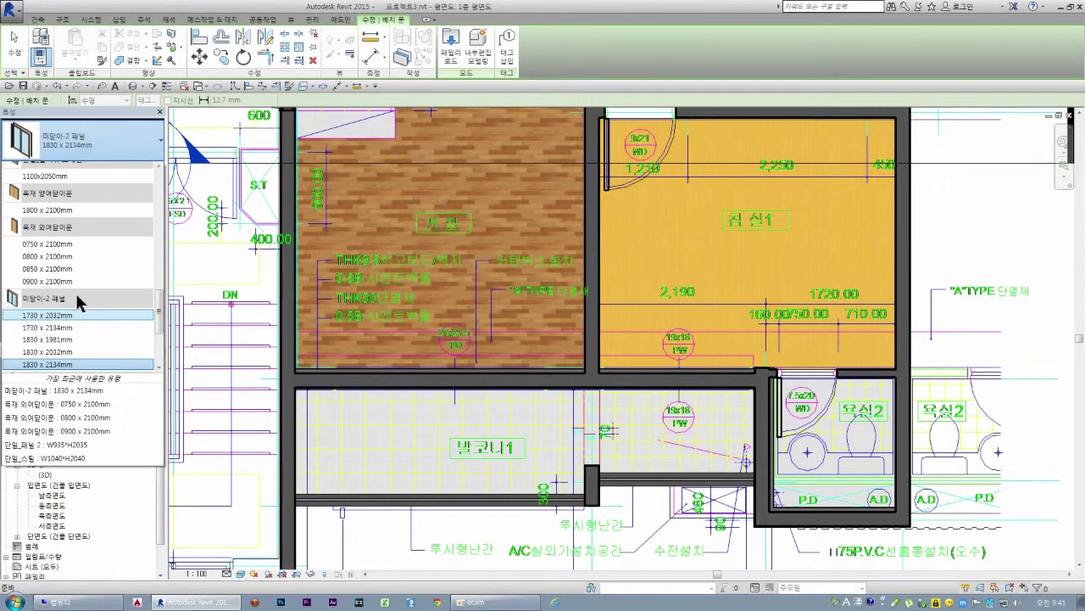
scroll(73, 335, down, 1)
click(67, 337)
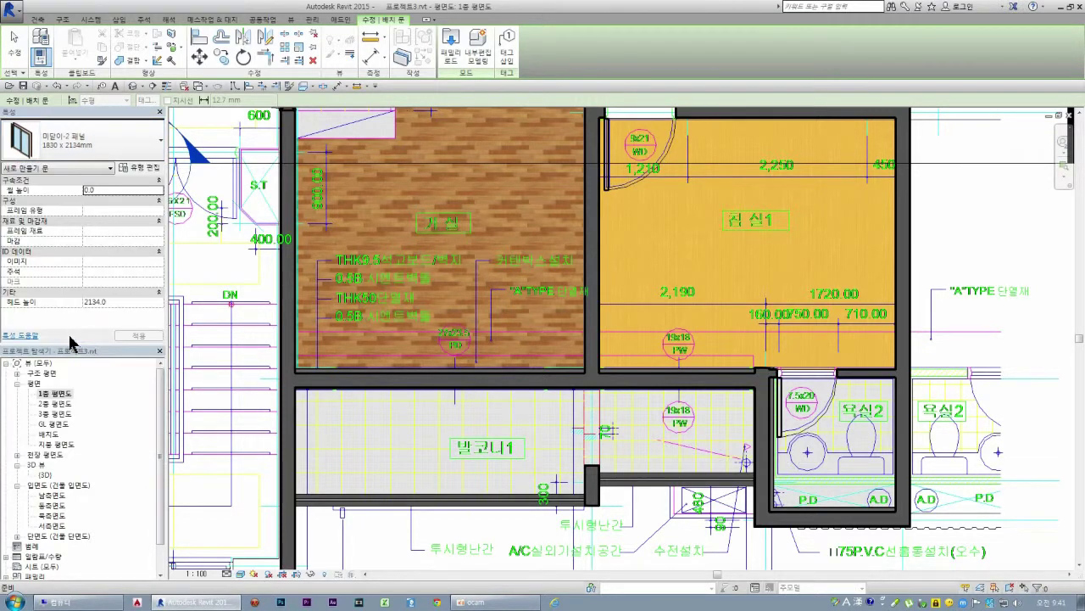
scroll(412, 303, down, 2)
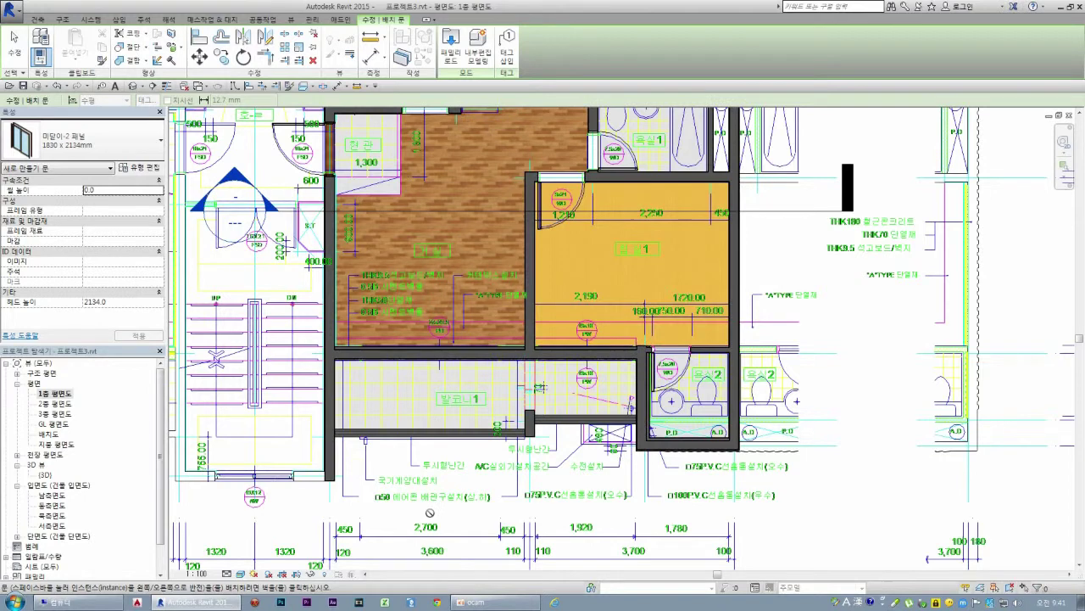
scroll(407, 385, up, 1)
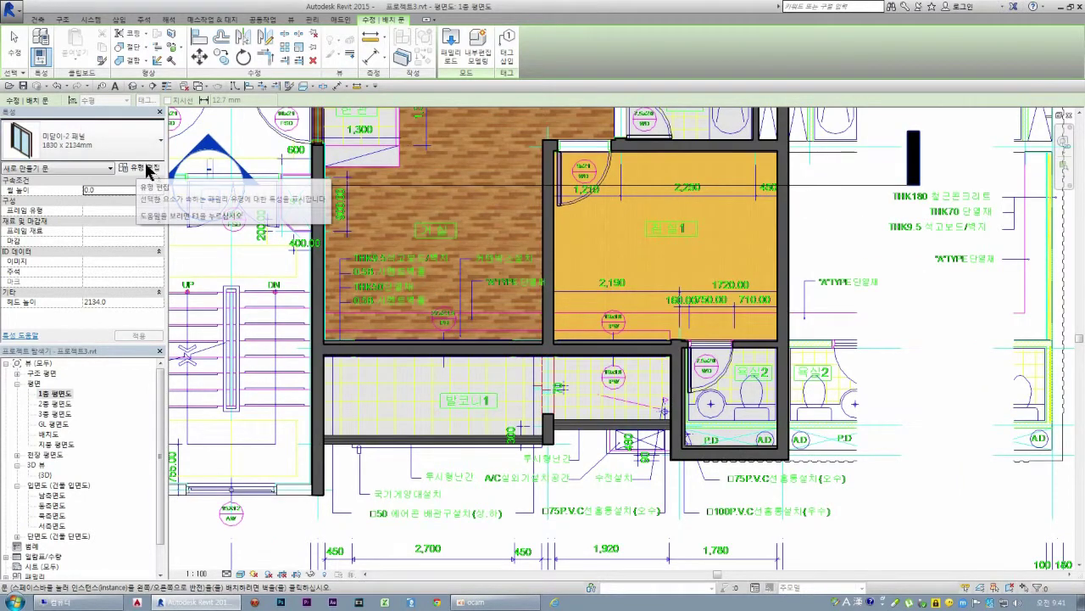
Step: Duplicate the sliding door type as 2430 x 2134mm with its width changed from 1830
click(138, 168)
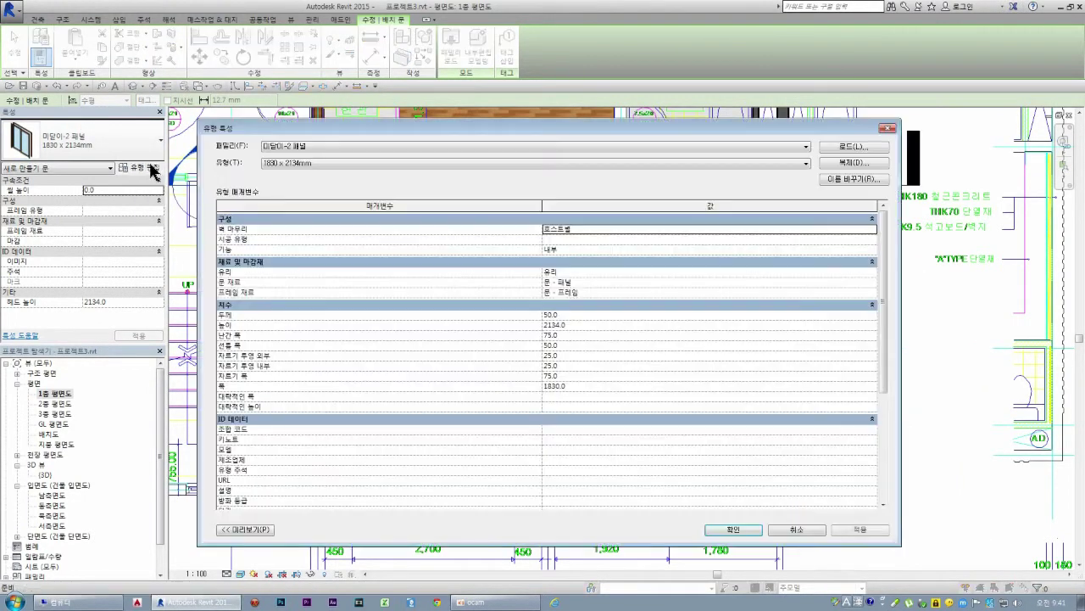
click(849, 164)
text(2430 x 2134mm)
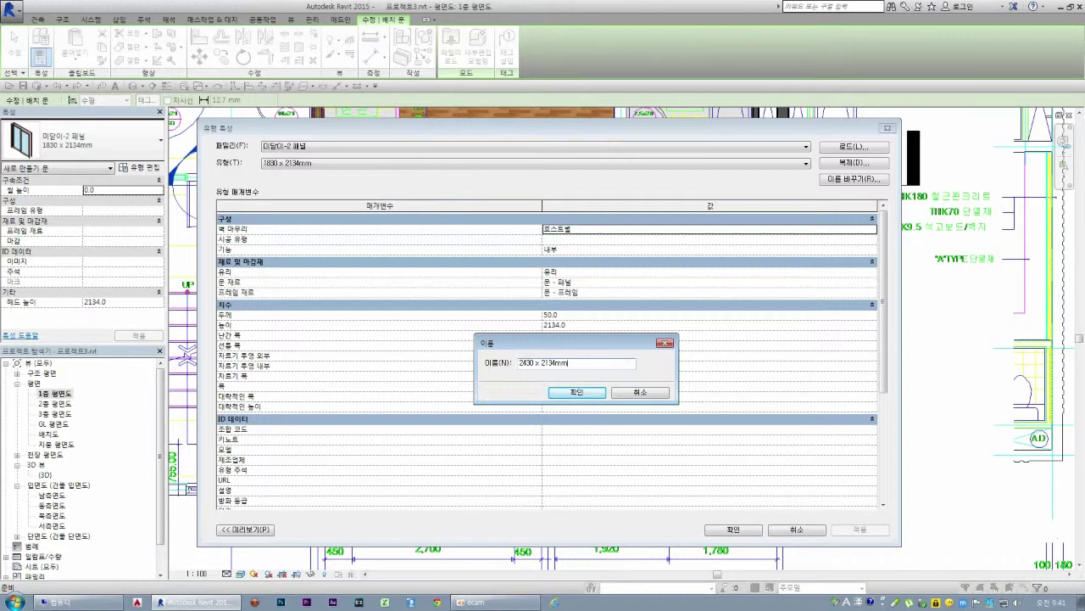
click(585, 393)
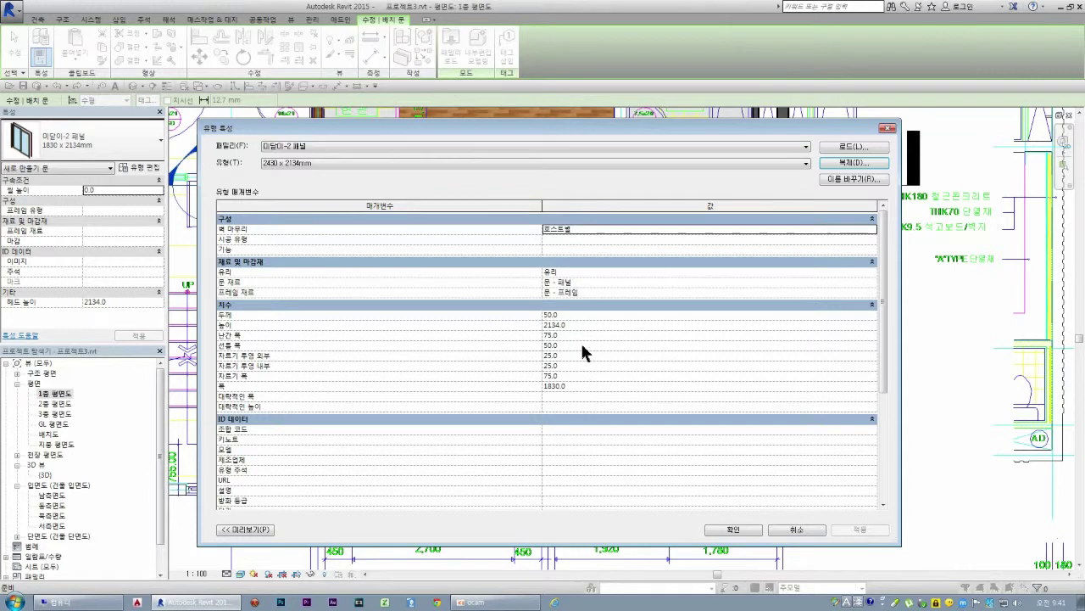
click(571, 389)
text(2430)
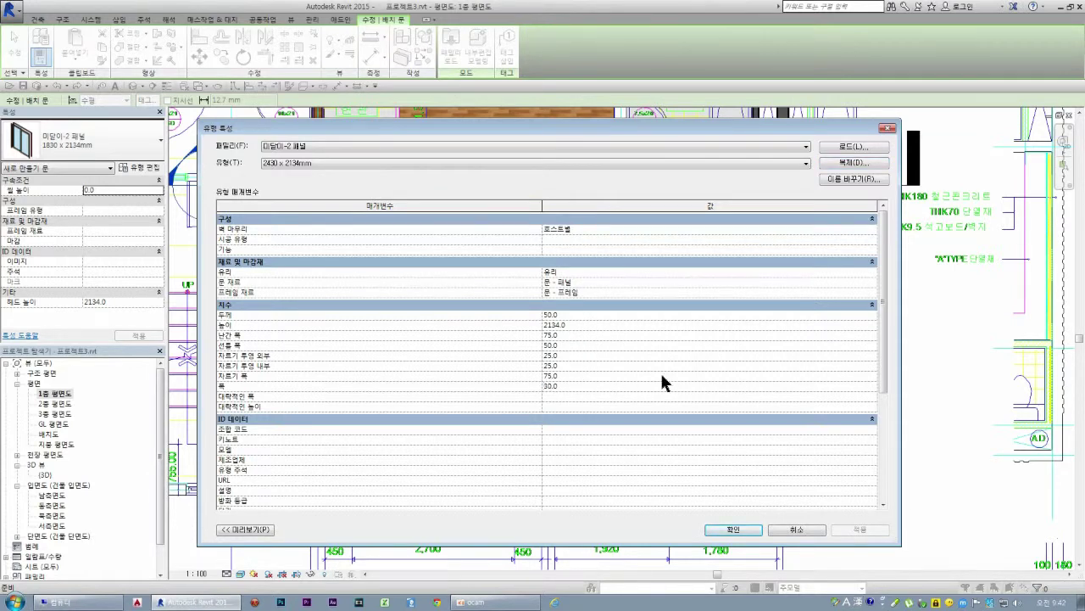
click(733, 530)
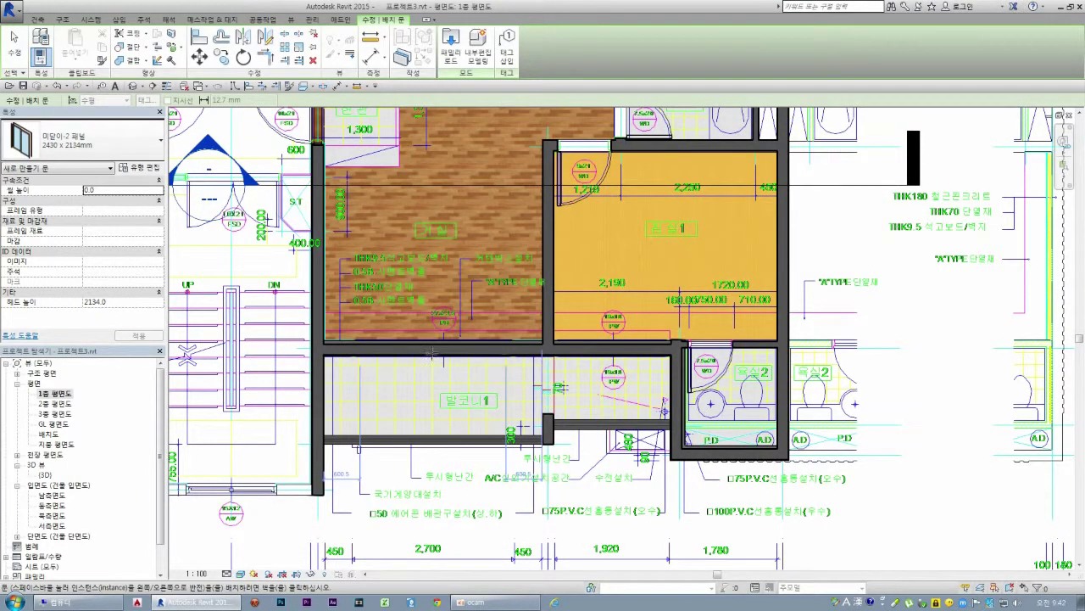
Step: Place the 2430 x 2134mm sliding door in the living room–발코니1 wall
click(433, 350)
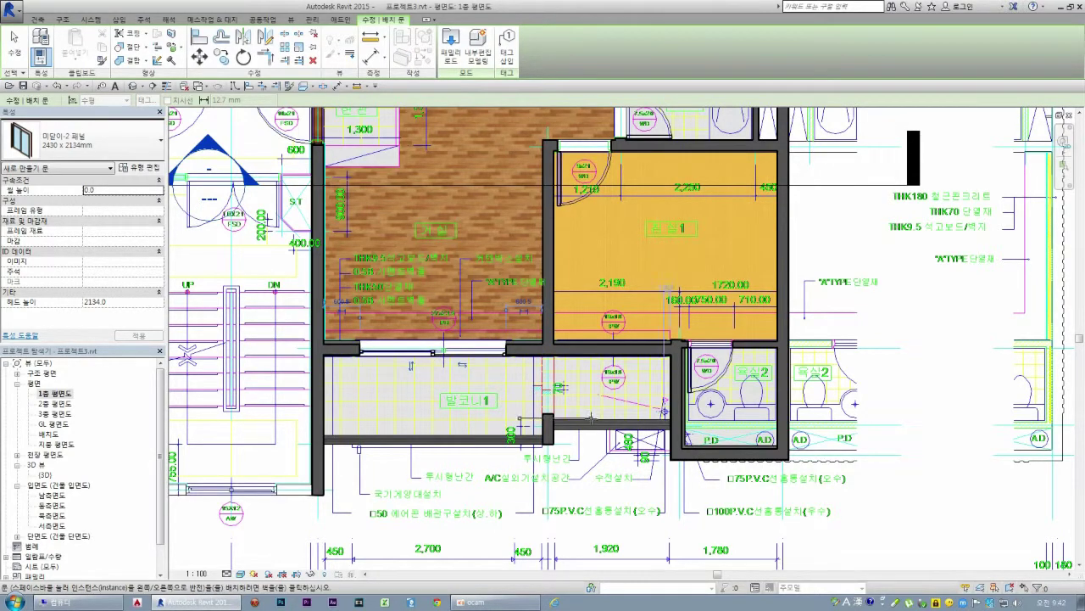
scroll(591, 419, down, 2)
scroll(563, 424, up, 2)
scroll(563, 424, down, 3)
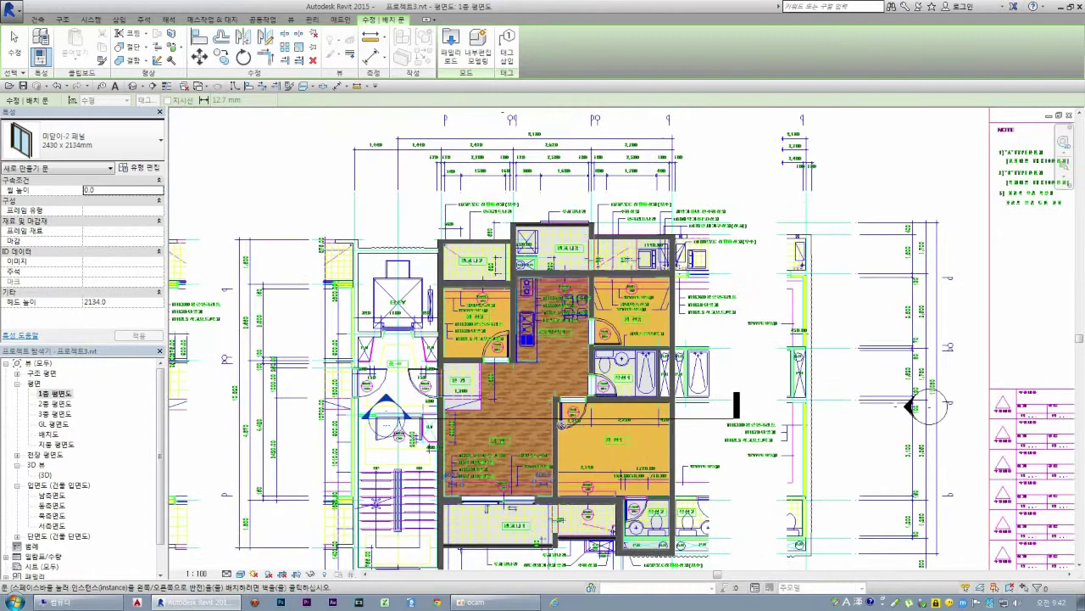
scroll(576, 222, up, 2)
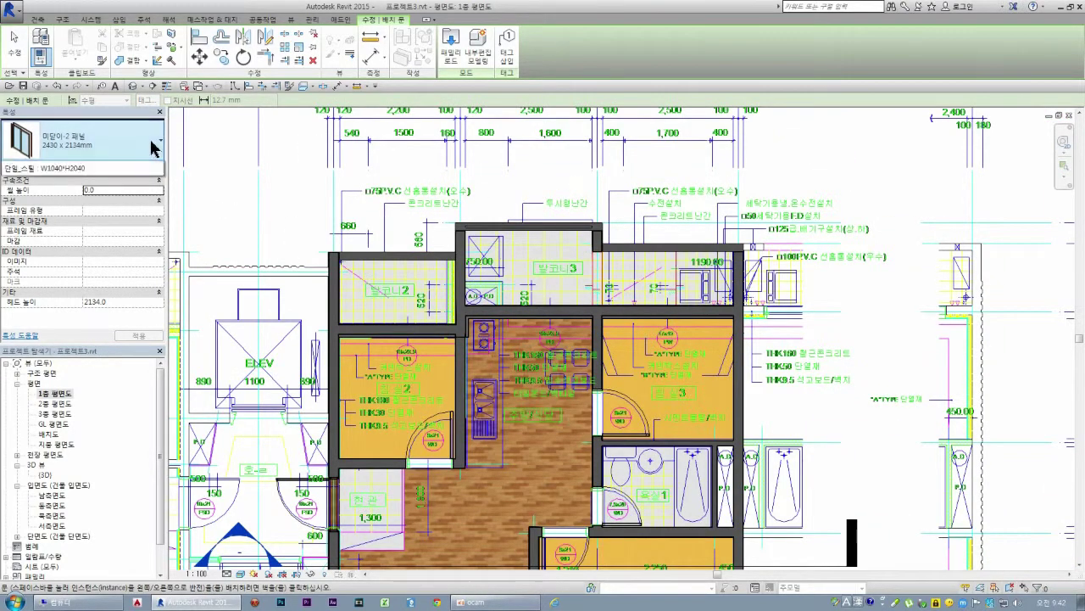
Step: Browse the sliding door sizes, then restart door placement with the DR shortcut
click(149, 142)
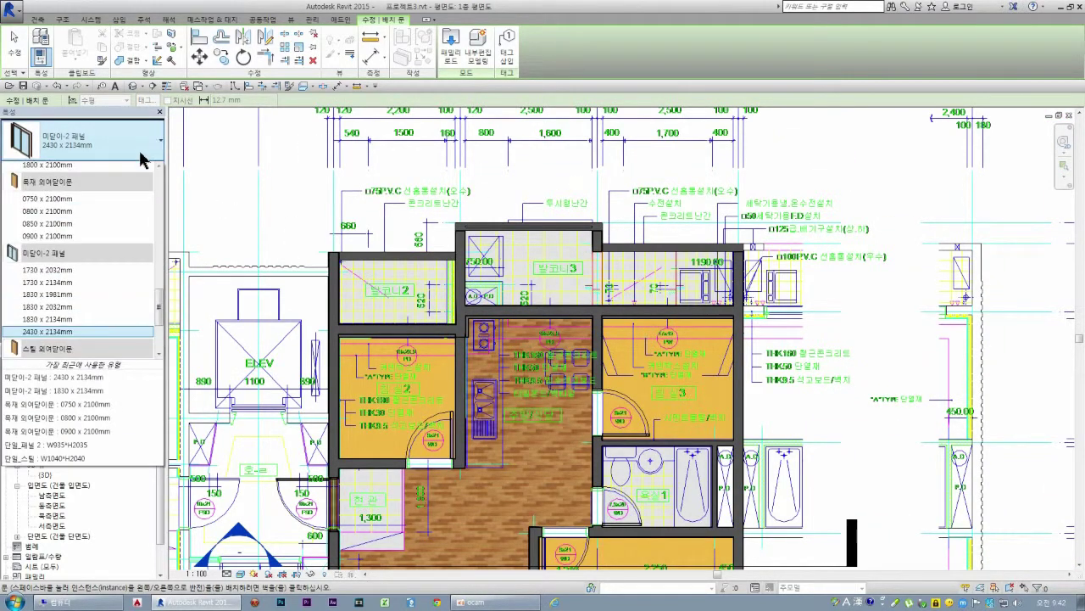
click(68, 323)
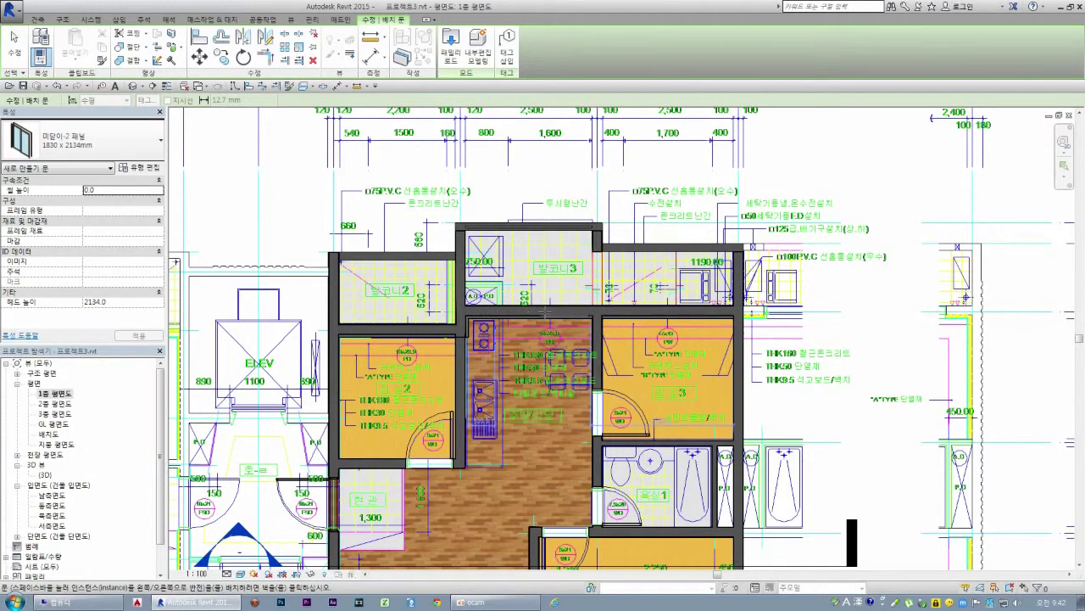
click(160, 143)
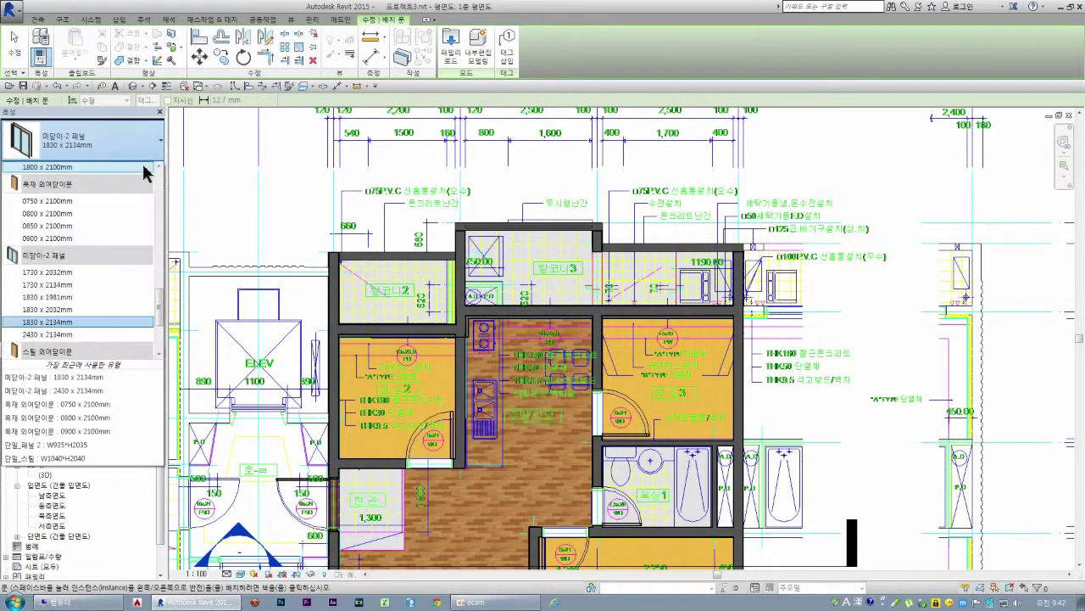
key(Escape)
key(Escape)
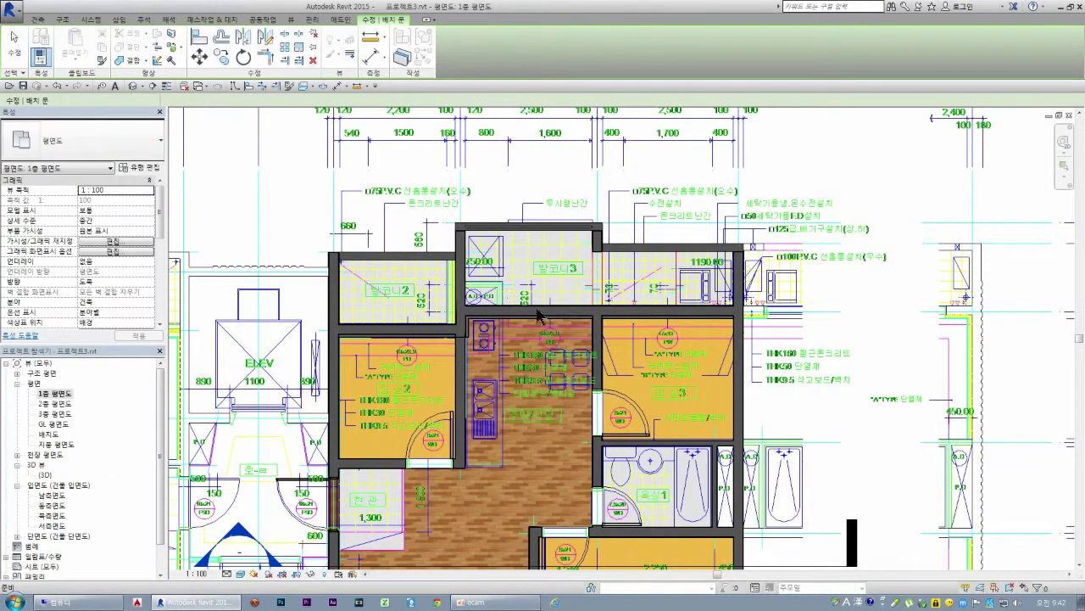
key(d)
key(r)
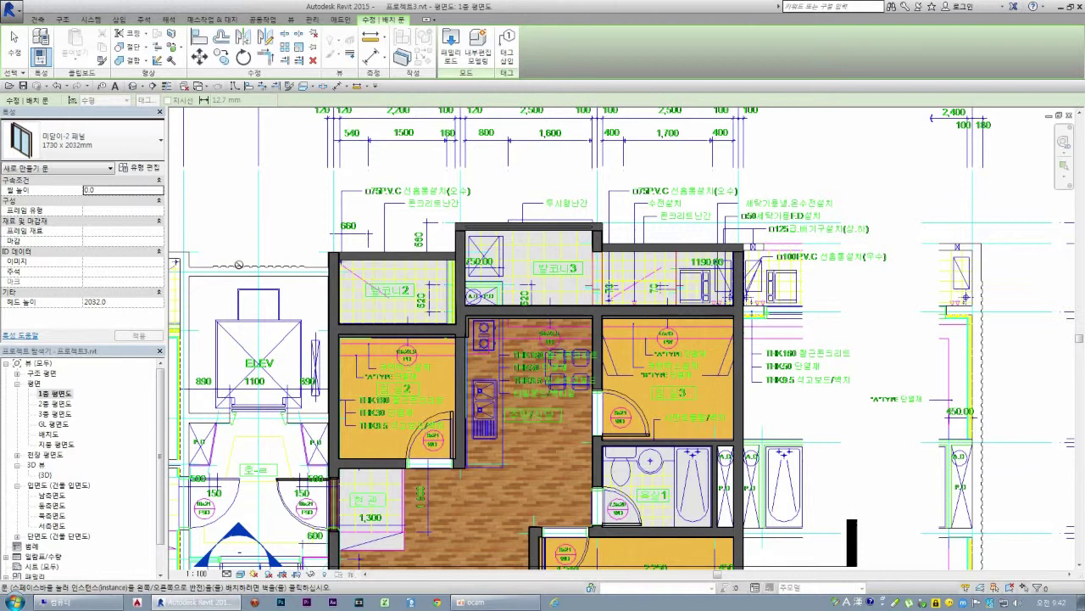
Step: Duplicate the door type as 1530 x 2032mm and set its width to 1530 mm
click(149, 170)
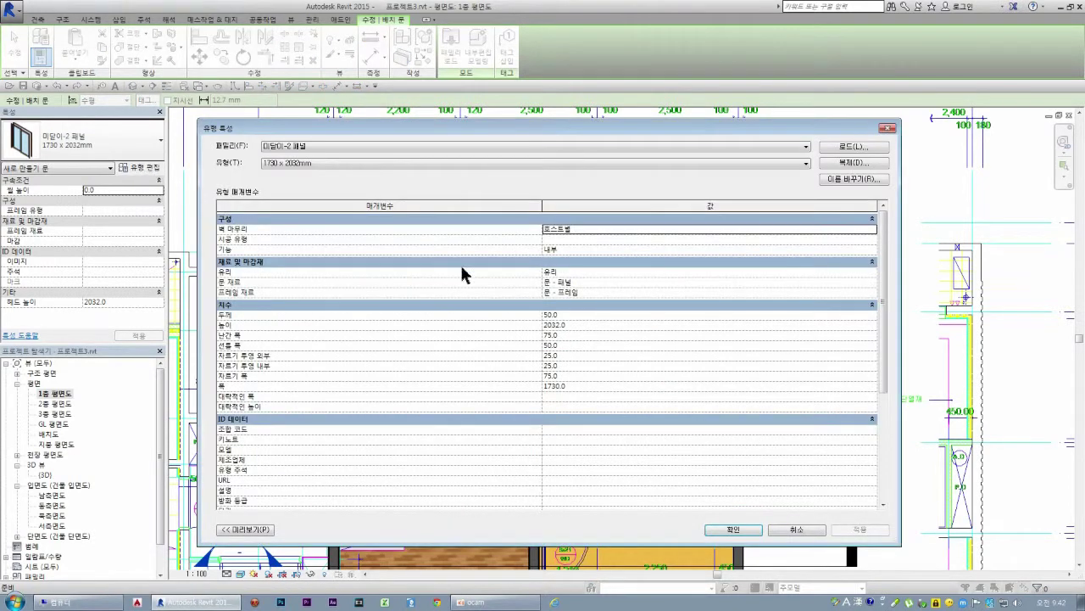
click(849, 164)
text(1530 x 2032mm)
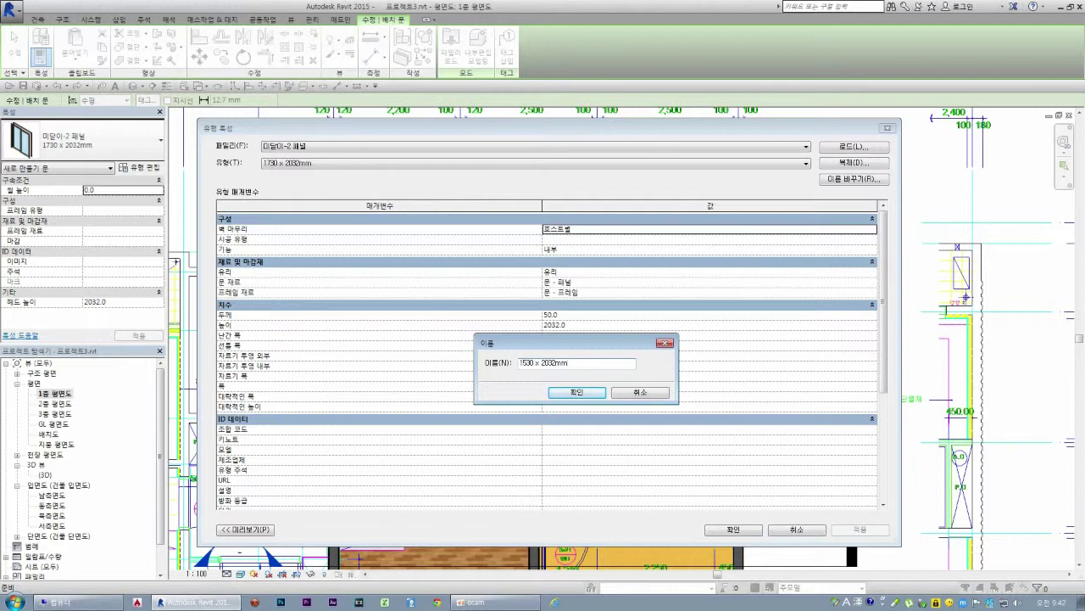
click(583, 395)
click(552, 387)
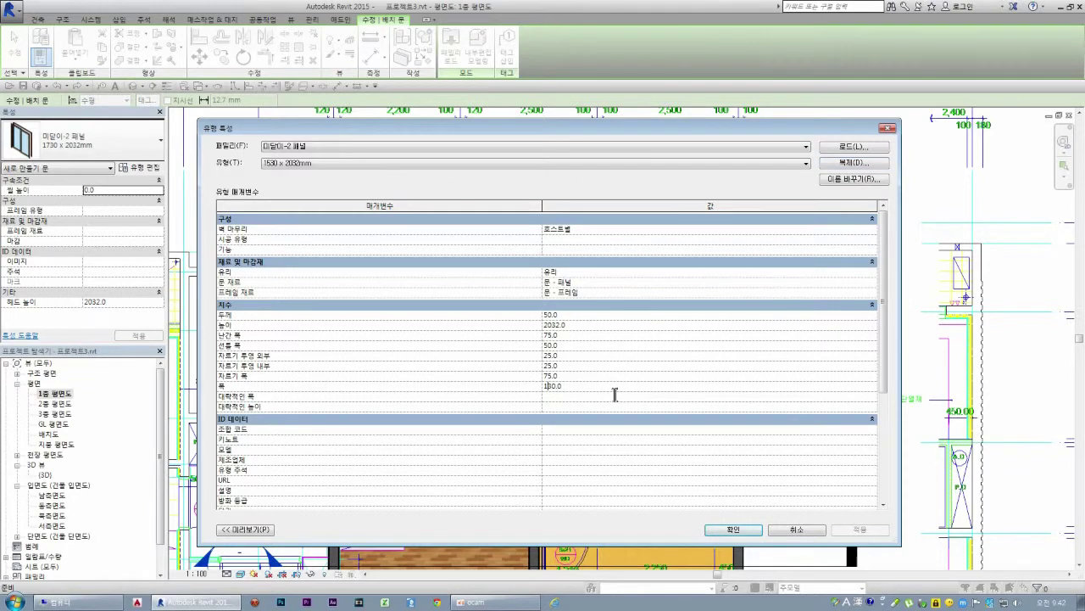
click(735, 530)
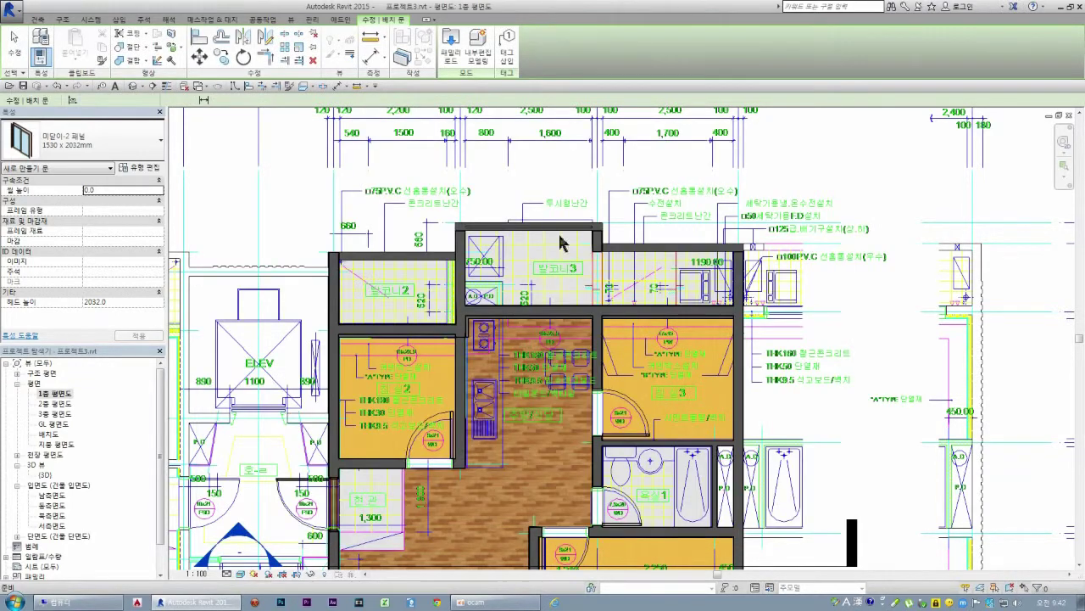
Step: Place the 1530 x 2032mm sliding door in the kitchen–발코니3 wall and end the Door tool
scroll(549, 315, up, 2)
scroll(556, 316, up, 2)
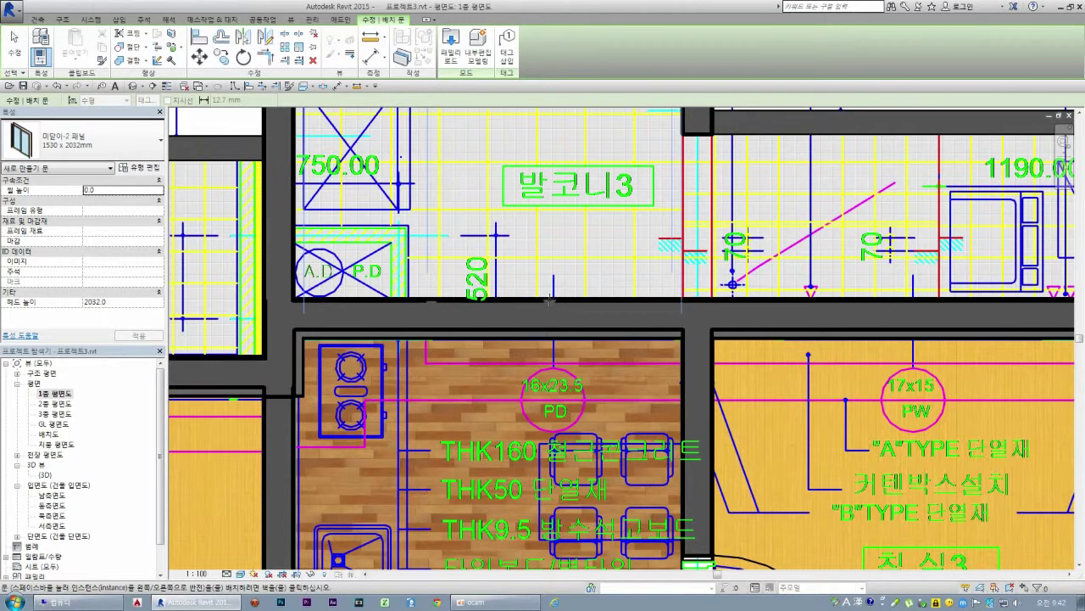
click(550, 299)
scroll(551, 327, down, 3)
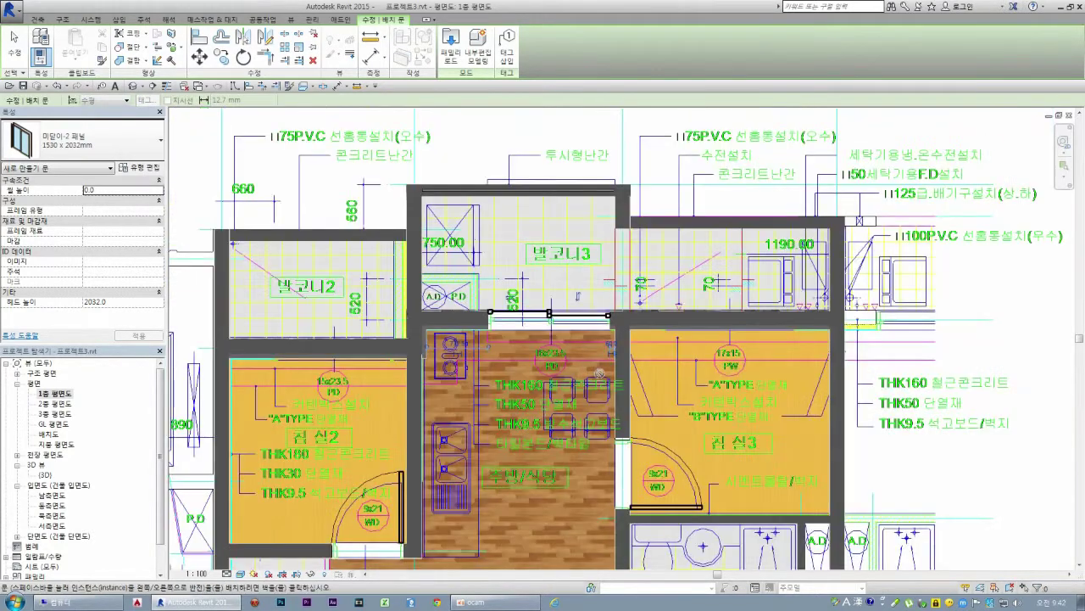
scroll(556, 349, down, 3)
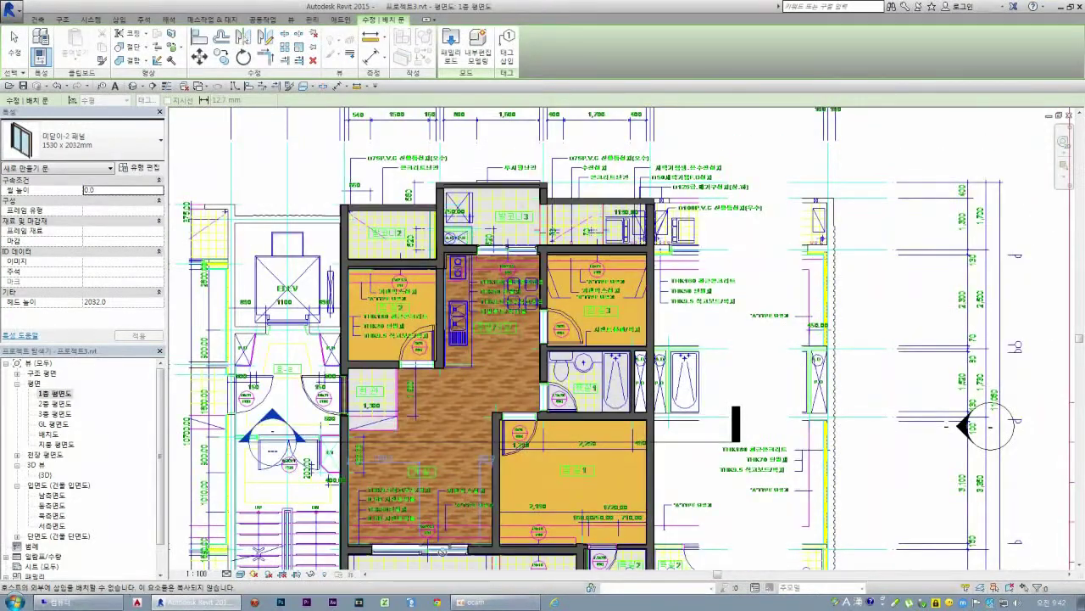
scroll(421, 554, up, 5)
scroll(420, 555, up, 3)
scroll(458, 524, up, 2)
scroll(589, 410, down, 2)
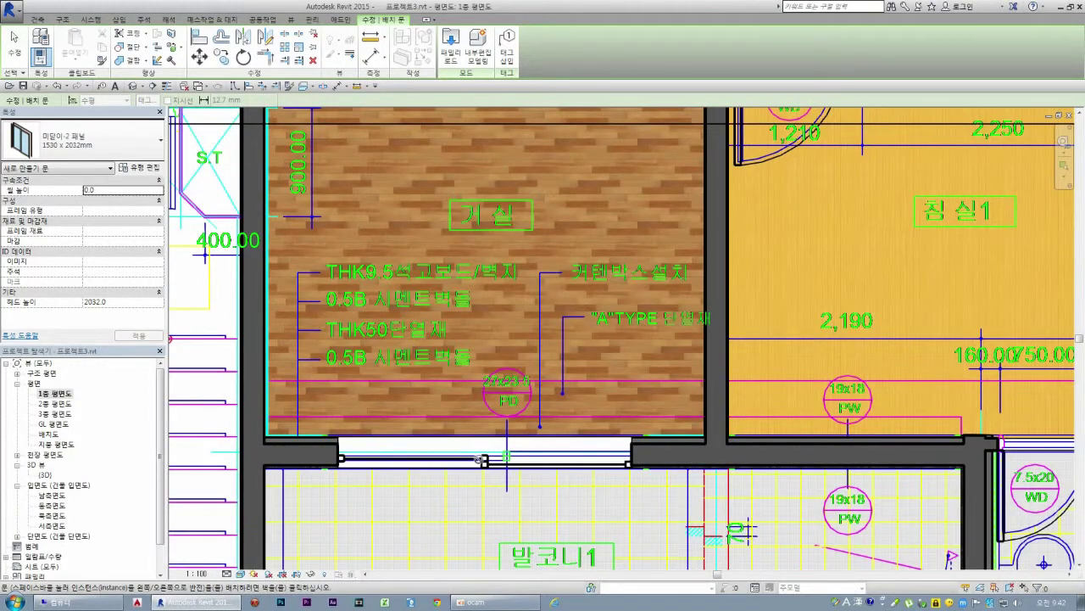
key(Escape)
Step: Zoom in and out around 발코니3 to check the new sliding door
scroll(467, 487, up, 2)
scroll(375, 450, up, 1)
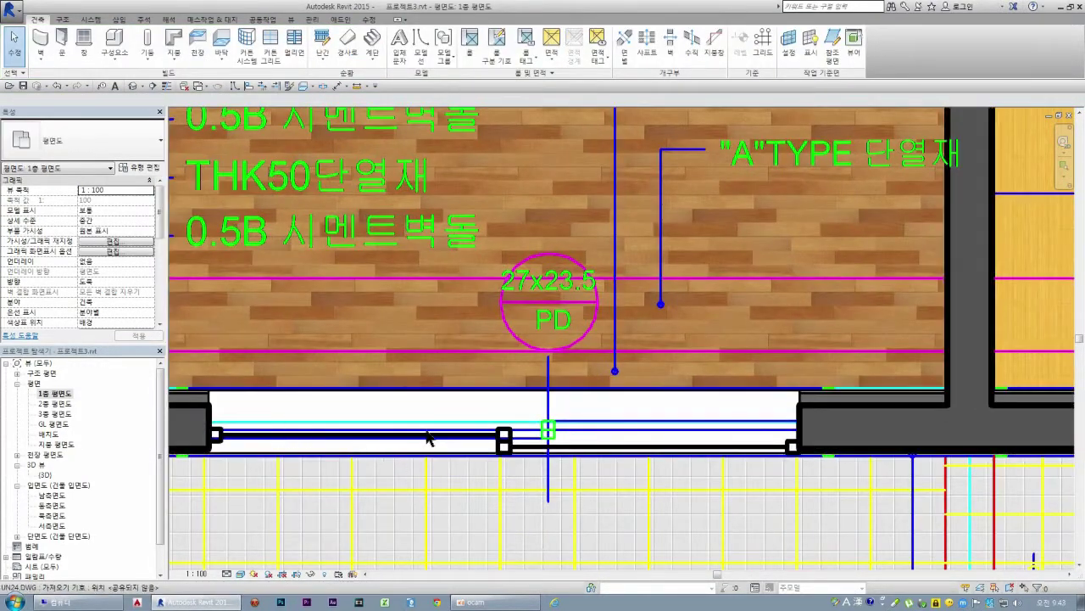
scroll(492, 480, down, 3)
scroll(534, 398, down, 3)
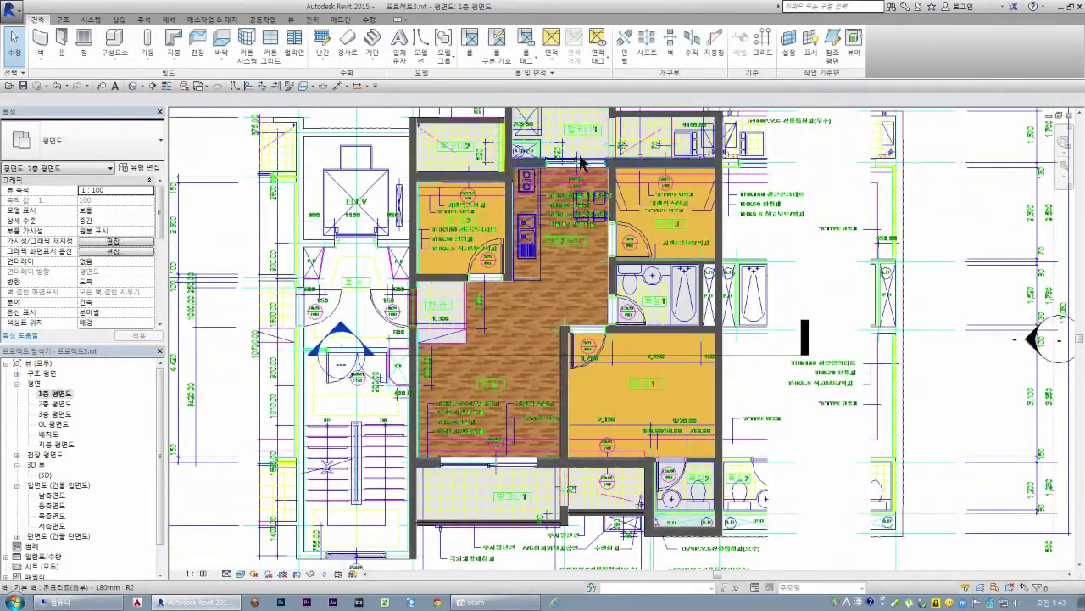
scroll(570, 163, up, 3)
scroll(559, 178, up, 2)
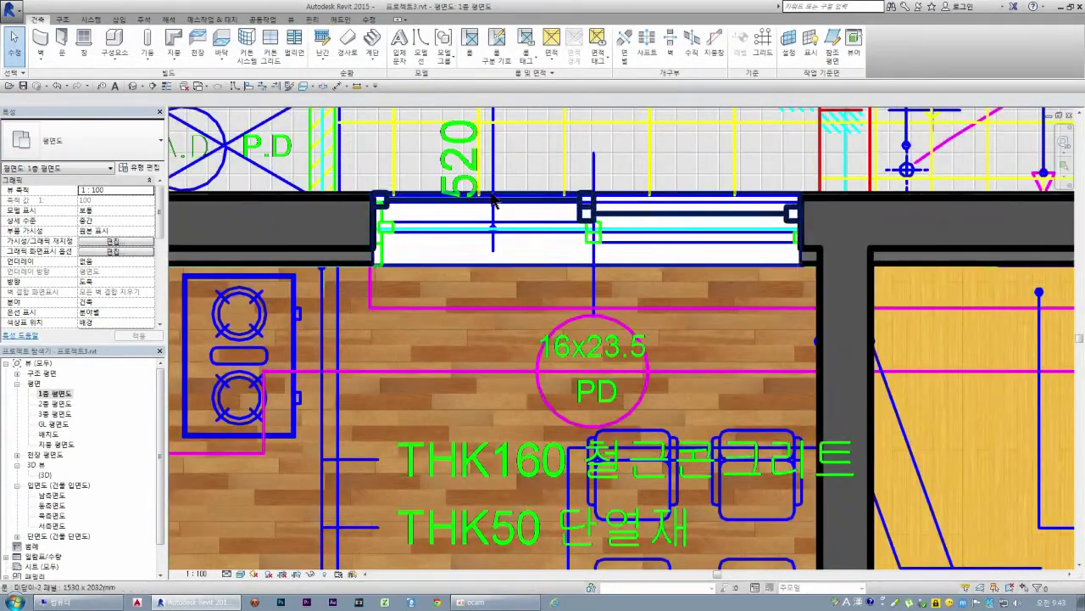
scroll(461, 310, down, 2)
scroll(455, 320, down, 2)
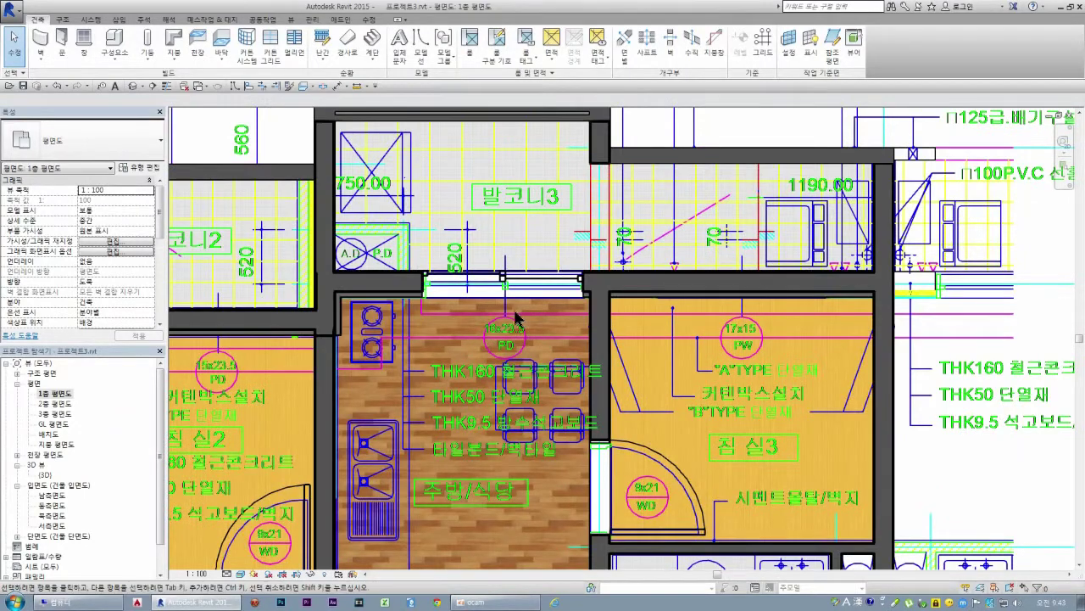
scroll(487, 255, down, 2)
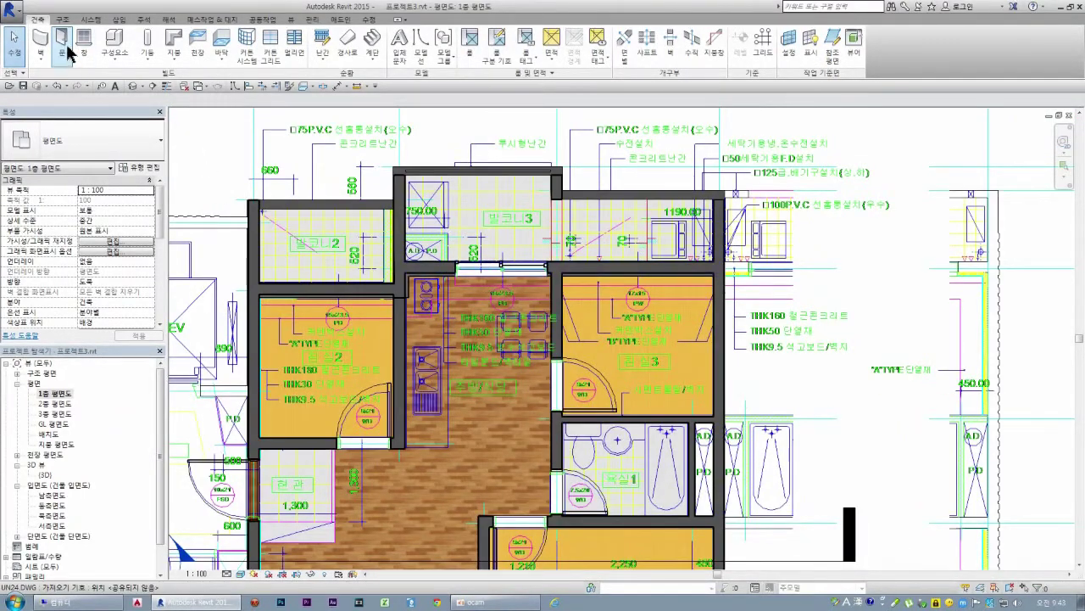
click(67, 53)
click(138, 146)
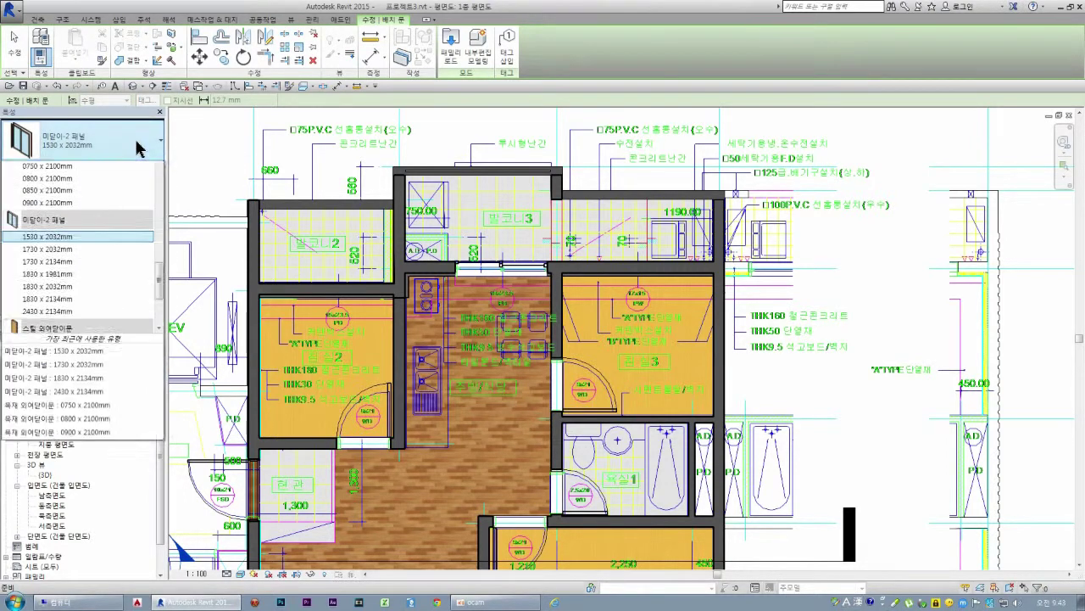
scroll(93, 254, up, 1)
scroll(69, 297, up, 1)
scroll(70, 298, up, 1)
scroll(71, 280, up, 1)
scroll(73, 264, up, 1)
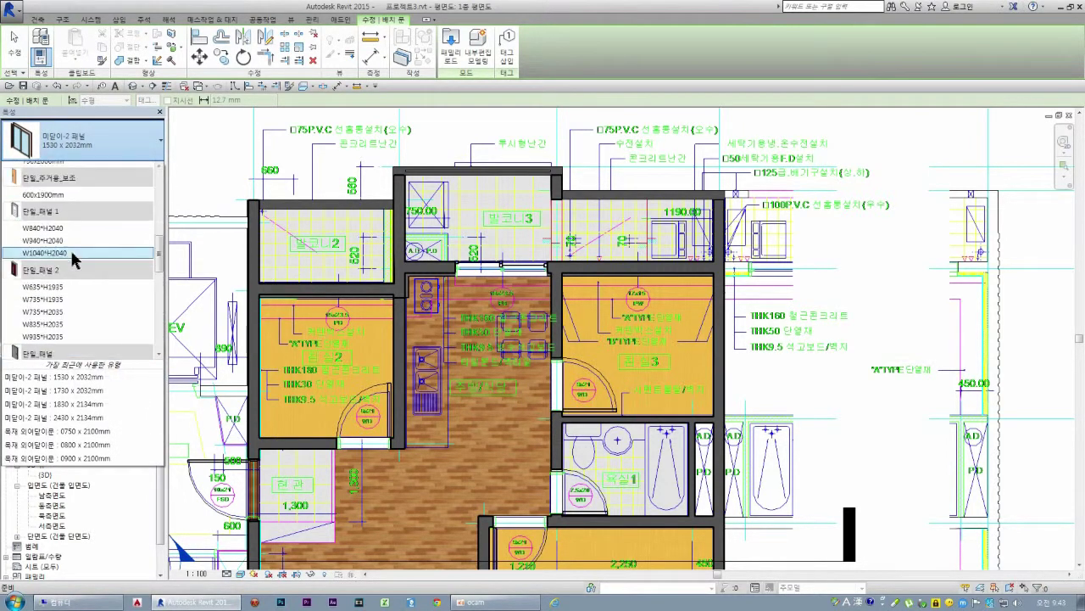
key(Escape)
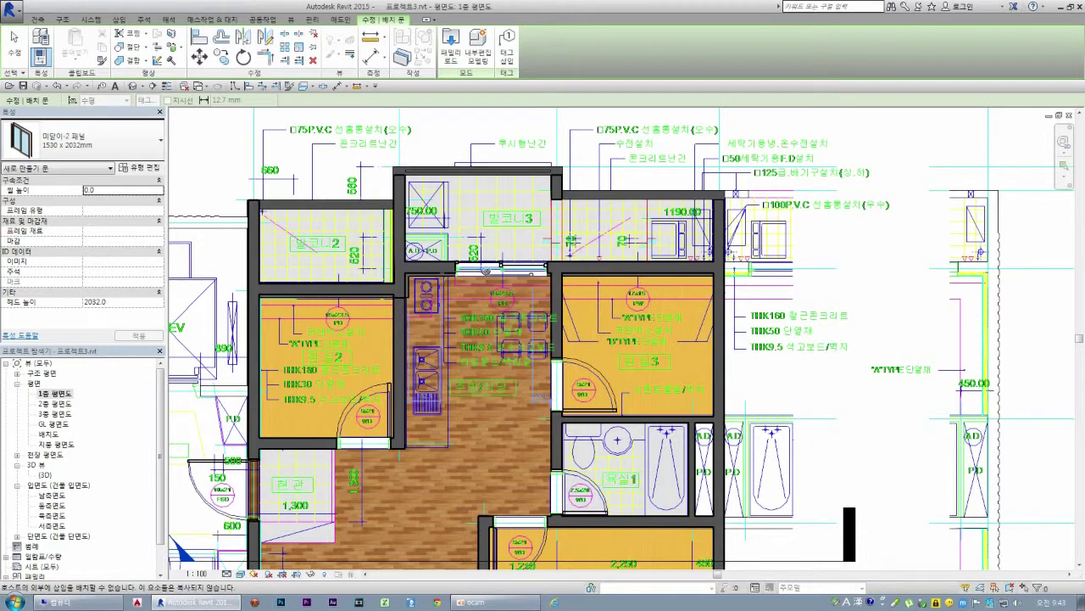
scroll(501, 270, up, 2)
scroll(500, 272, up, 2)
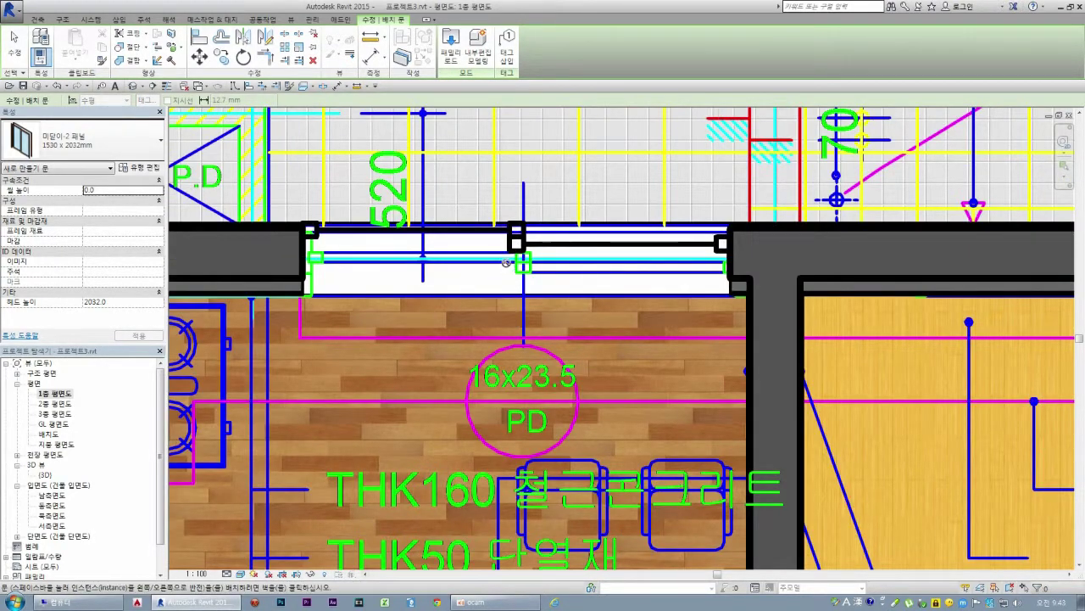
click(491, 285)
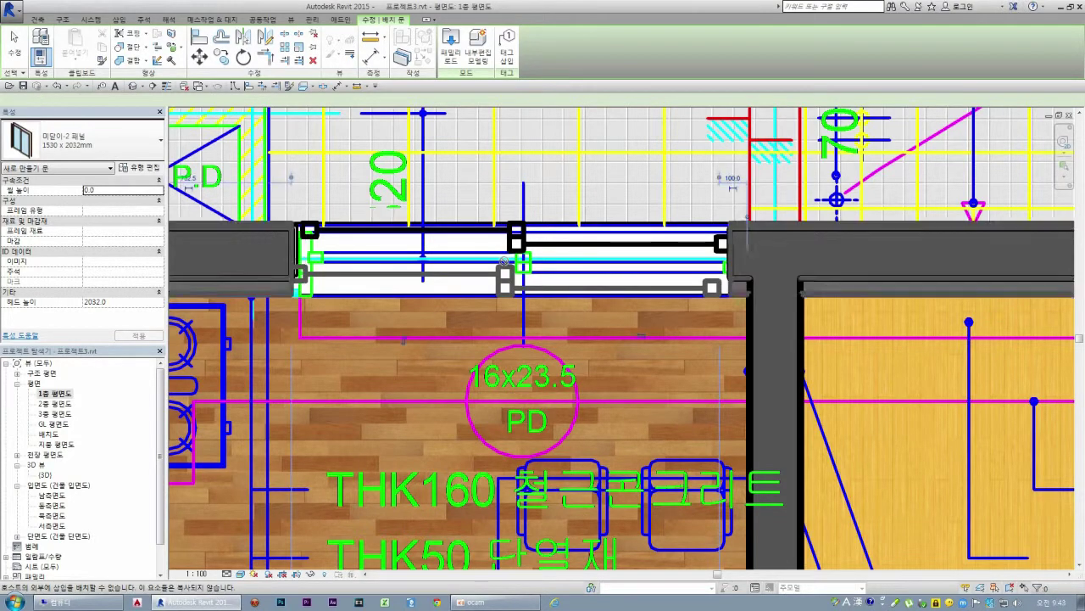
key(Escape)
click(480, 290)
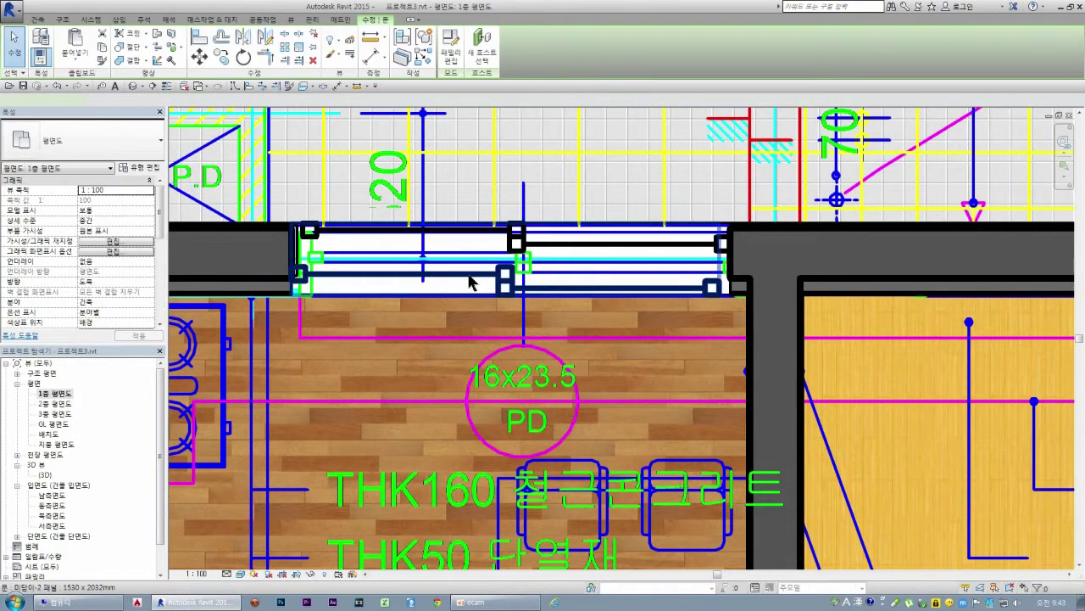
key(Escape)
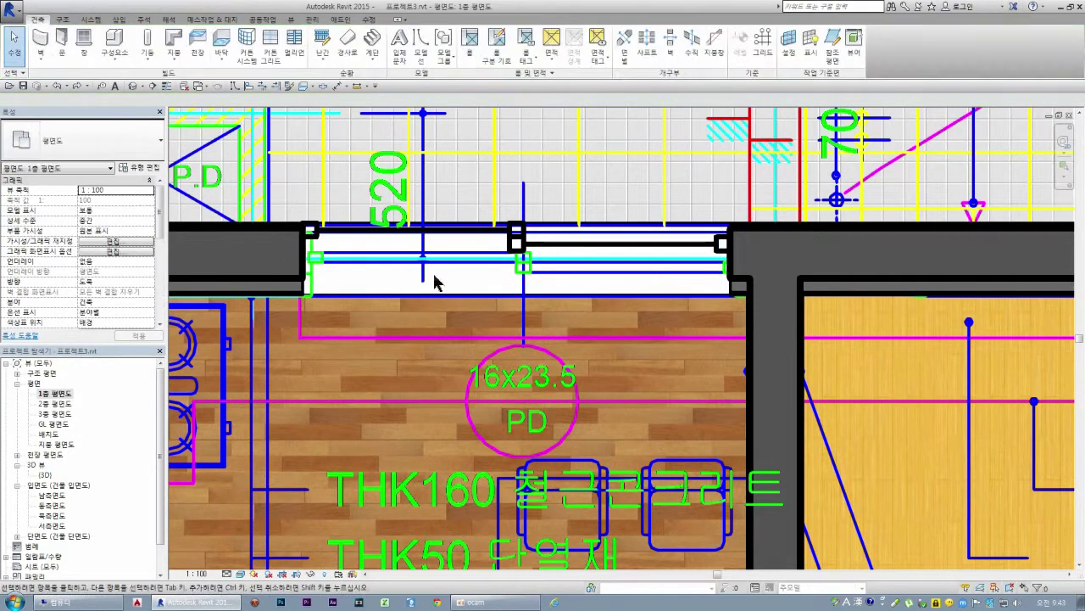
scroll(424, 291, down, 2)
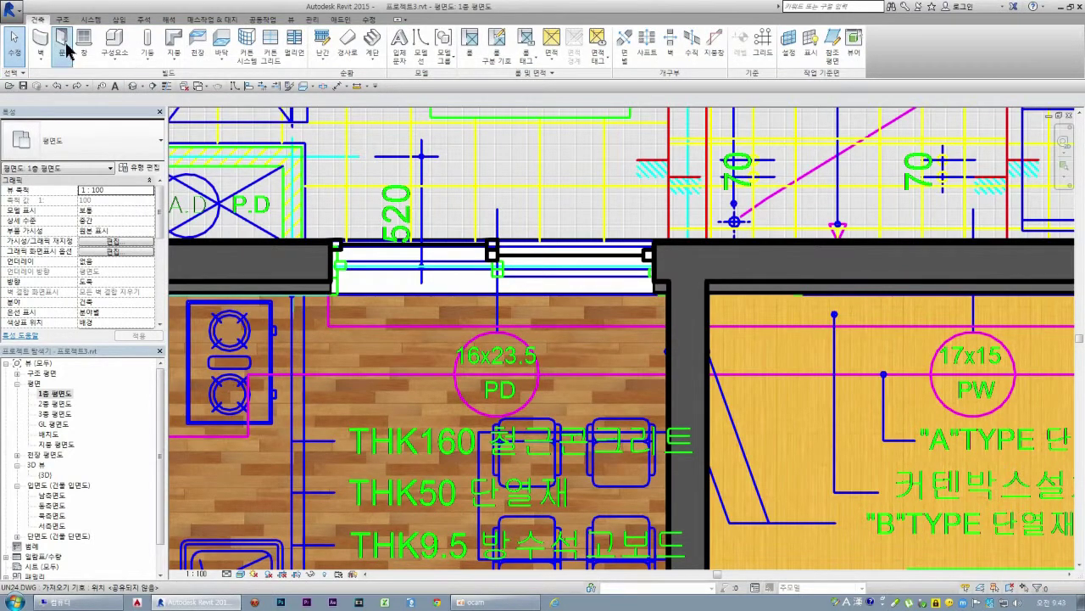
Step: From the 문 folder, preview 이중-유리 1, 이중-유리 2 and 이중-패널 2, then load the chosen family
click(68, 50)
click(451, 44)
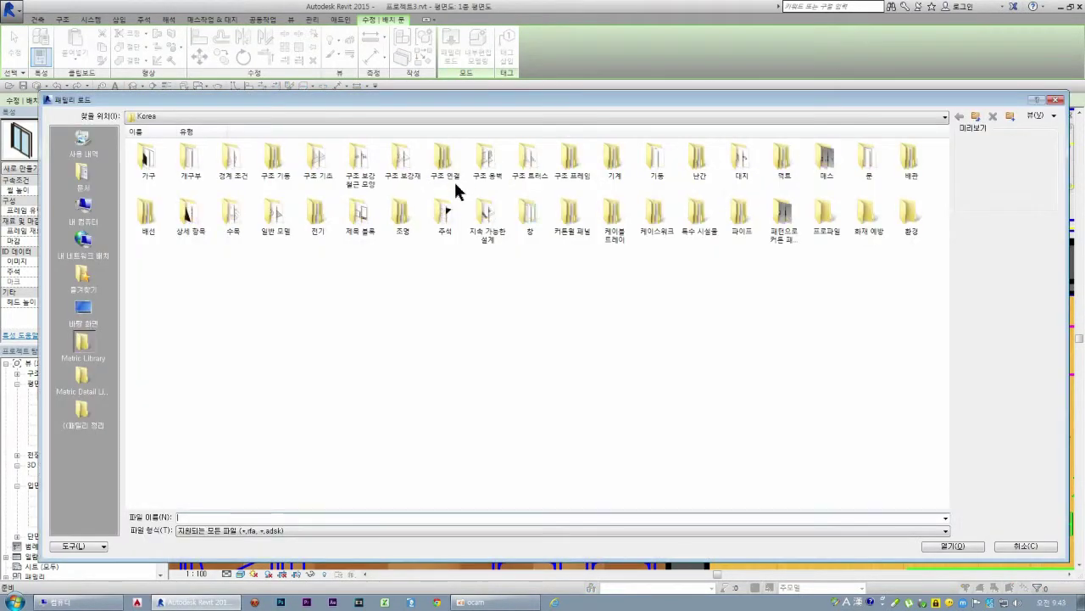
double_click(868, 163)
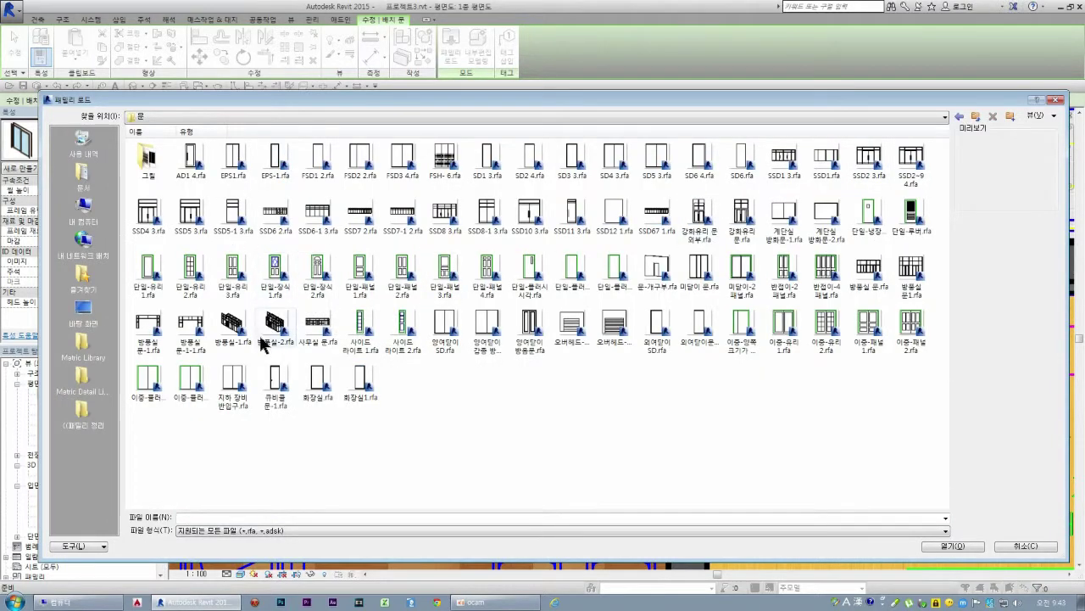
click(825, 344)
click(782, 335)
click(826, 271)
click(789, 335)
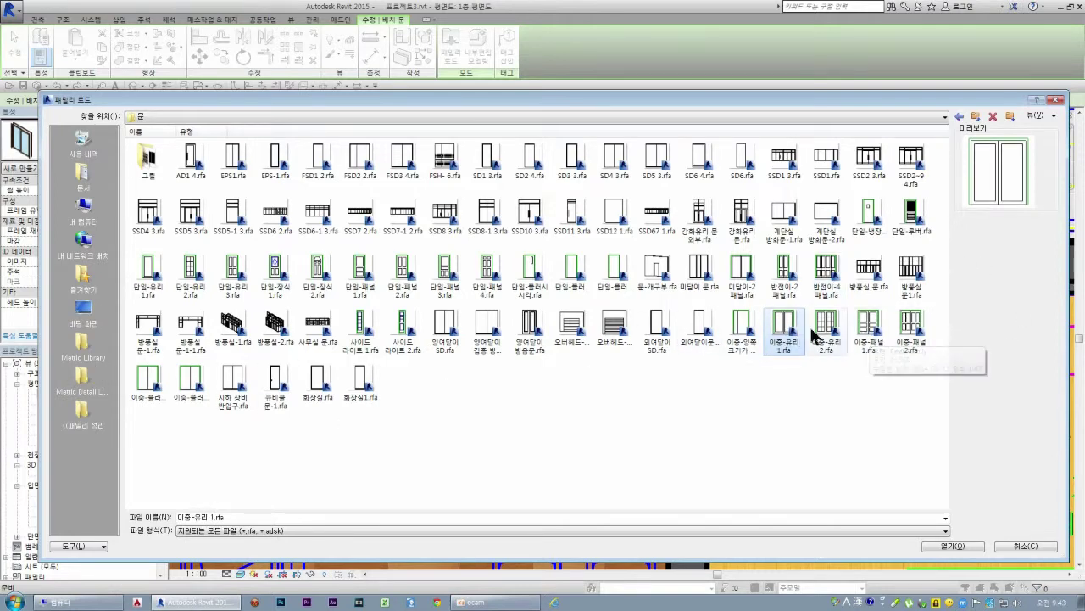
click(829, 333)
click(911, 331)
click(1029, 548)
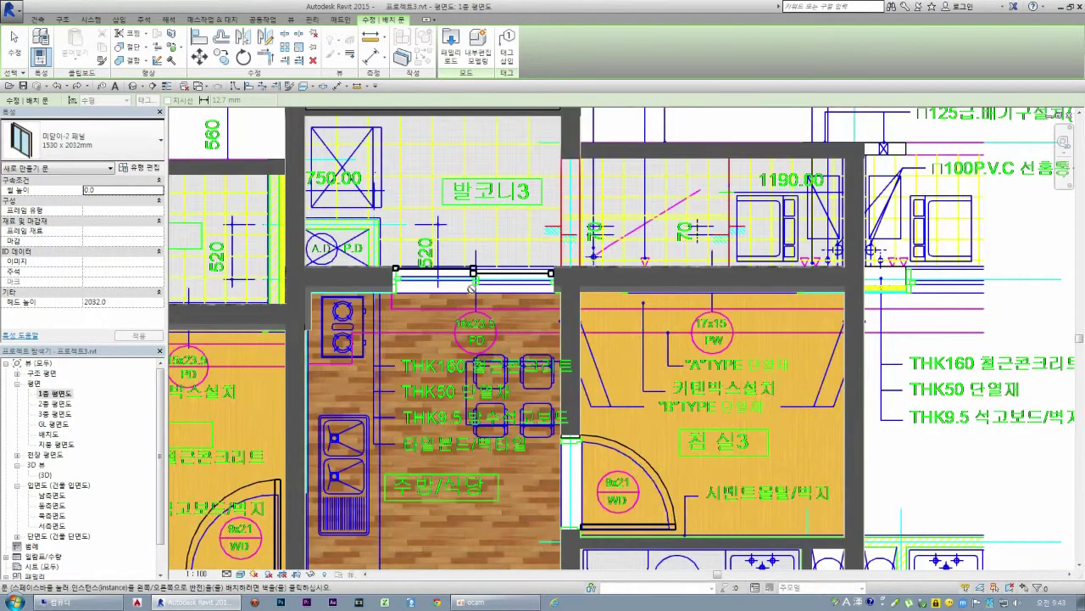
Step: Exit door placement and zoom in on the balconies
scroll(472, 288, down, 2)
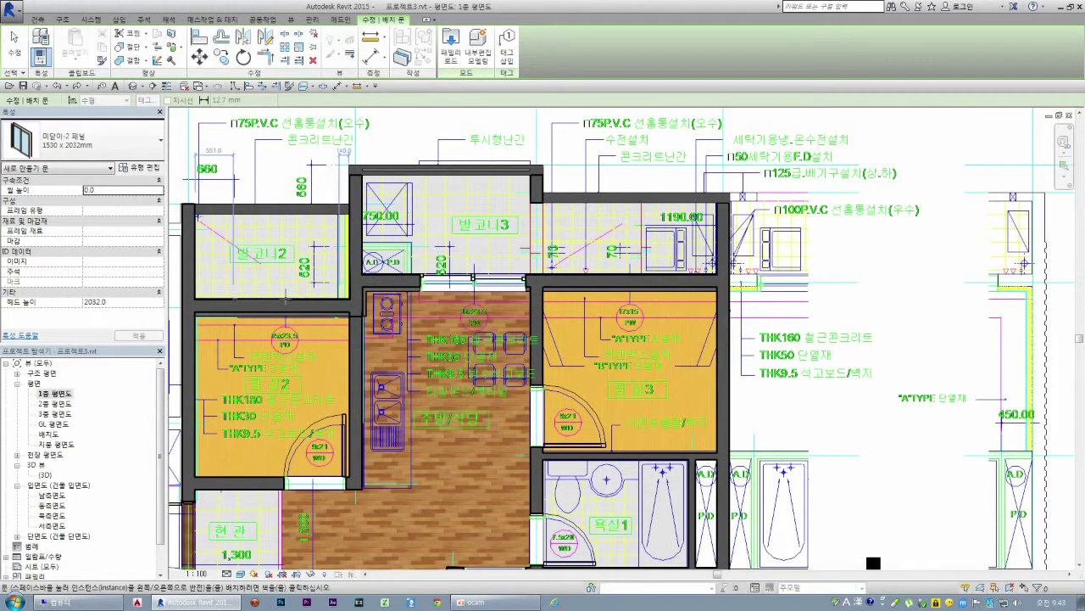
key(Escape)
key(Escape)
scroll(282, 292, up, 2)
scroll(291, 301, down, 3)
scroll(291, 288, down, 2)
scroll(306, 240, down, 2)
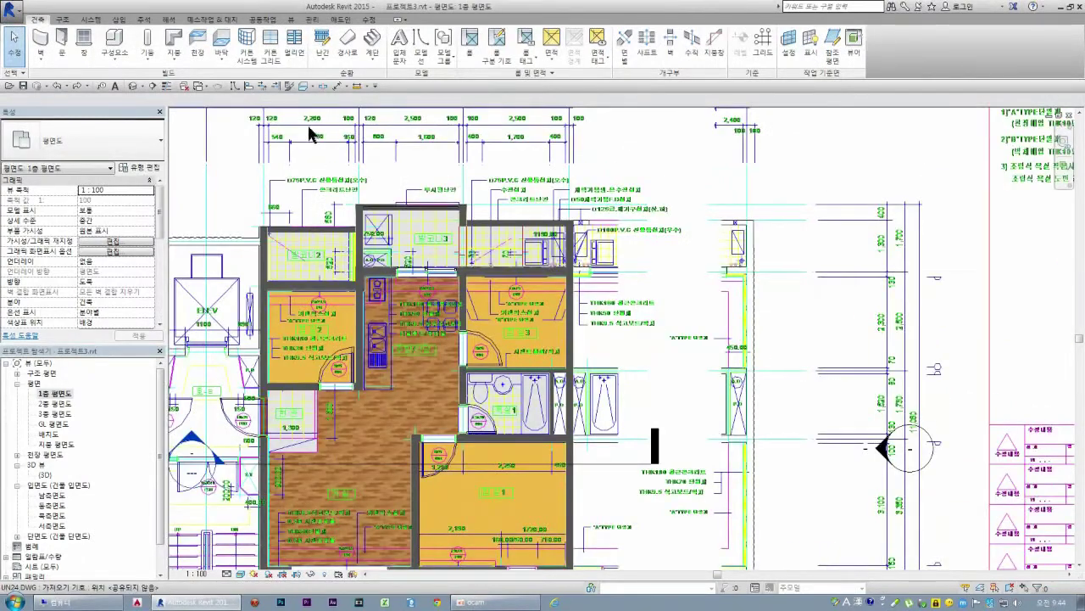
scroll(305, 119, up, 3)
scroll(314, 327, up, 1)
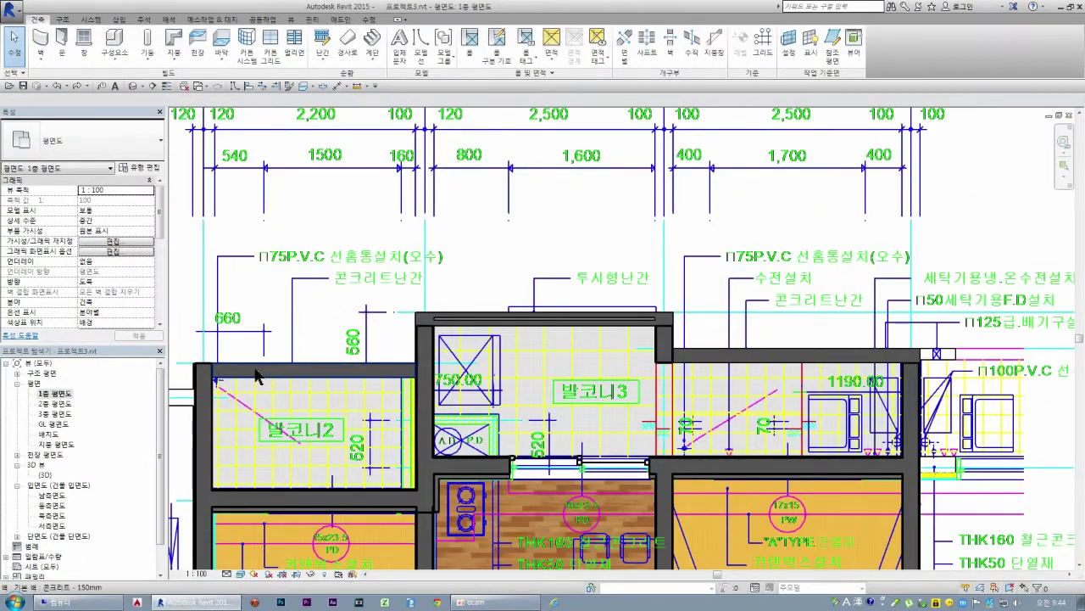
scroll(332, 432, down, 1)
scroll(326, 447, up, 2)
scroll(326, 447, down, 1)
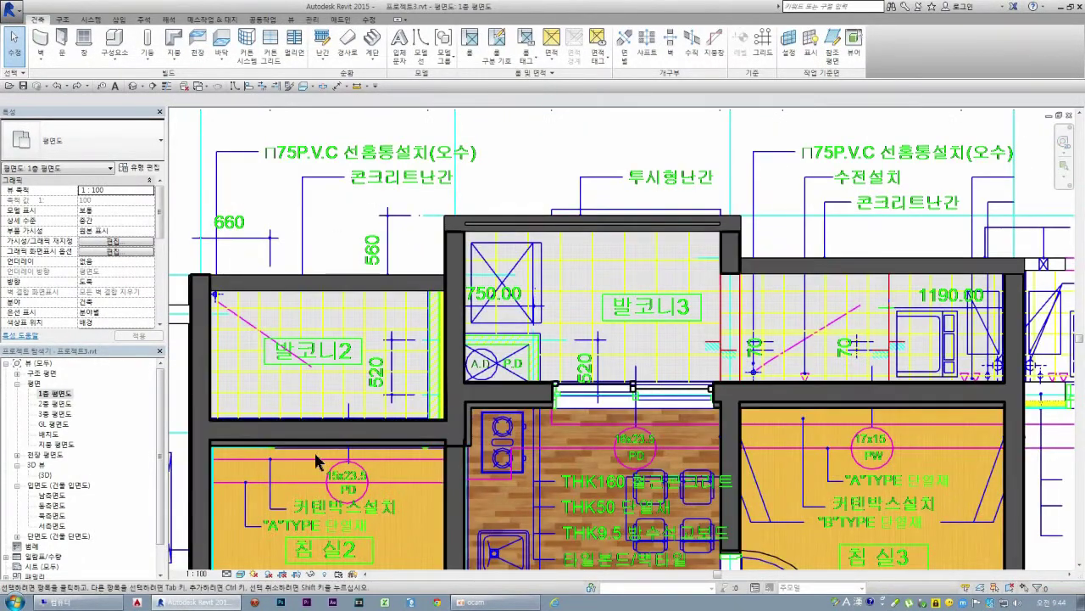
scroll(318, 456, up, 2)
scroll(314, 449, down, 1)
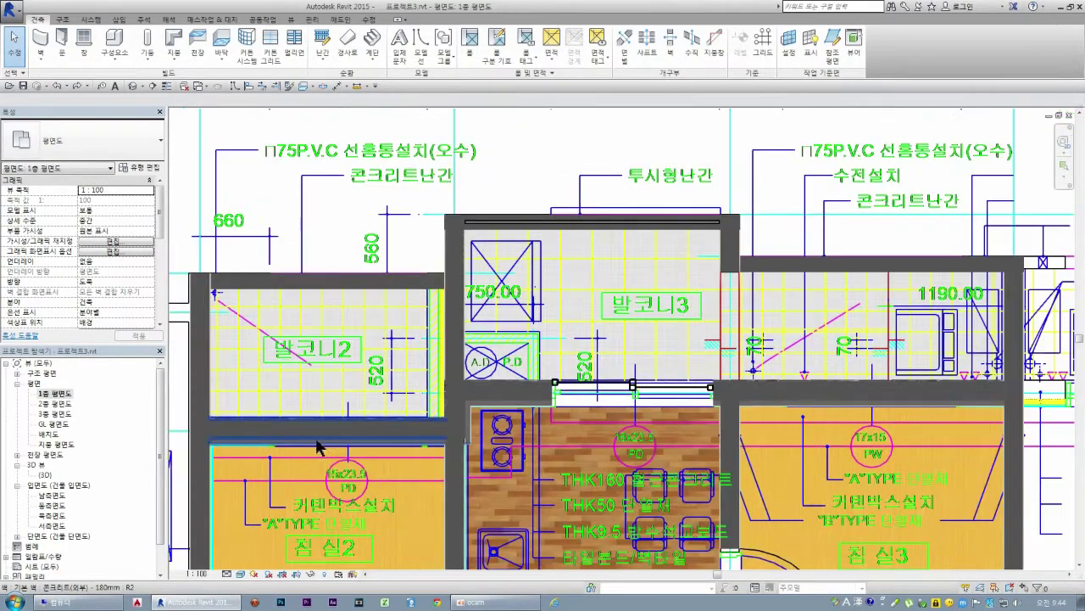
Step: Place a 미닫이-2 패널 sliding door in the wall below 발코니2 by 침실2, then end the Door tool
click(62, 38)
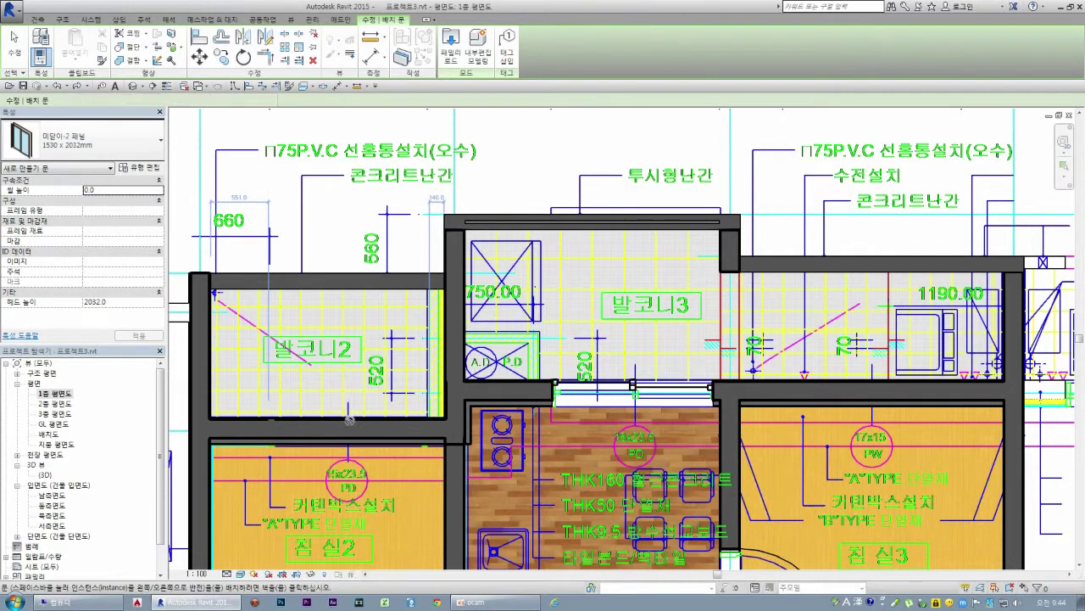
click(348, 413)
scroll(452, 264, down, 3)
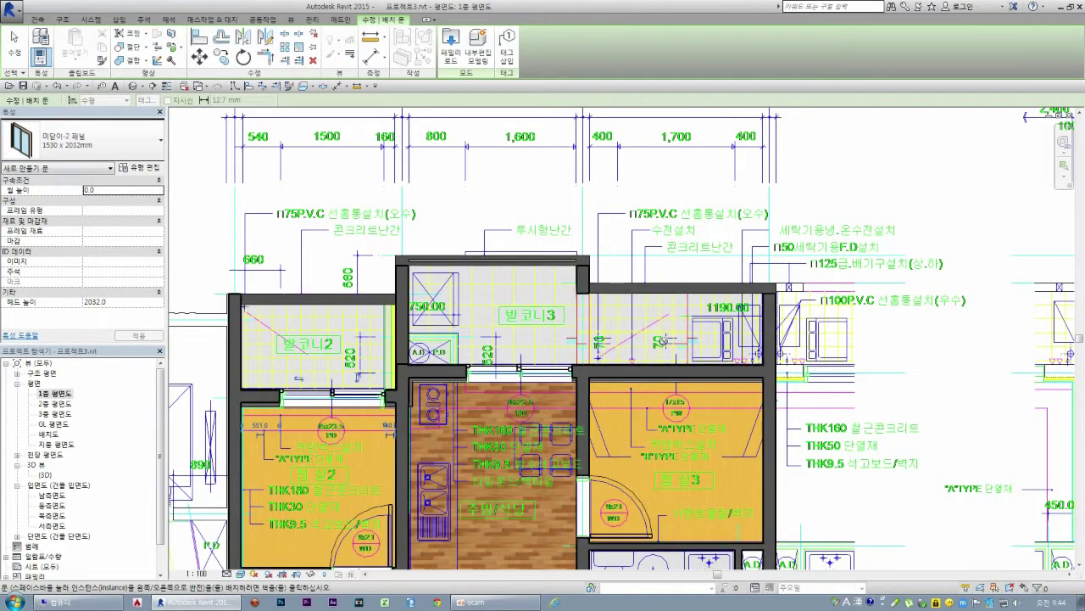
scroll(452, 263, down, 2)
scroll(639, 348, up, 2)
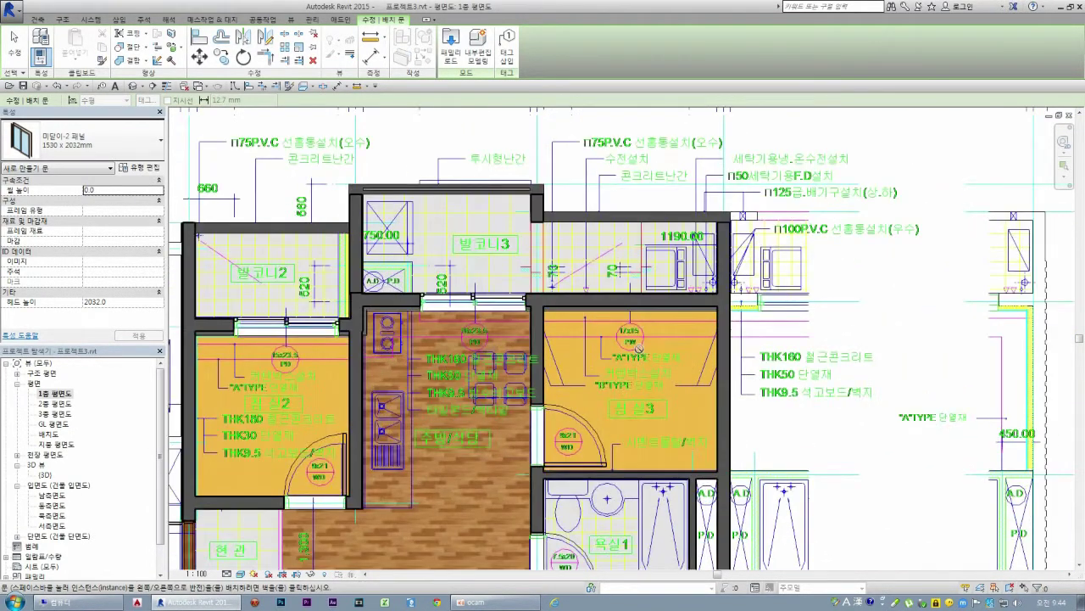
scroll(517, 237, down, 2)
scroll(510, 510, down, 1)
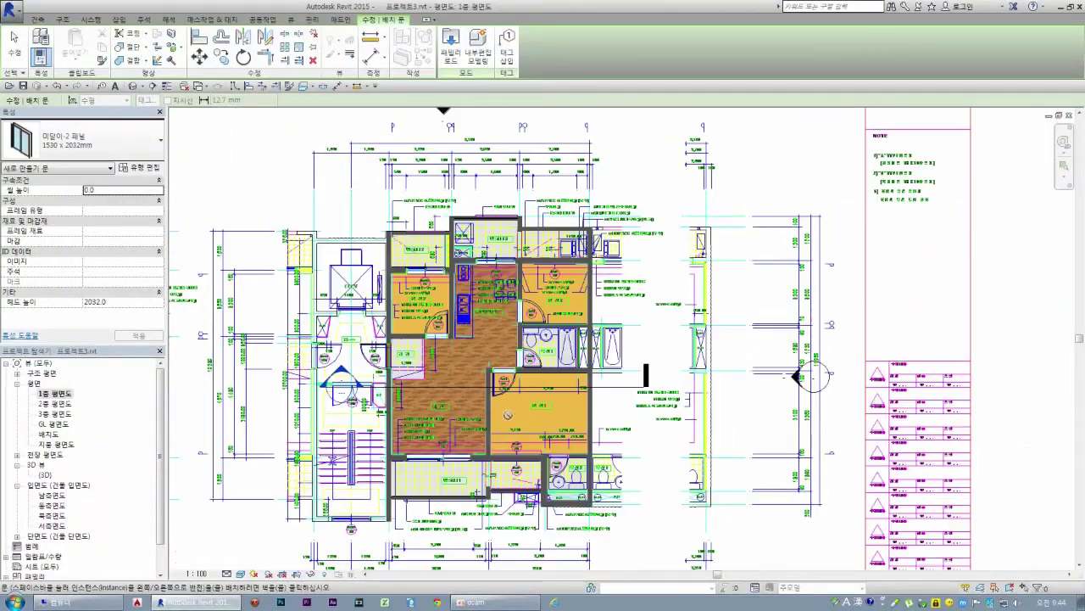
scroll(510, 510, up, 1)
scroll(498, 440, down, 1)
scroll(458, 187, up, 1)
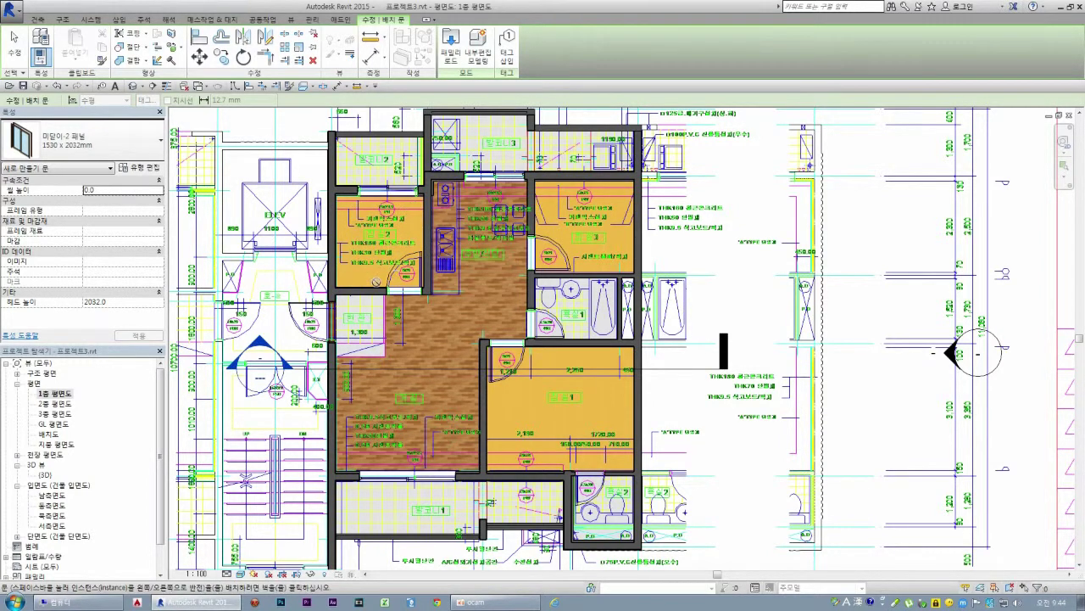
key(Escape)
key(Escape)
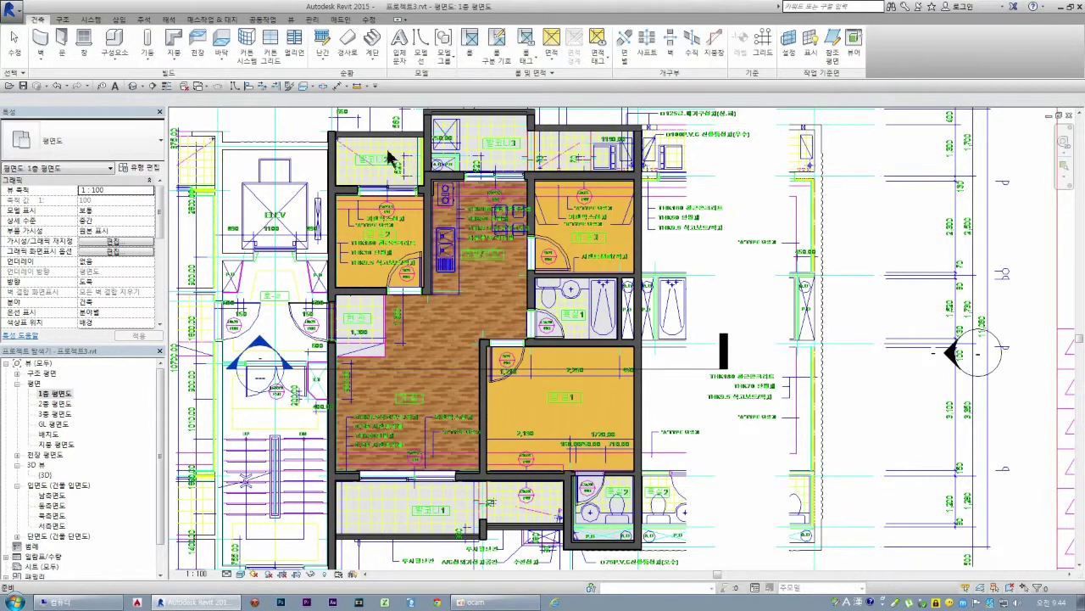
scroll(316, 76, up, 1)
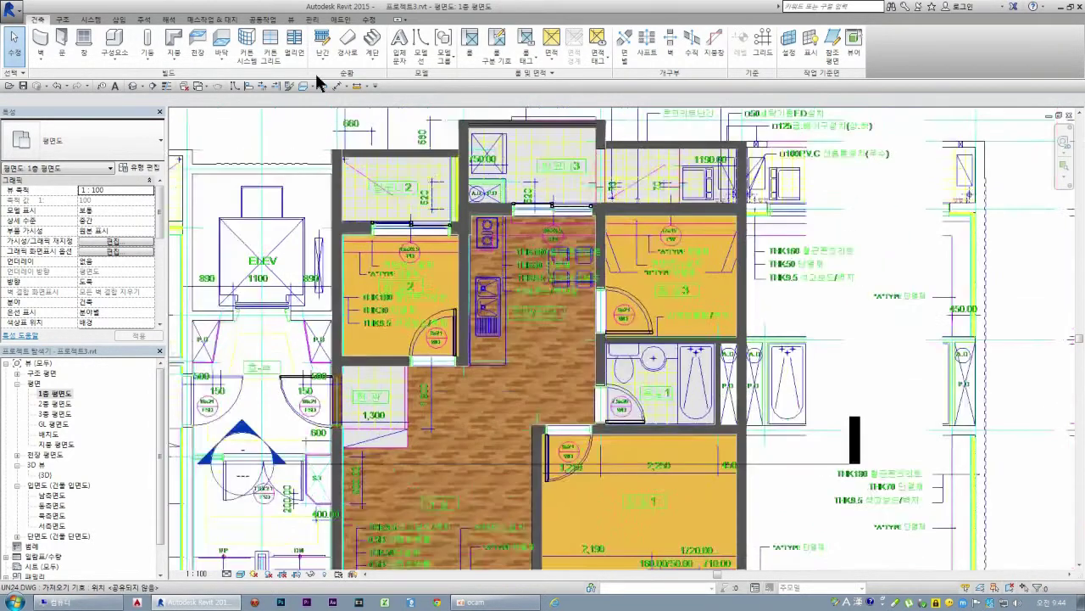
scroll(316, 76, up, 1)
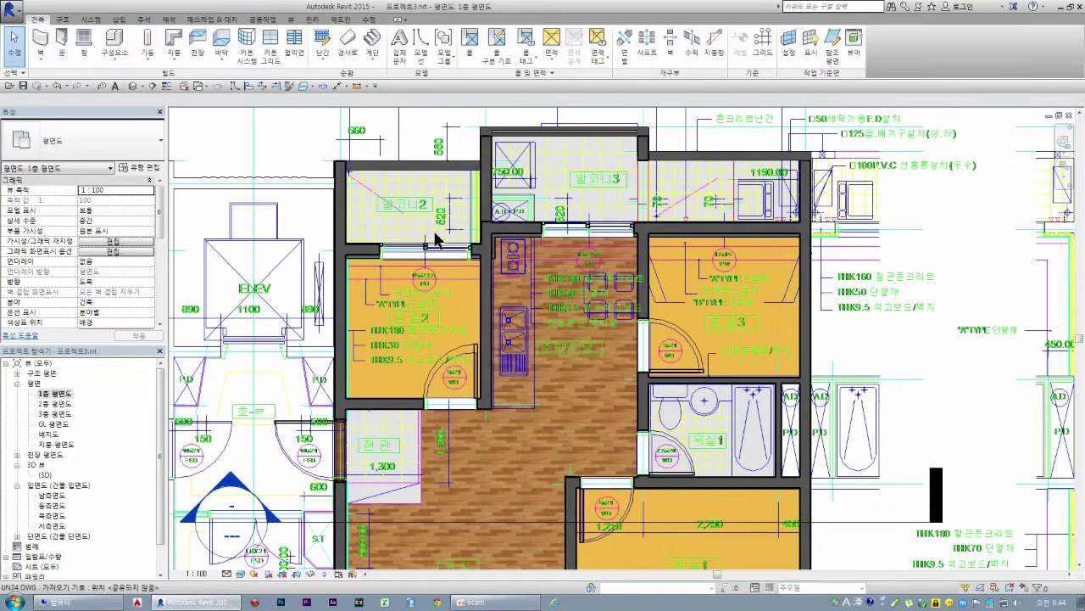
scroll(443, 266, down, 1)
scroll(452, 268, down, 1)
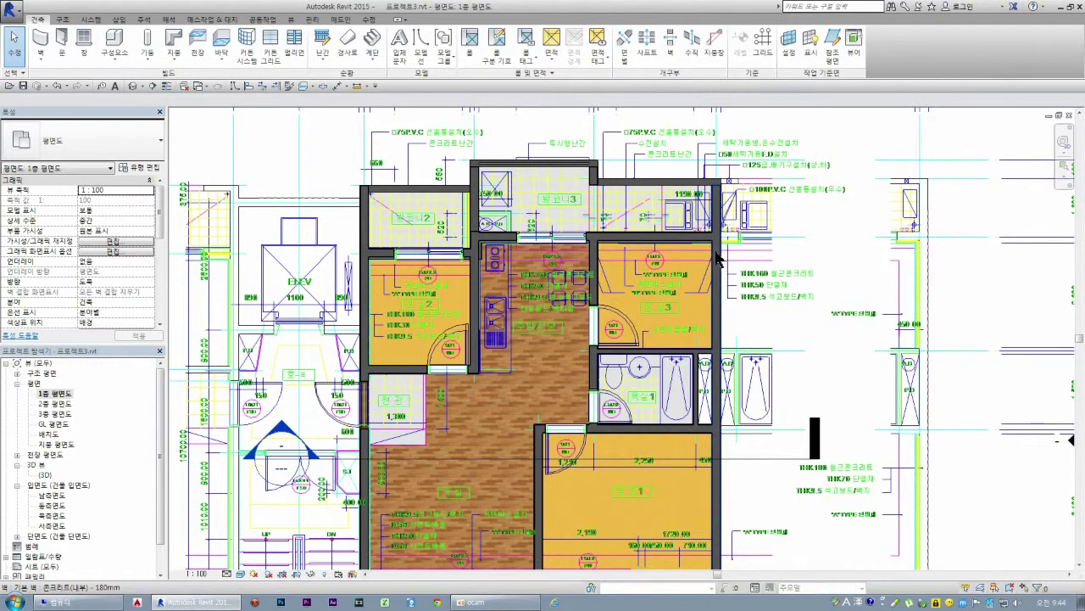
scroll(725, 206, up, 1)
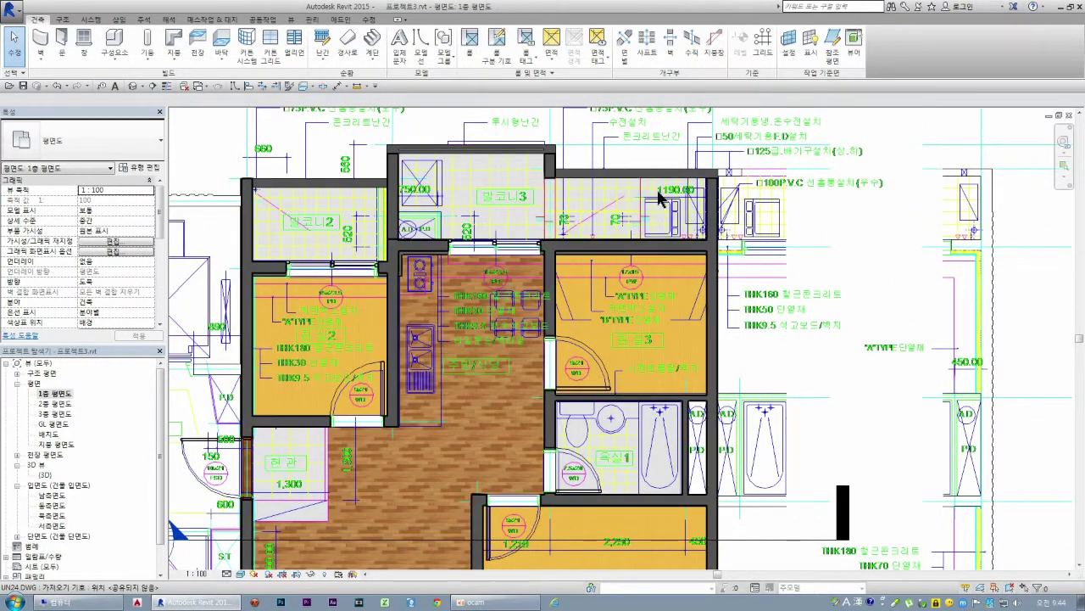
scroll(661, 200, up, 1)
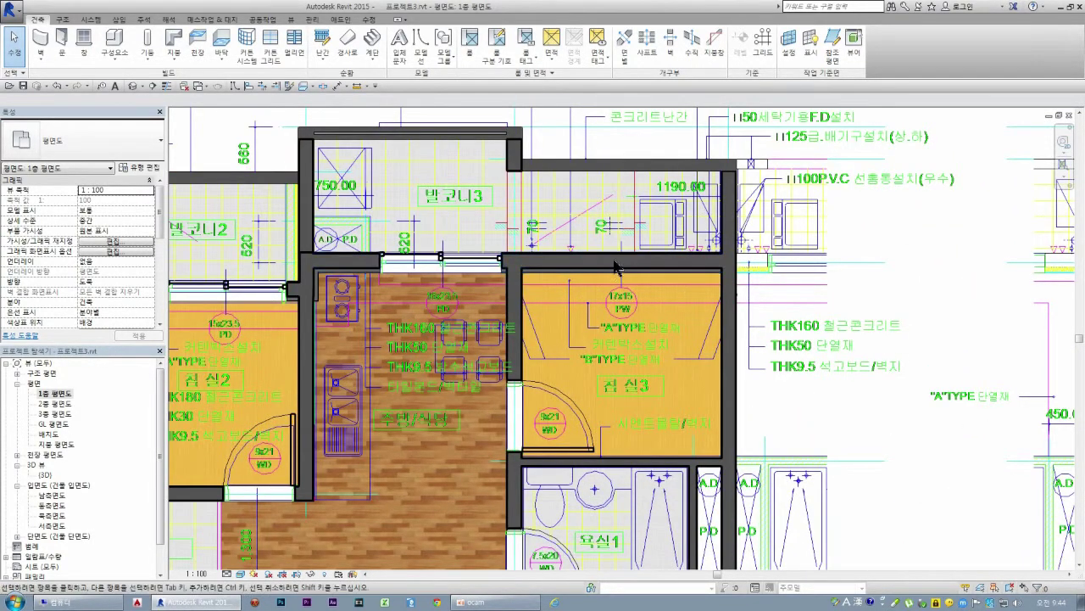
scroll(562, 186, down, 2)
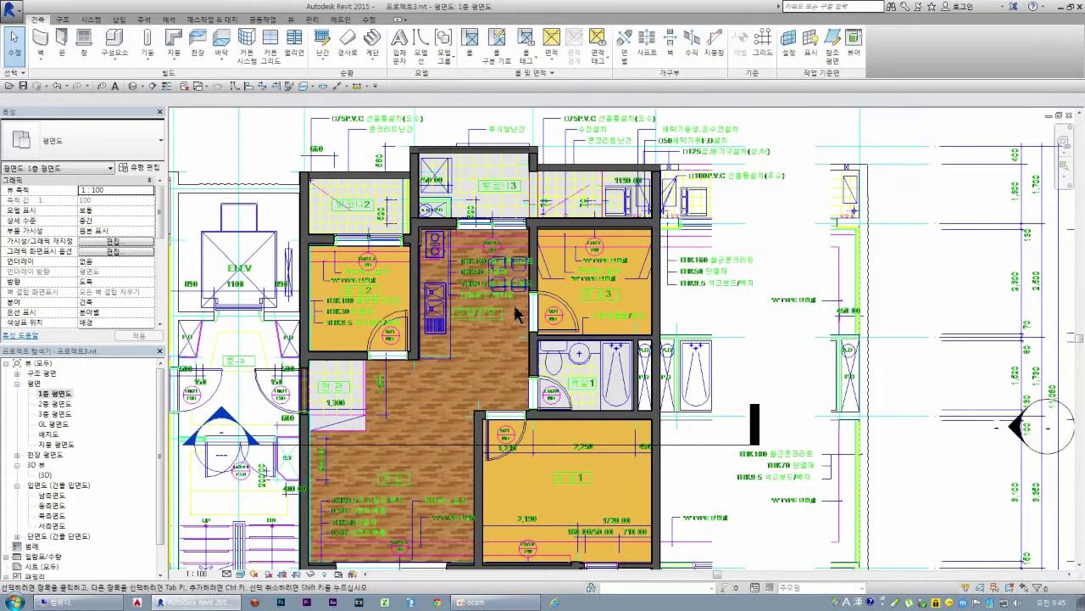
scroll(490, 246, down, 1)
scroll(508, 499, up, 2)
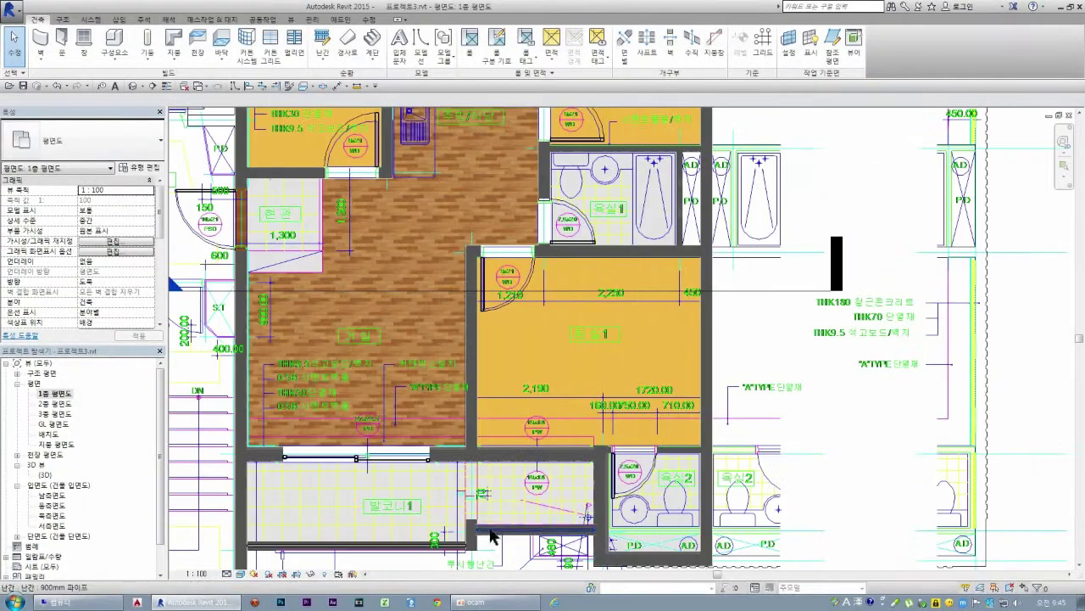
scroll(525, 494, up, 1)
scroll(526, 487, down, 1)
scroll(509, 504, down, 1)
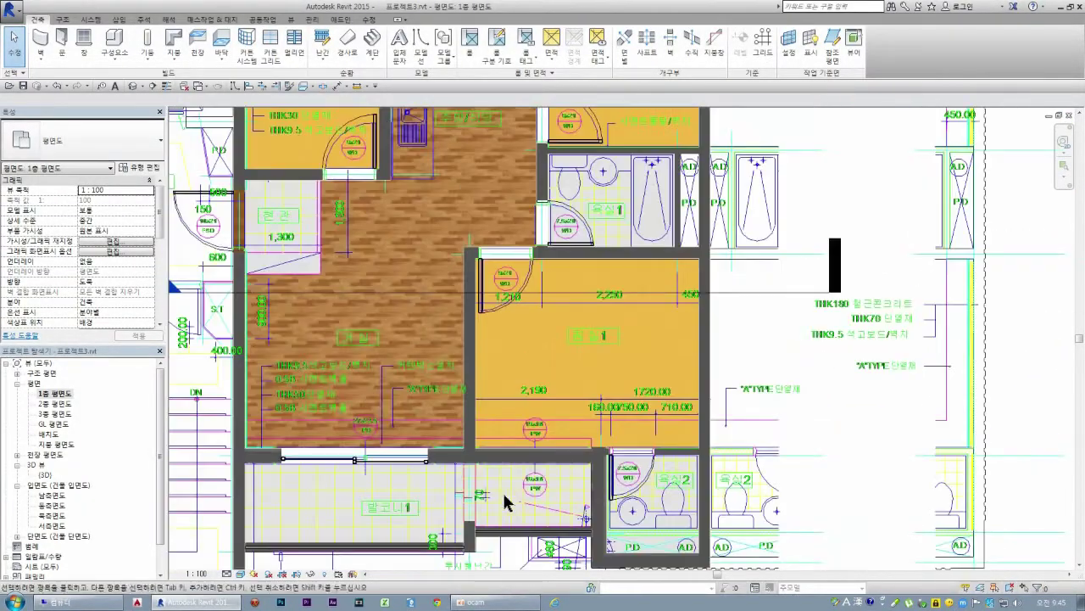
scroll(388, 467, up, 2)
scroll(352, 432, up, 1)
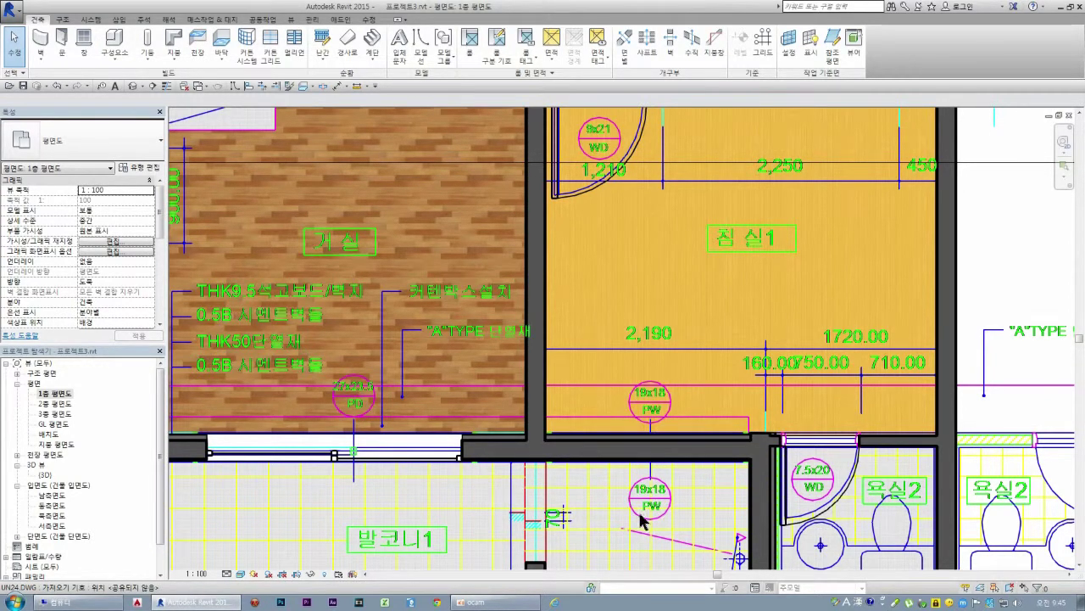
scroll(592, 516, down, 2)
scroll(597, 515, down, 1)
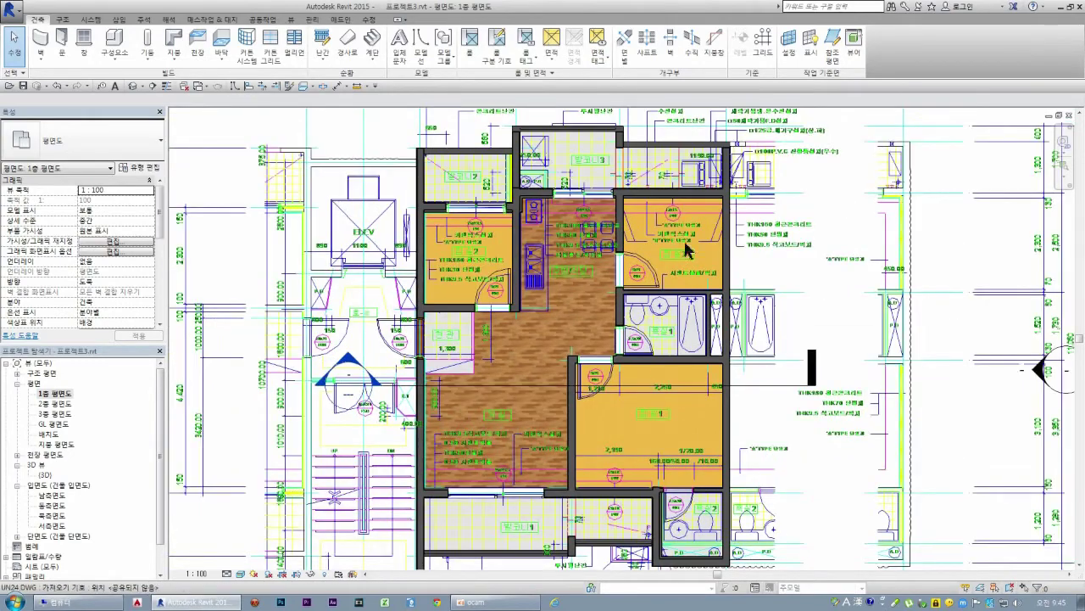
scroll(690, 195, up, 2)
scroll(543, 255, up, 1)
scroll(576, 242, down, 2)
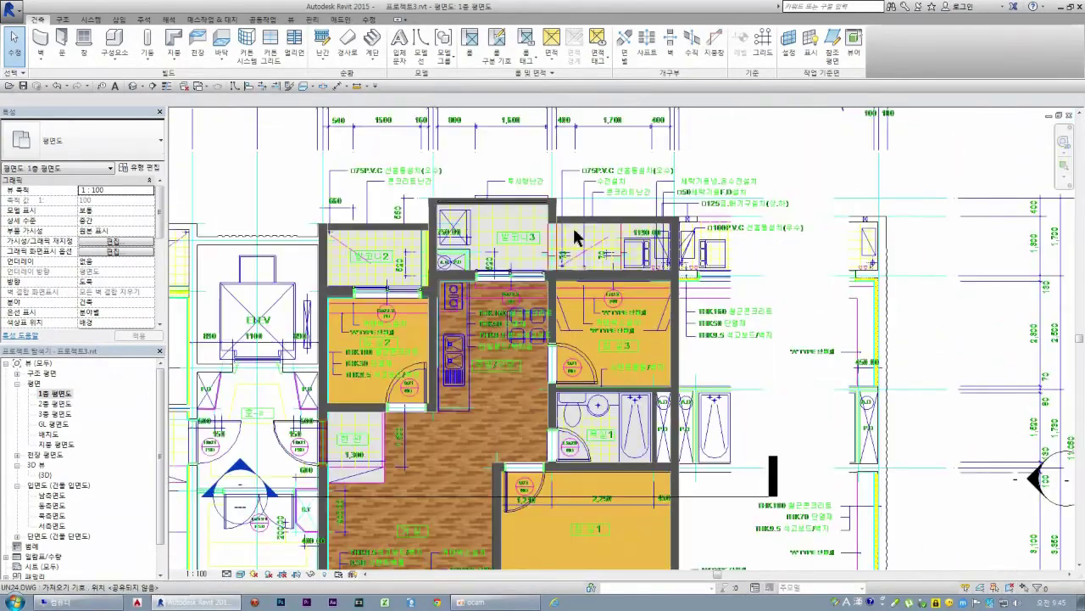
scroll(637, 218, up, 1)
scroll(630, 266, up, 1)
scroll(619, 363, up, 1)
scroll(619, 363, up, 1)
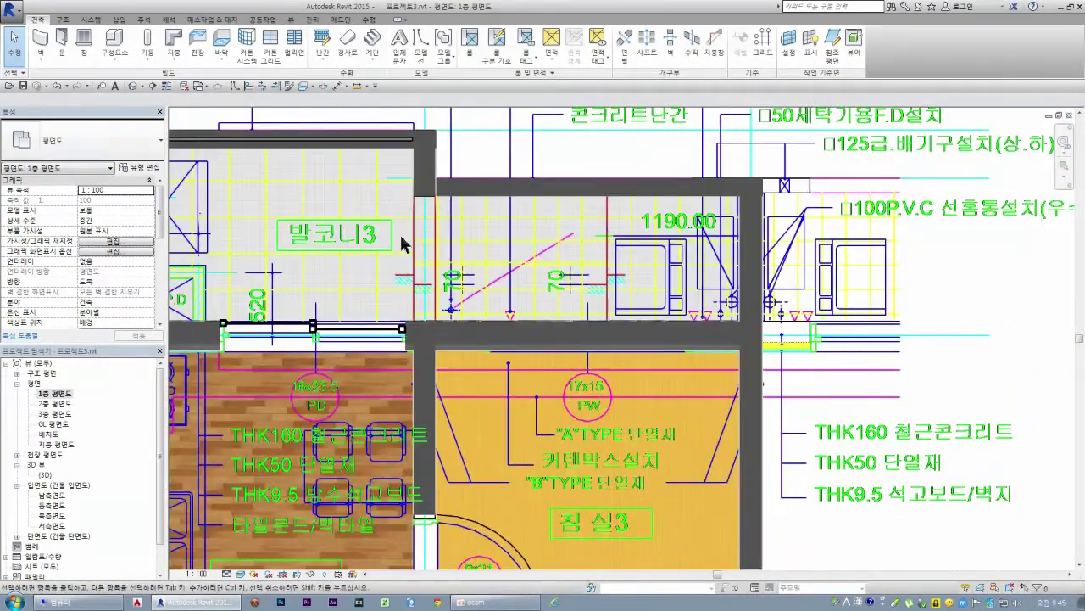
Step: Start the Window tool with the 미닫이 1500x1500mm sliding window type
click(84, 49)
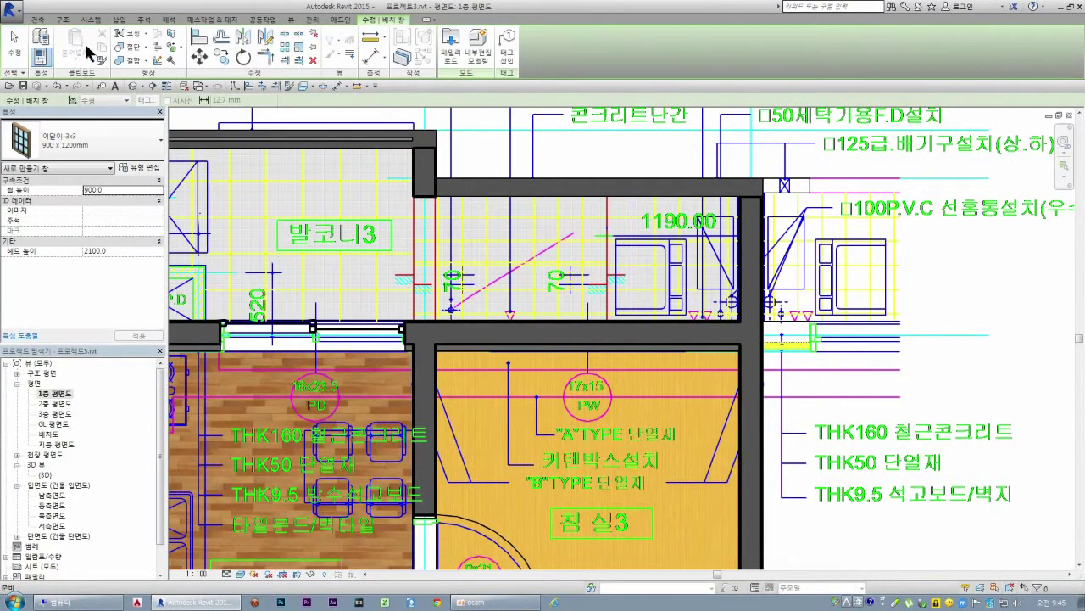
click(156, 146)
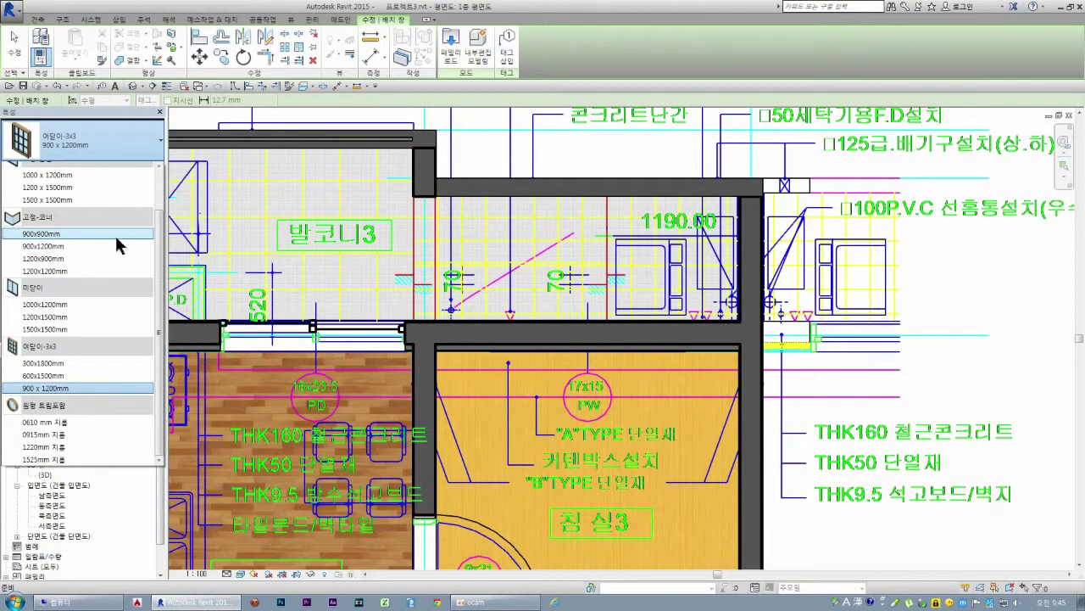
scroll(107, 289, up, 1)
scroll(100, 292, down, 1)
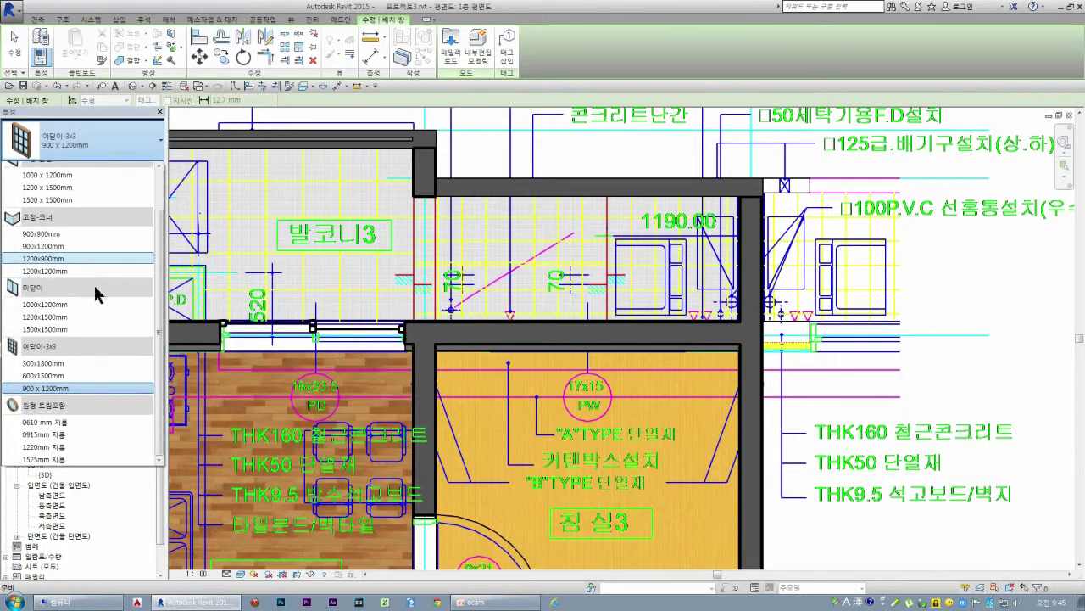
click(56, 330)
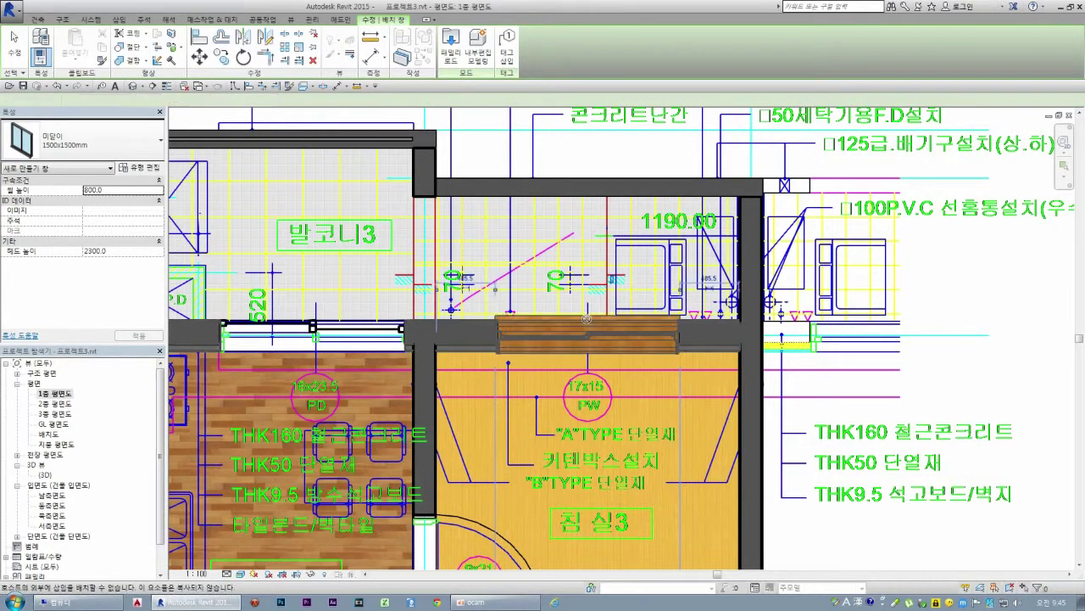
Step: Zoom over the bedroom and balcony walls, then end the Window tool
scroll(693, 315, down, 3)
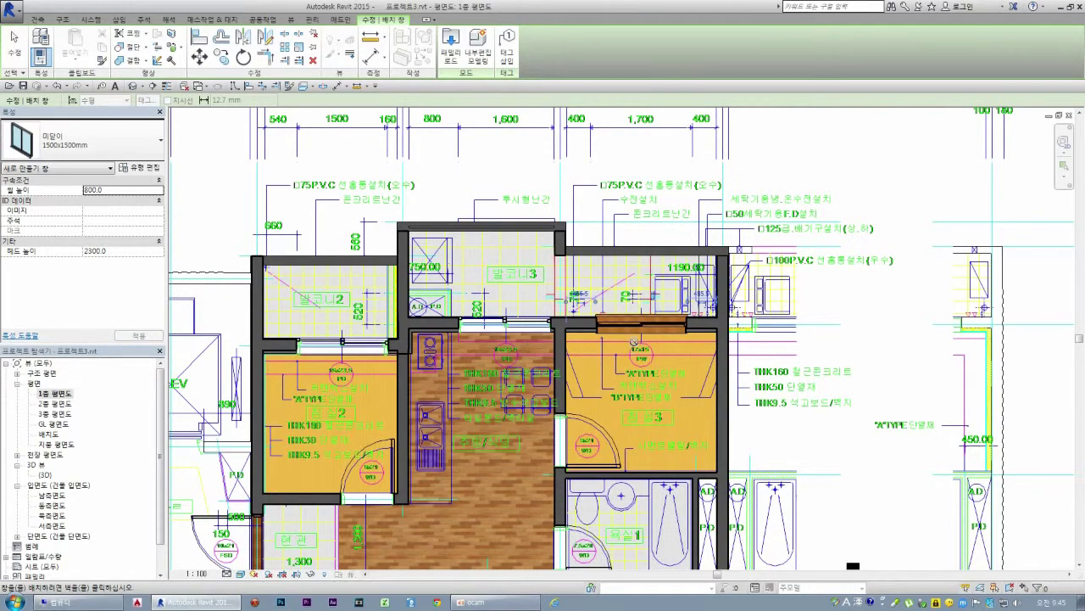
scroll(603, 254, down, 3)
scroll(466, 310, down, 3)
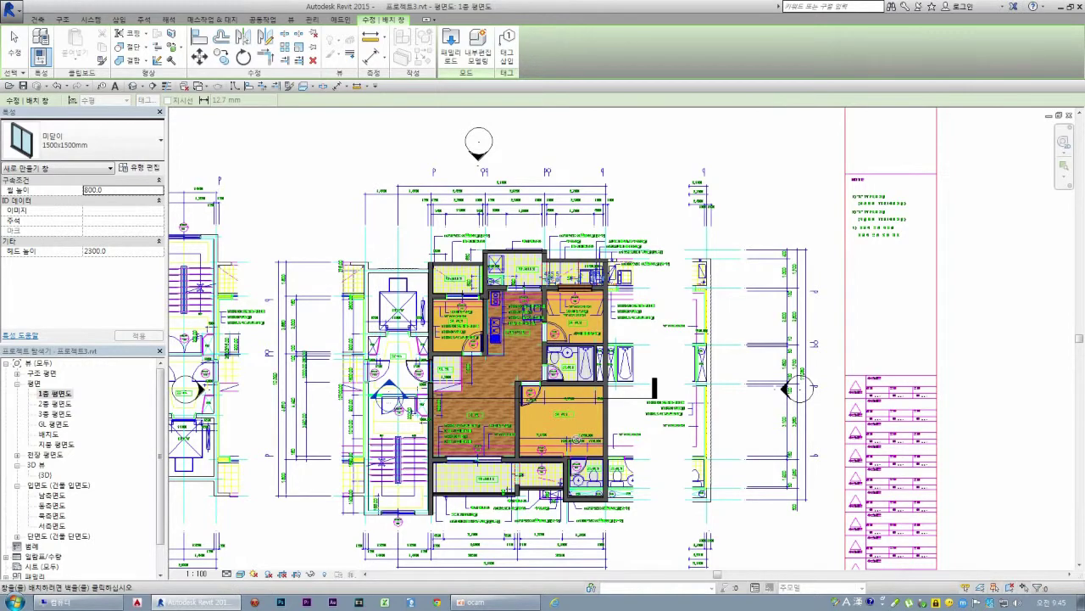
scroll(555, 471, up, 1)
scroll(555, 470, up, 3)
scroll(556, 471, up, 2)
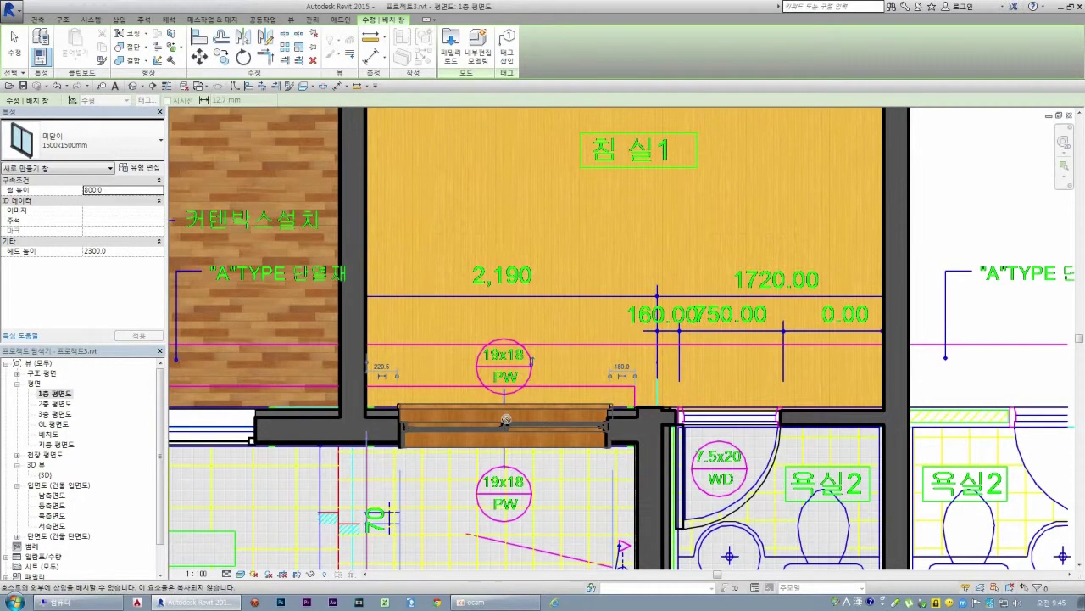
scroll(506, 416, down, 2)
scroll(508, 419, down, 2)
scroll(509, 429, down, 1)
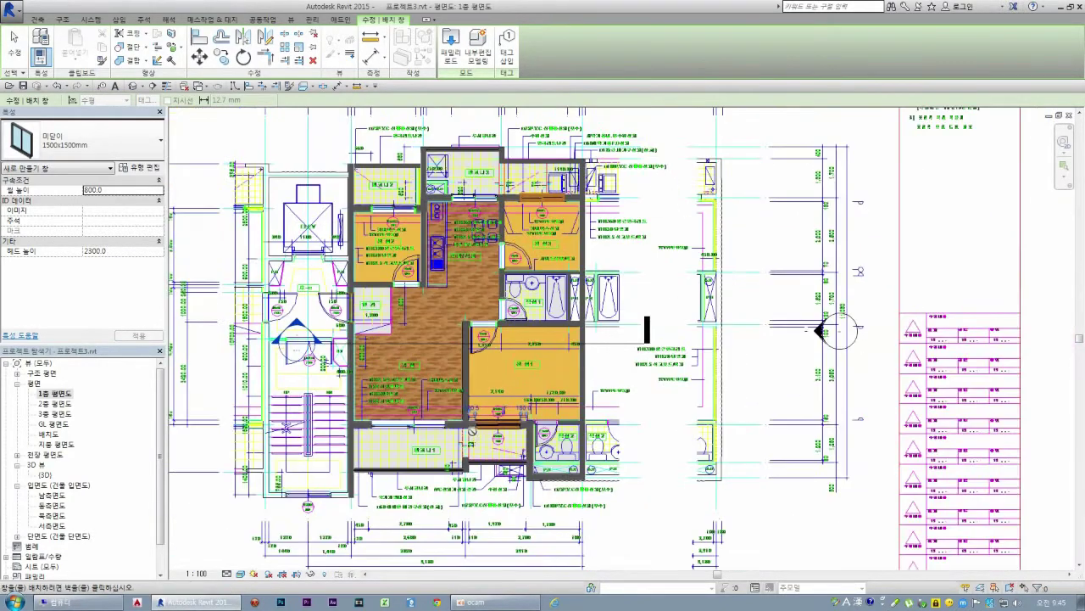
key(Escape)
scroll(388, 359, up, 1)
scroll(386, 347, down, 1)
scroll(385, 266, up, 1)
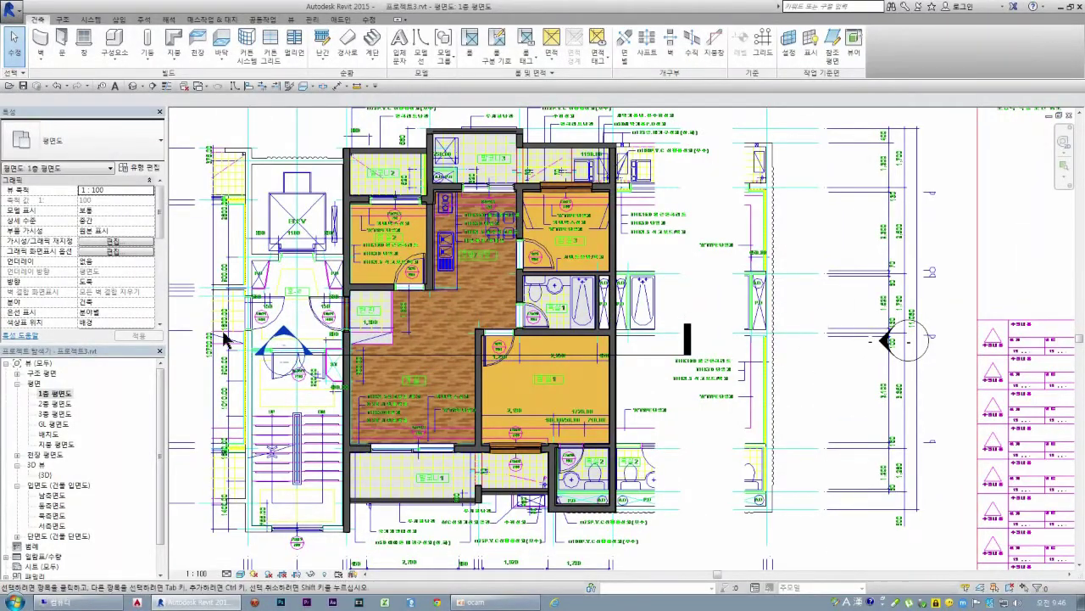
Step: Open the (3D) view, orbit the apartment model, and return it to the Home view
double_click(48, 474)
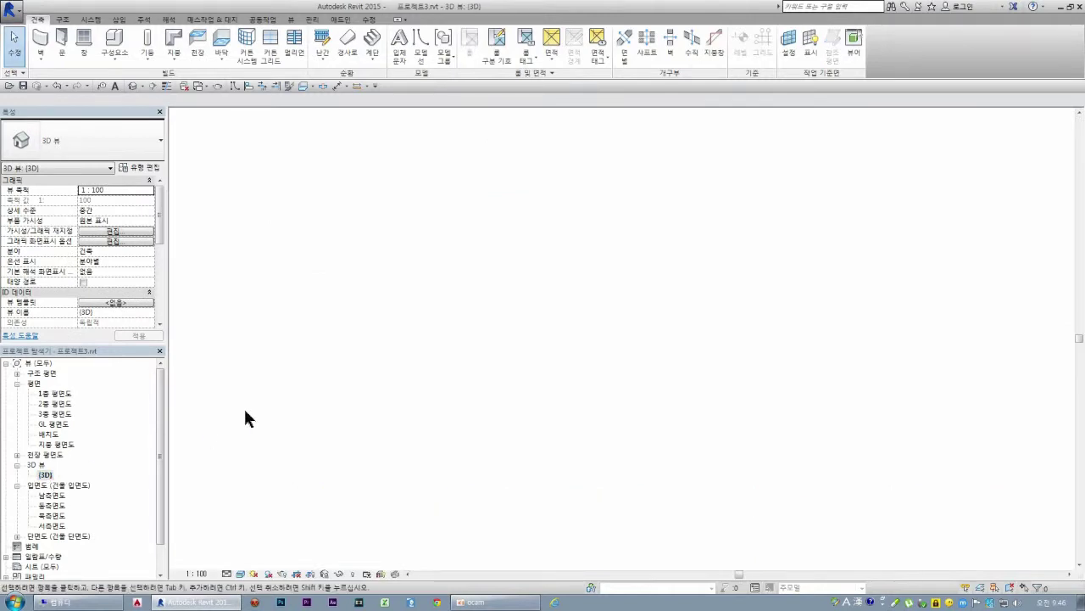
scroll(285, 252, down, 5)
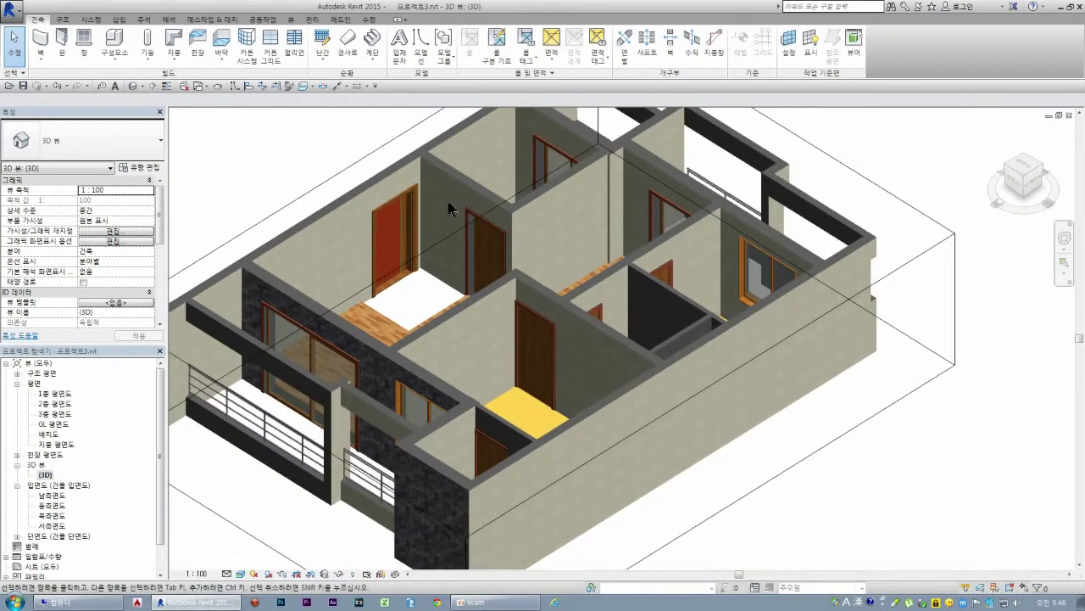
scroll(702, 157, up, 3)
scroll(609, 252, down, 2)
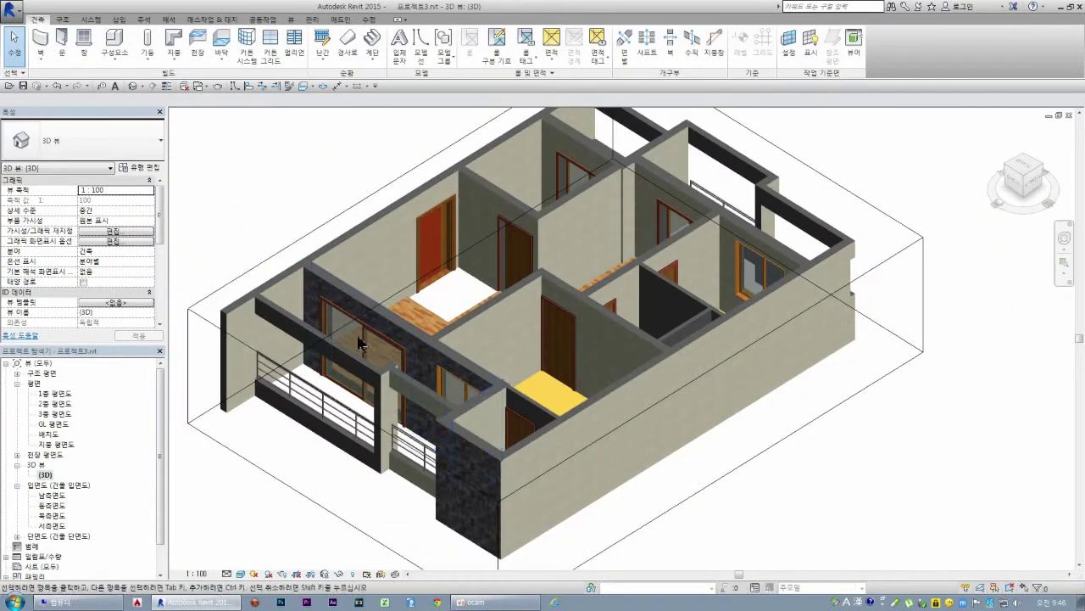
drag(1030, 187, 1023, 181)
click(1014, 159)
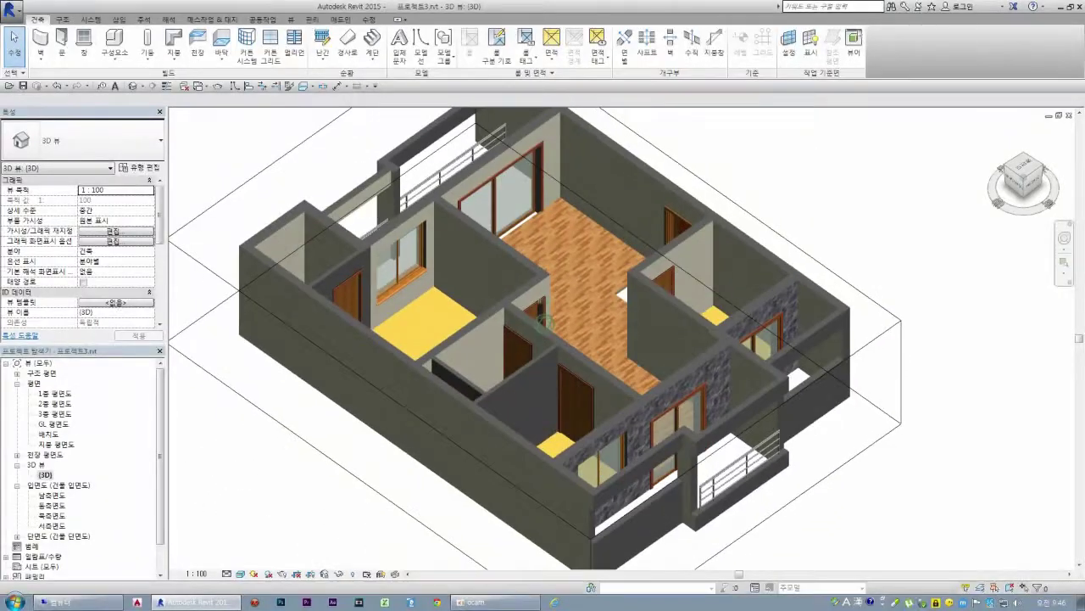
Step: Zoom around the model, then open the 1층 천장 평면도 first-floor ceiling plan
scroll(761, 462, up, 3)
scroll(776, 447, up, 2)
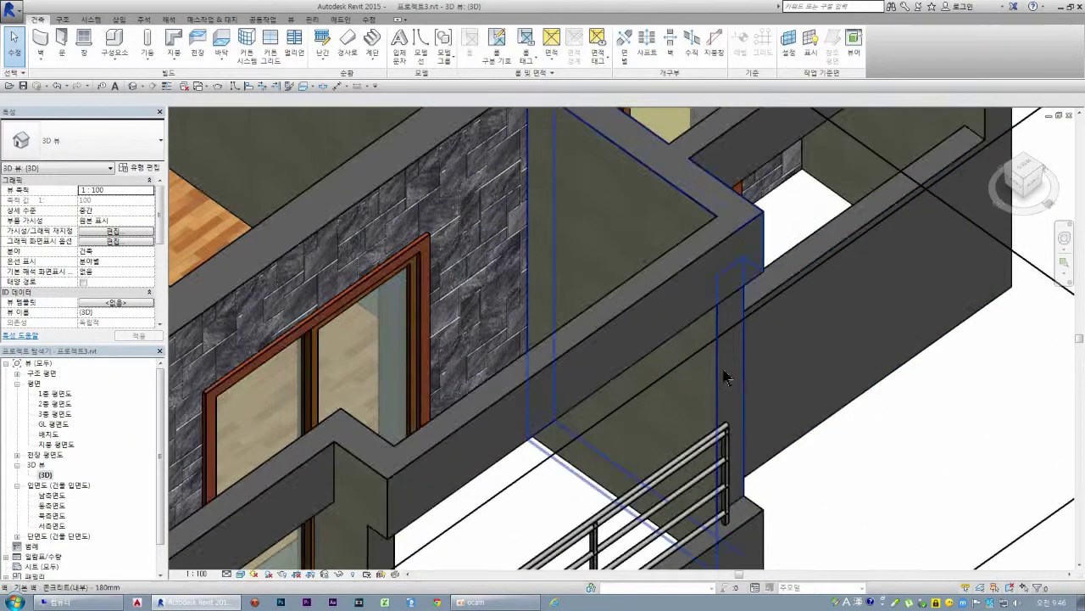
scroll(625, 436, down, 3)
scroll(654, 412, up, 3)
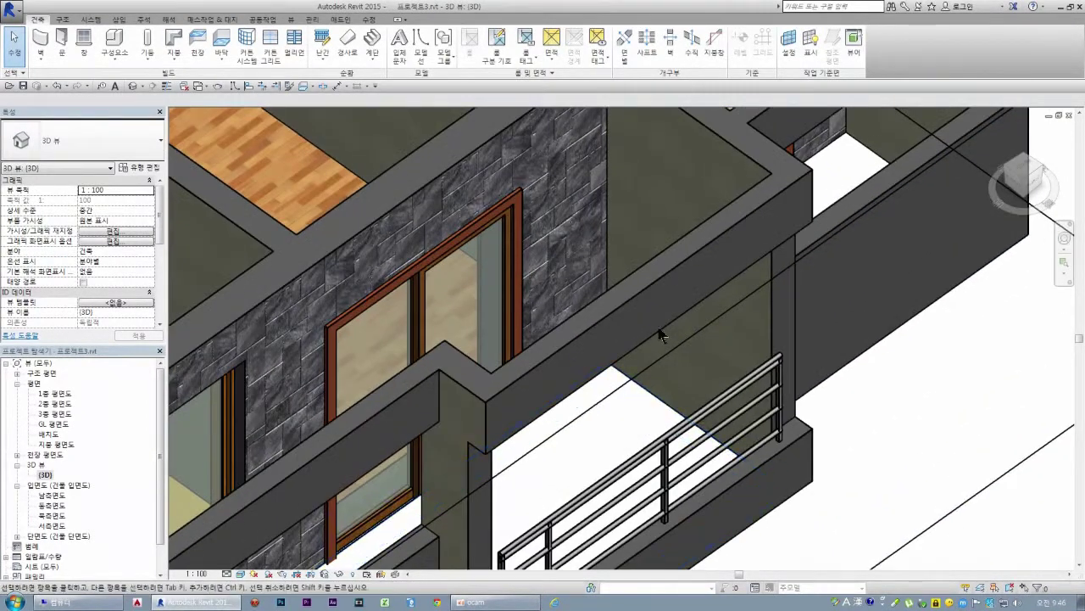
scroll(660, 350, down, 3)
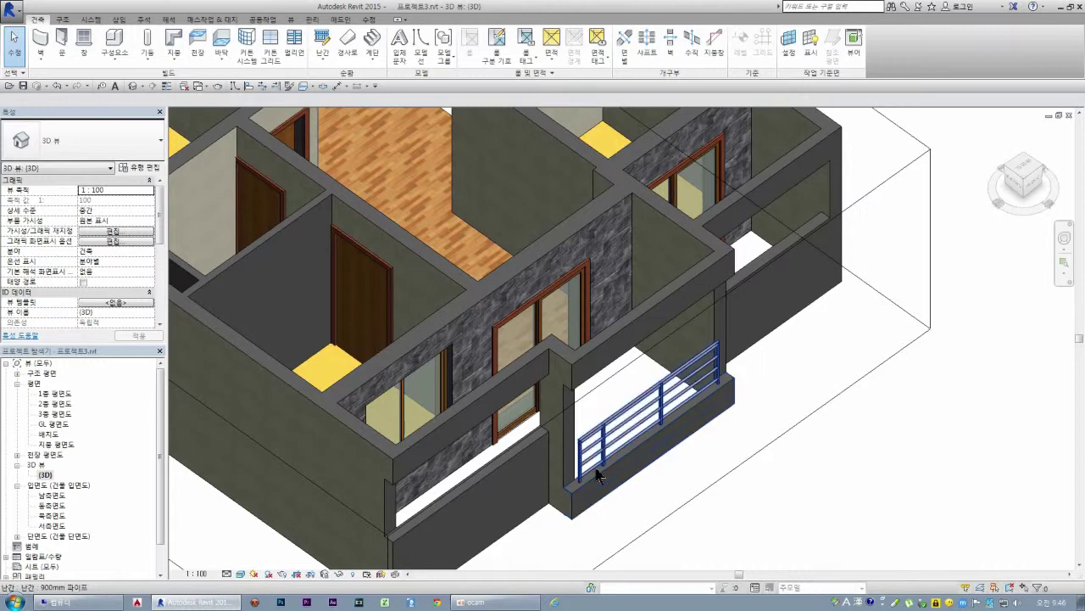
scroll(594, 475, down, 2)
scroll(576, 483, down, 1)
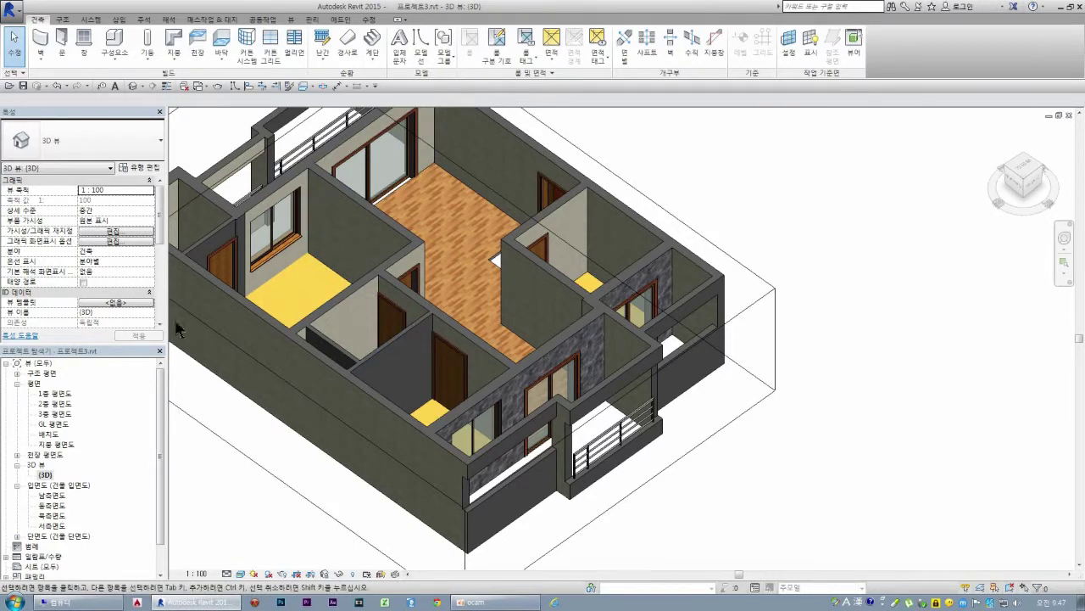
click(18, 455)
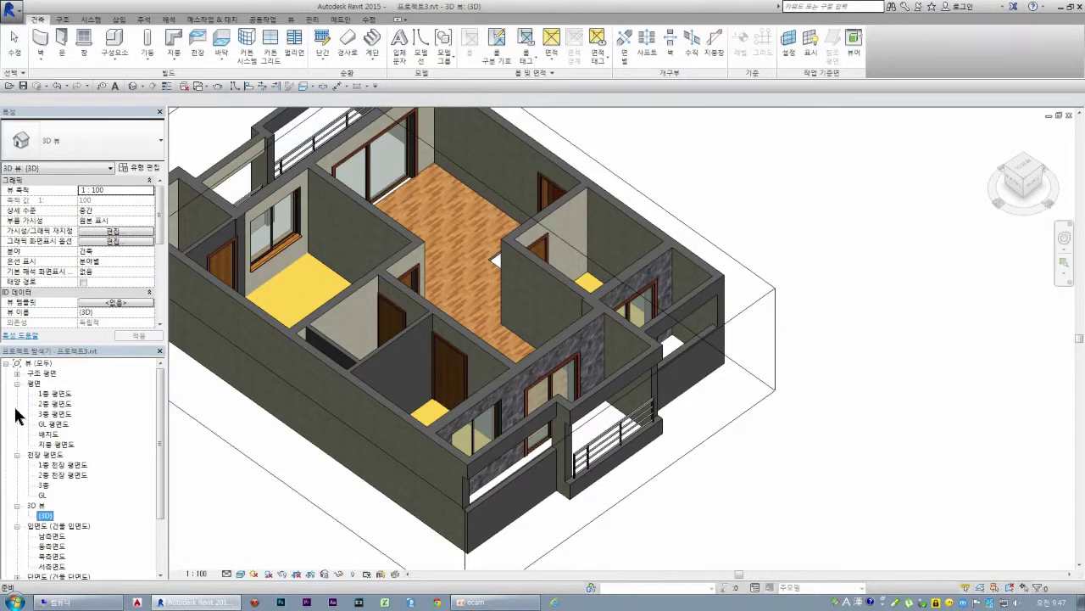
double_click(53, 466)
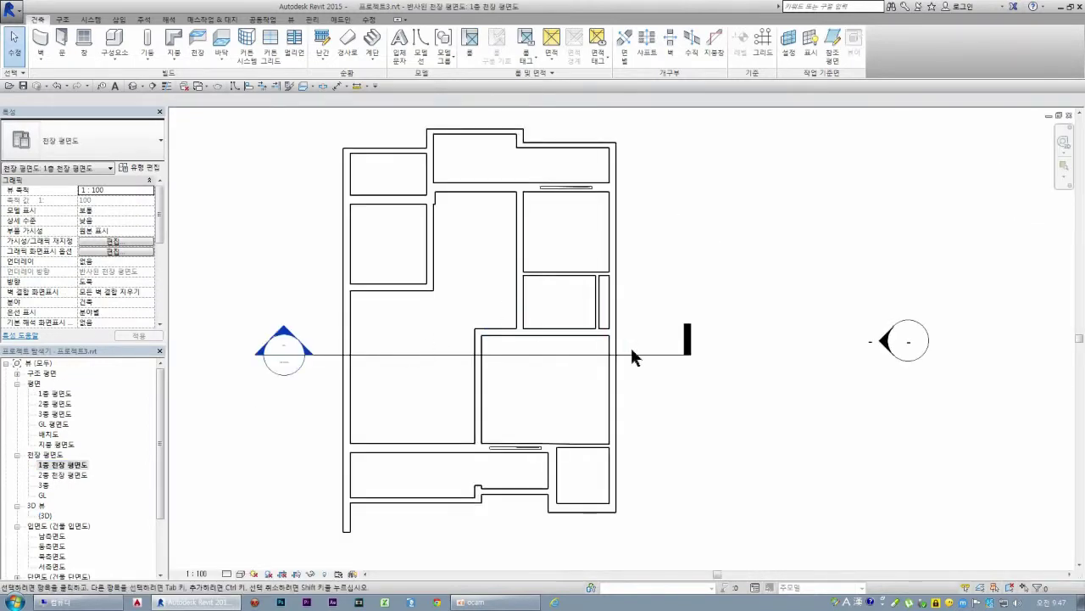
Step: Compare 1층 평면도 with 1층 천장 평면도, then start the Ceiling tool in the ceiling plan
scroll(526, 353, up, 1)
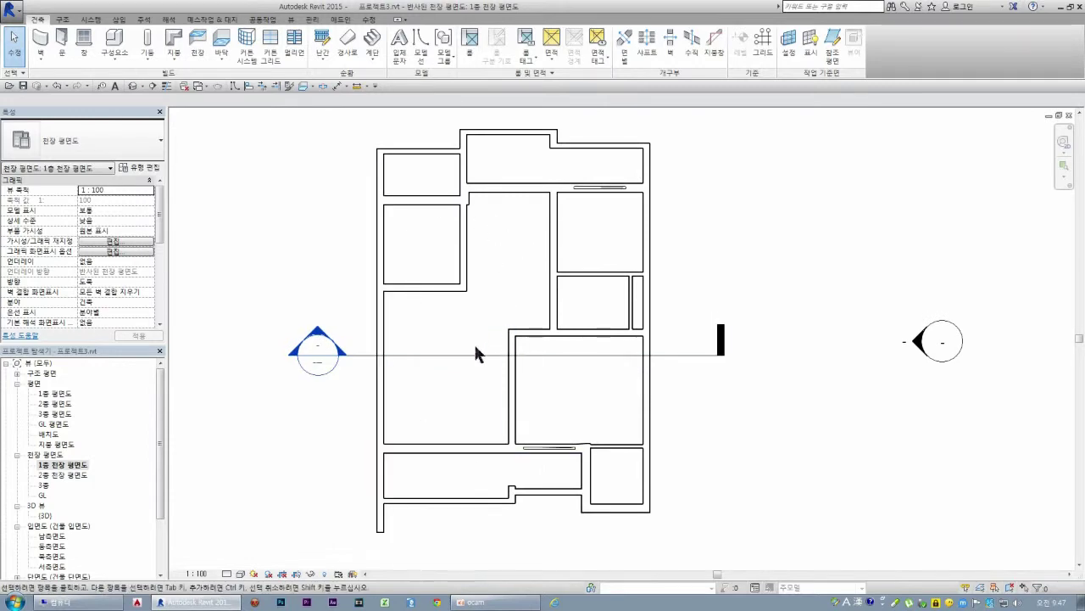
click(55, 393)
double_click(54, 393)
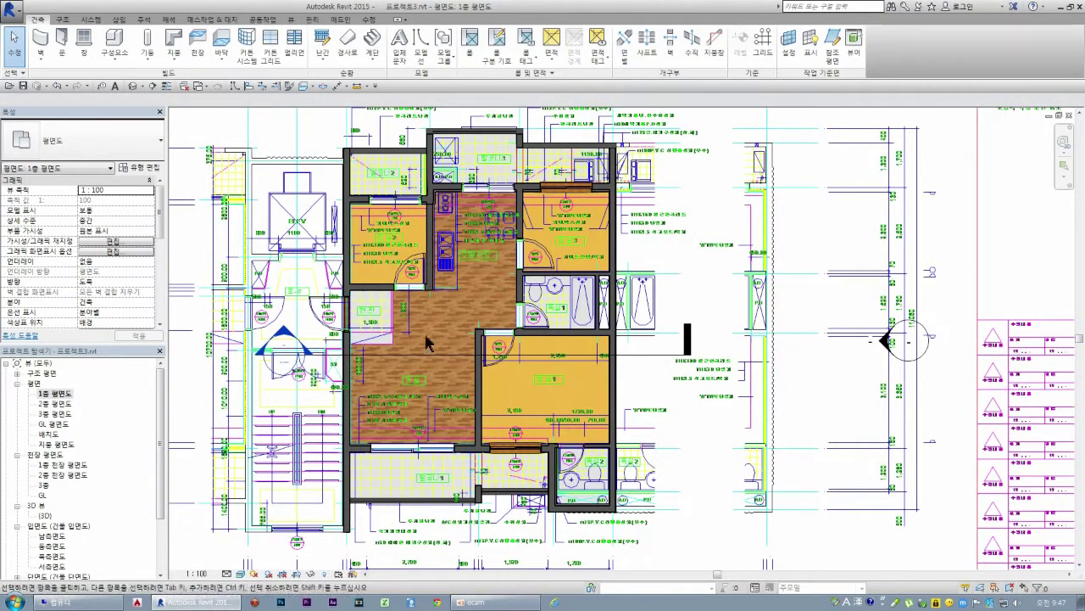
double_click(58, 464)
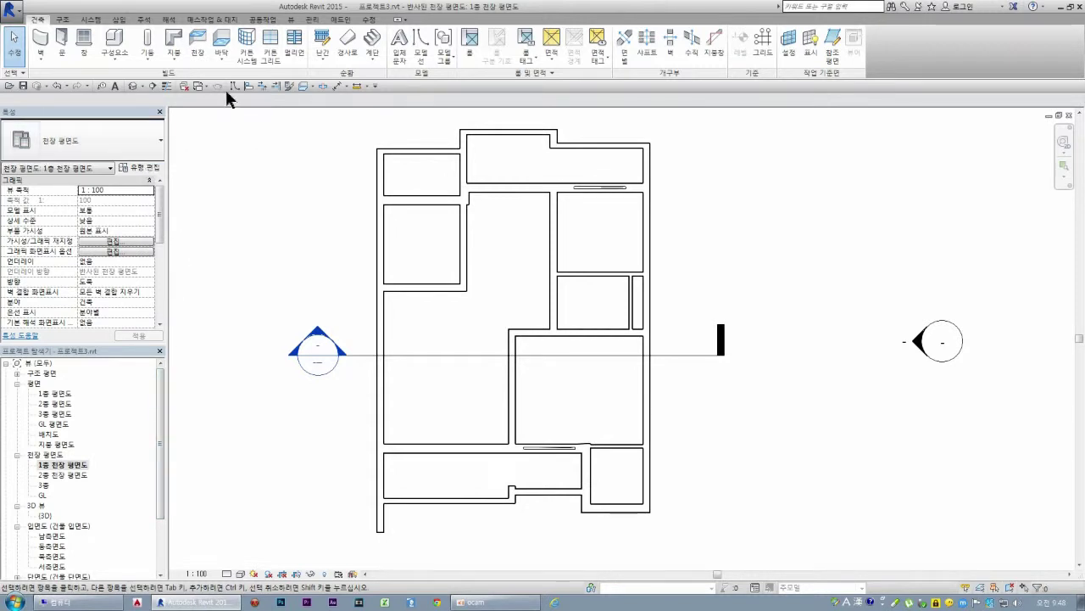
click(198, 50)
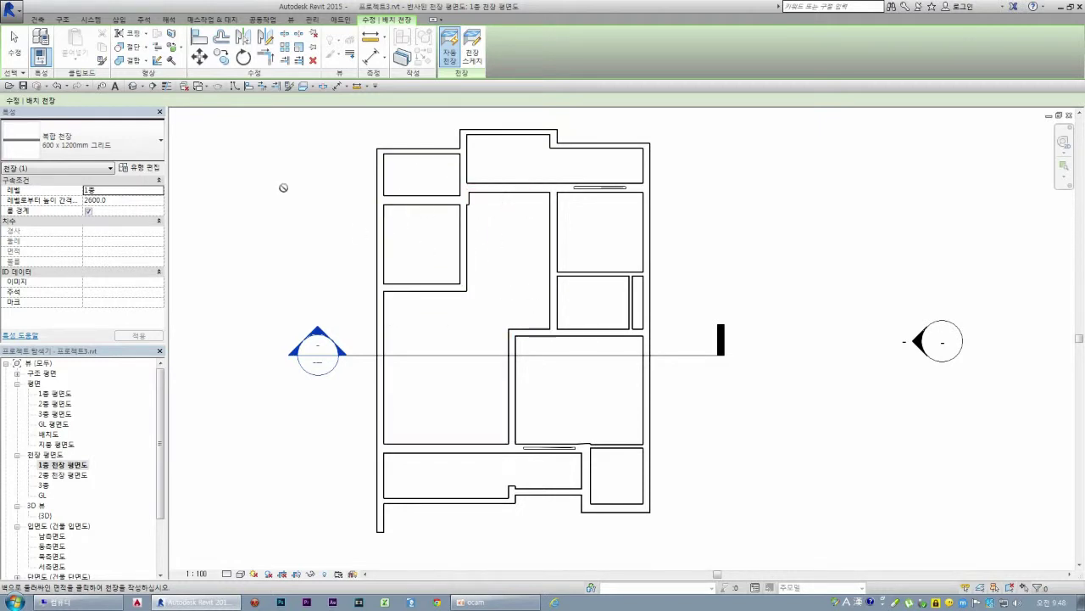
Step: Keep the 600 x 1200mm grid ceiling type and glance at its type properties
click(145, 145)
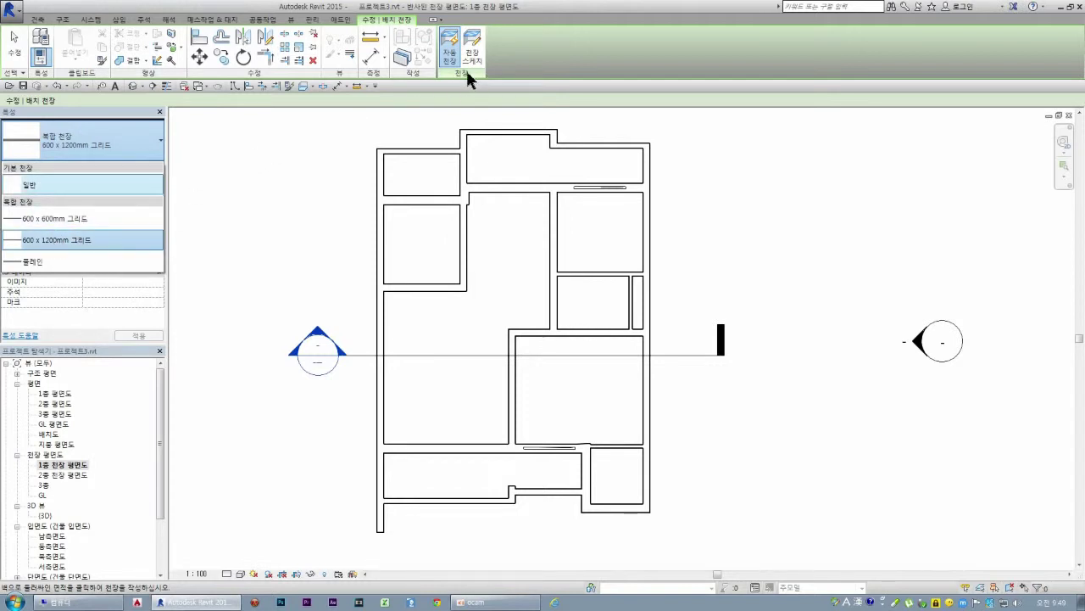
click(128, 132)
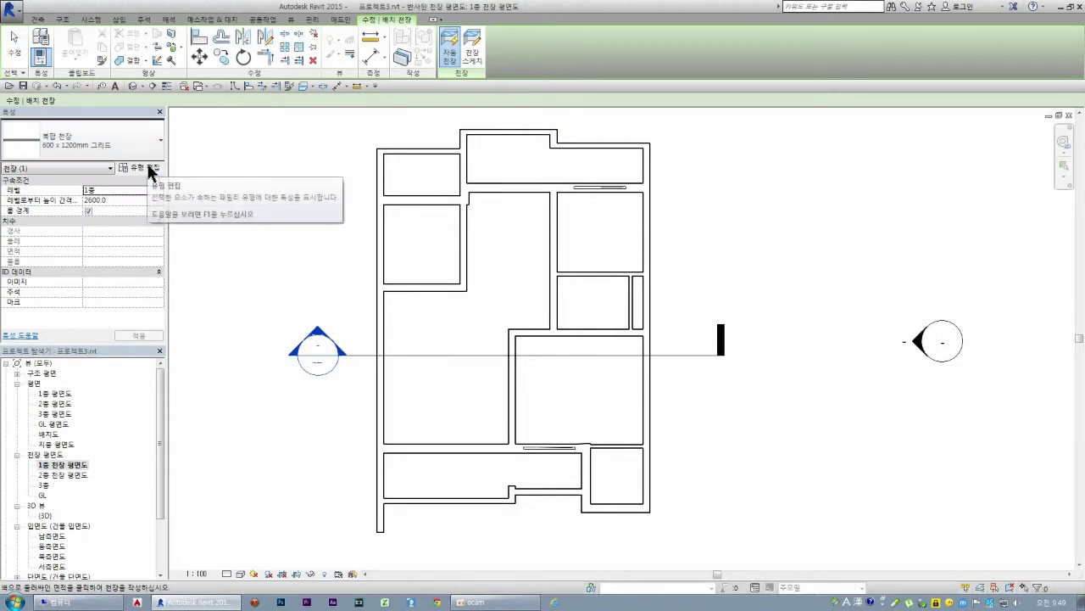
click(150, 168)
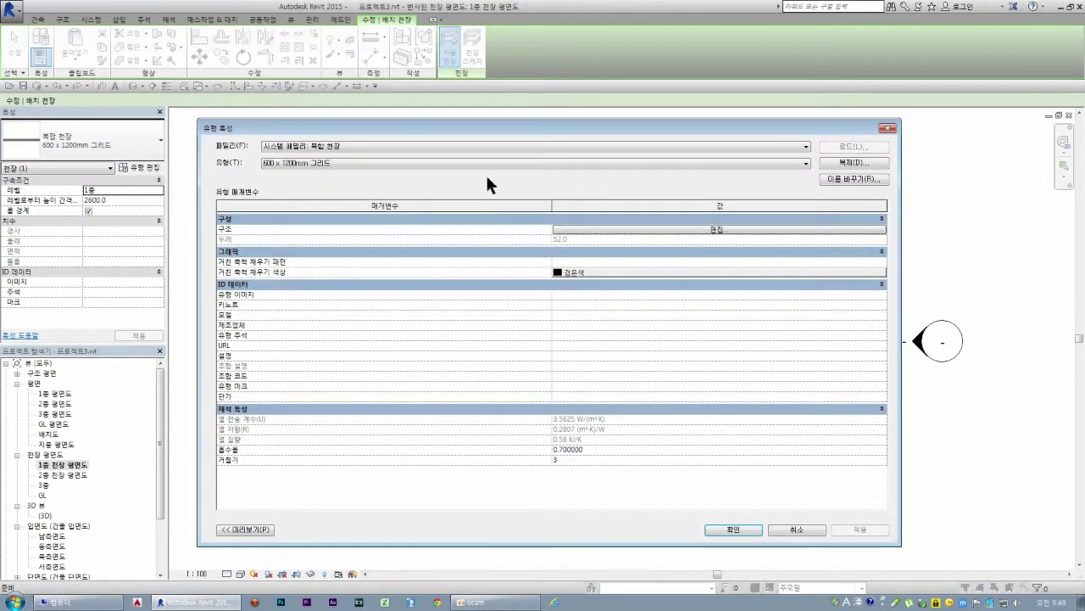
click(797, 529)
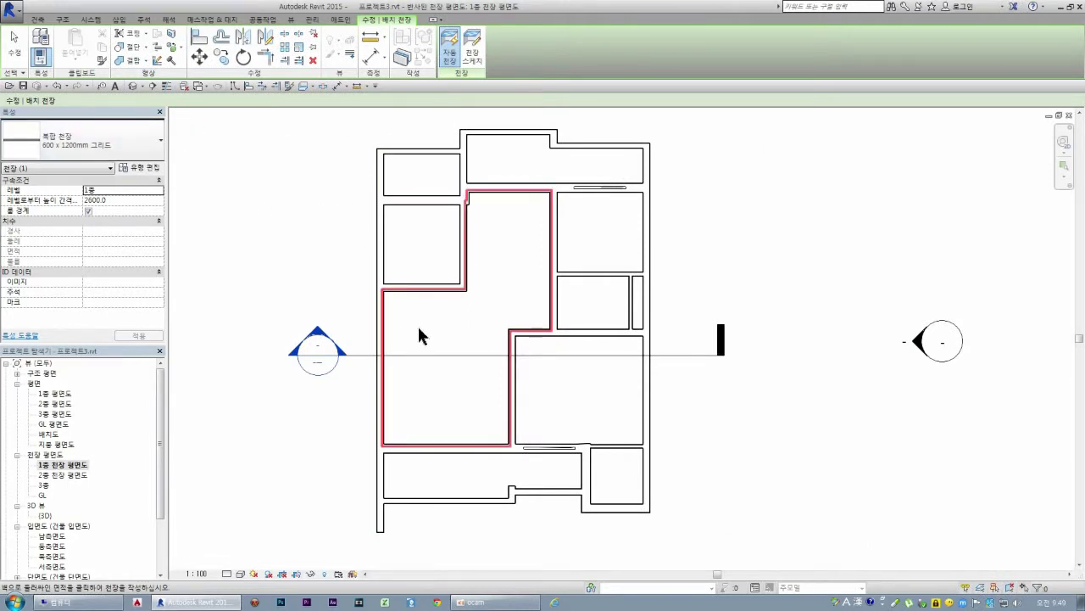
Step: Duplicate a 기본 천장 type named 일반 - 벽지마감 and open its material browser
click(141, 168)
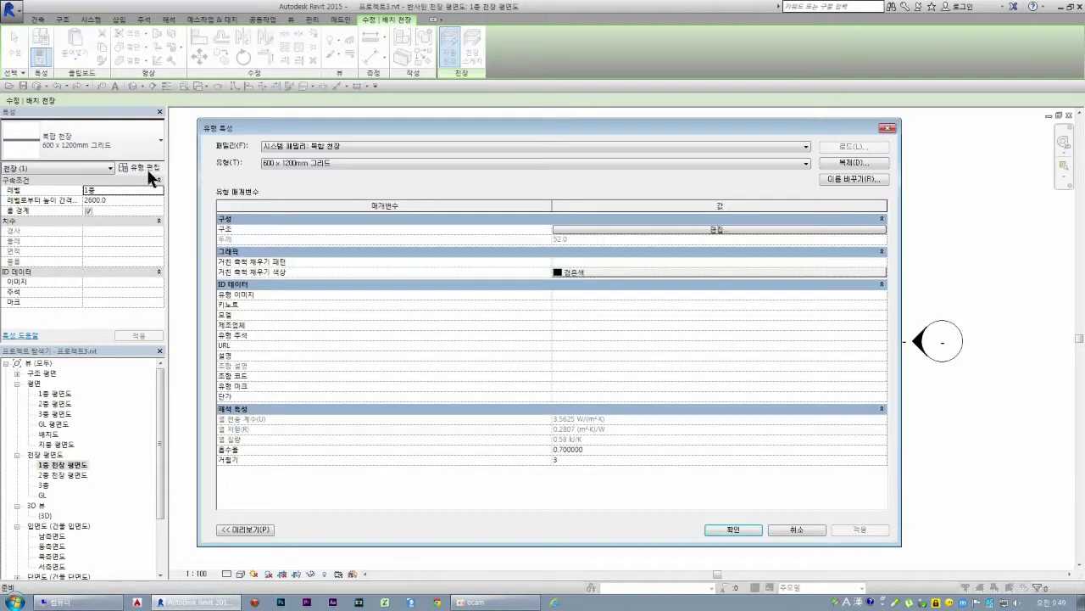
click(806, 147)
click(787, 154)
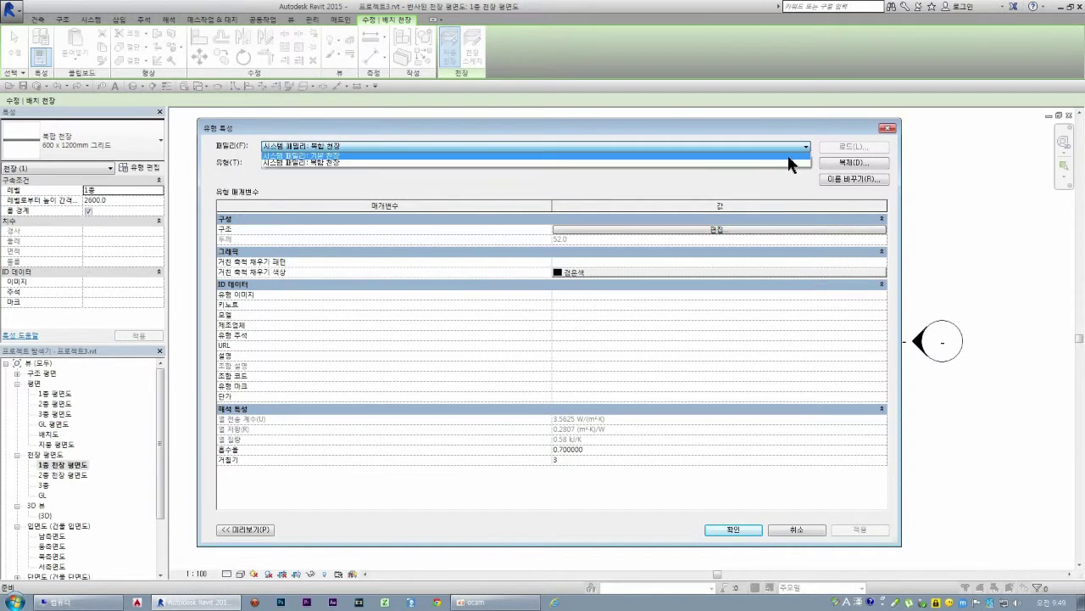
click(843, 180)
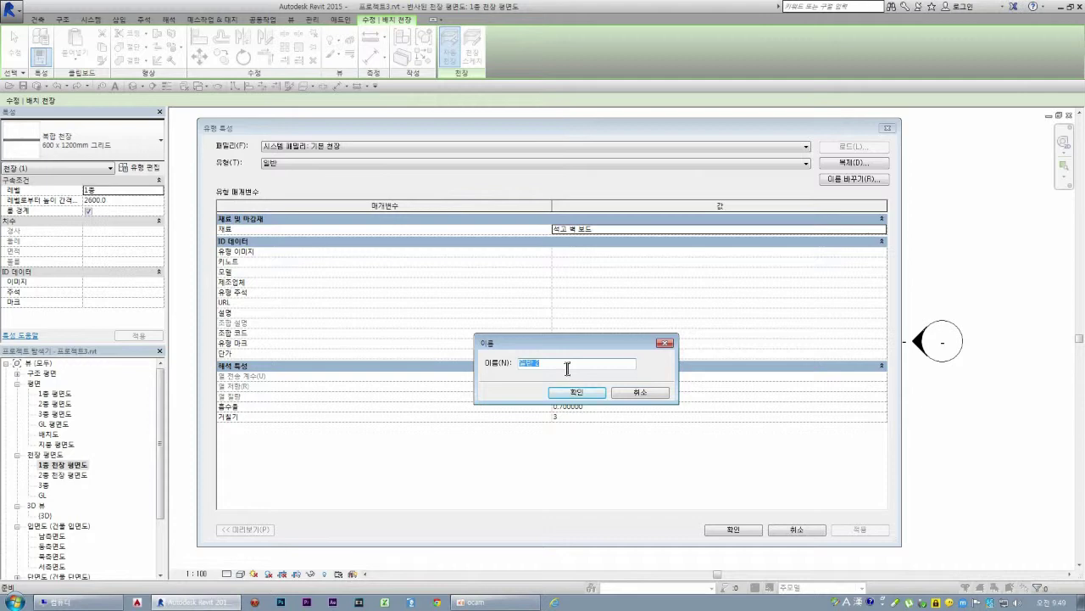
click(567, 368)
key(Hangul)
text(벽지마감)
click(576, 392)
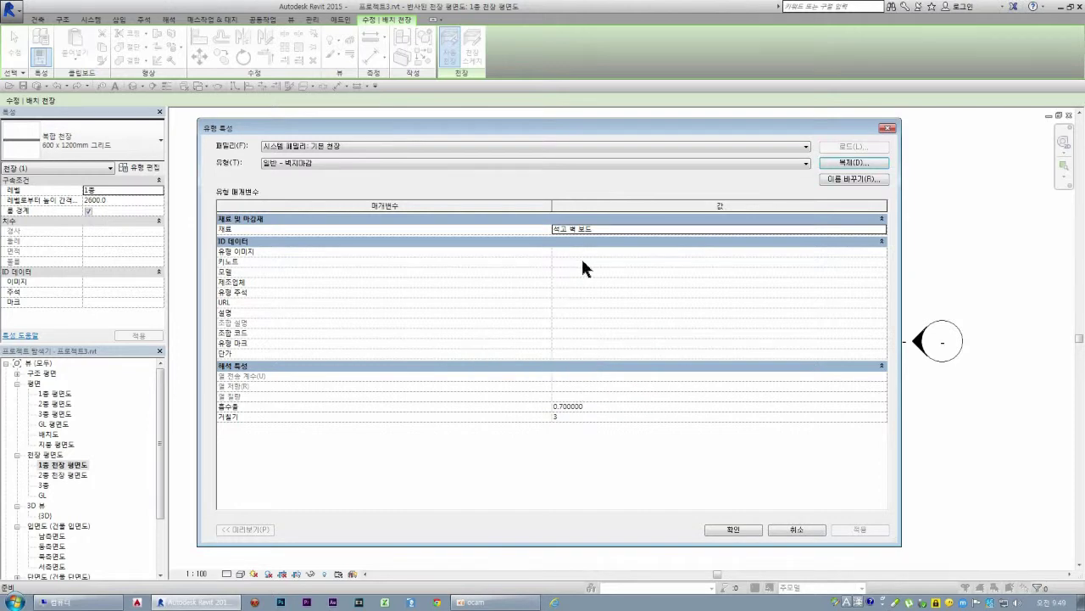
click(653, 228)
click(882, 229)
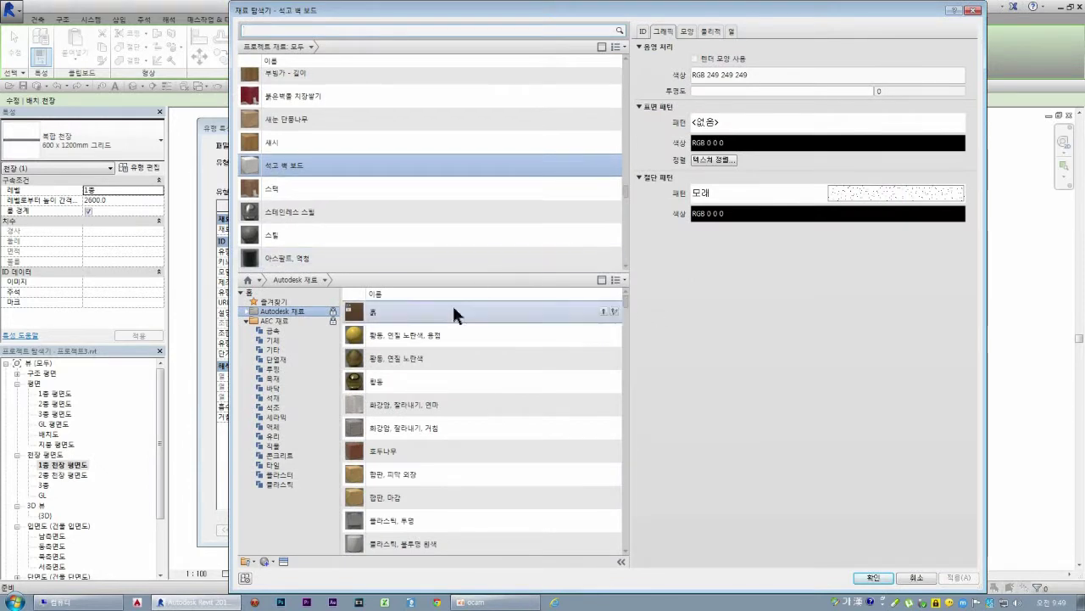
Step: Browse the fabric and AEC 기타 materials, previewing 흙, then close the browser
click(276, 447)
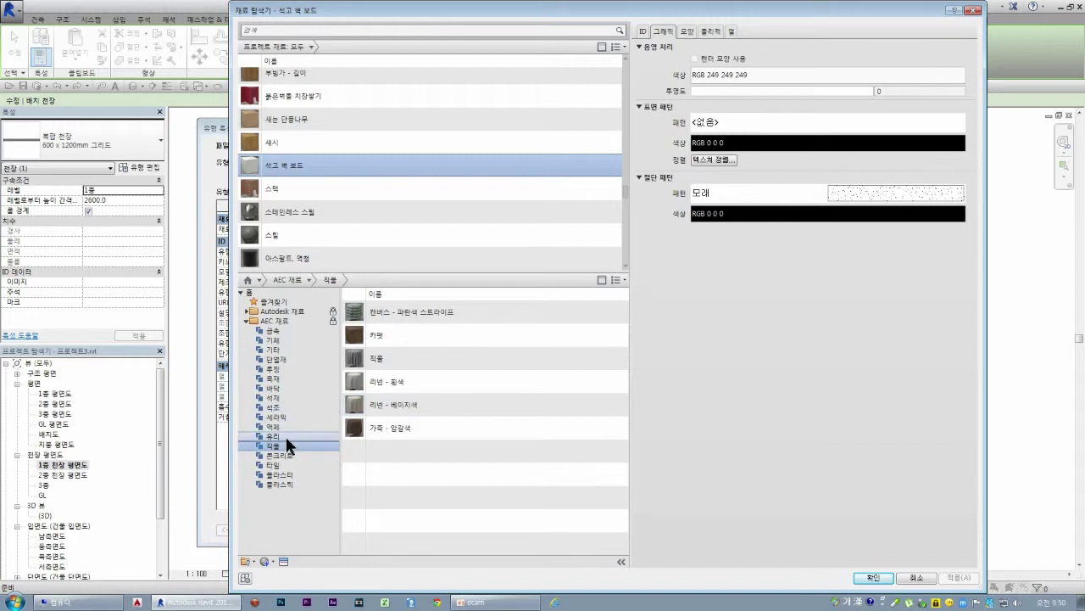
click(276, 349)
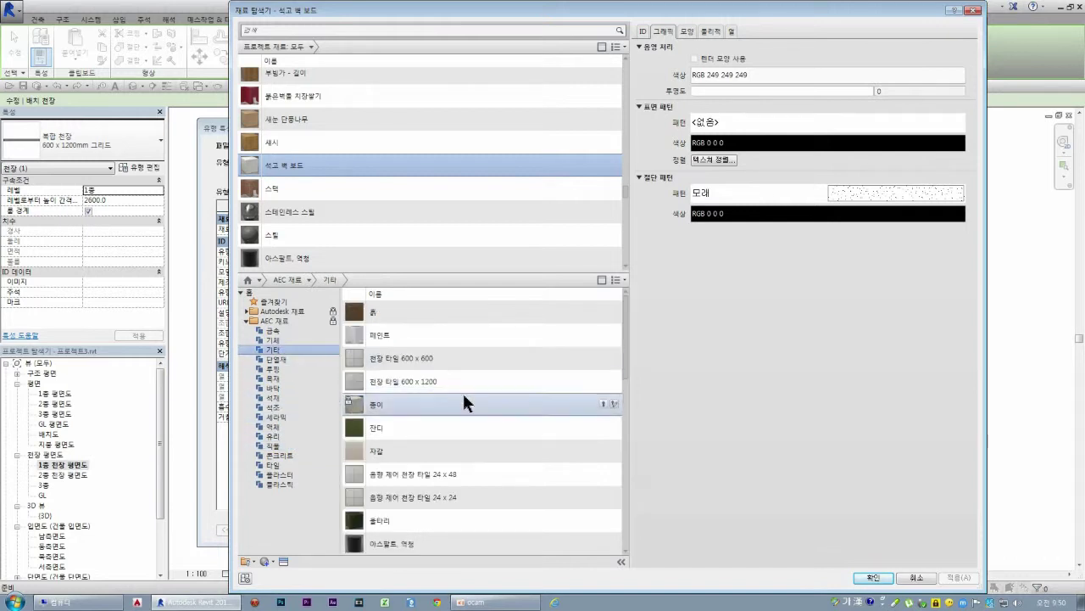
click(365, 408)
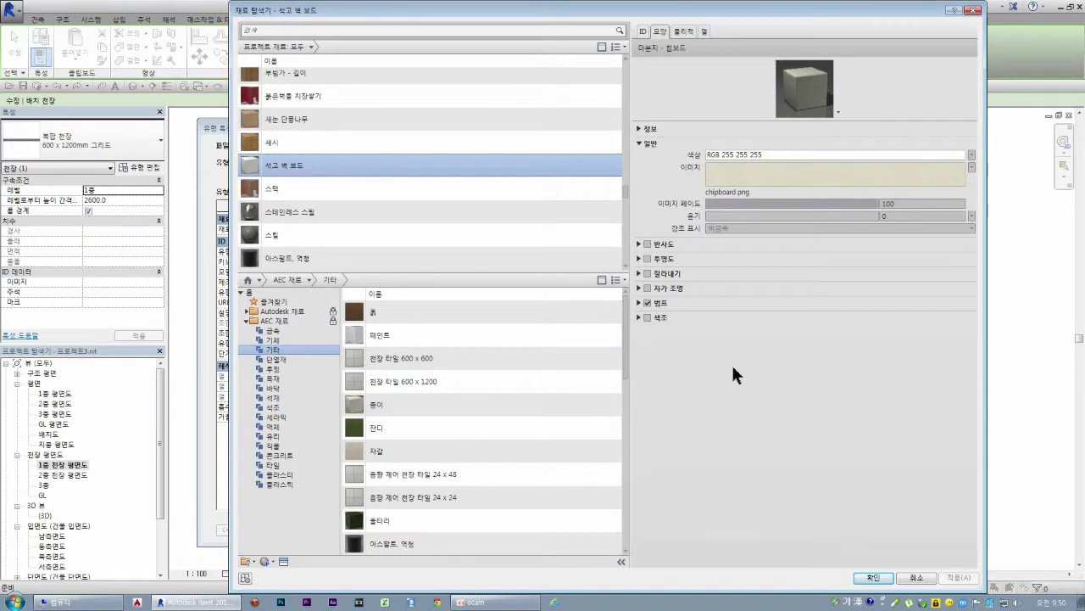
click(875, 580)
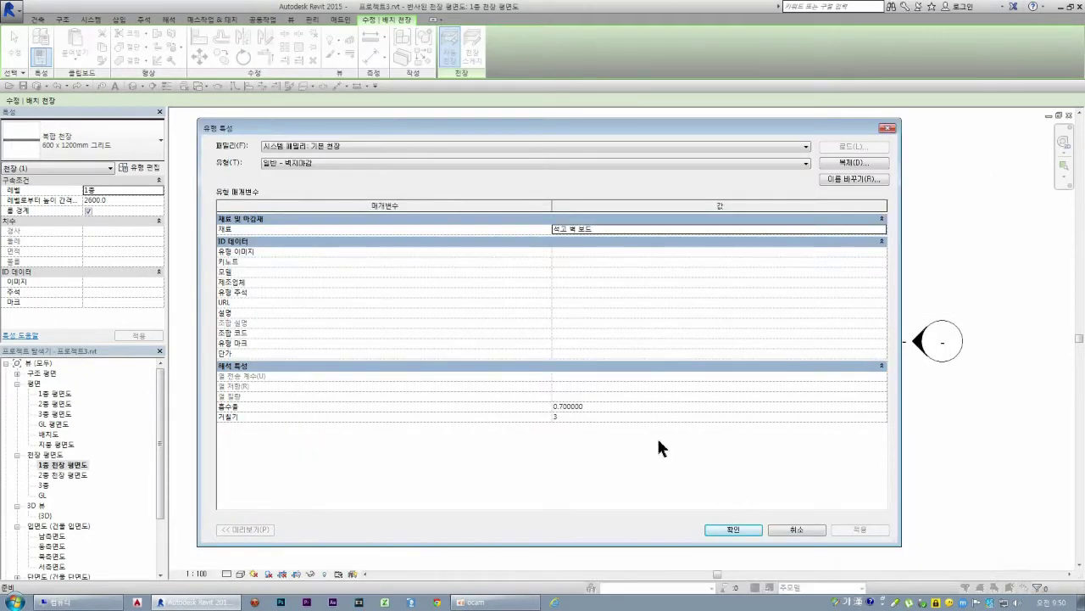
Step: Add 종이 from AEC 기타, check its appearance, and confirm it as the ceiling material
click(882, 229)
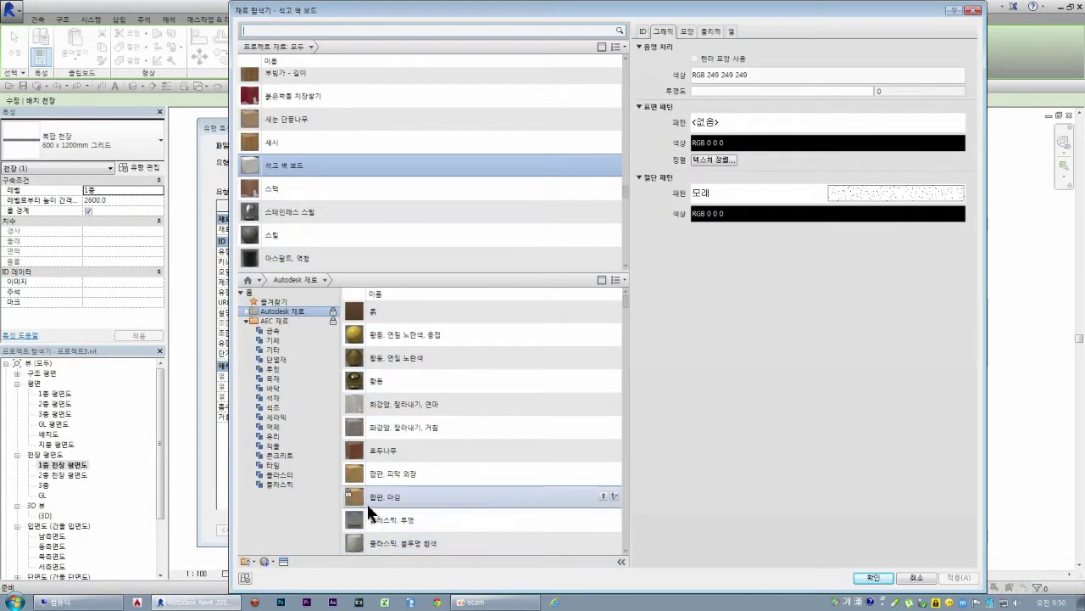
click(276, 350)
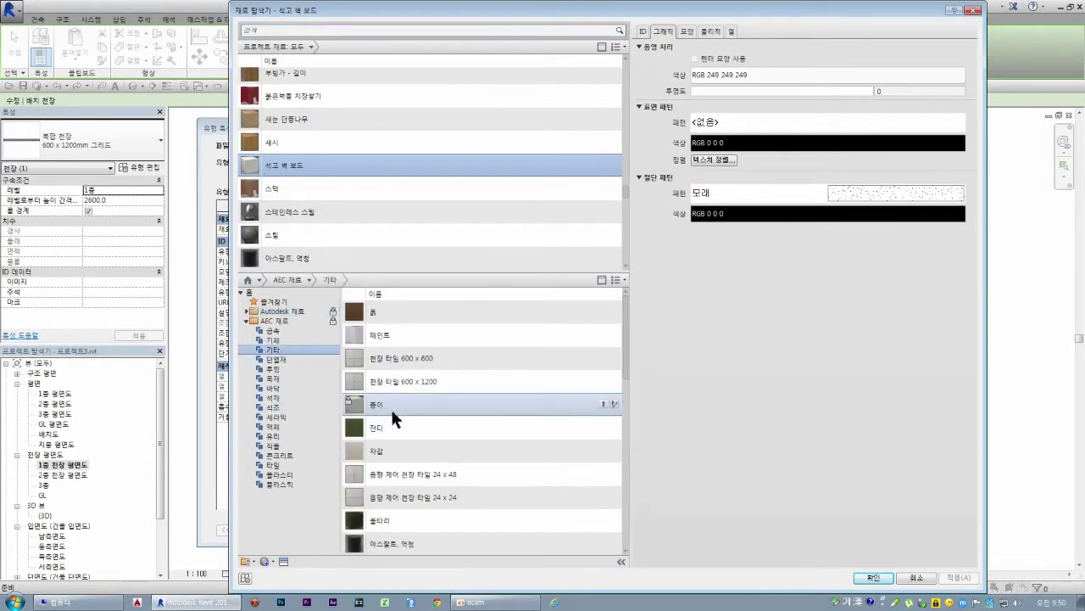
double_click(377, 403)
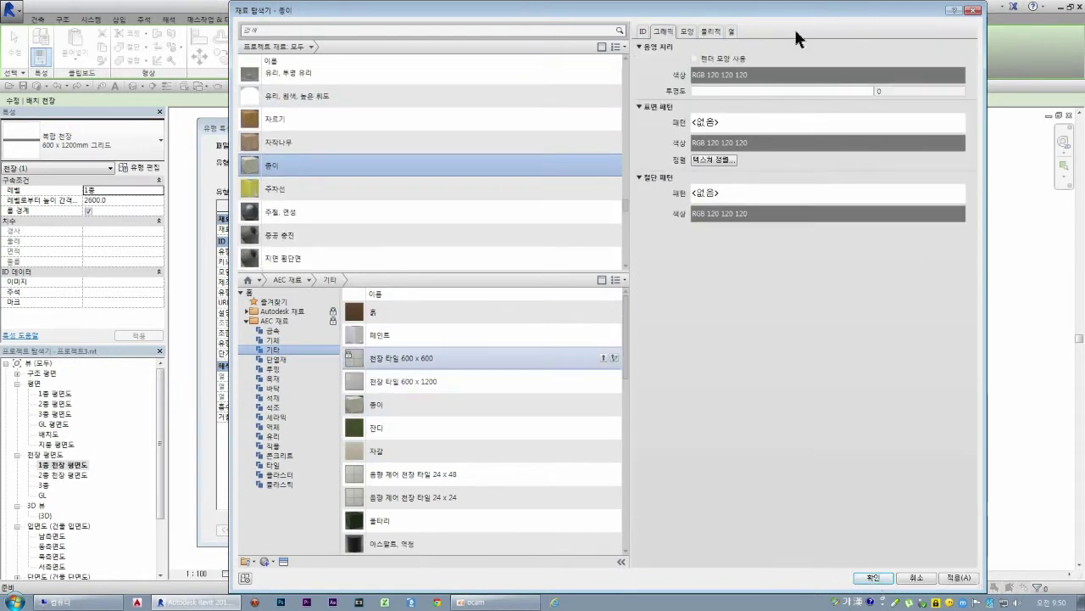
click(690, 32)
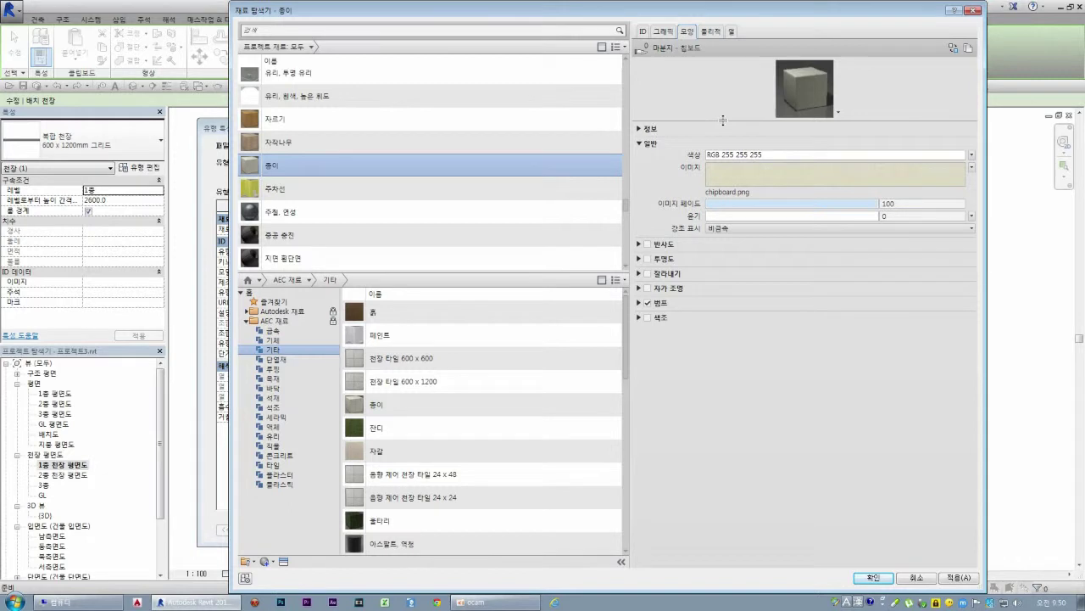
click(804, 88)
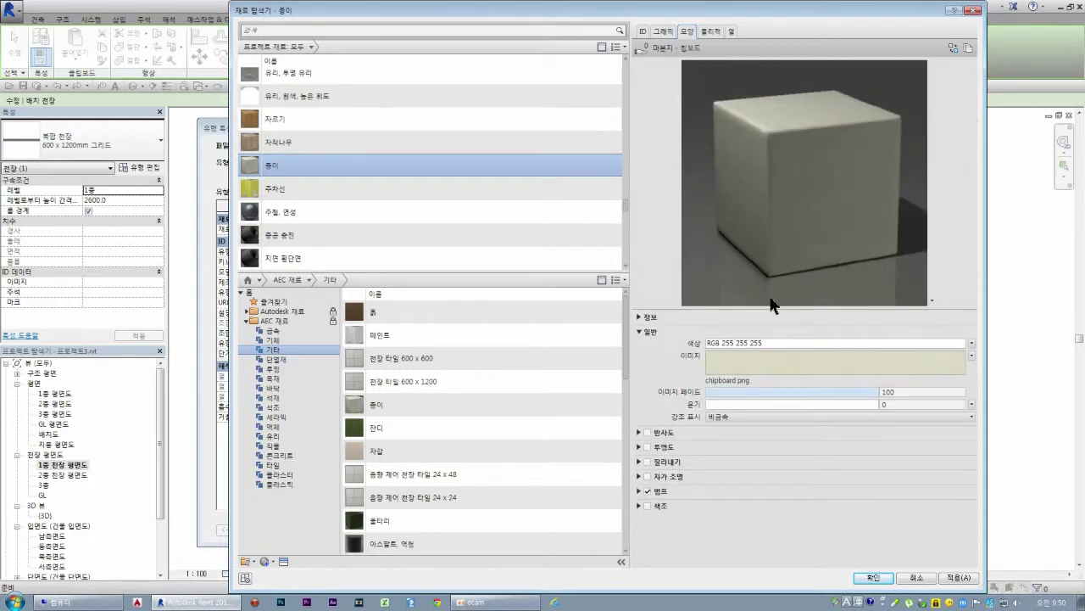
click(958, 578)
click(879, 580)
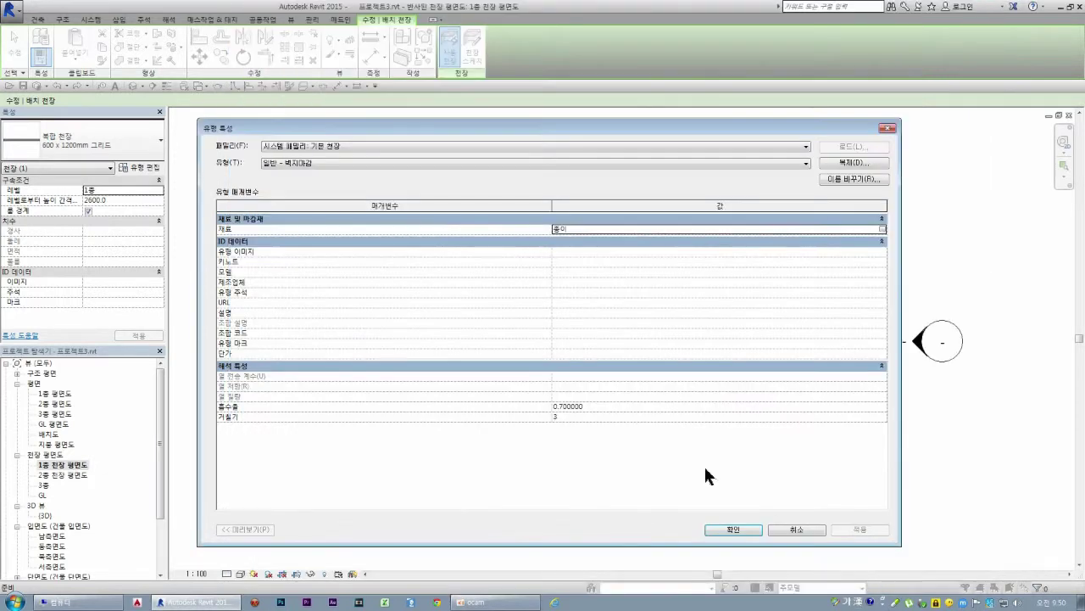
click(735, 530)
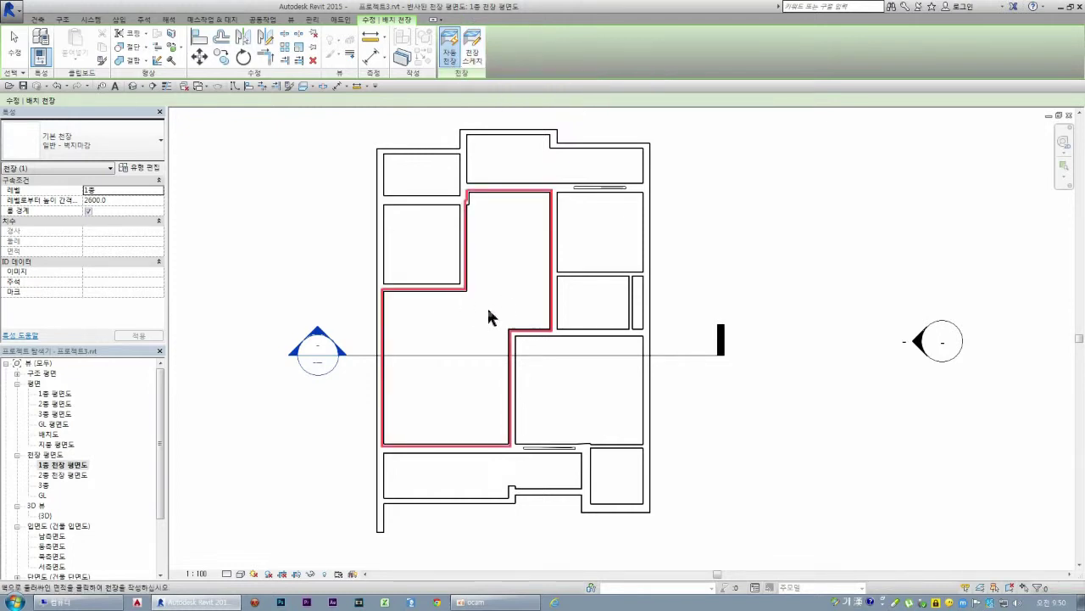
Step: Try sketching a ceiling boundary from the large room, then cancel and discard the sketch
click(472, 53)
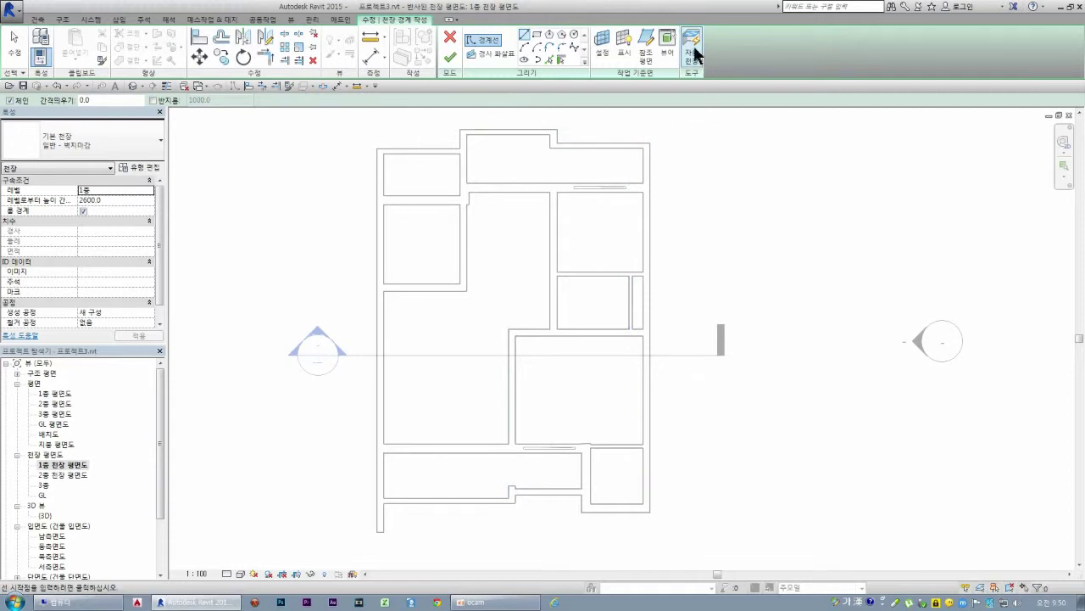
click(694, 46)
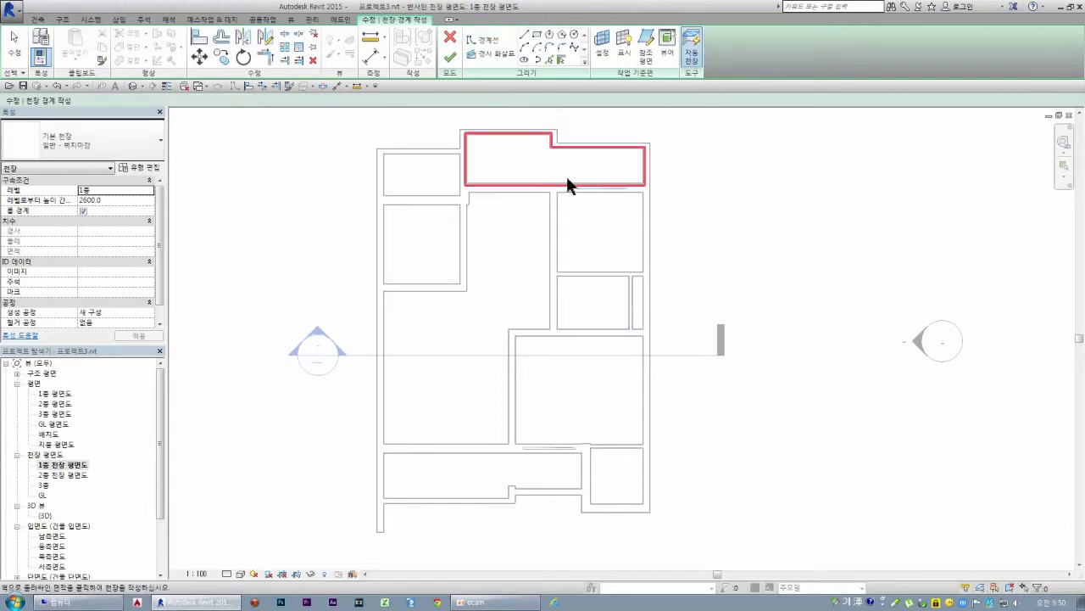
click(490, 252)
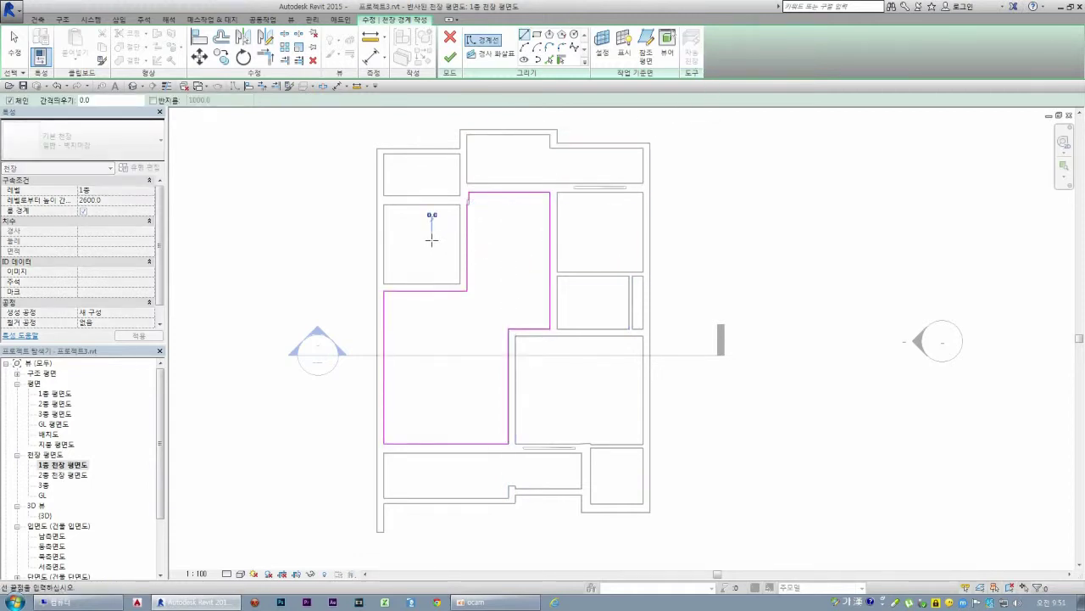
key(Escape)
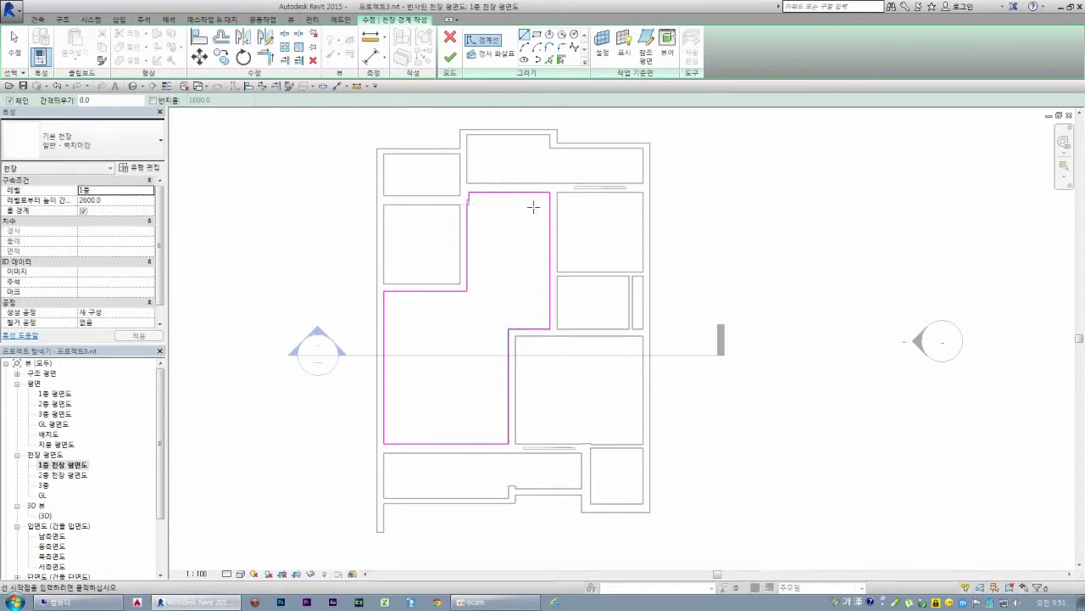
key(Escape)
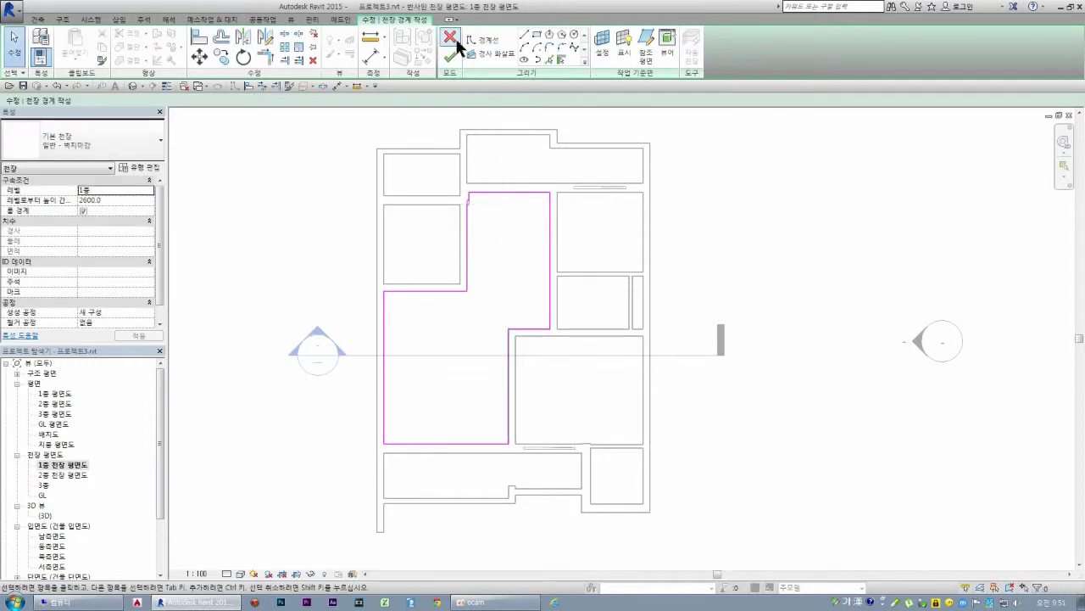
click(450, 37)
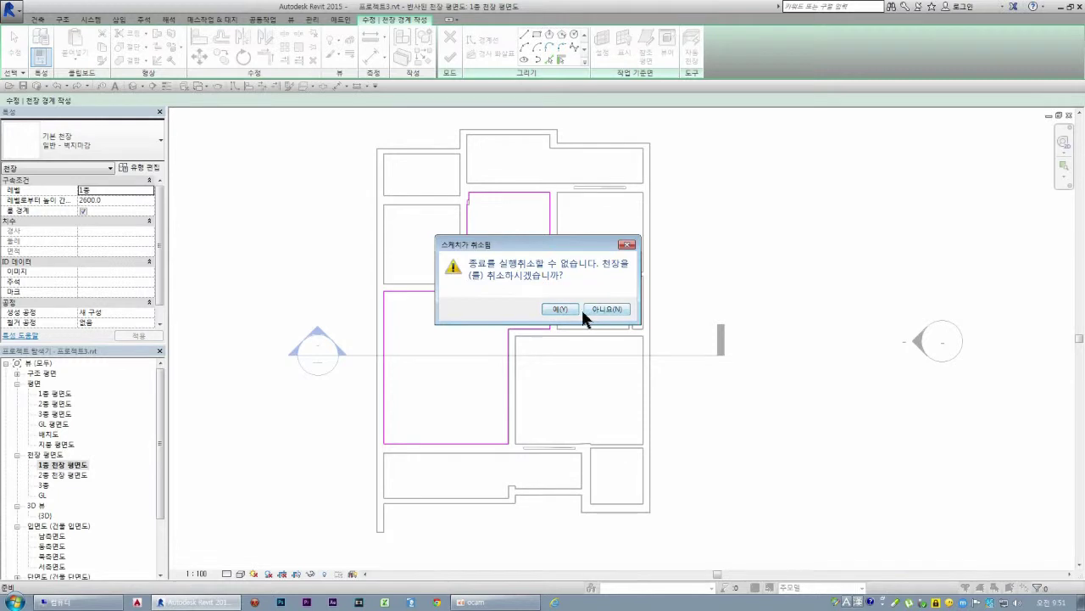
click(573, 310)
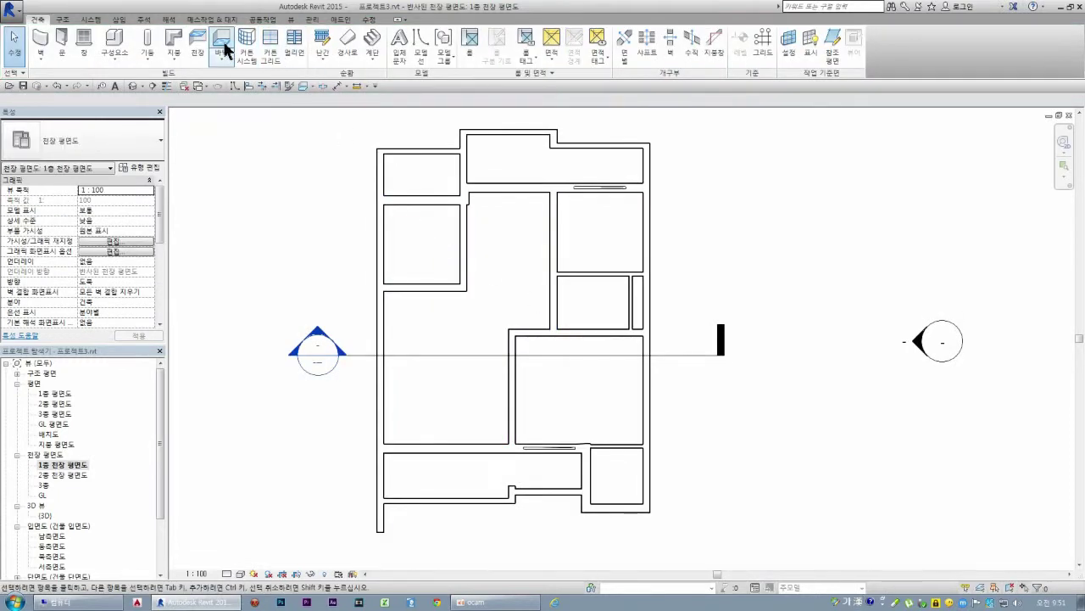
Step: Place an automatic 일반 - 벽지마감 ceiling in the large left room and view it in 3D
click(199, 43)
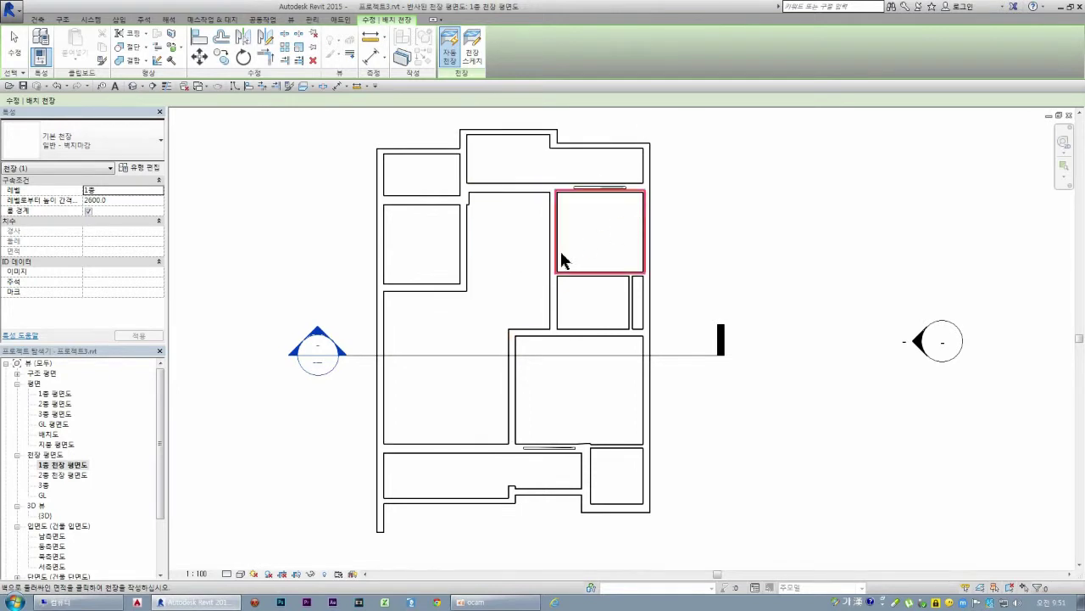
click(531, 283)
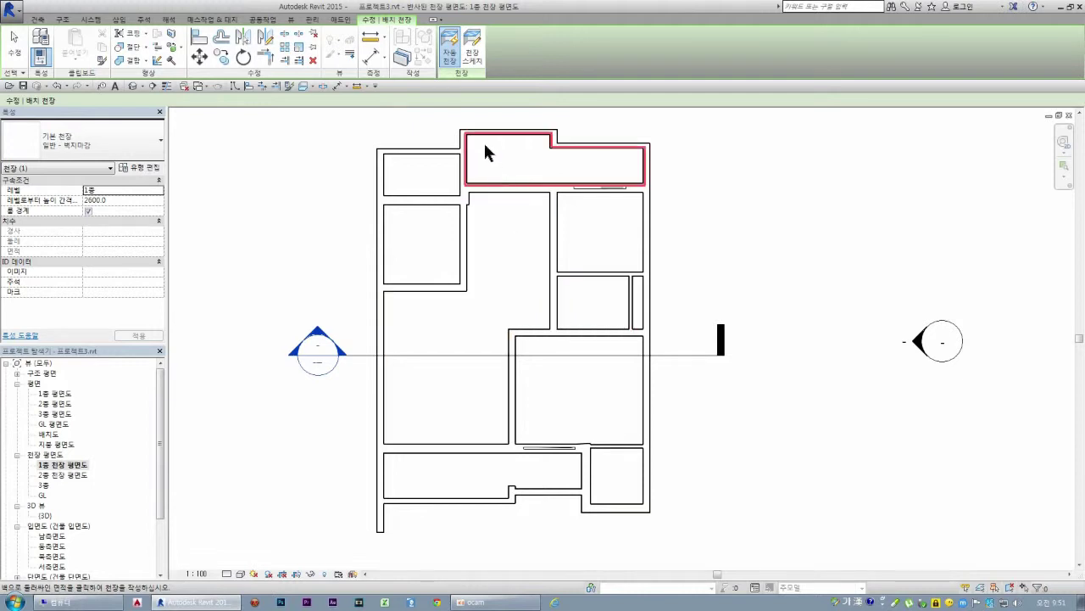
key(Escape)
key(Escape)
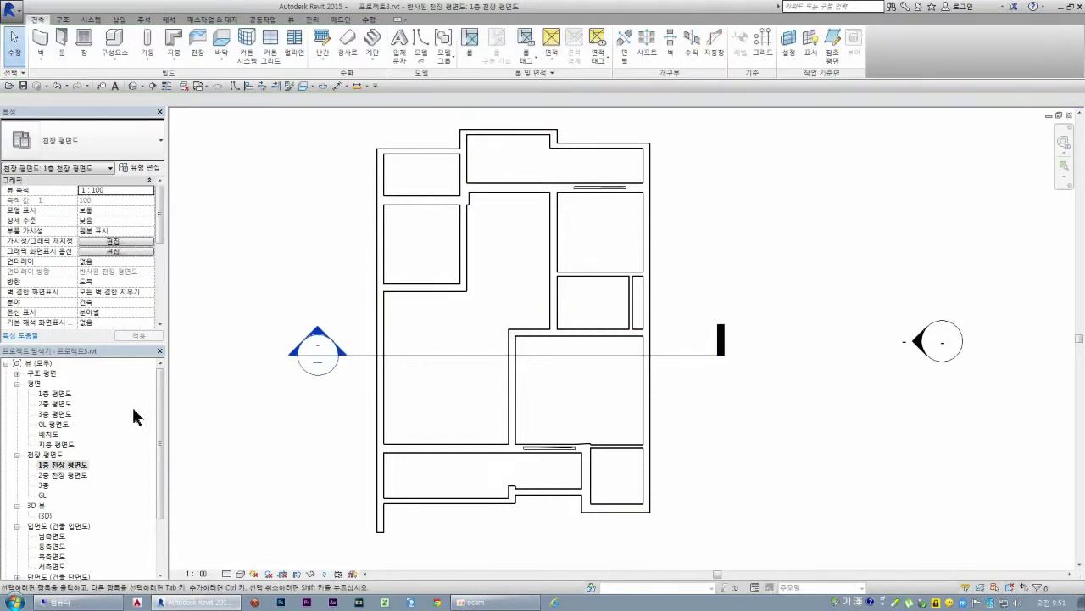
double_click(44, 514)
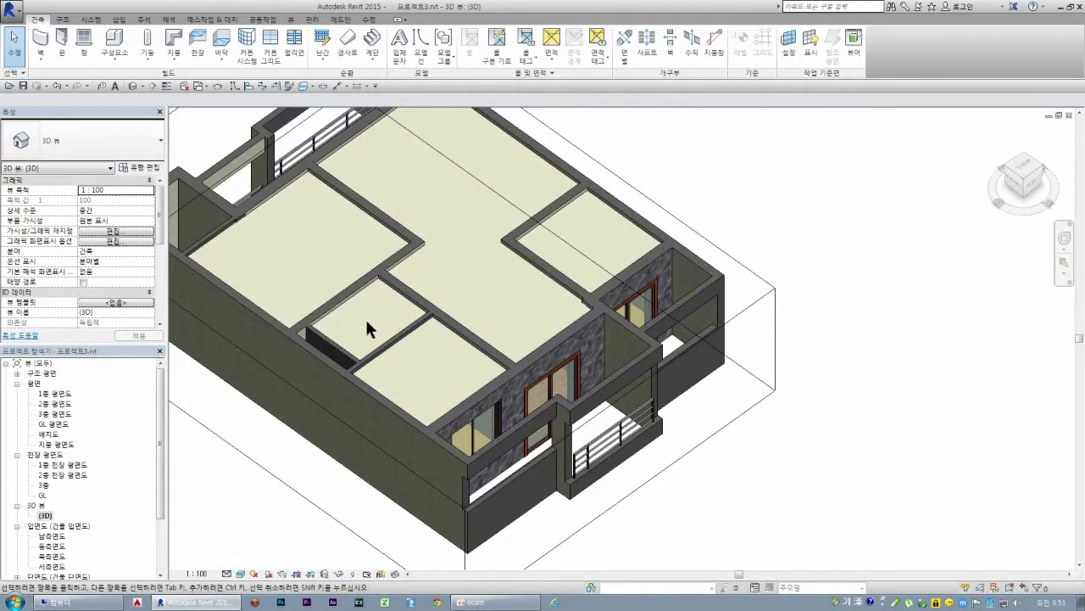
Step: Remove the small room's ceiling to see inside, then pick and deselect nearby walls
click(402, 303)
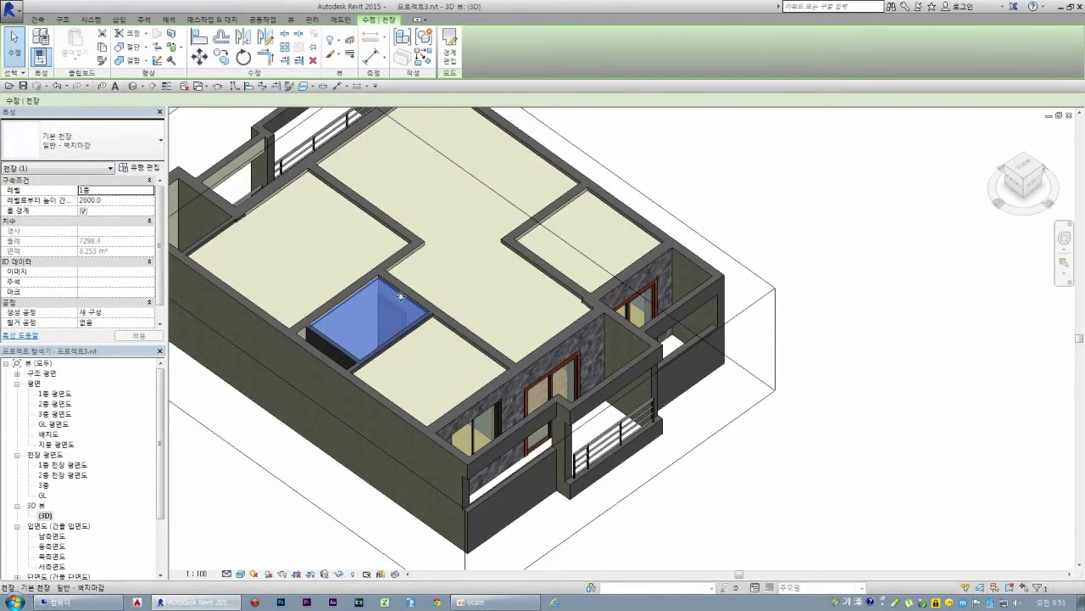
key(Delete)
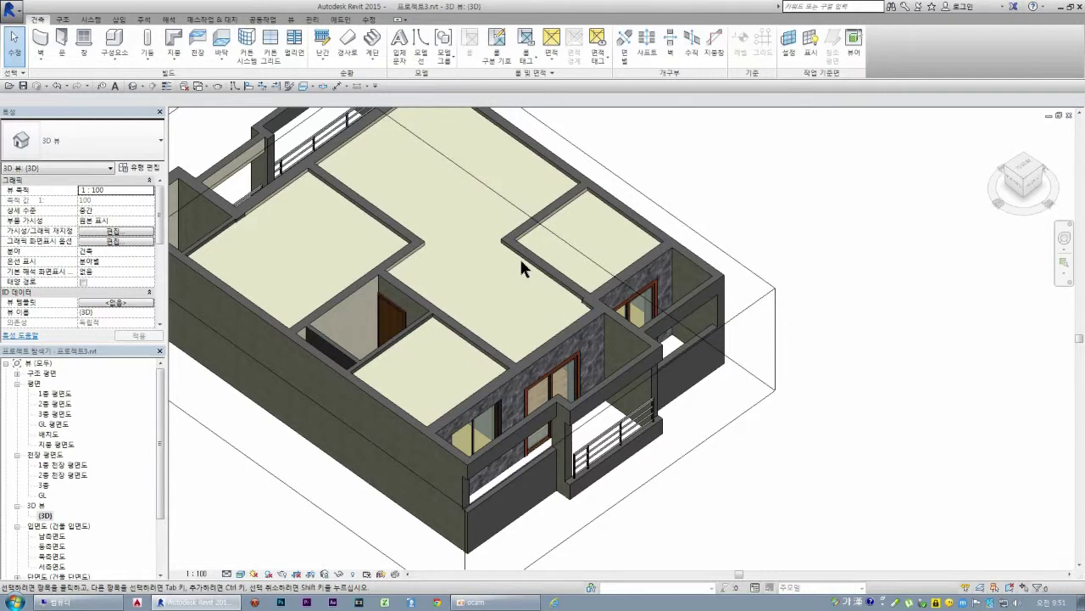
click(519, 271)
key(Escape)
click(526, 270)
key(Escape)
click(532, 270)
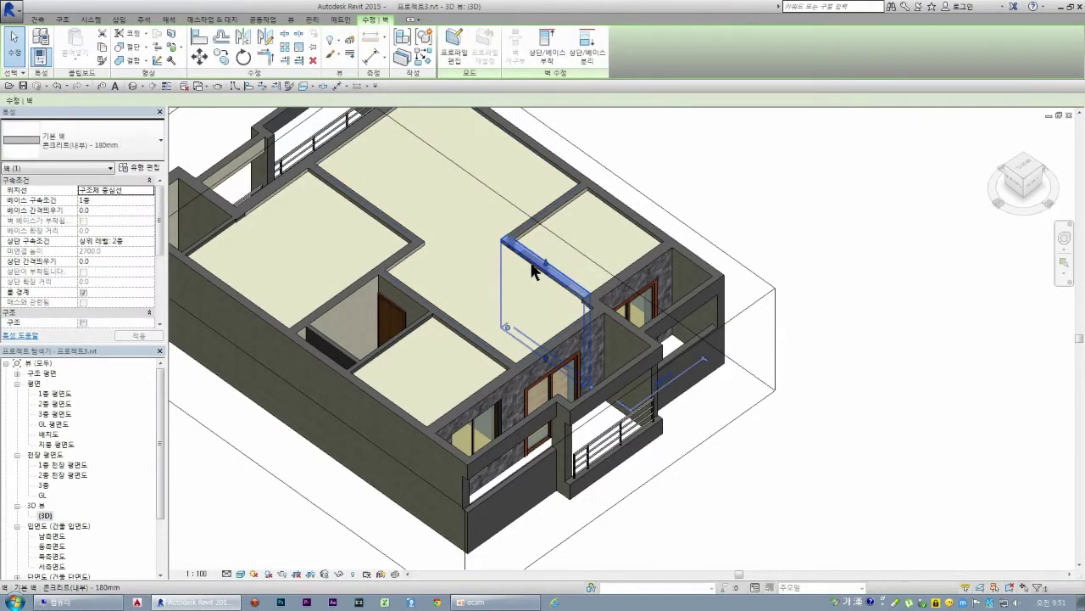
key(Escape)
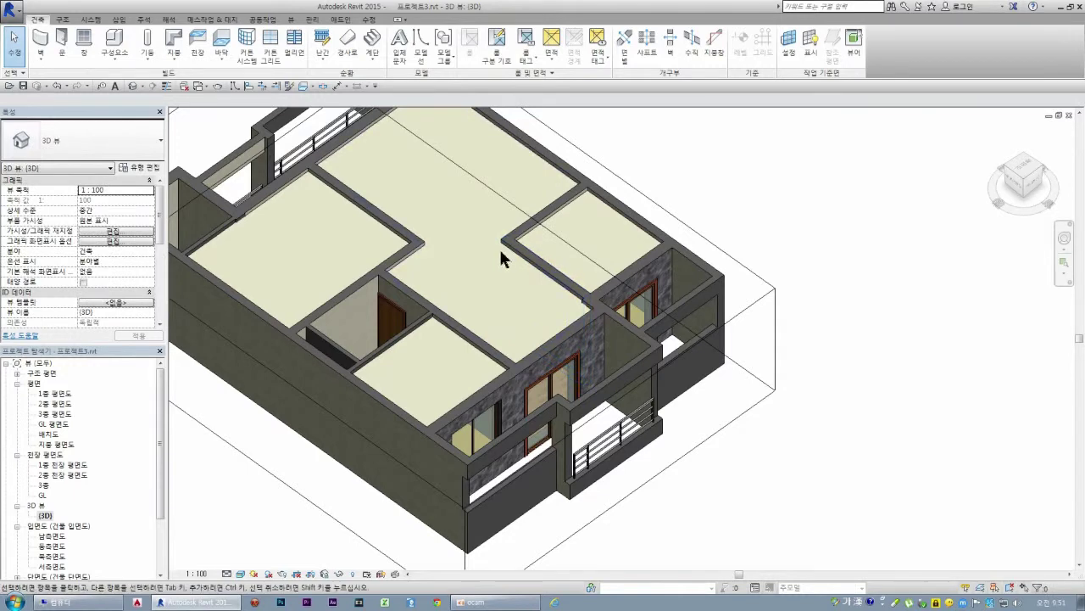
Step: Remove the main room's ceiling, restore it with undo, and zoom out
key(Tab)
click(506, 256)
key(Delete)
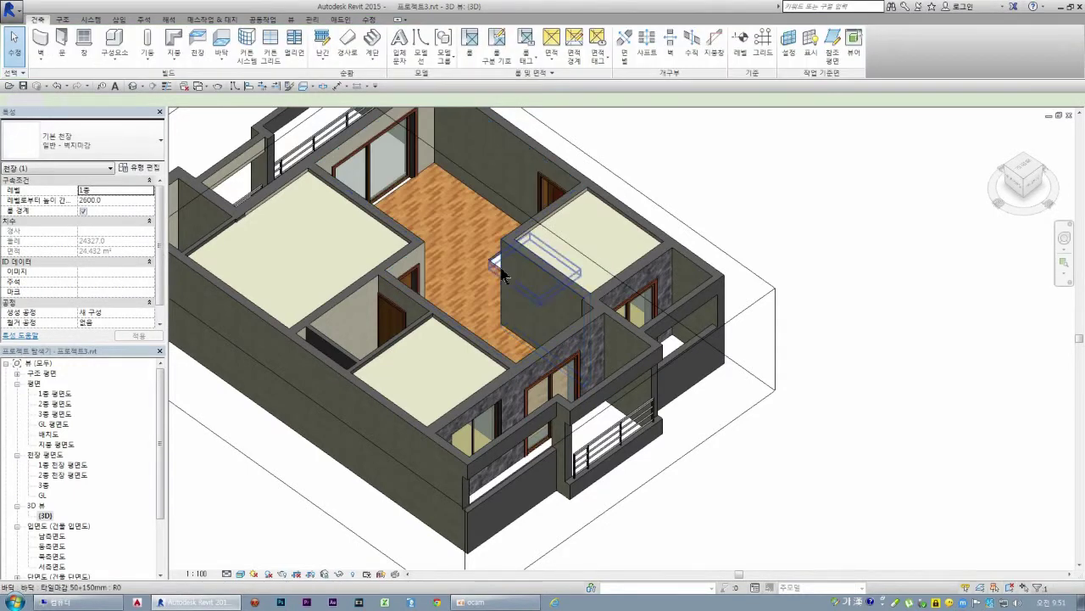
key(ctrl+z)
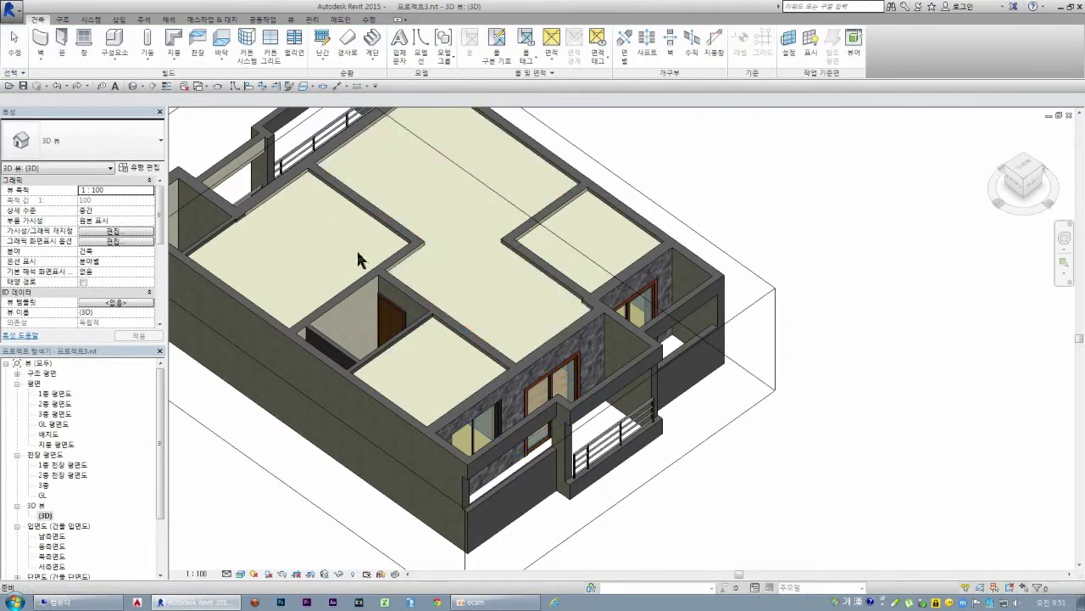
key(Escape)
scroll(499, 373, down, 2)
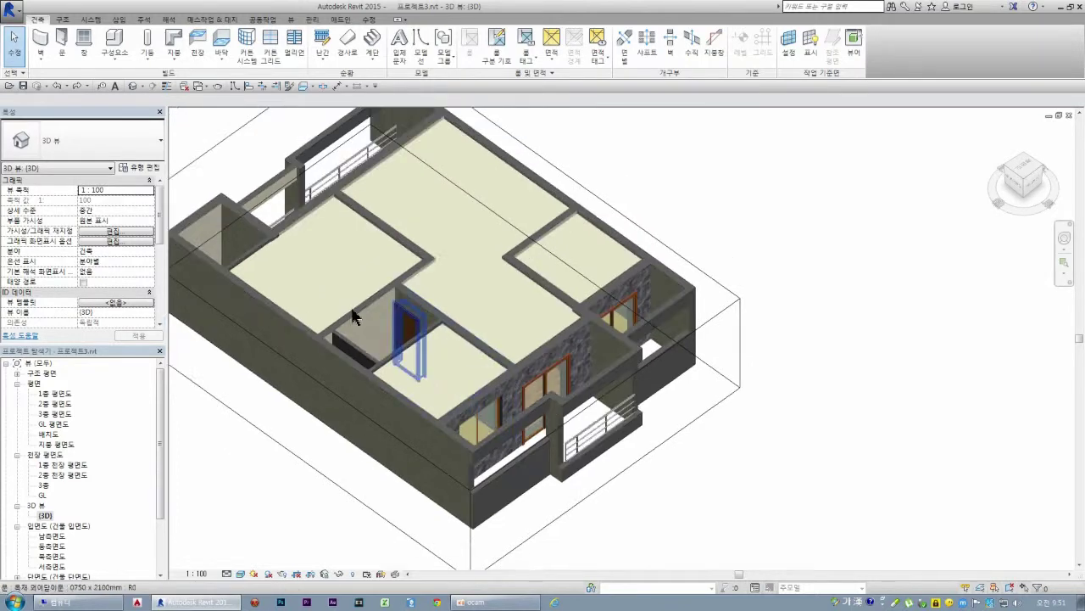
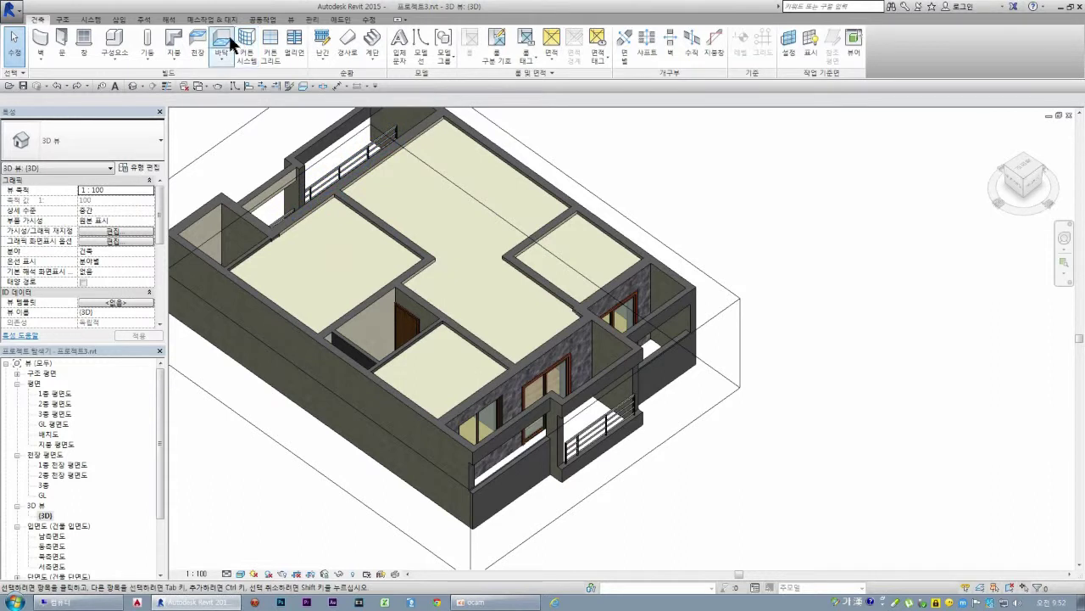
Step: Show the 1층 천장 평면도 ceiling plan in Realistic style and open the basic ceiling's type properties
click(197, 42)
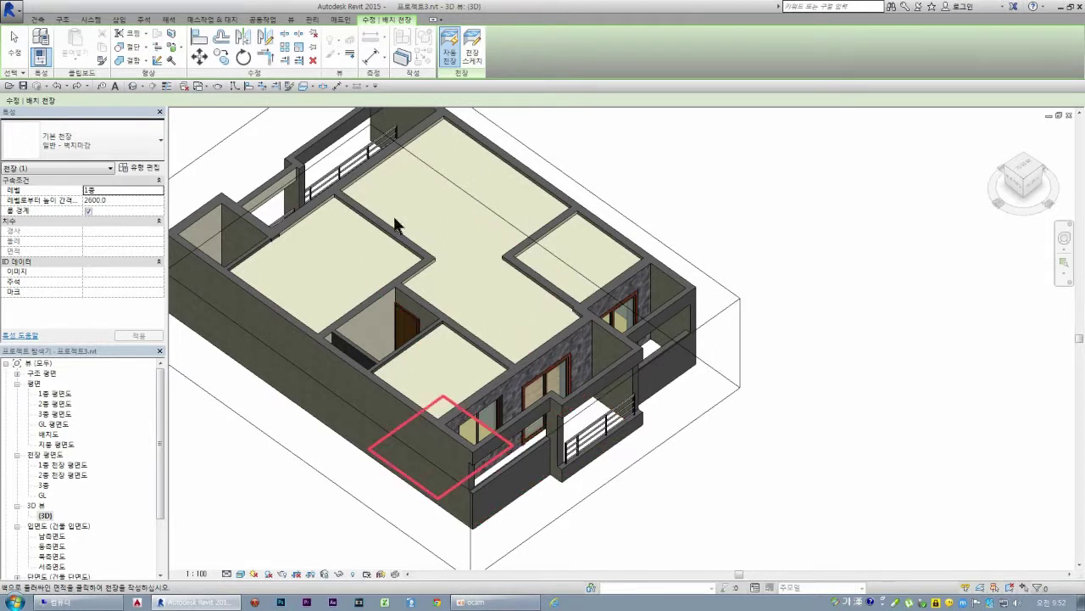
double_click(59, 465)
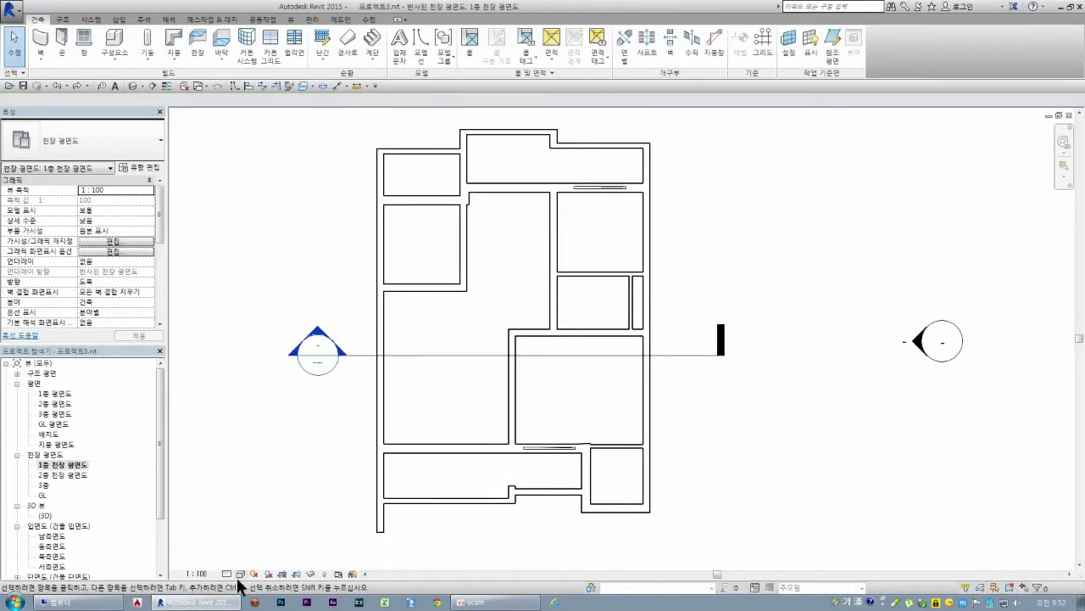
click(240, 574)
click(274, 551)
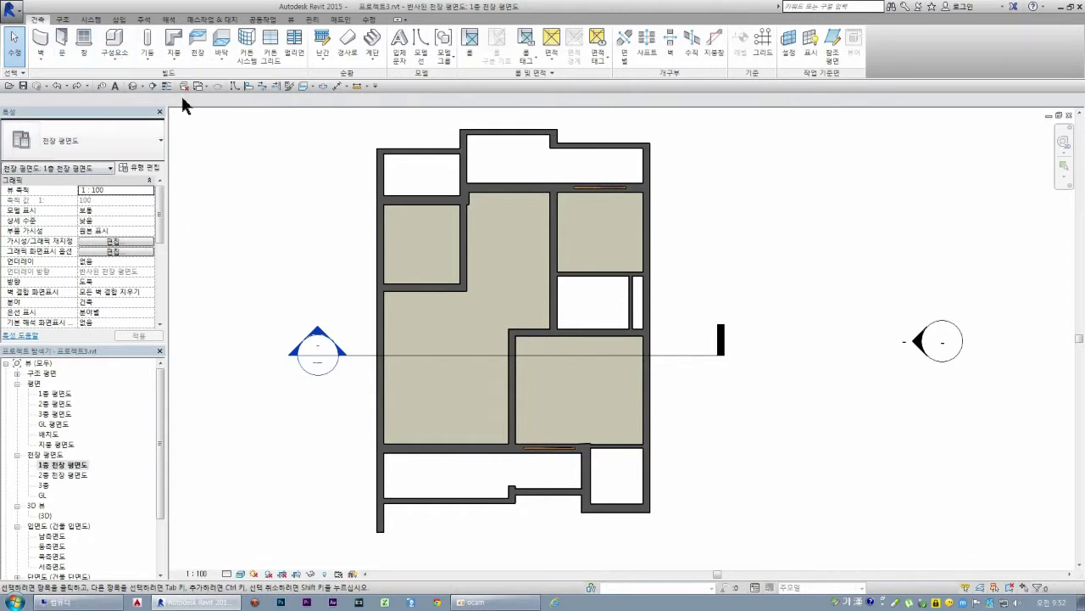
click(198, 47)
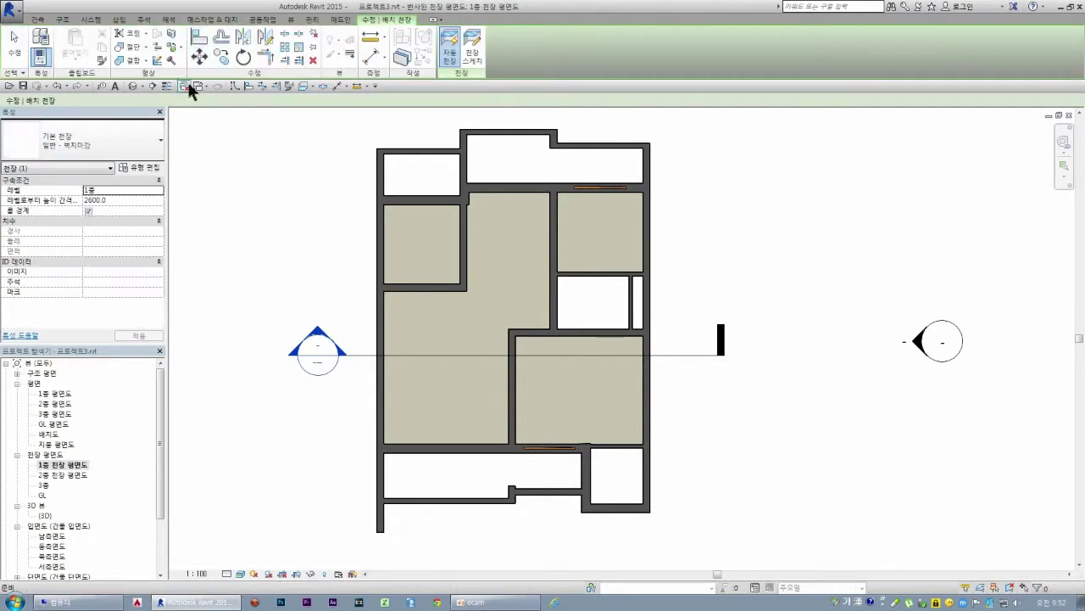
click(148, 167)
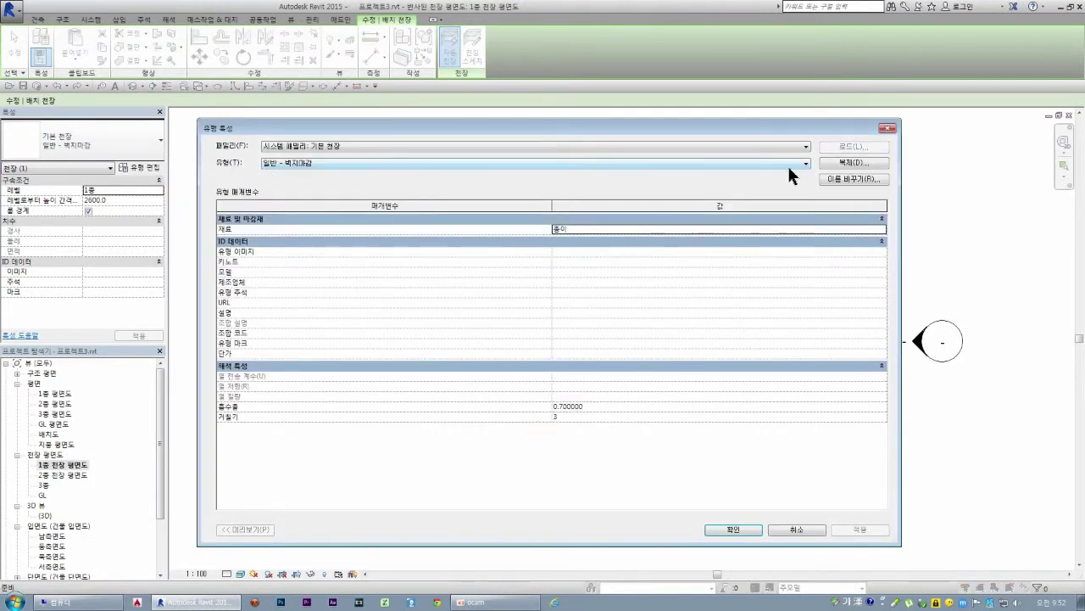
Step: Duplicate the ceiling type as 일반 - 불소수지 천정판 and open its 종이 material in the Material Browser
click(854, 163)
click(568, 363)
text(일반 - 불소수지 천정판)
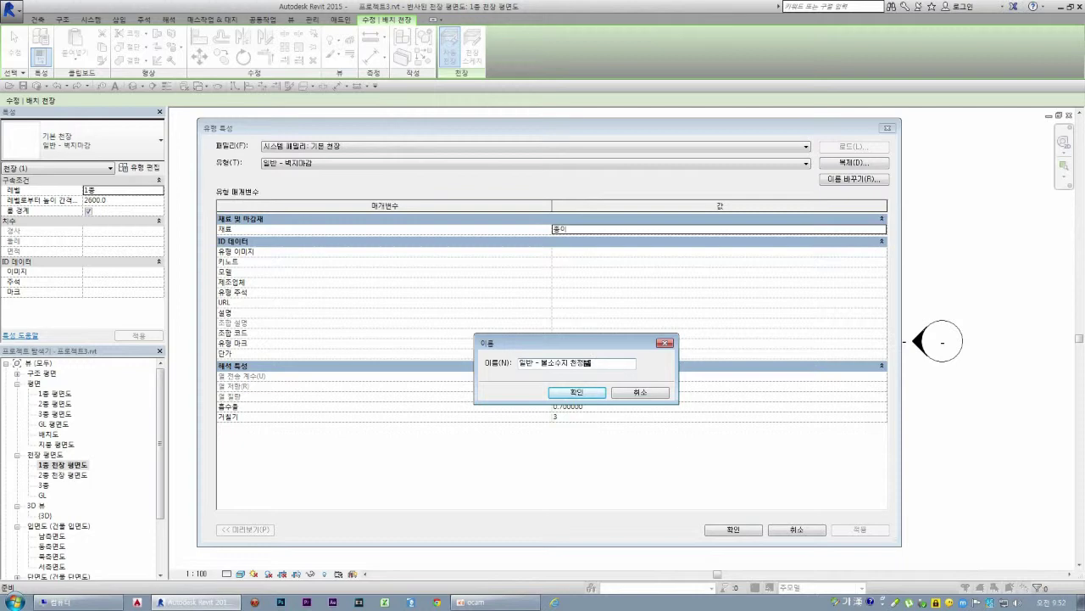
key(Return)
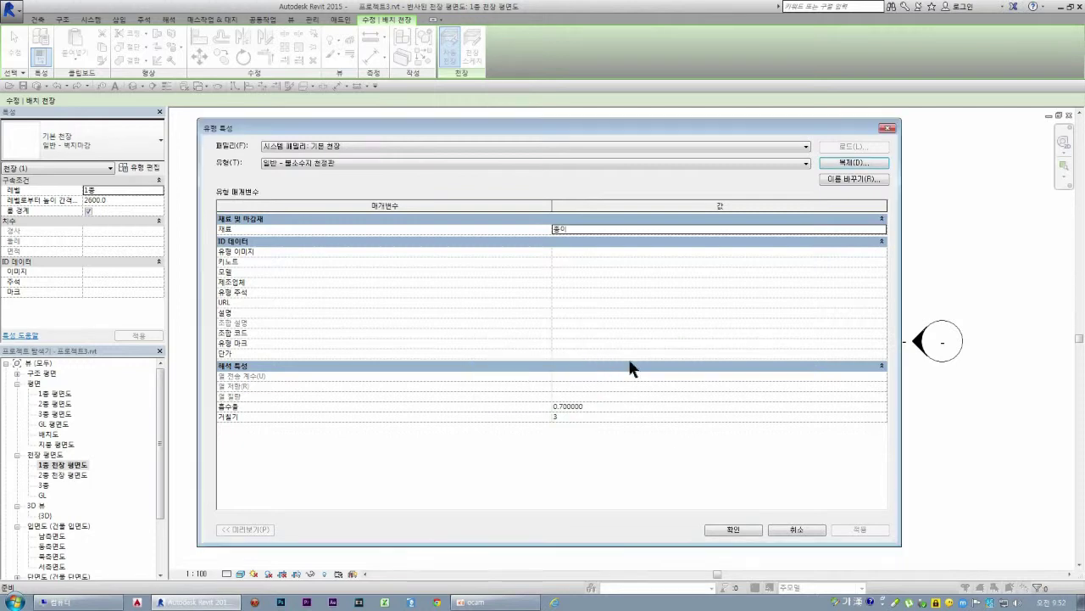
click(882, 229)
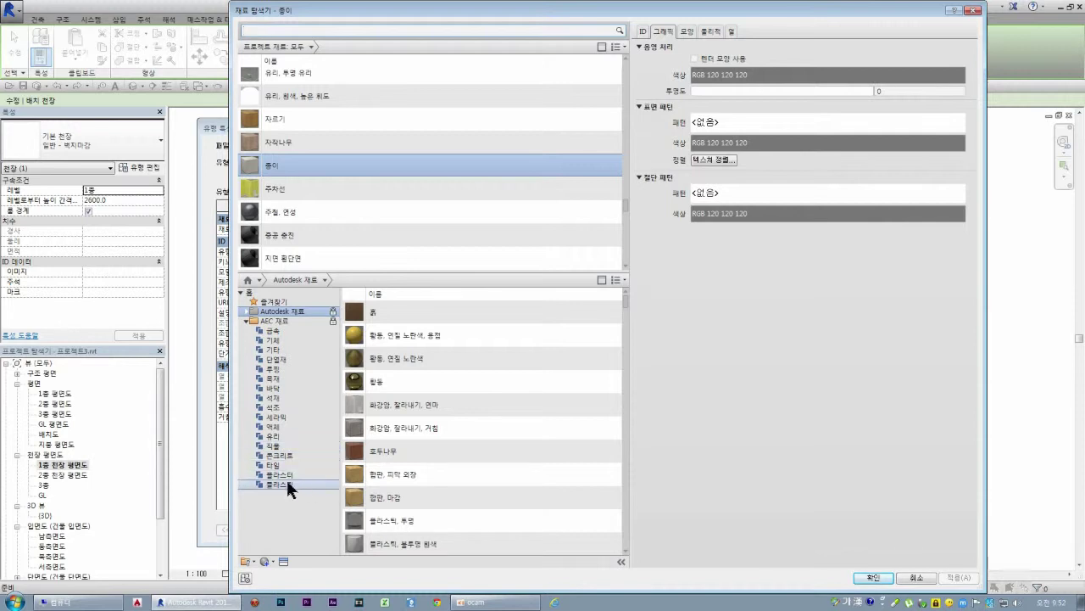
Step: Browse the AEC 재료 > 플라스틱 library, previewing pink and grey plastics in an enlarged preview
click(288, 482)
scroll(429, 463, down, 2)
click(395, 407)
scroll(395, 407, down, 3)
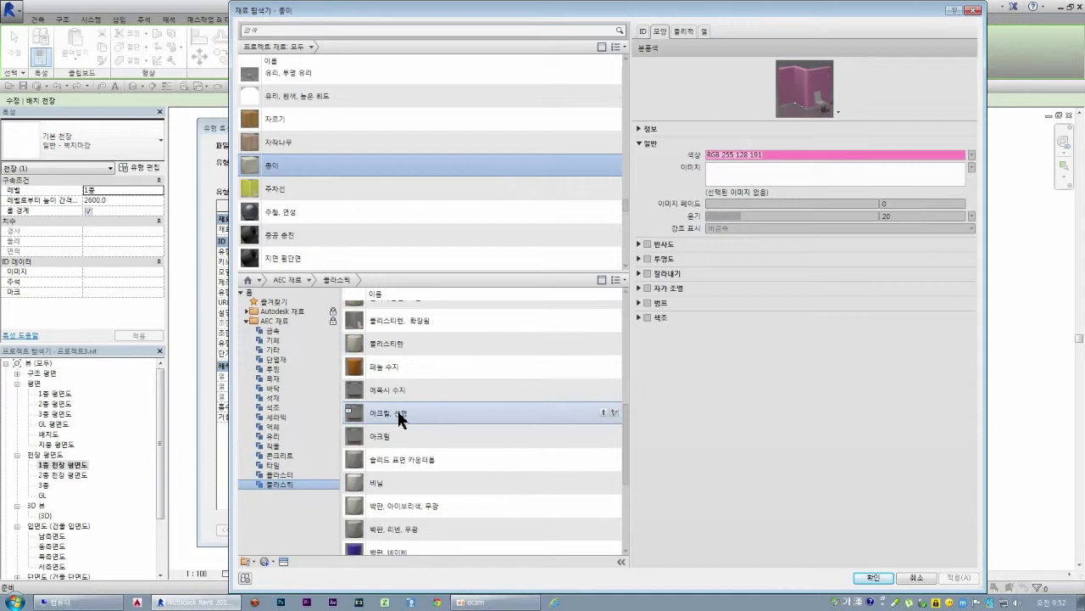
scroll(398, 436, down, 2)
scroll(406, 438, down, 2)
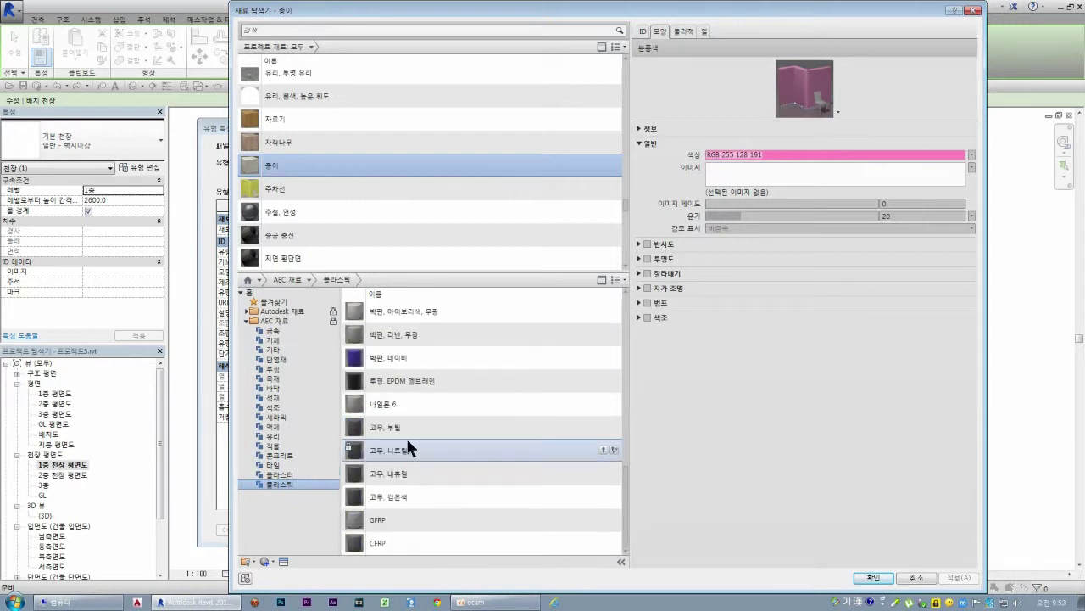
click(385, 517)
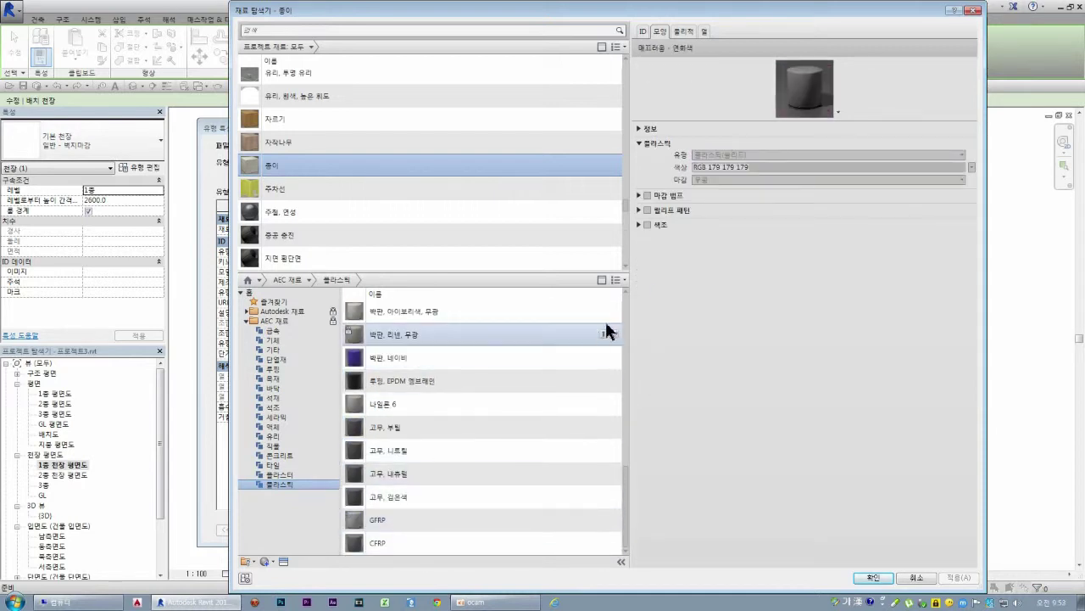
drag(711, 119, 712, 330)
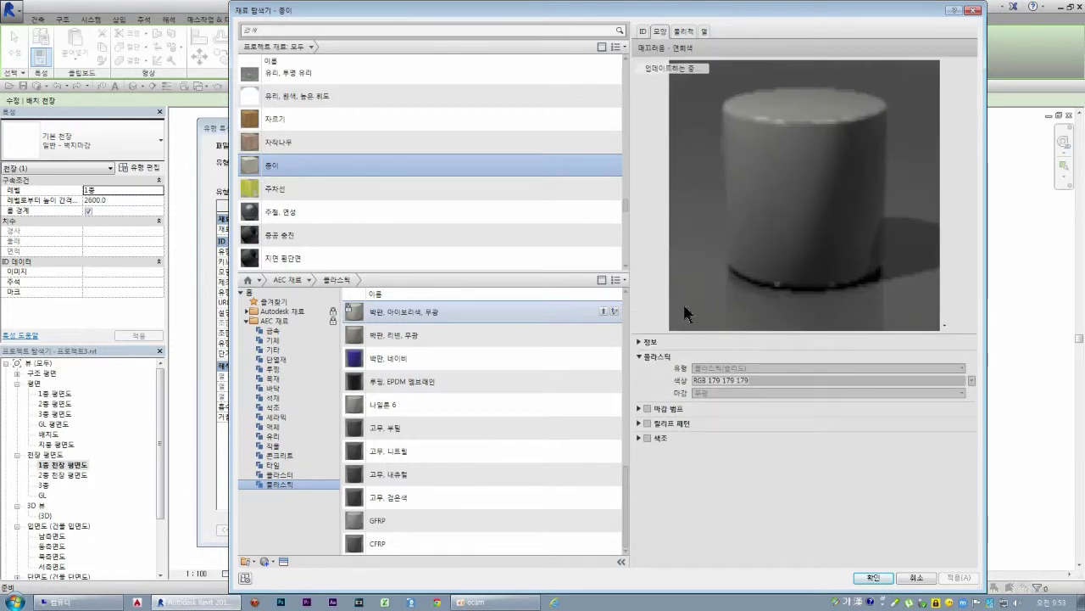
Step: Preview the dark grey sheet, light orange and pink plastic materials
scroll(407, 475, up, 1)
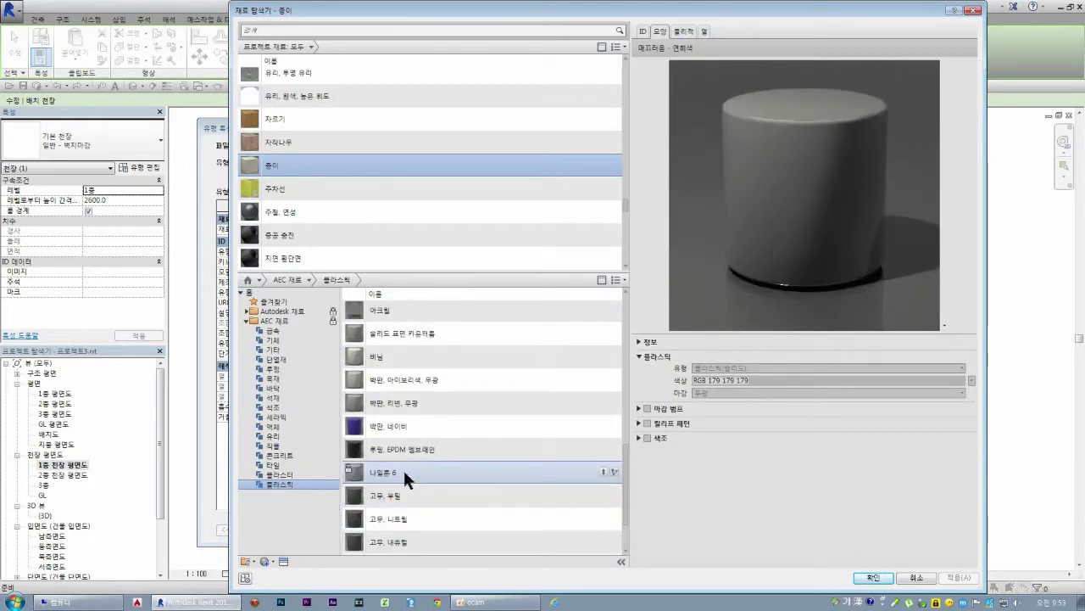
click(398, 455)
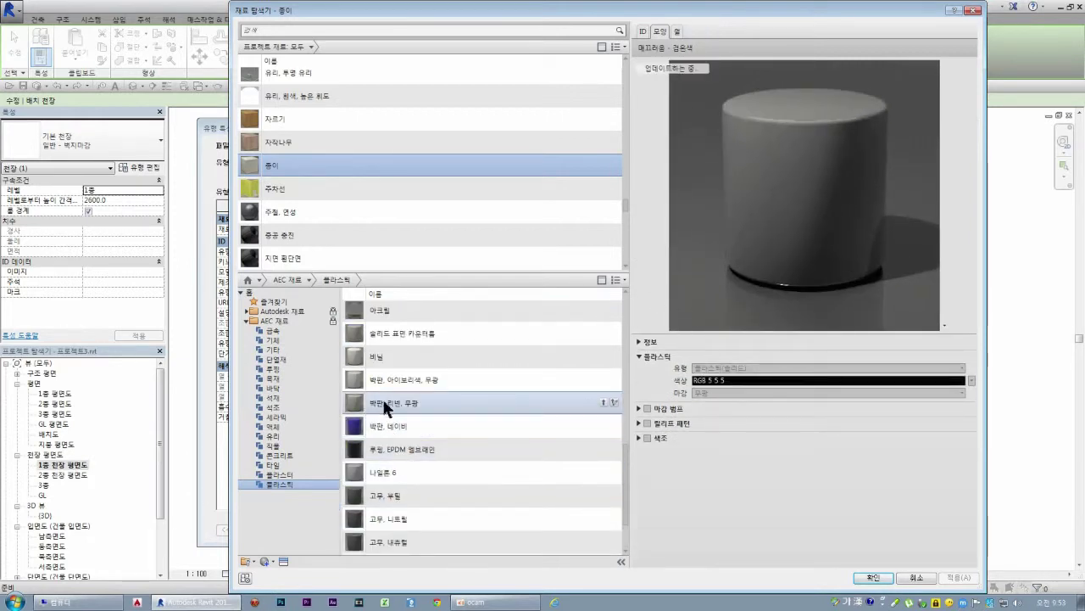
scroll(383, 398, up, 3)
click(377, 437)
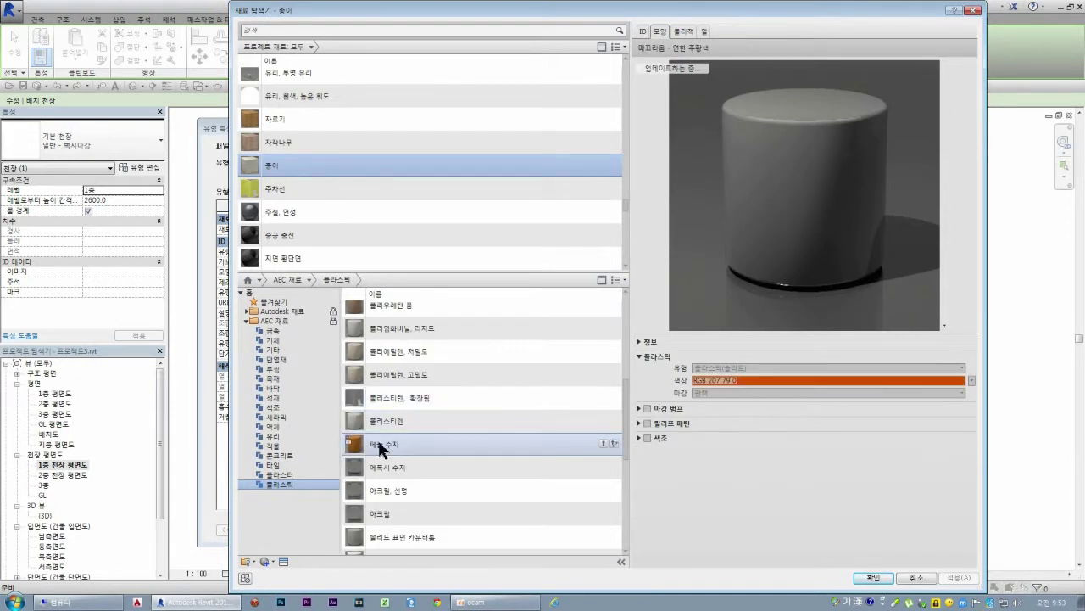
scroll(416, 386, up, 2)
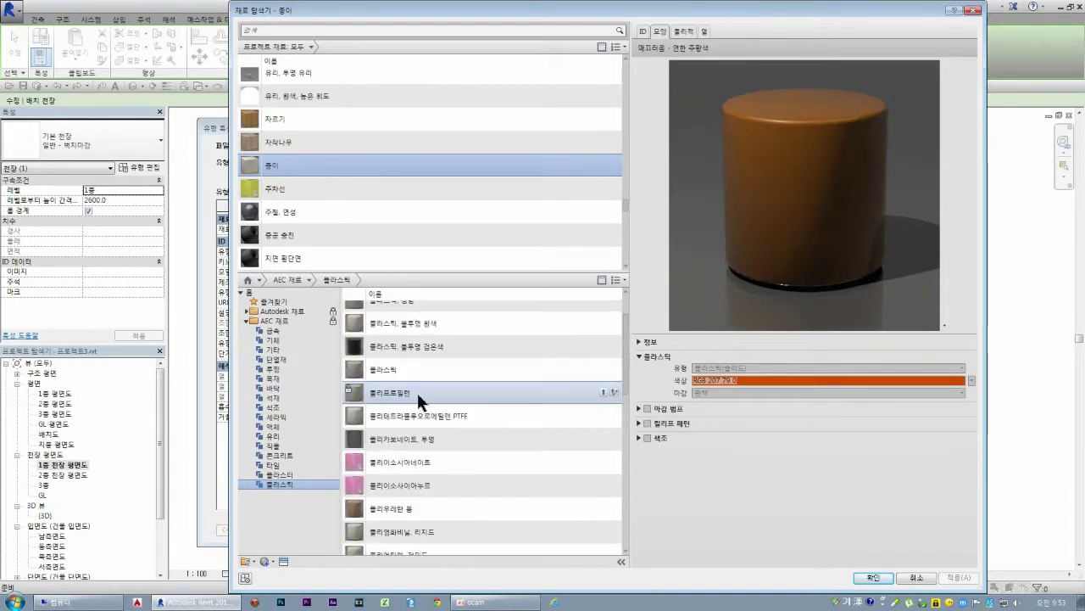
scroll(411, 407, up, 2)
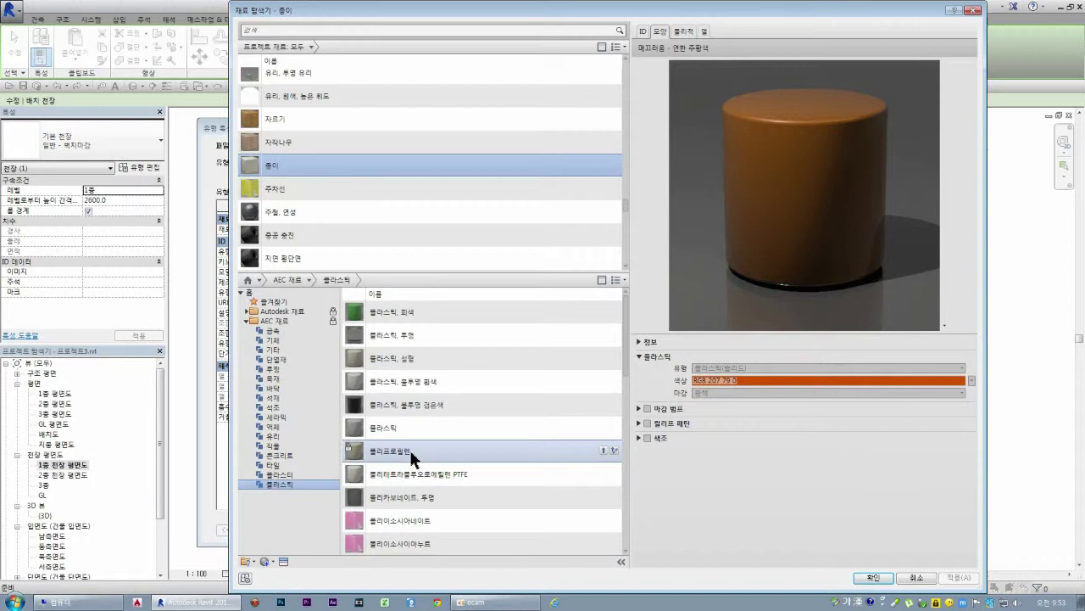
scroll(402, 450, down, 2)
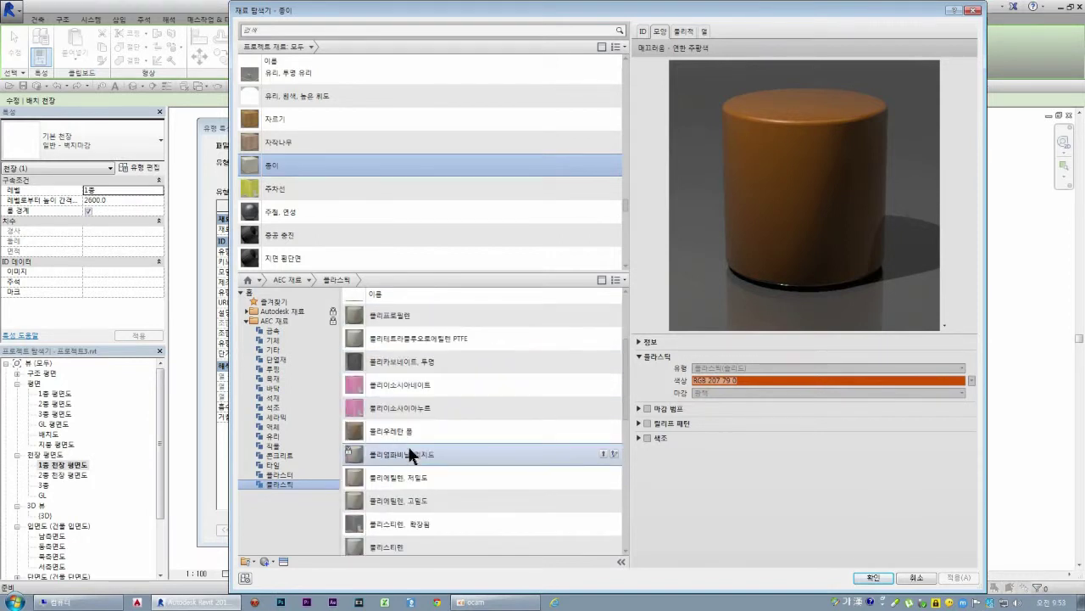
click(392, 402)
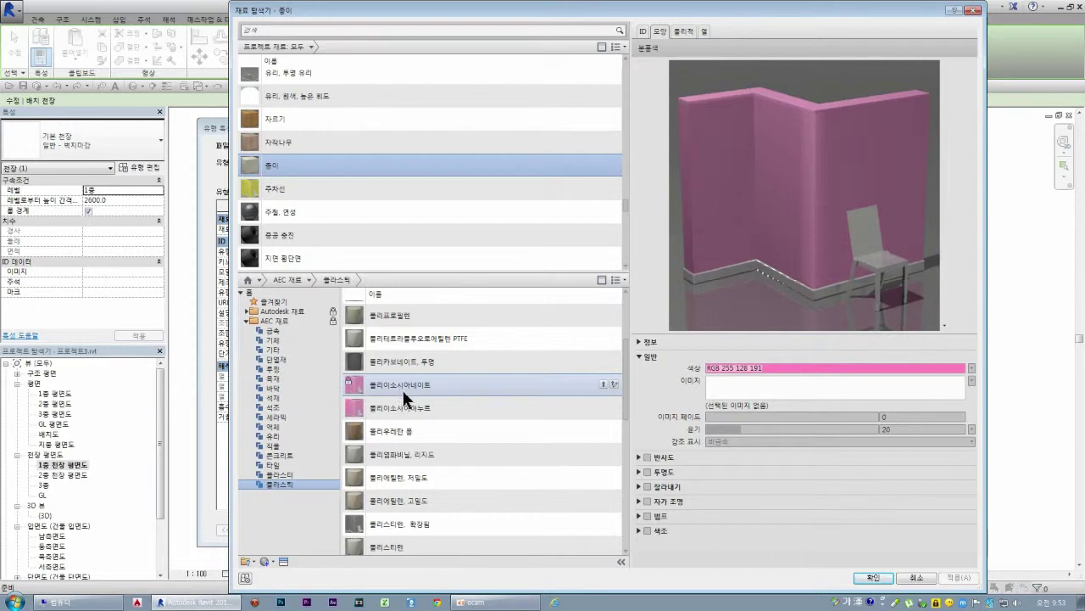
scroll(408, 395, down, 1)
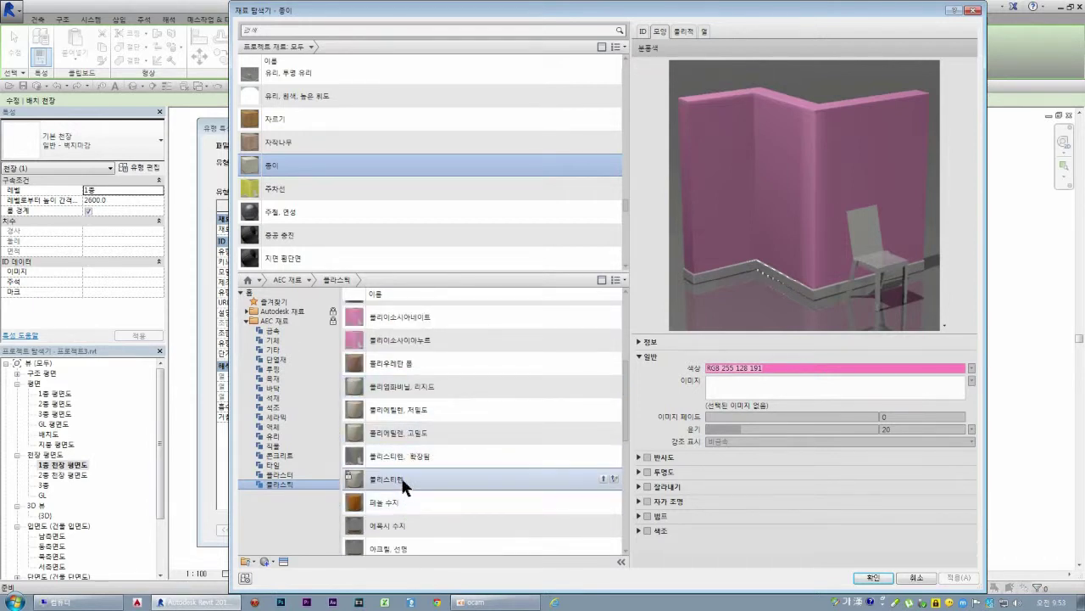
Step: Compare cream and white PVC plastics, then add 박판, 아이보리색, 무광 to the project
click(394, 409)
scroll(395, 415, down, 1)
scroll(395, 415, down, 1)
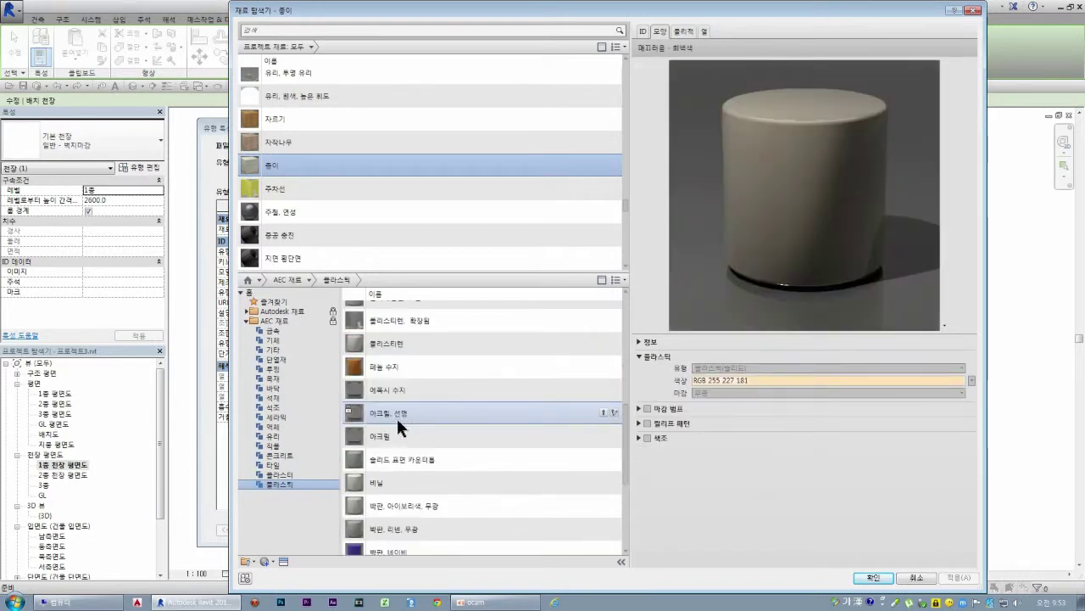
click(389, 479)
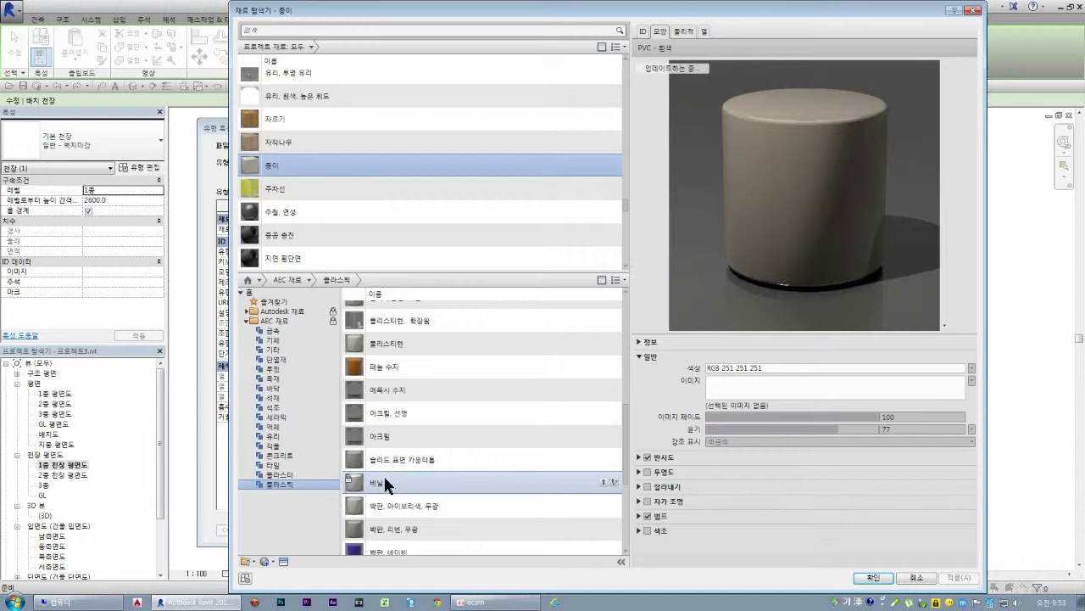
scroll(387, 483, down, 2)
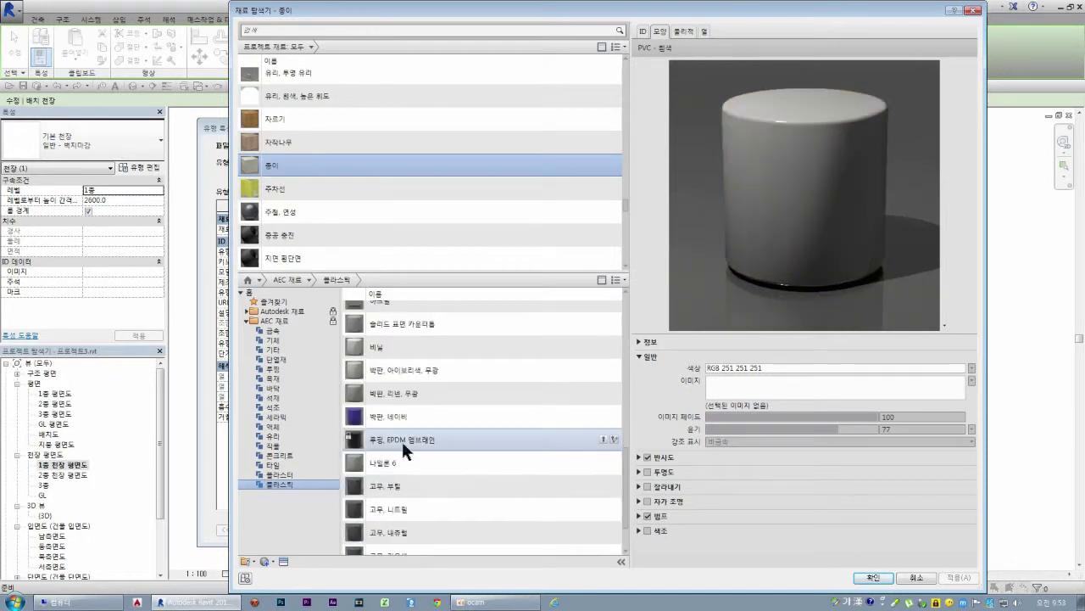
double_click(395, 366)
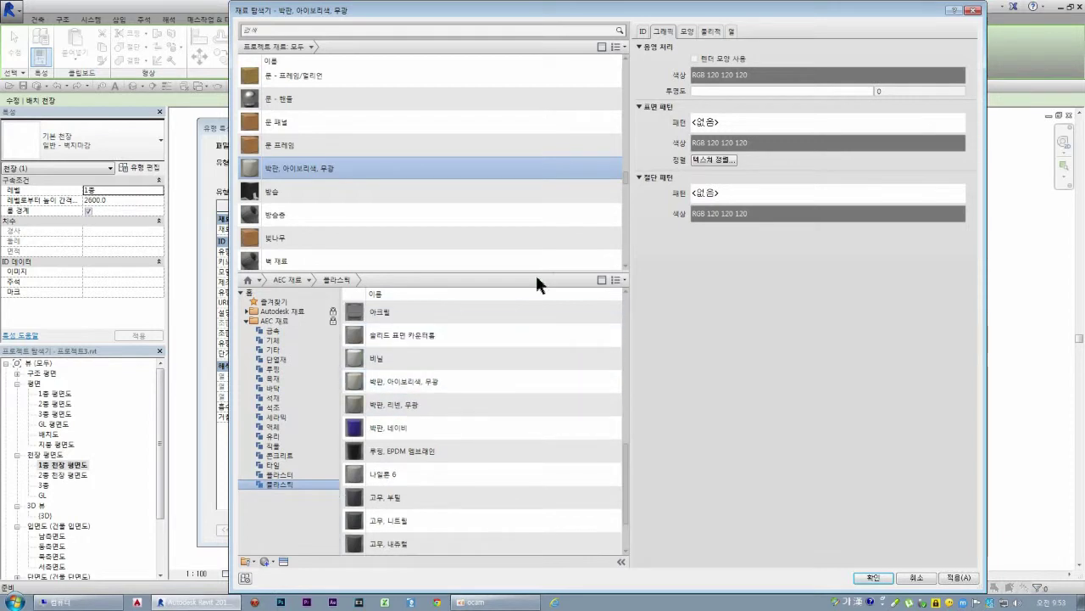
Step: Inspect the ivory material's appearance, cutout, finish bump and information settings
scroll(496, 337, up, 1)
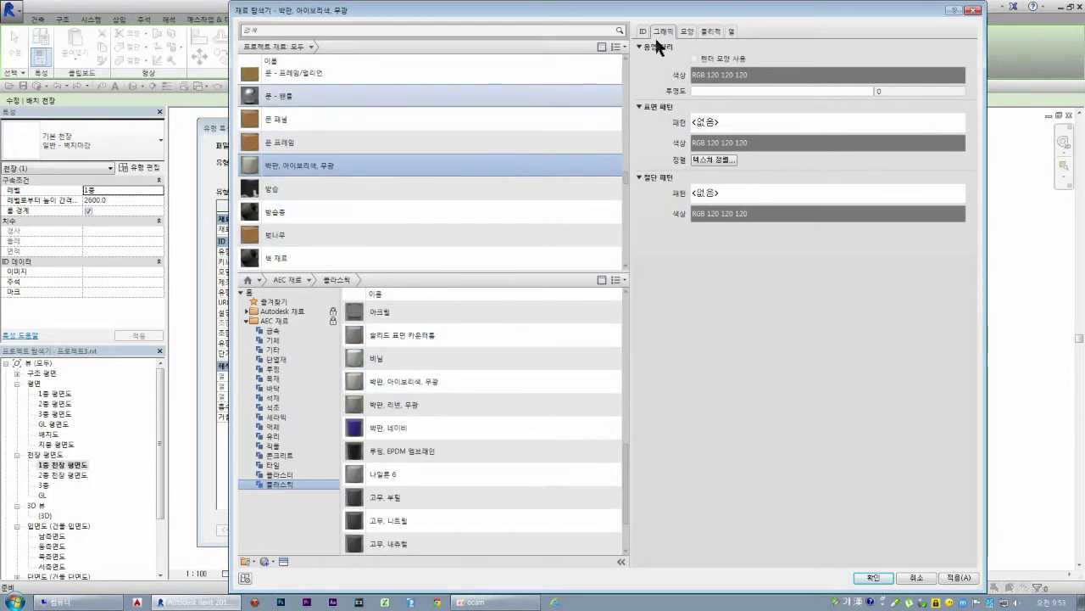
click(685, 34)
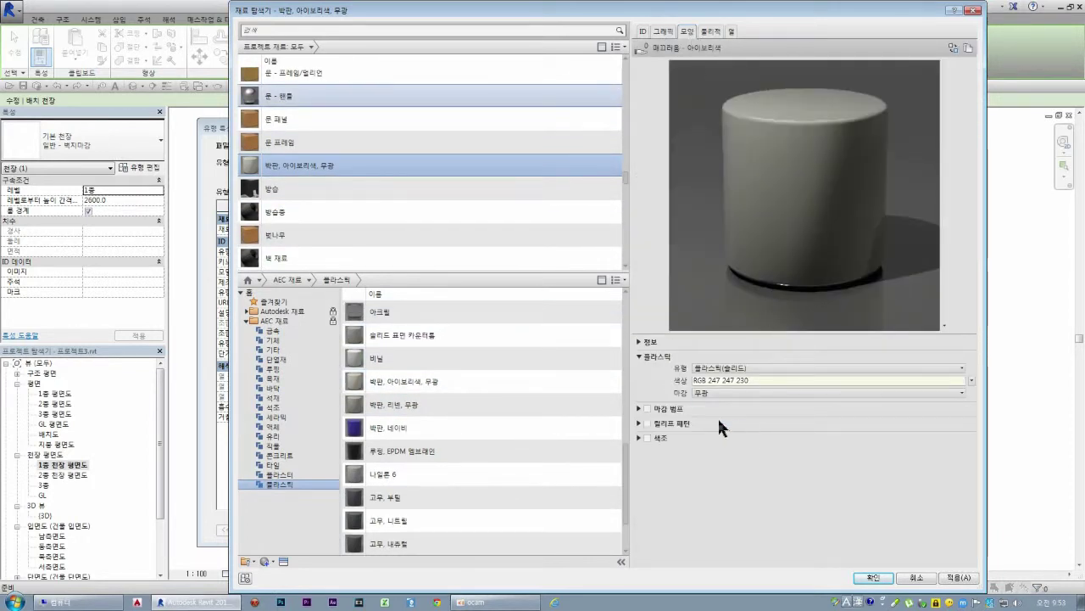
click(639, 423)
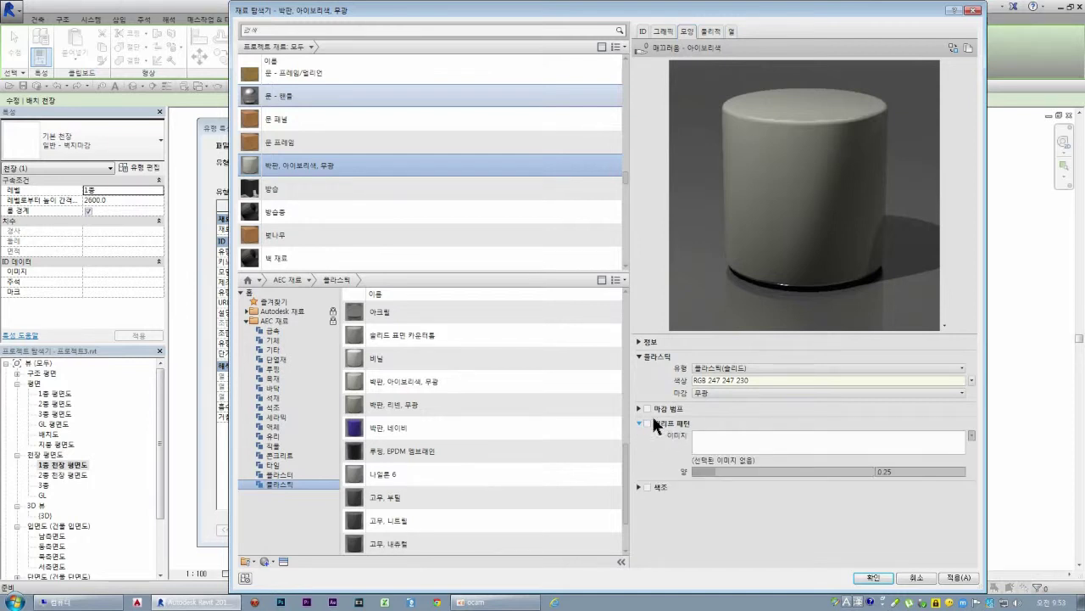
click(639, 409)
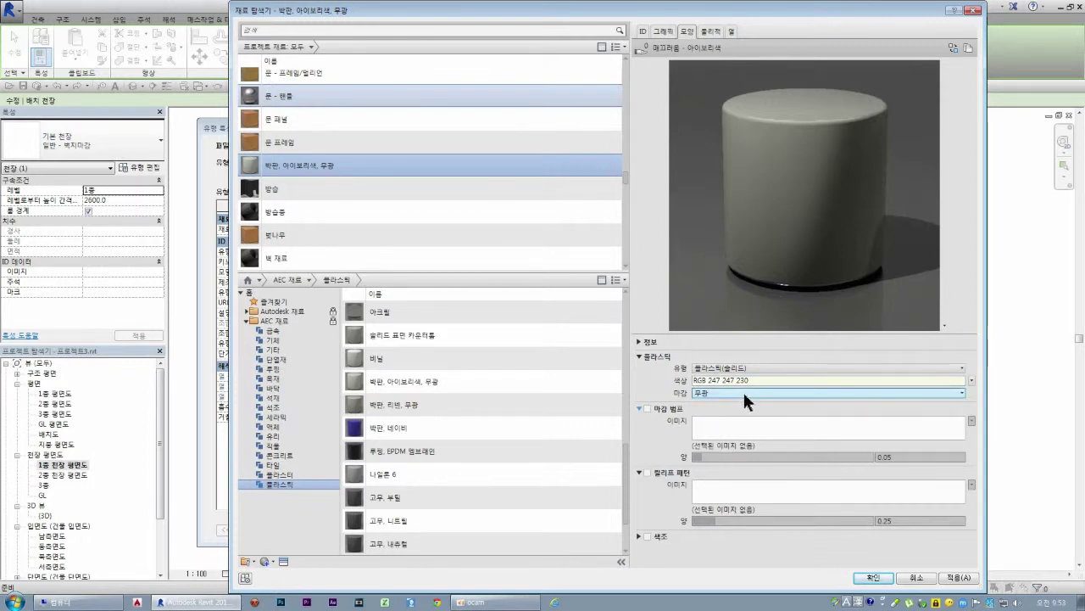
click(640, 342)
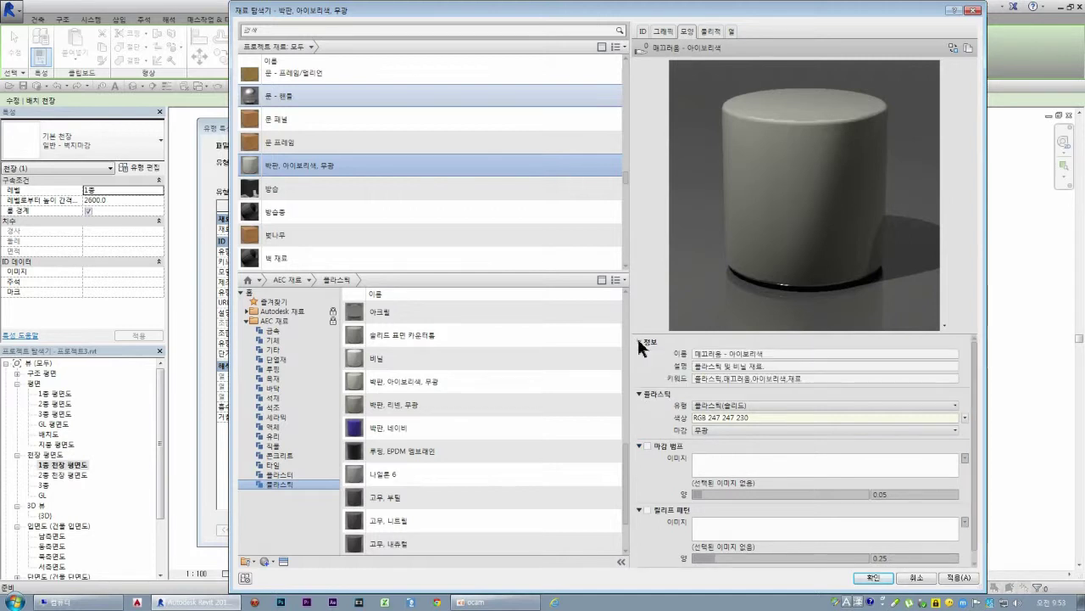
click(639, 341)
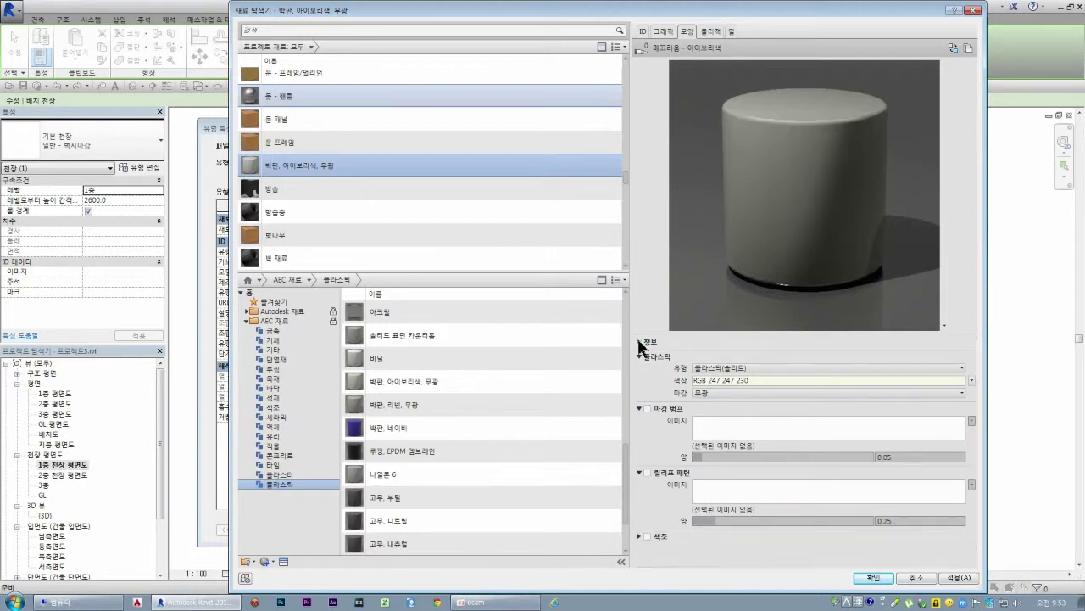
Step: Keep the Plastic (Solid) type and apply 박판, 아이보리색, 무광 to the ceiling type
click(739, 371)
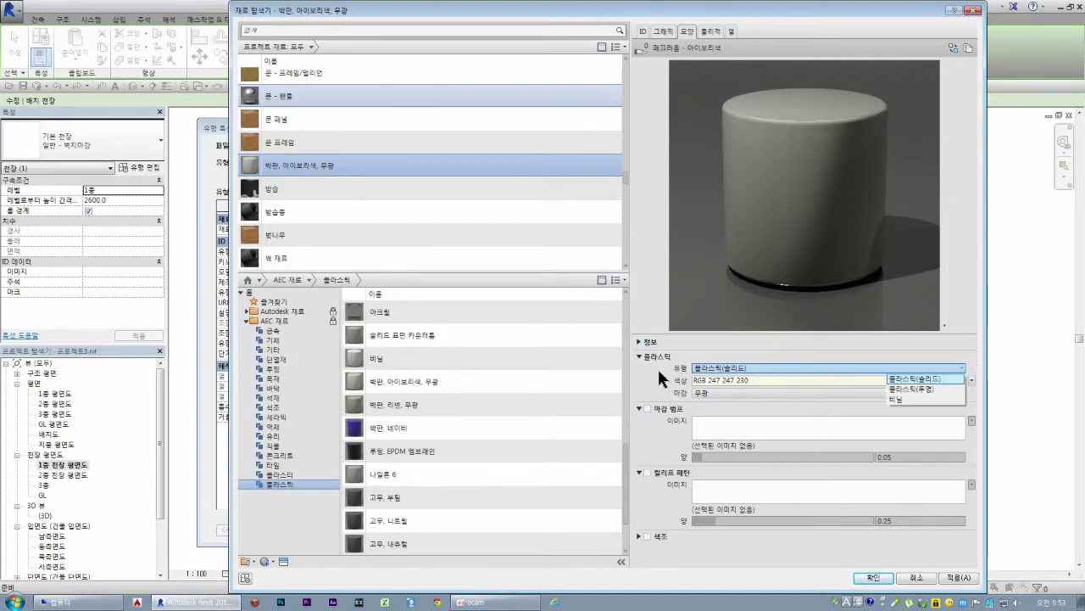
click(644, 366)
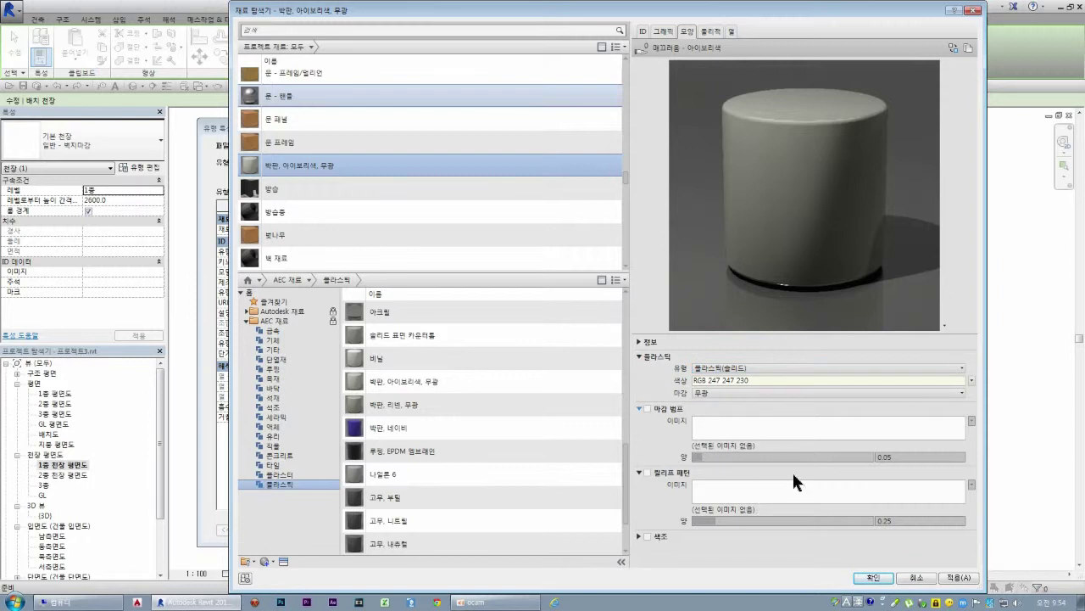
click(971, 581)
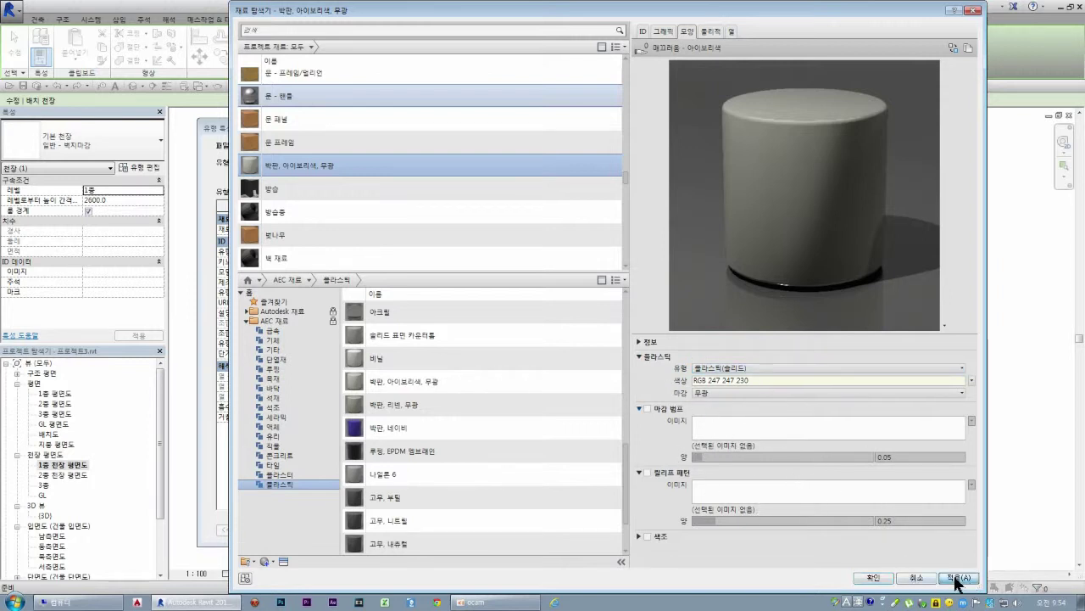
click(881, 578)
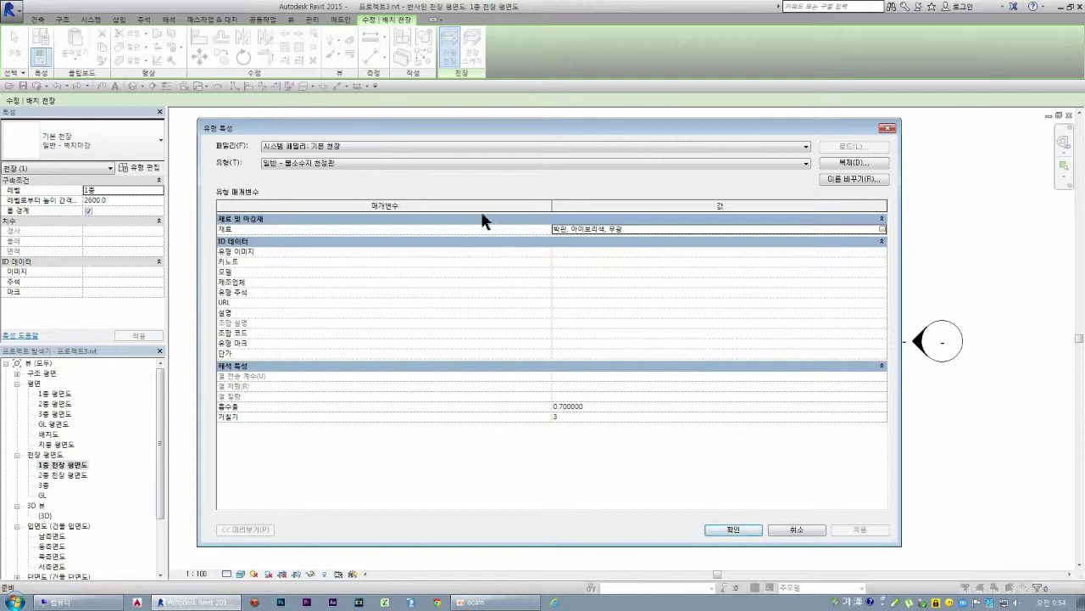
Step: Place the new ceiling type in the middle-right room and the small bottom-right room
click(731, 529)
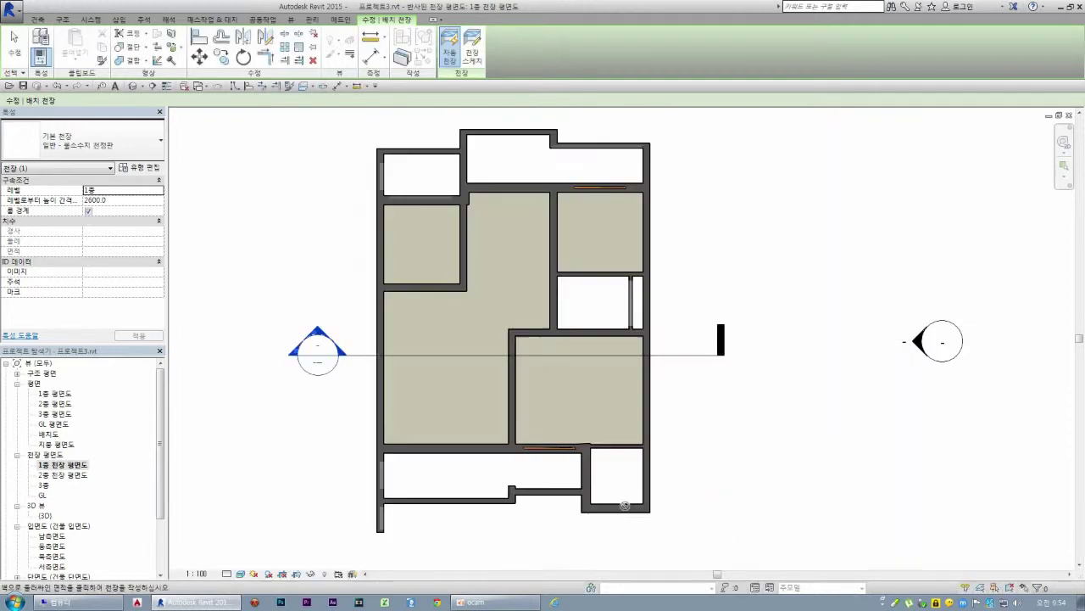
click(585, 308)
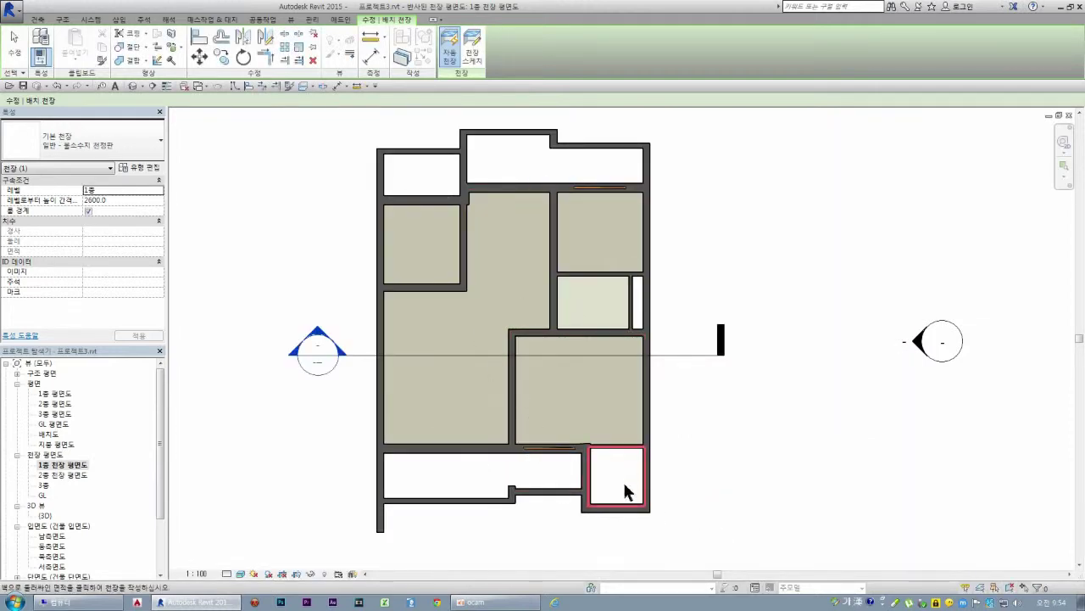
click(620, 480)
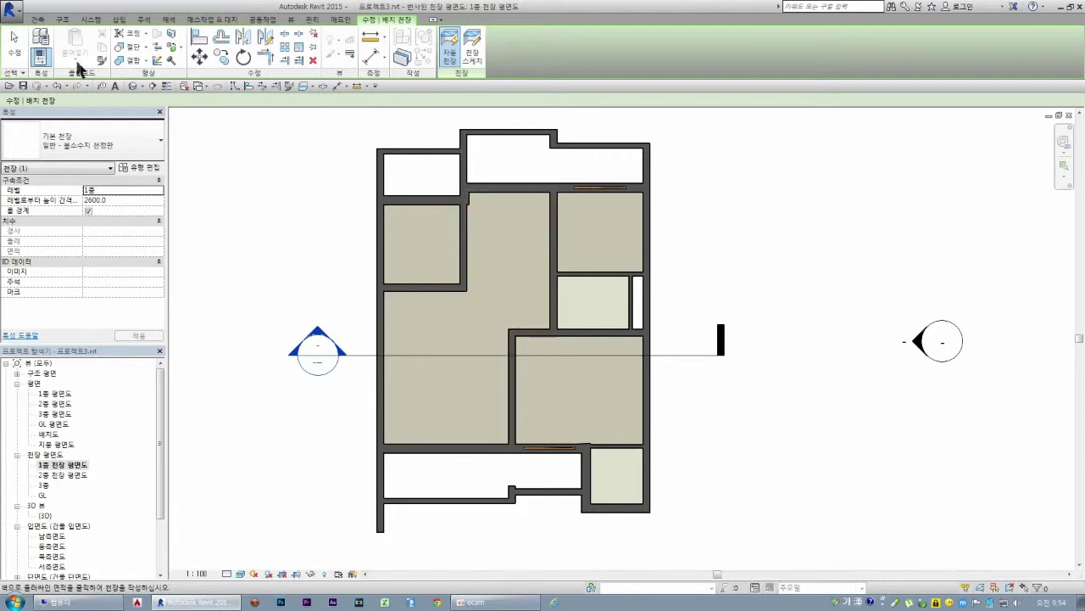
key(Escape)
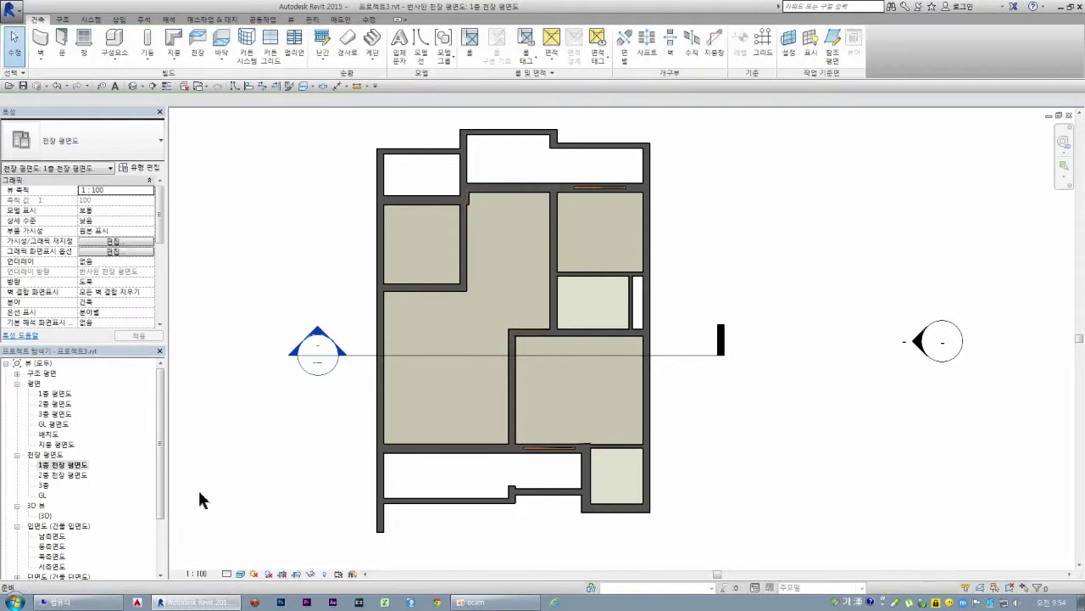
Step: Look over the model in the 3D view, then switch to the 1층 평면도 floor plan
double_click(44, 515)
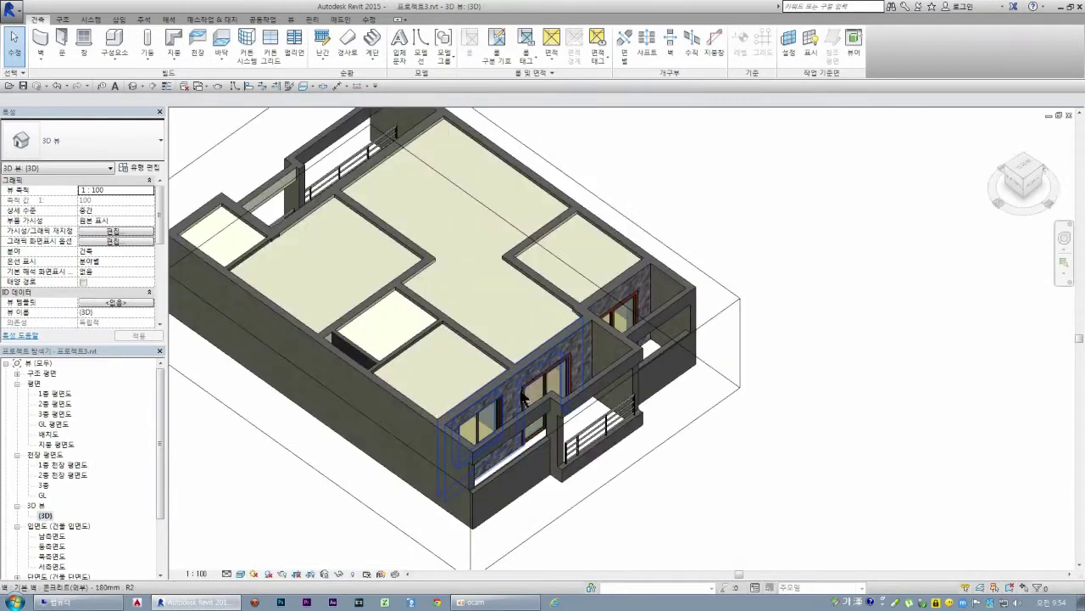
scroll(383, 367, up, 2)
scroll(424, 378, up, 3)
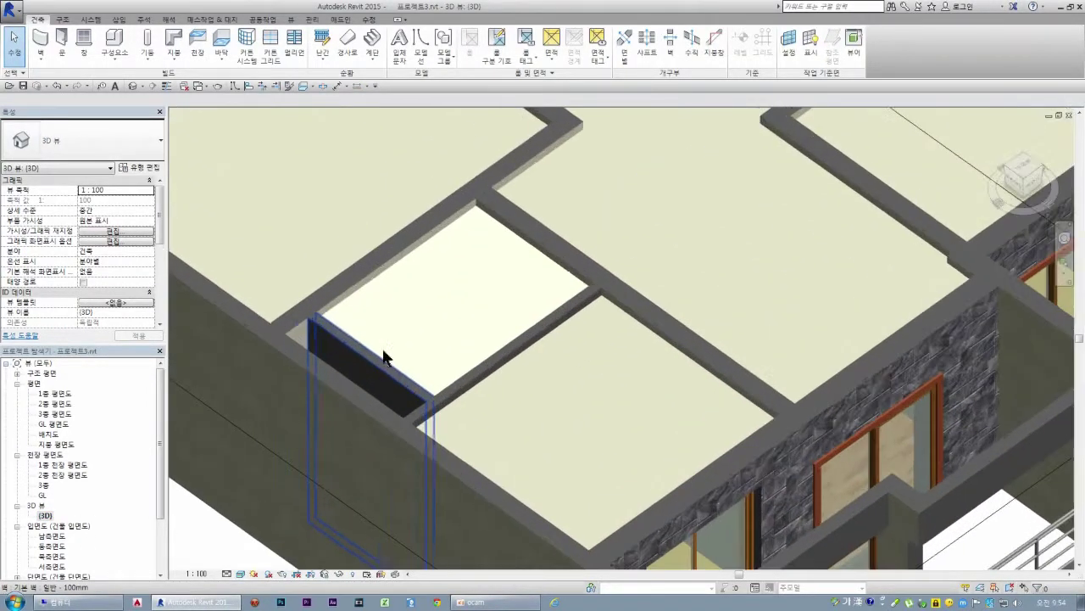
scroll(494, 388, down, 5)
double_click(60, 394)
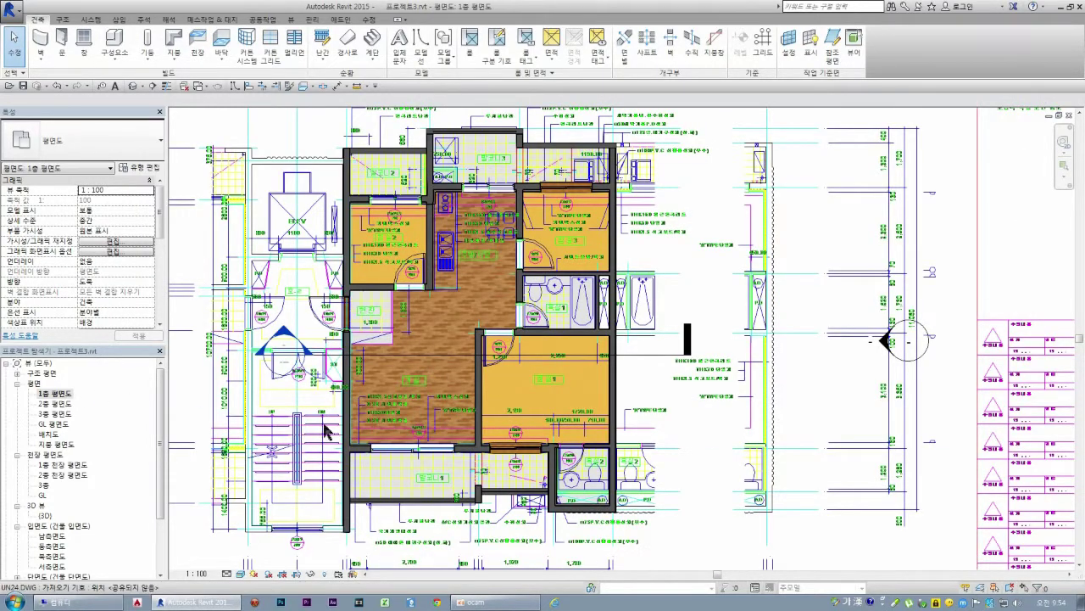
Step: Hide the imported UN24.DWG drawing in the first-floor plan view
click(301, 461)
right_click(302, 449)
mouse_move(355, 264)
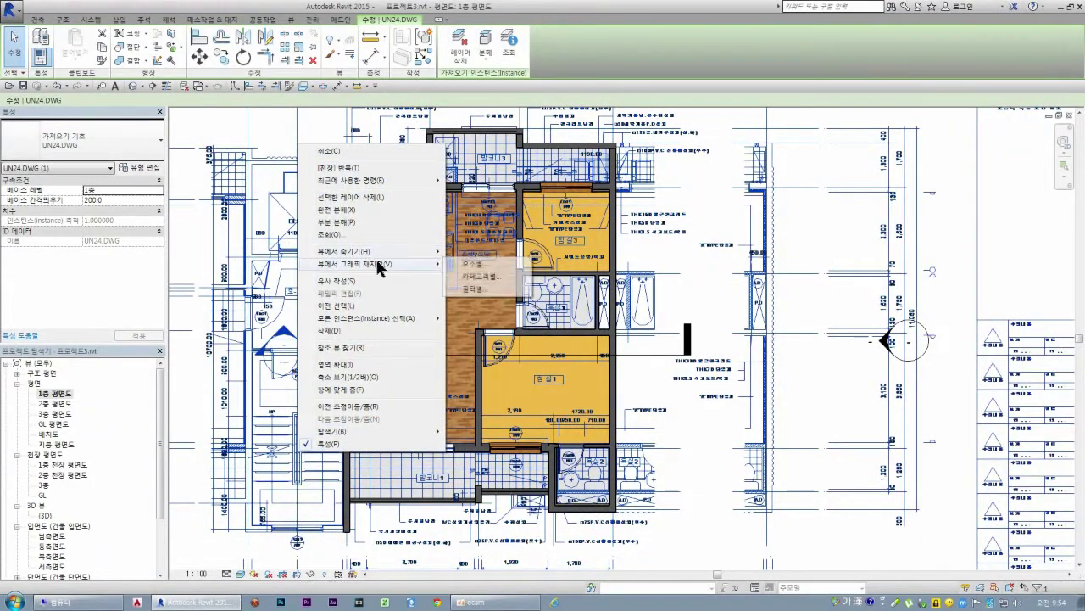
click(472, 252)
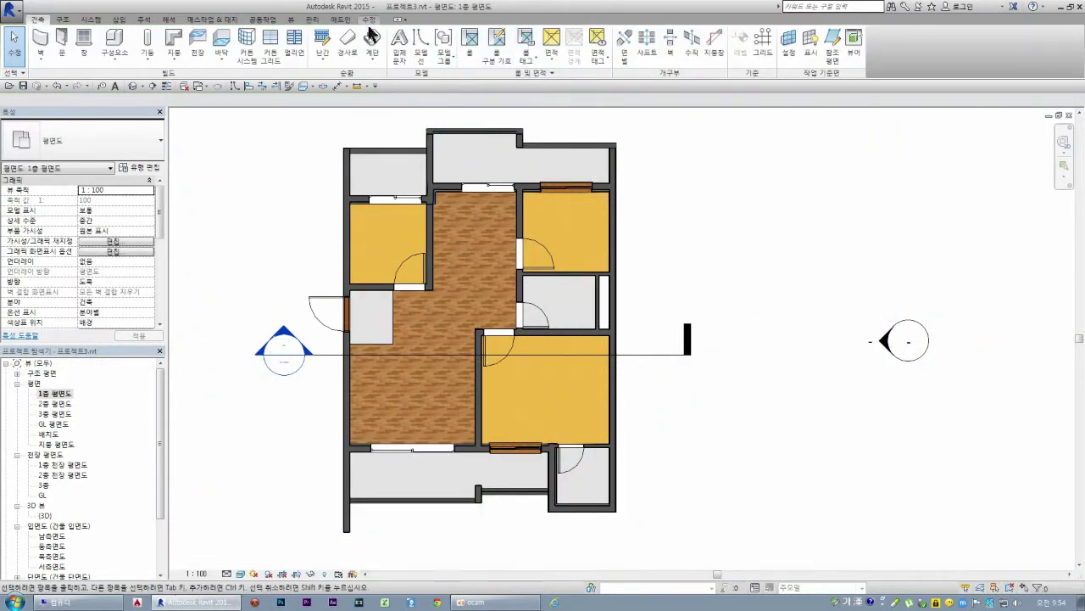
Step: Place a camera in the lower-left living area aimed toward the upper corridor
click(291, 19)
click(309, 54)
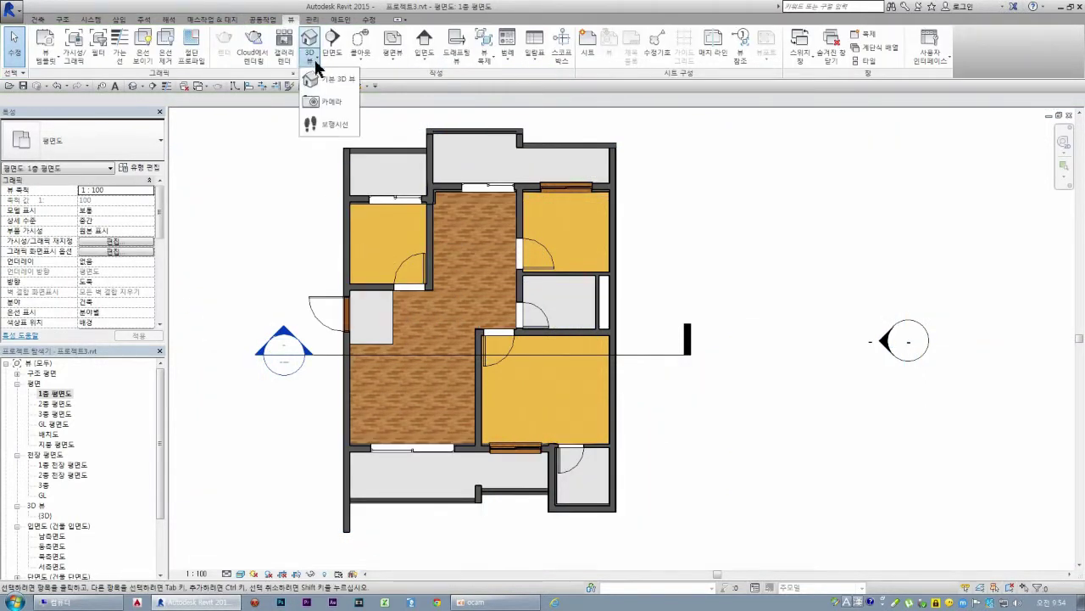
click(333, 101)
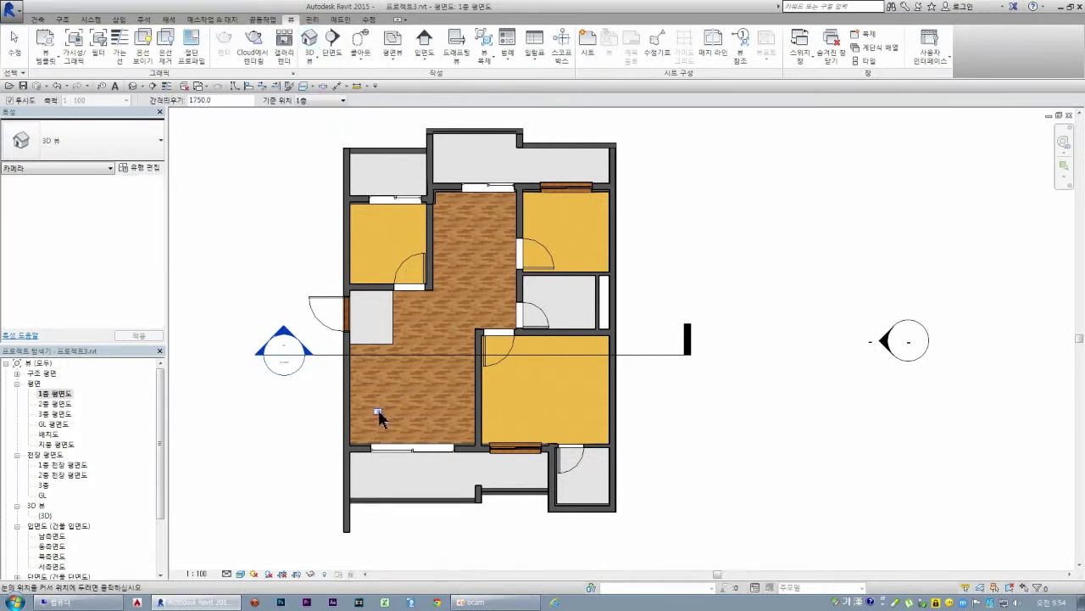
click(366, 417)
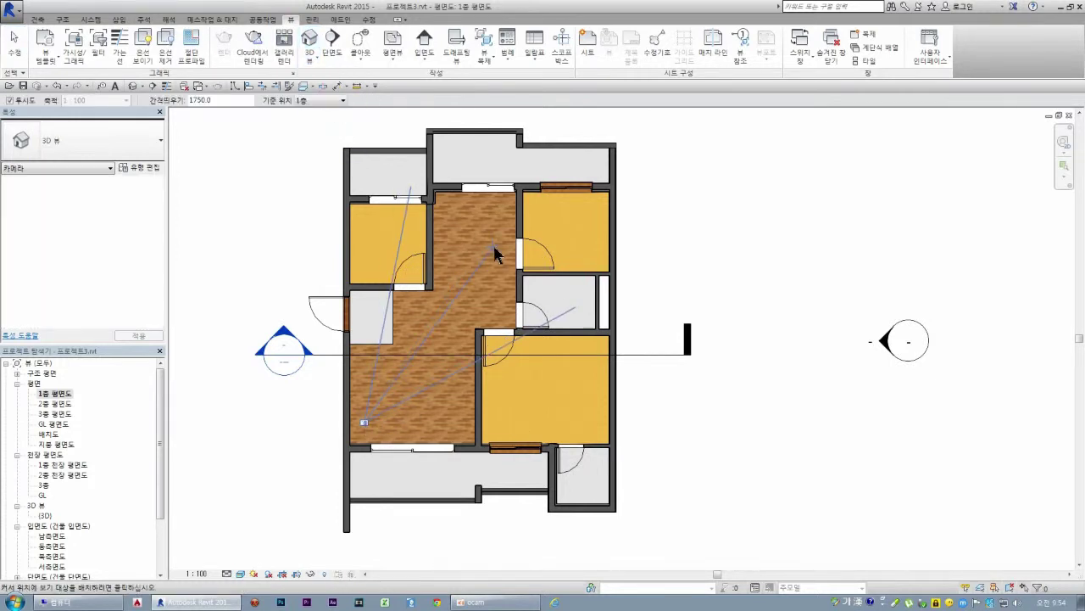
click(493, 243)
scroll(534, 284, down, 2)
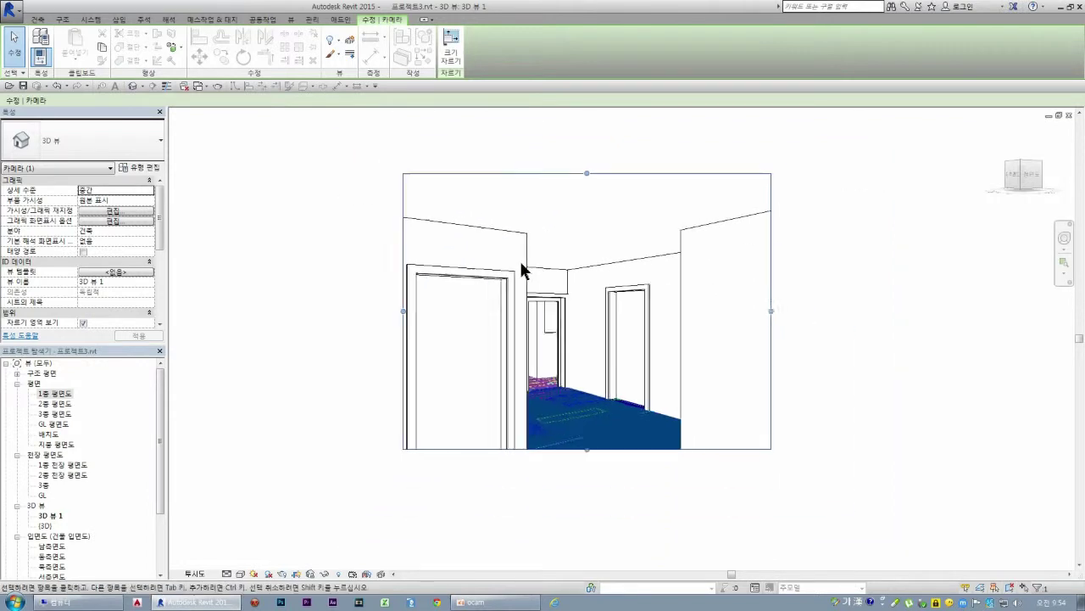
Step: Extend the 3D 뷰 1 crop downward, rightward and leftward to frame more floor and walls
scroll(612, 421, up, 2)
scroll(598, 415, down, 2)
scroll(566, 429, up, 1)
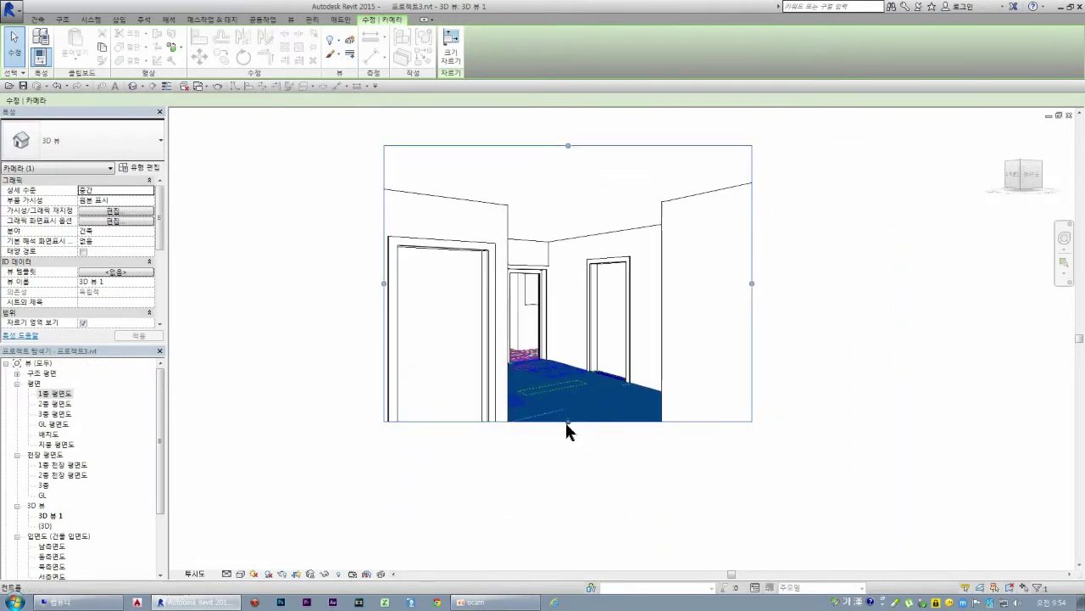
drag(568, 421, 567, 532)
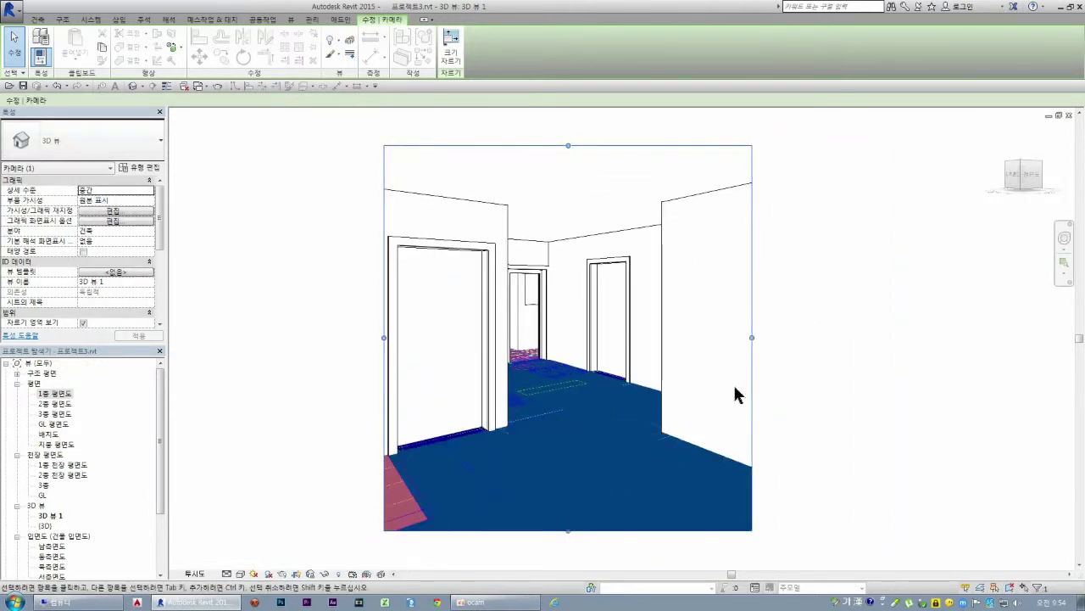
drag(752, 338, 852, 338)
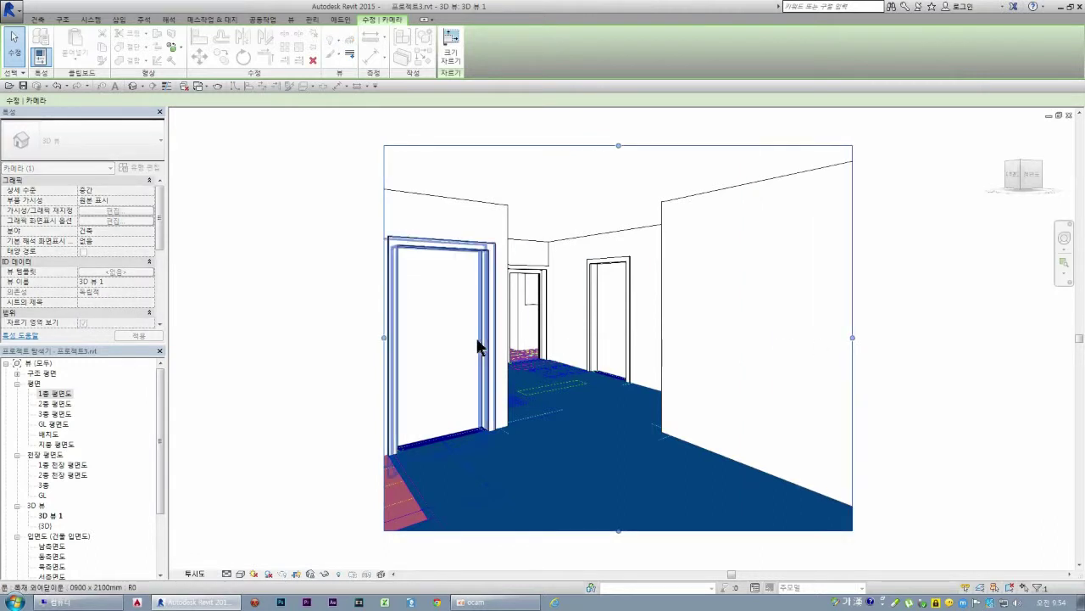
drag(384, 337, 313, 338)
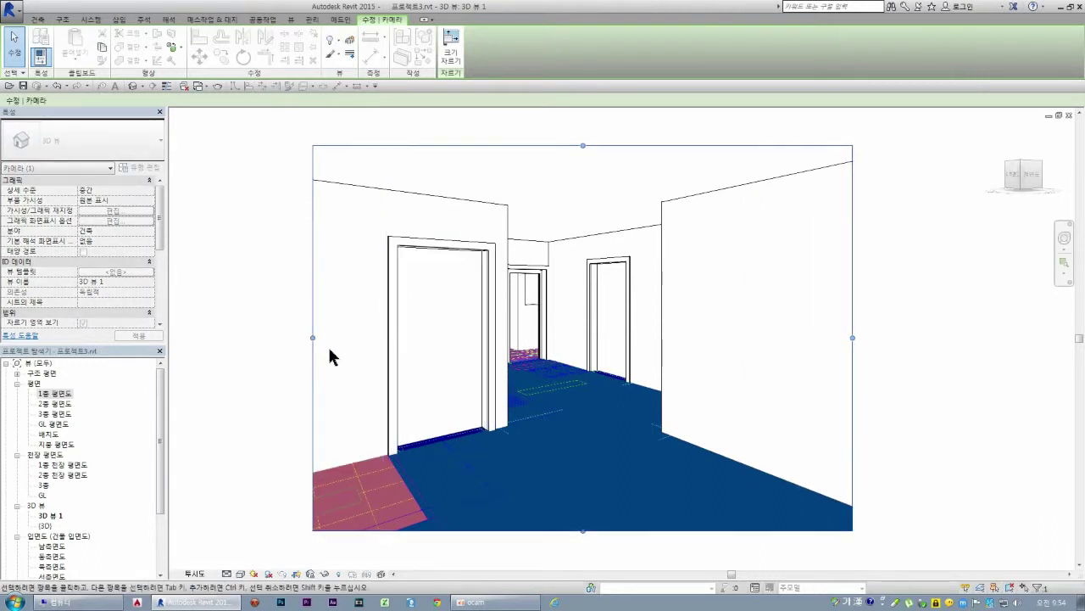
key(Escape)
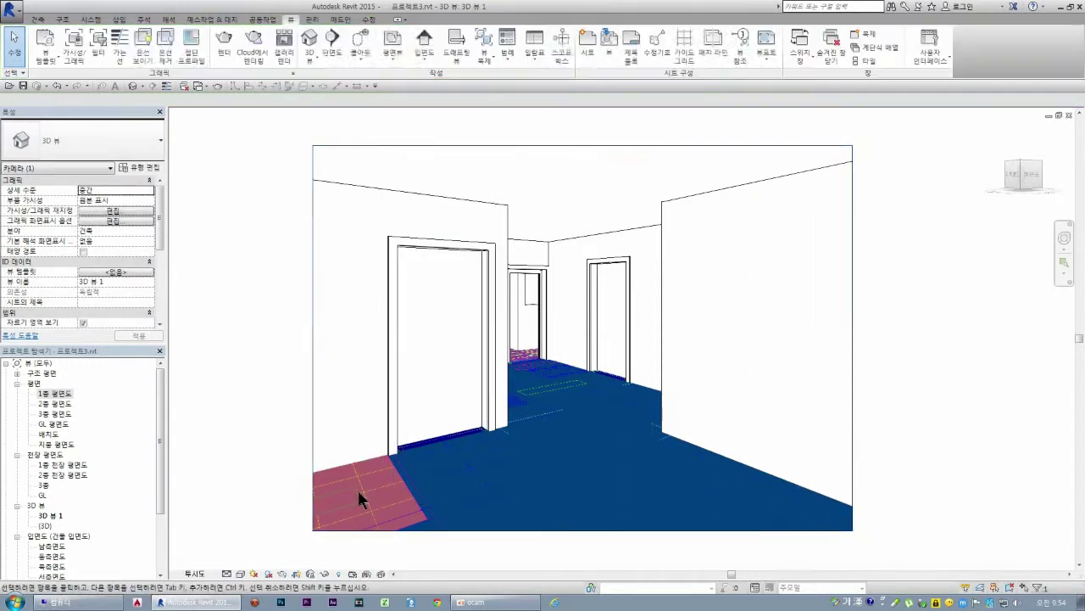
right_click(581, 449)
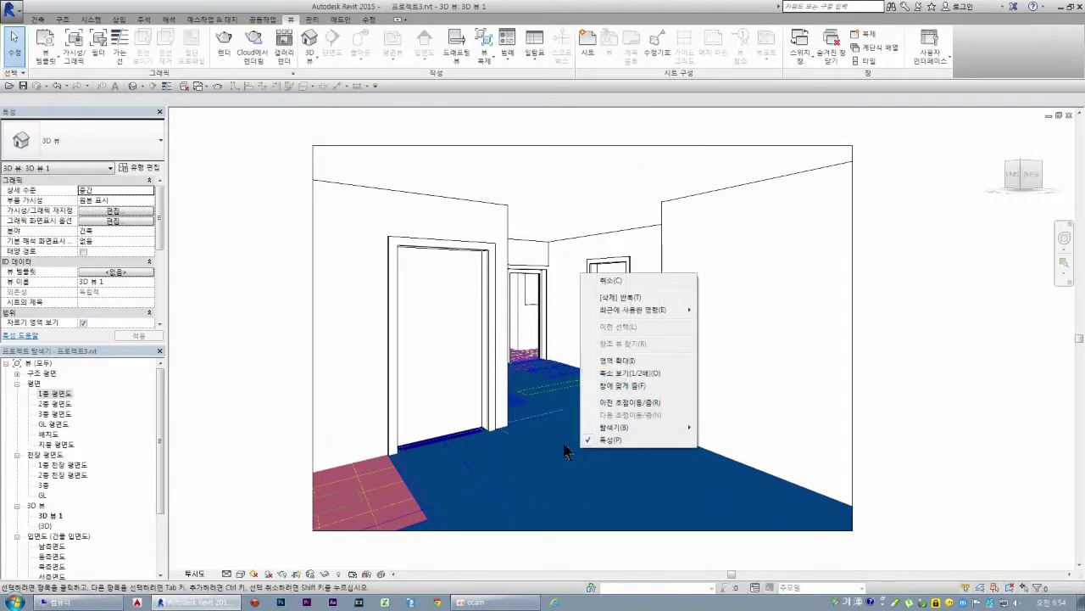
key(Escape)
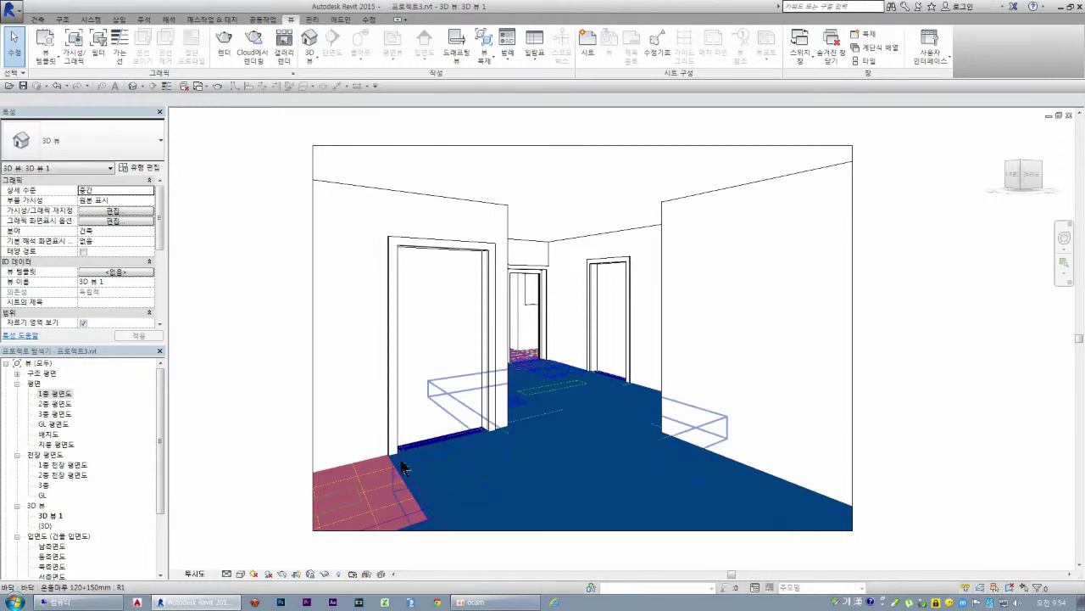
Step: Switch the camera view to the Realistic visual style
click(241, 574)
click(258, 561)
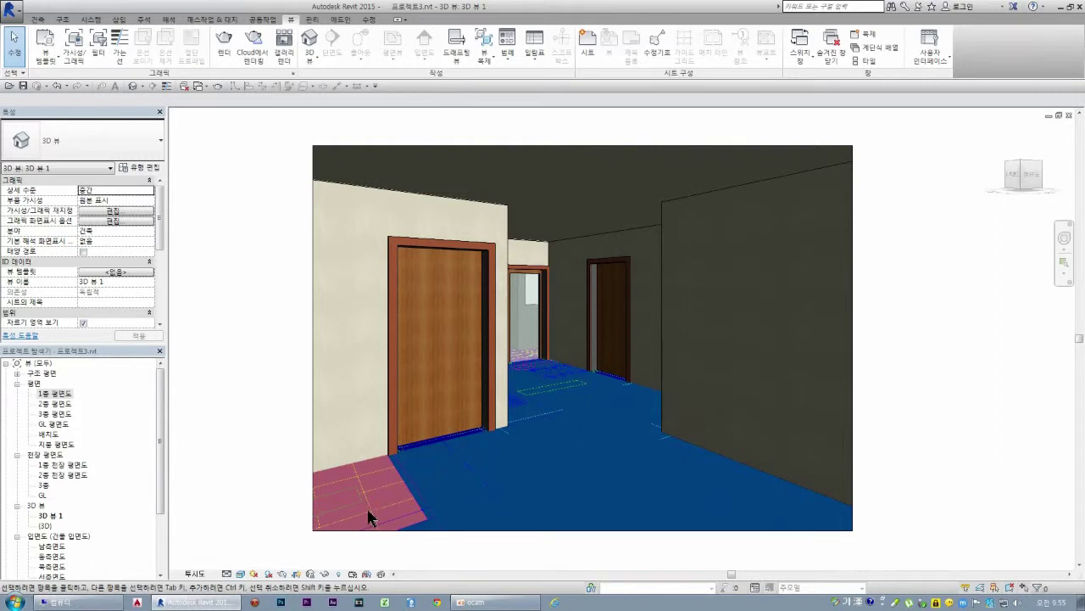
scroll(496, 407, down, 2)
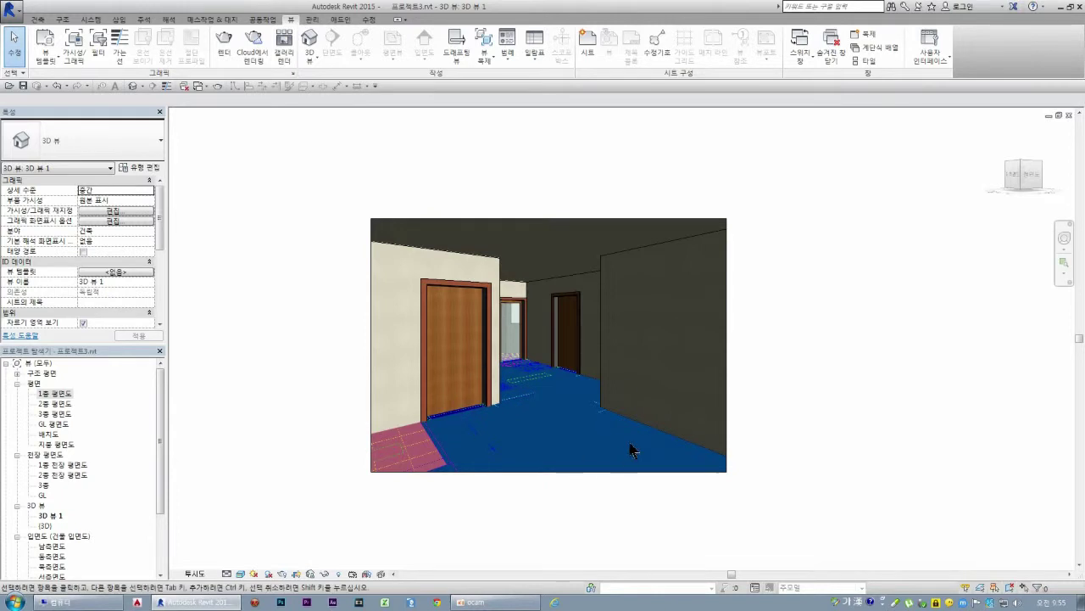
right_click(575, 443)
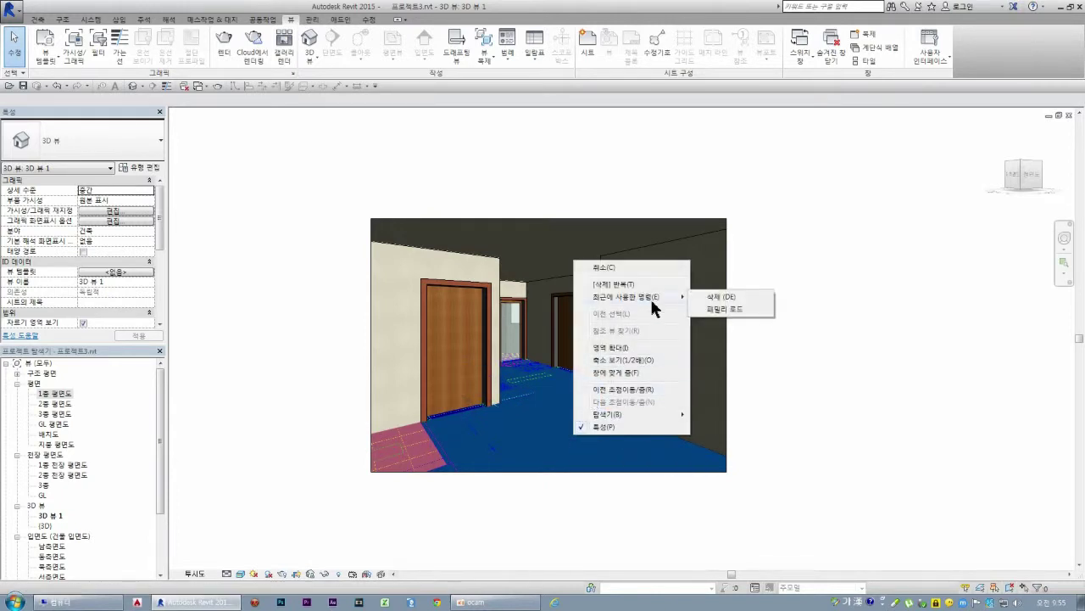
key(Escape)
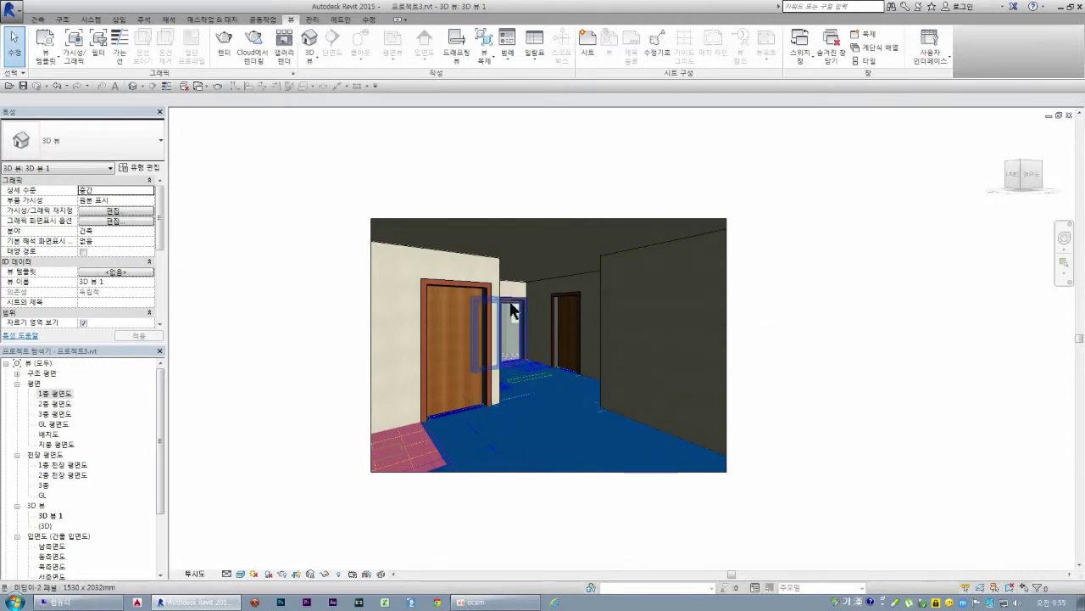
scroll(526, 420, down, 2)
Step: Extend the camera crop down, right, slightly left and upward to show more floor and ceiling
click(511, 430)
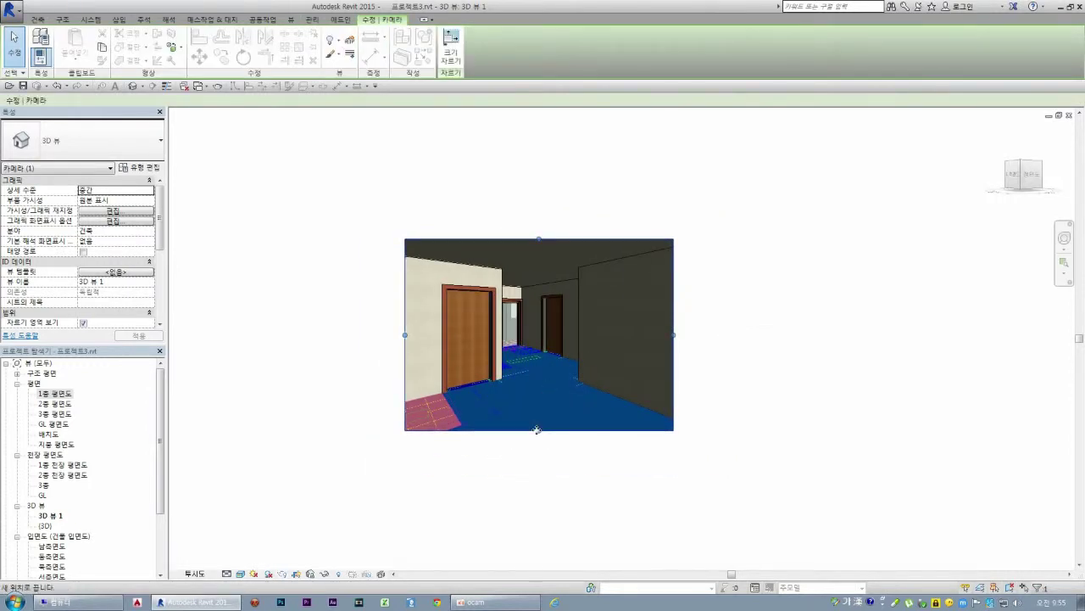
drag(537, 430, 551, 504)
drag(676, 380, 803, 373)
key(Escape)
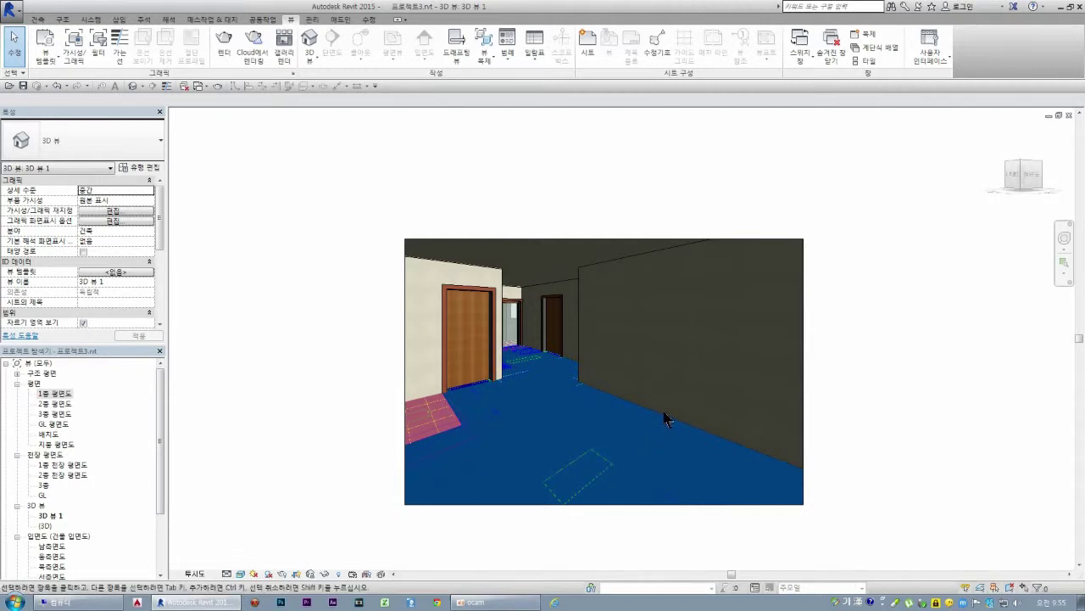
click(404, 395)
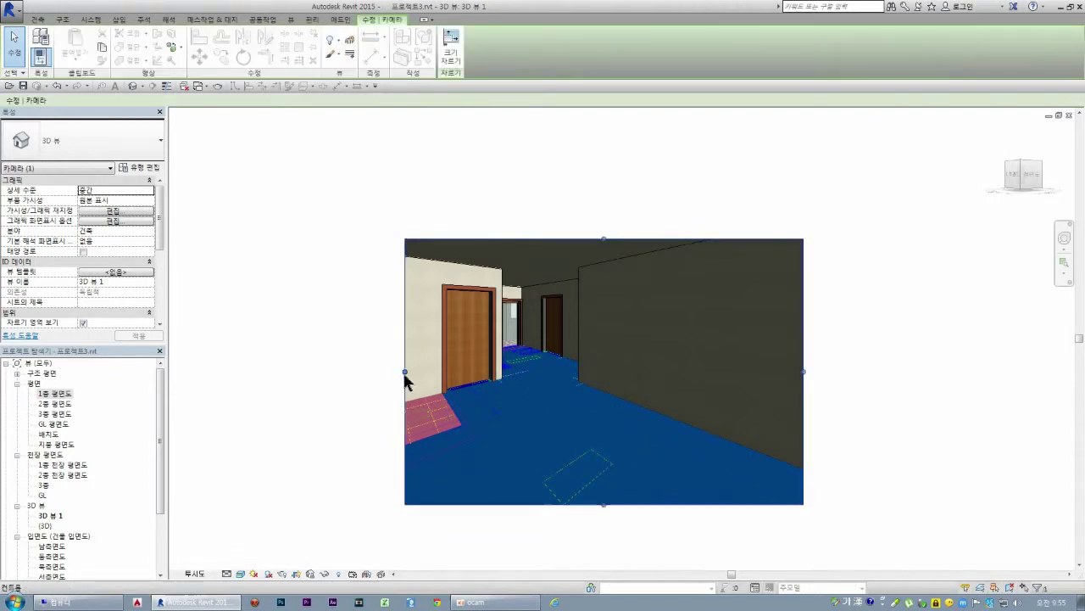
drag(404, 372, 368, 373)
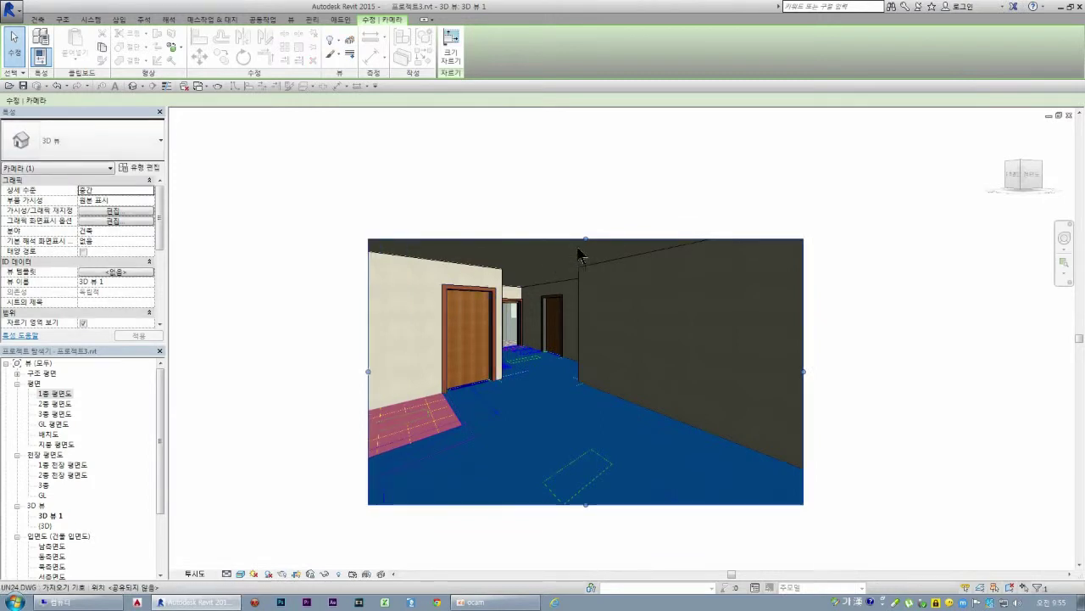
drag(586, 239, 592, 185)
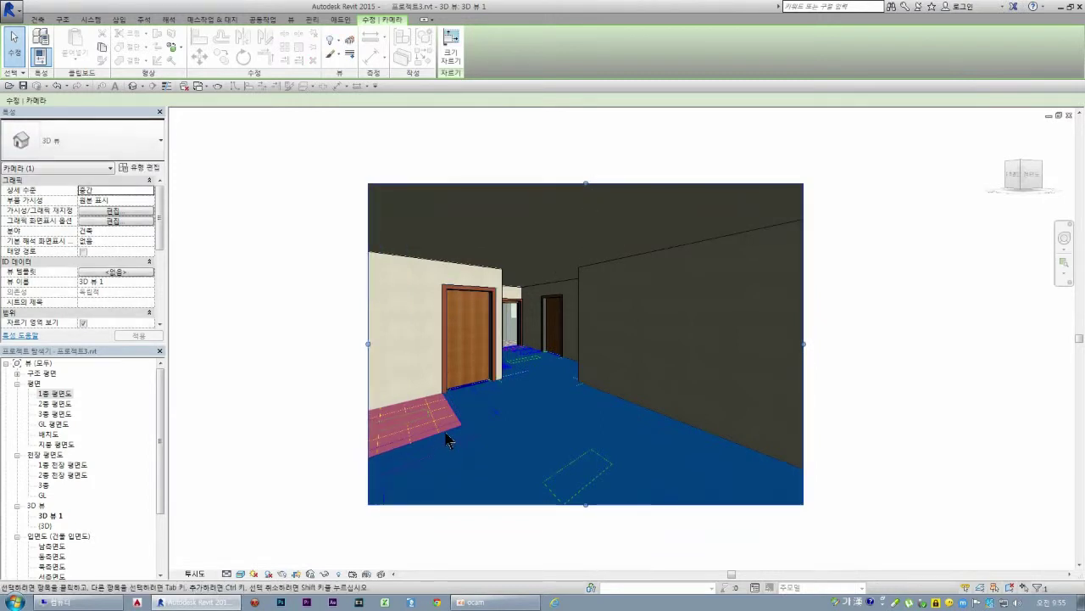
key(Escape)
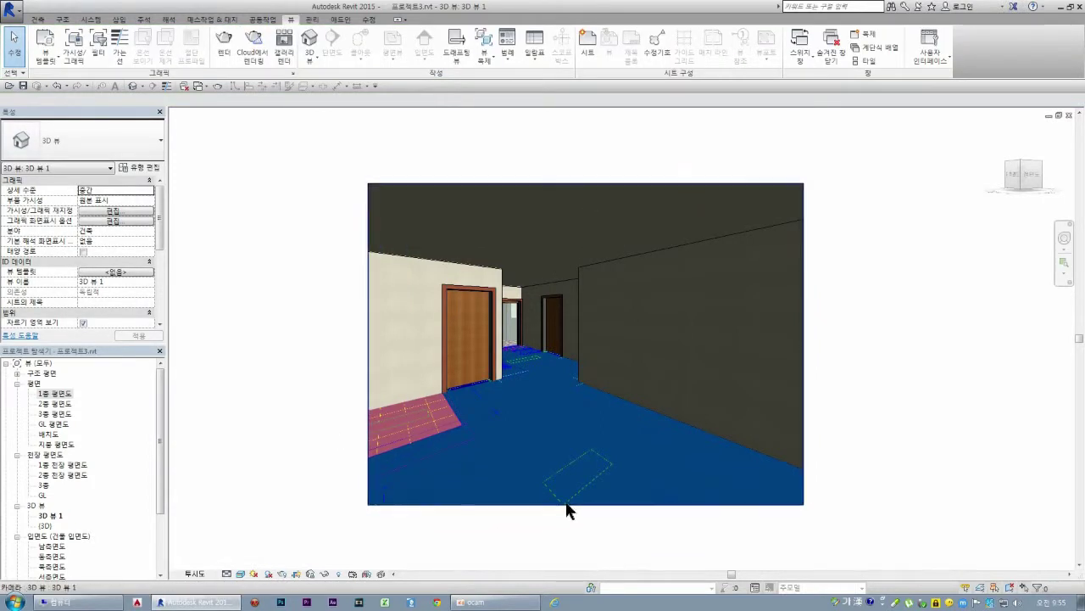
Step: Change the view's visual style and select the imported UN24.DWG floor drawing
click(569, 505)
click(227, 574)
click(231, 552)
click(334, 521)
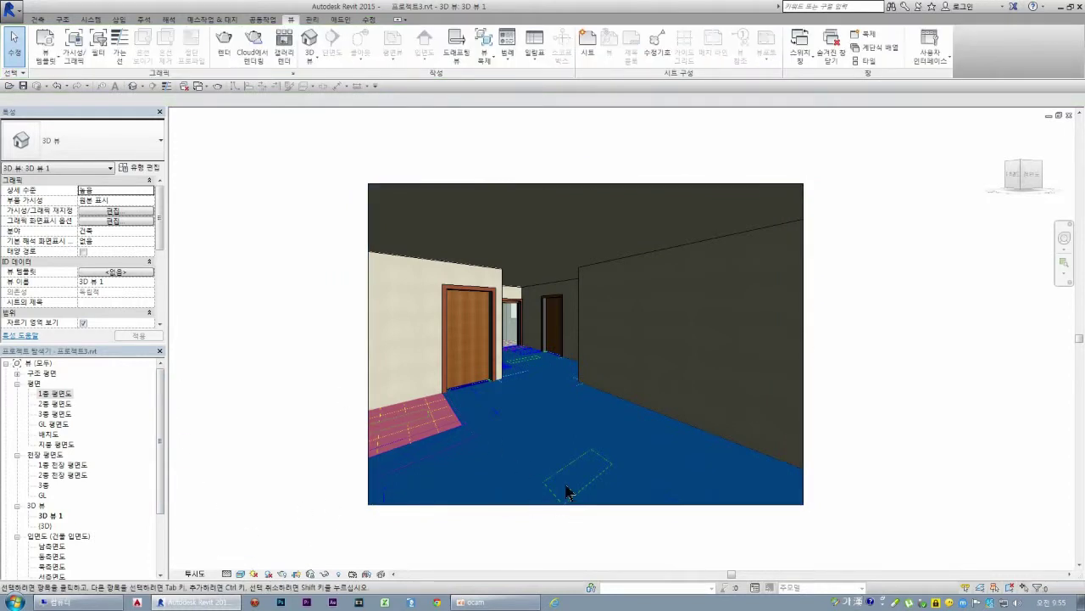
click(534, 373)
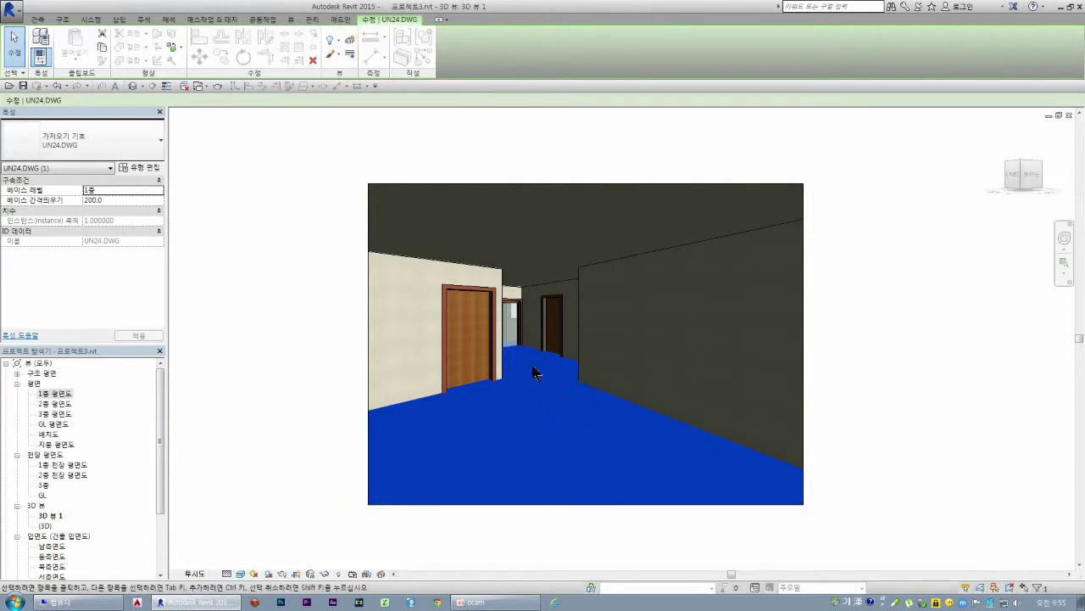
Step: Hide UN24.DWG in the 3D view to reveal the wood floor, and pull the crop edges inward
right_click(535, 373)
mouse_move(578, 163)
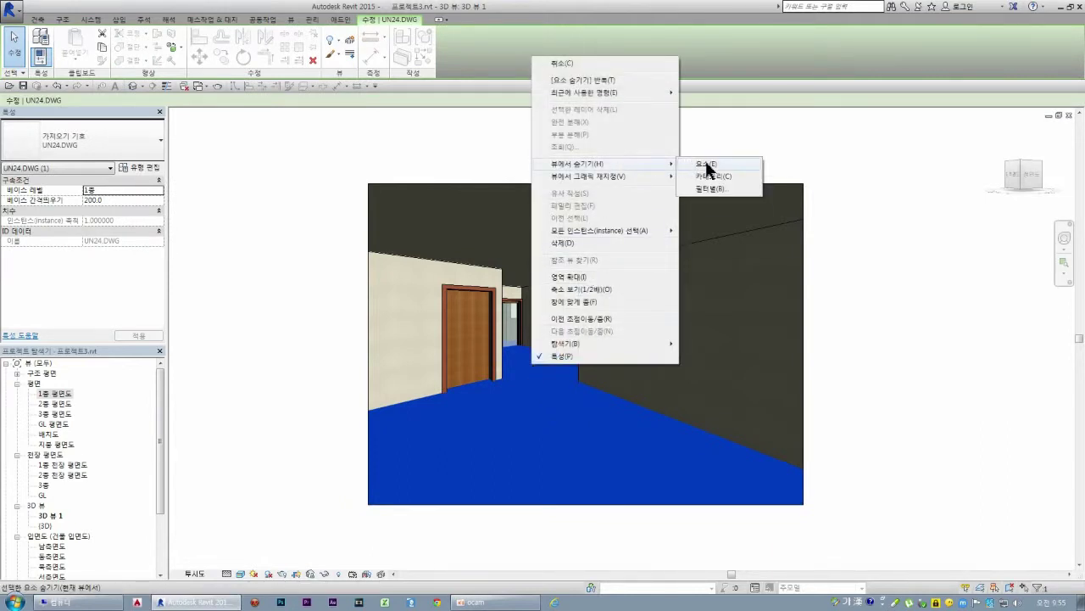
click(707, 167)
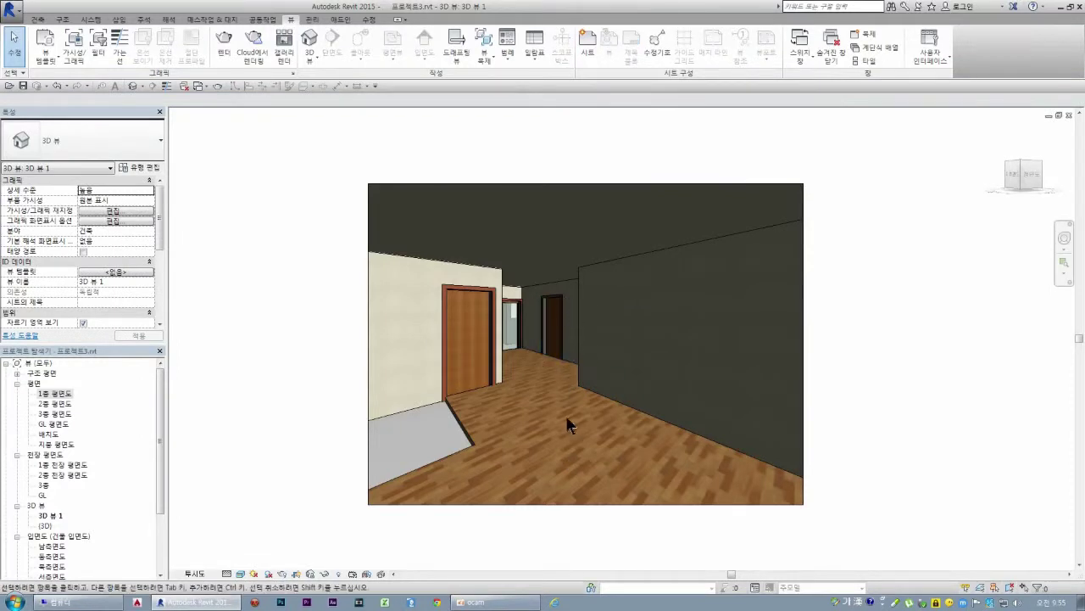
click(564, 502)
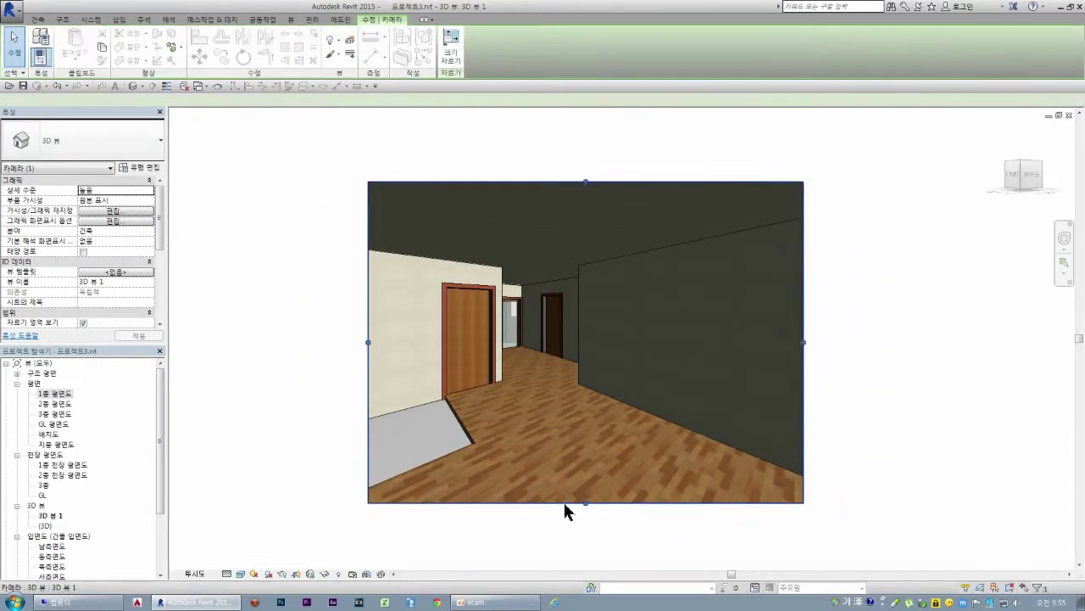
drag(585, 502, 585, 451)
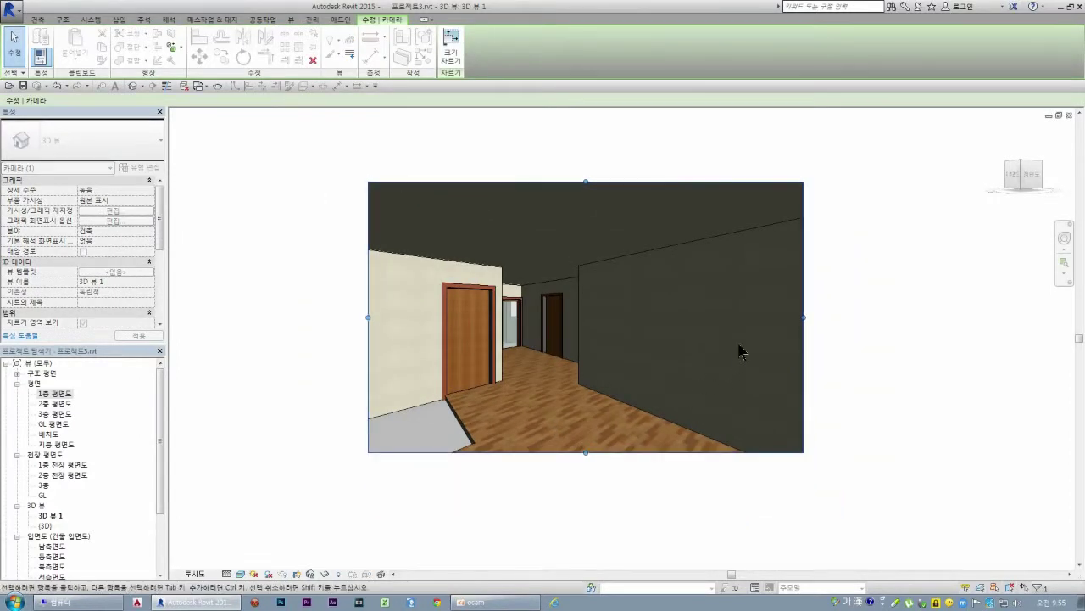
drag(804, 316, 719, 317)
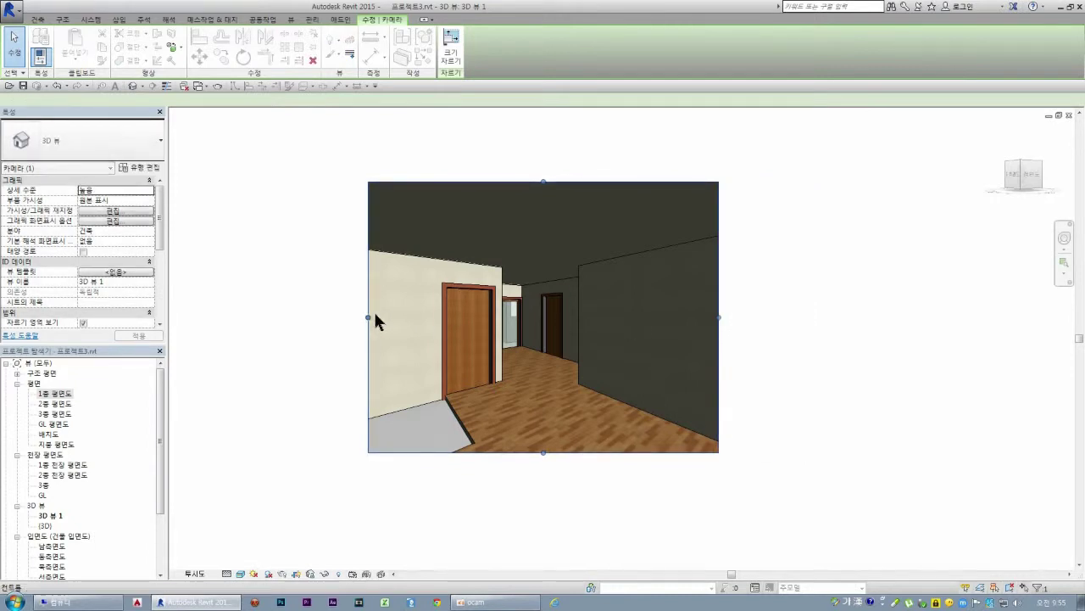
drag(368, 317, 379, 318)
drag(548, 181, 551, 254)
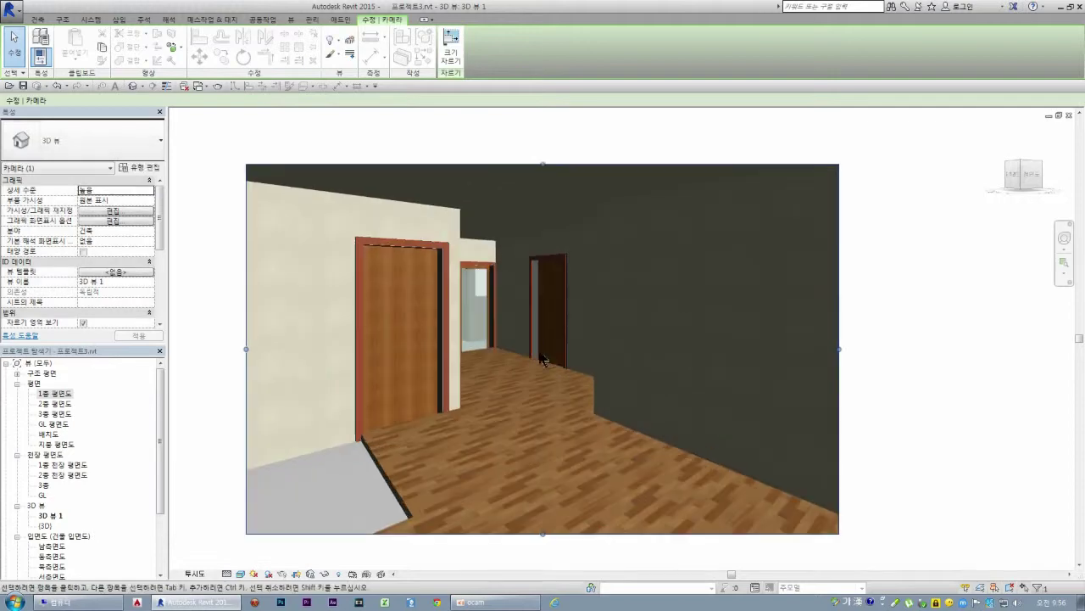
Step: Review the trimmed camera view, then reopen the 1층 천장 평면도 ceiling plan
scroll(513, 356, up, 2)
scroll(479, 341, up, 2)
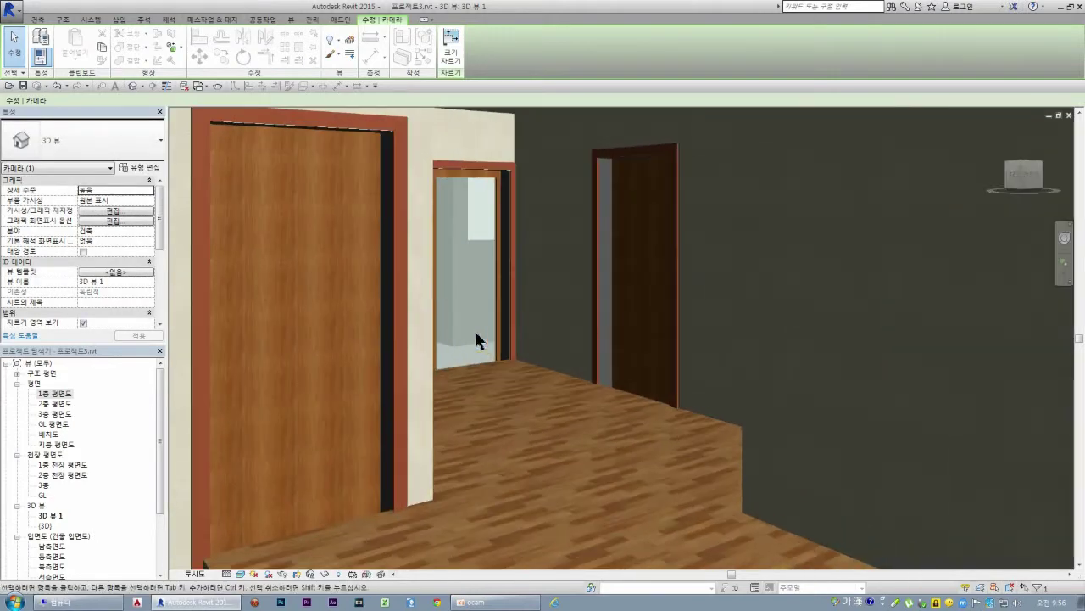
scroll(477, 335, up, 2)
scroll(523, 350, down, 1)
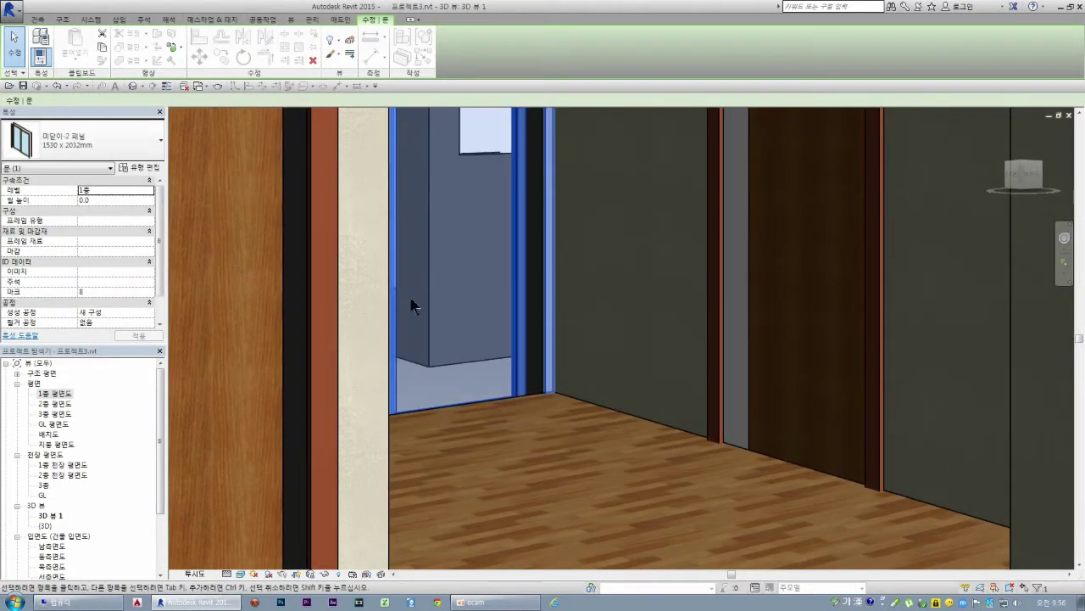
scroll(412, 302, down, 2)
scroll(407, 291, down, 2)
key(Escape)
scroll(451, 424, down, 2)
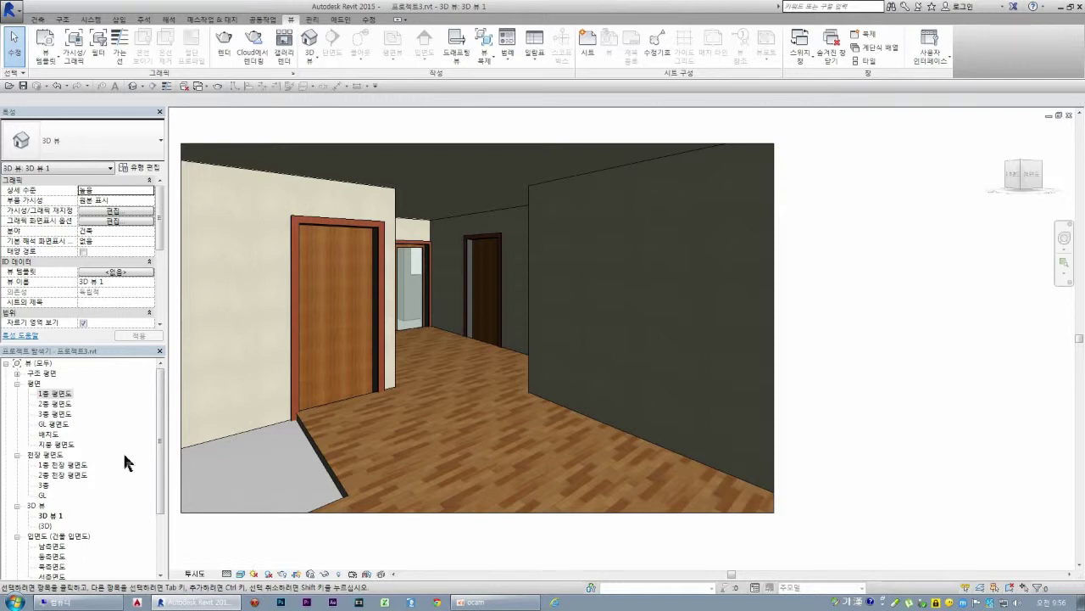
double_click(74, 465)
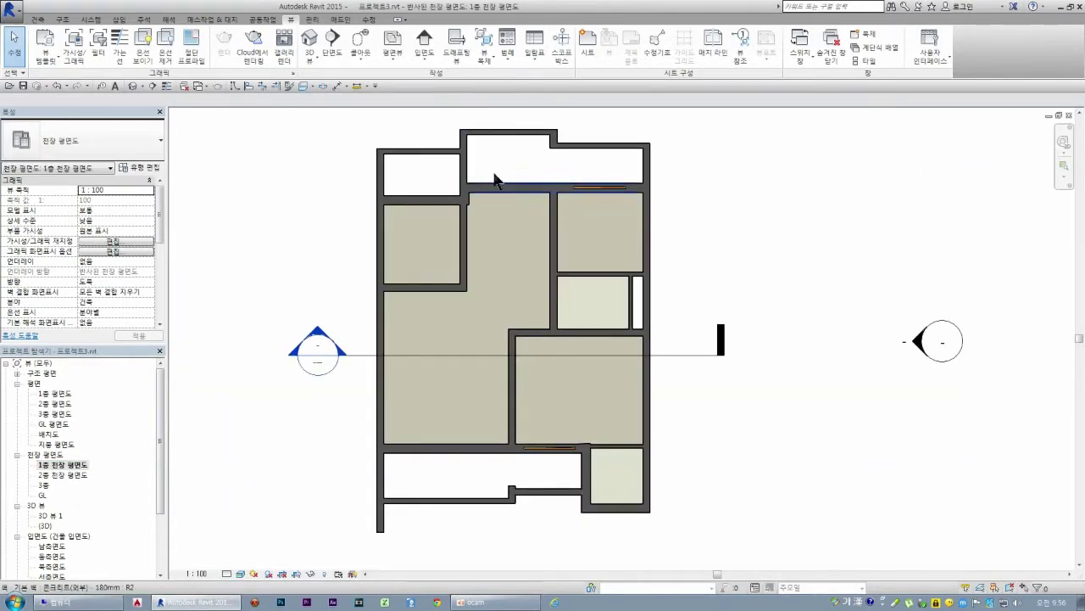
Step: Start Lighting Fixture placement from the Systems tab, showing the 트로퍼 - 포물선 직사각형 0600 x 1200mm(2 램프) type
click(38, 20)
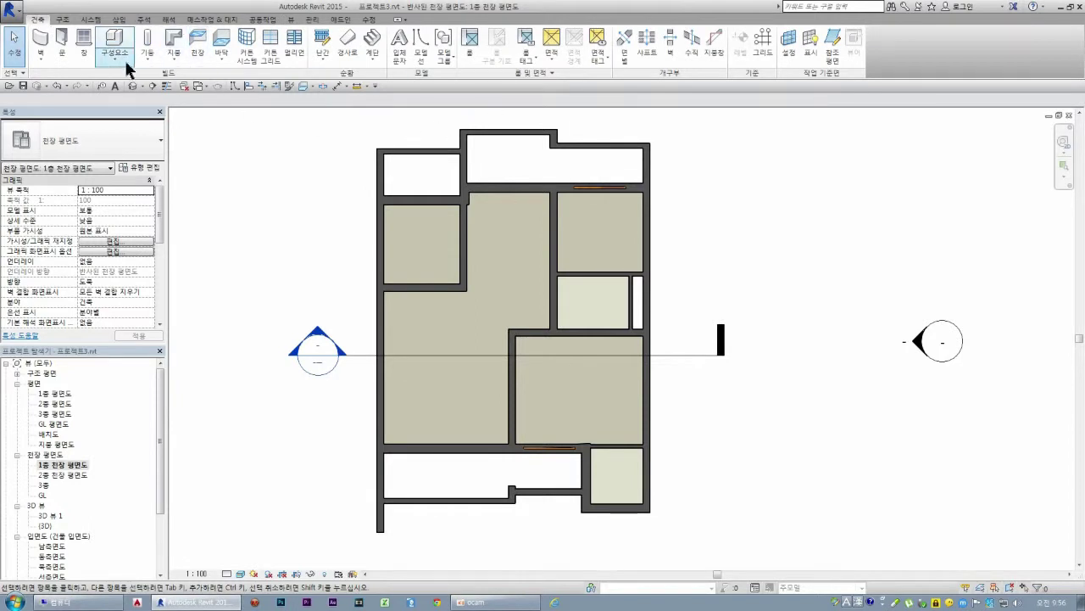
click(90, 20)
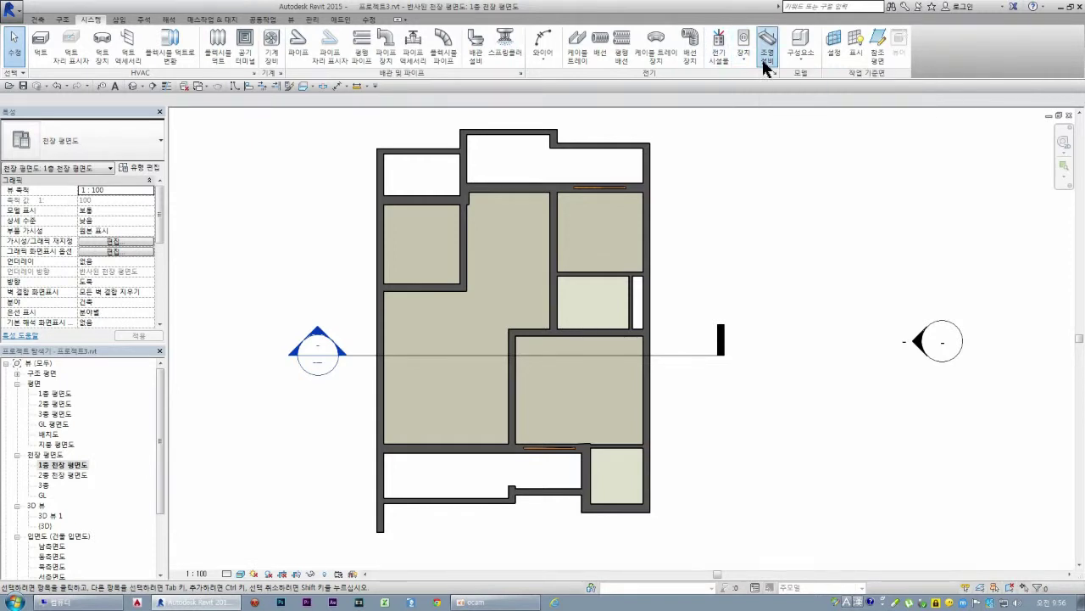
click(767, 64)
click(158, 143)
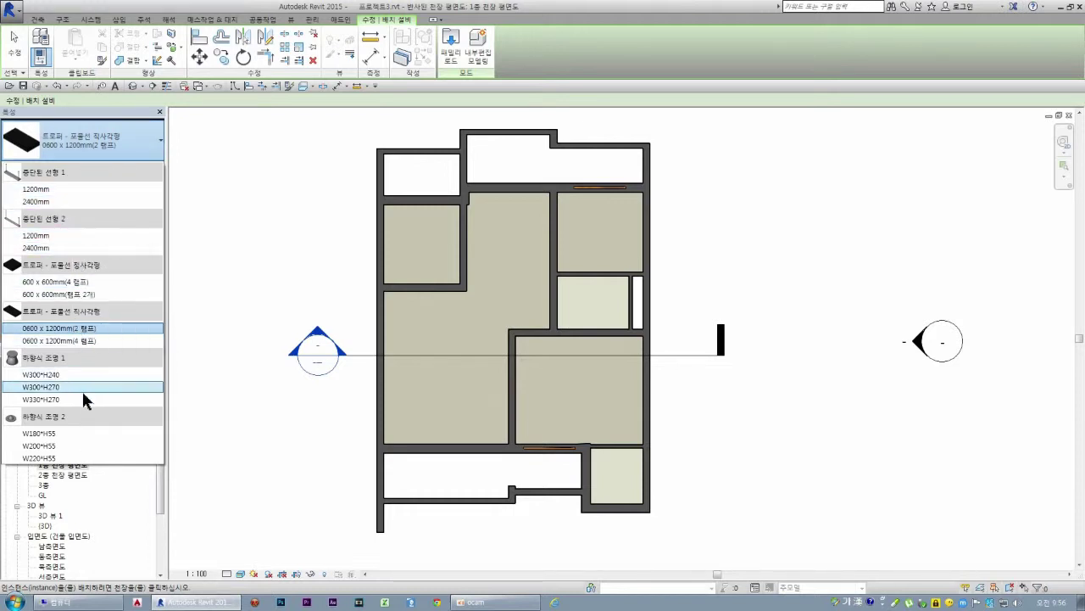
Step: Browse the family library to the Korea > 조명 > 건축 > 설비 lighting fixtures folder
click(452, 58)
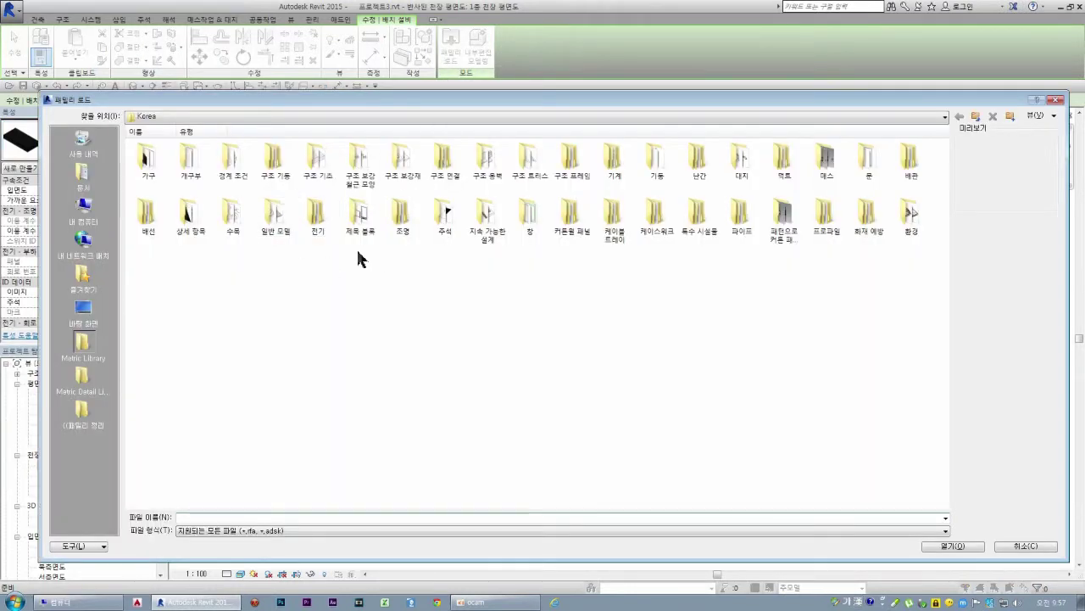
double_click(405, 213)
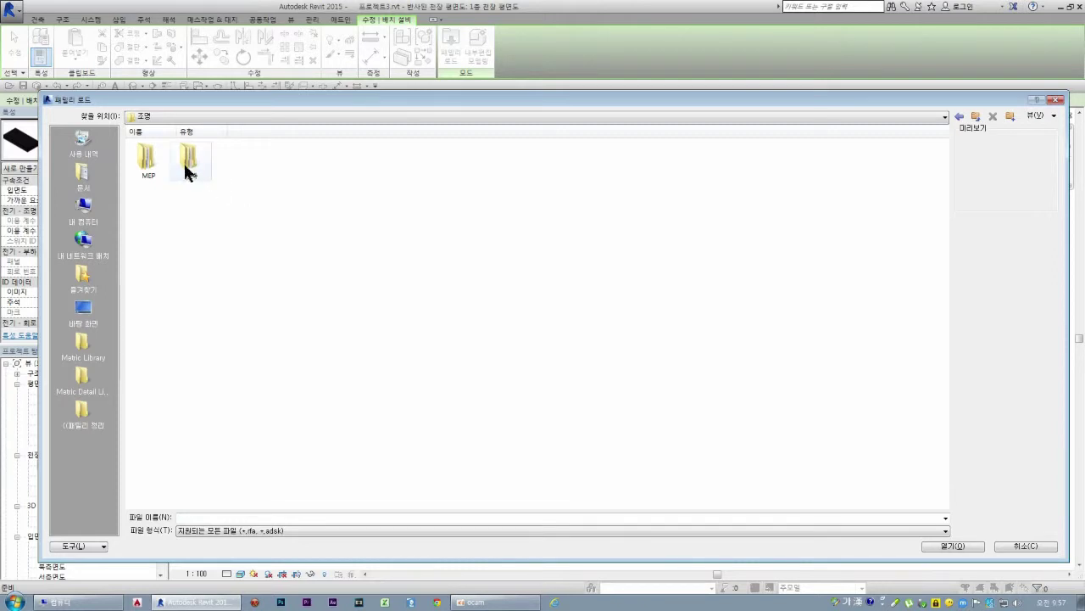
double_click(189, 172)
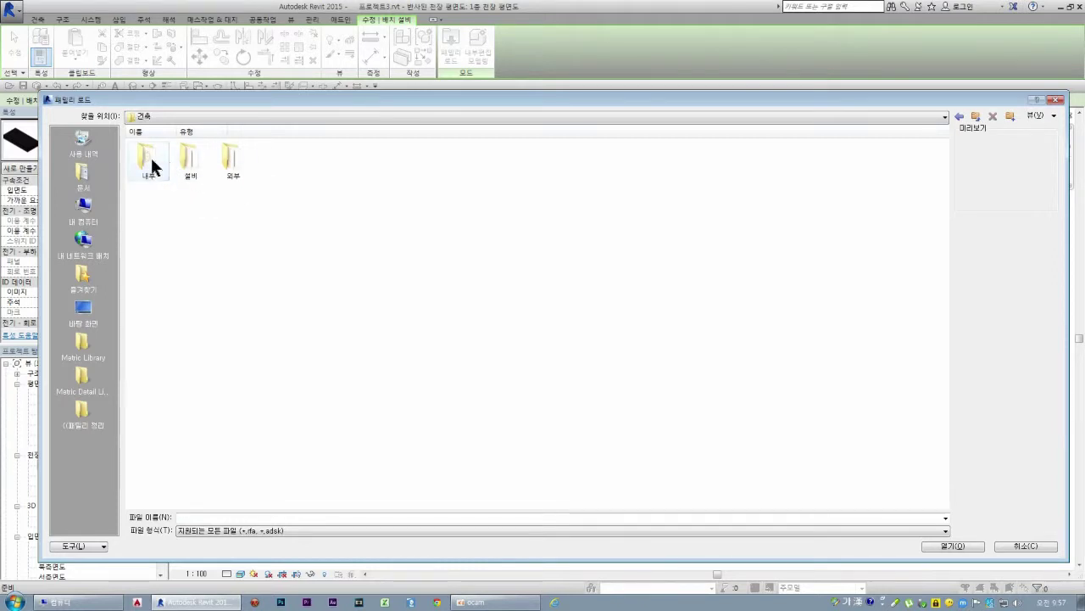
double_click(148, 162)
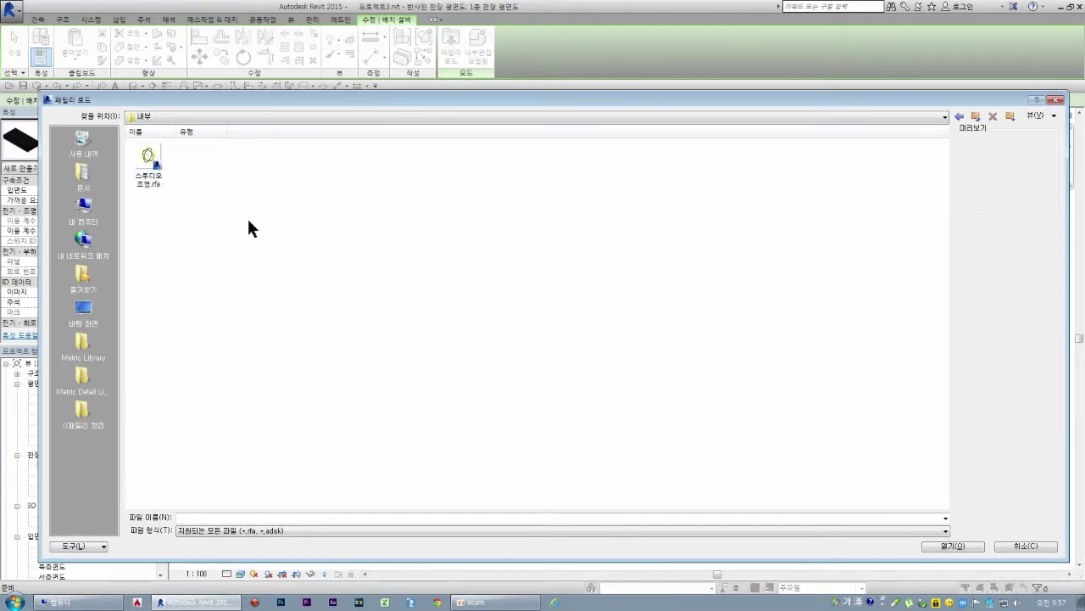
key(BackSpace)
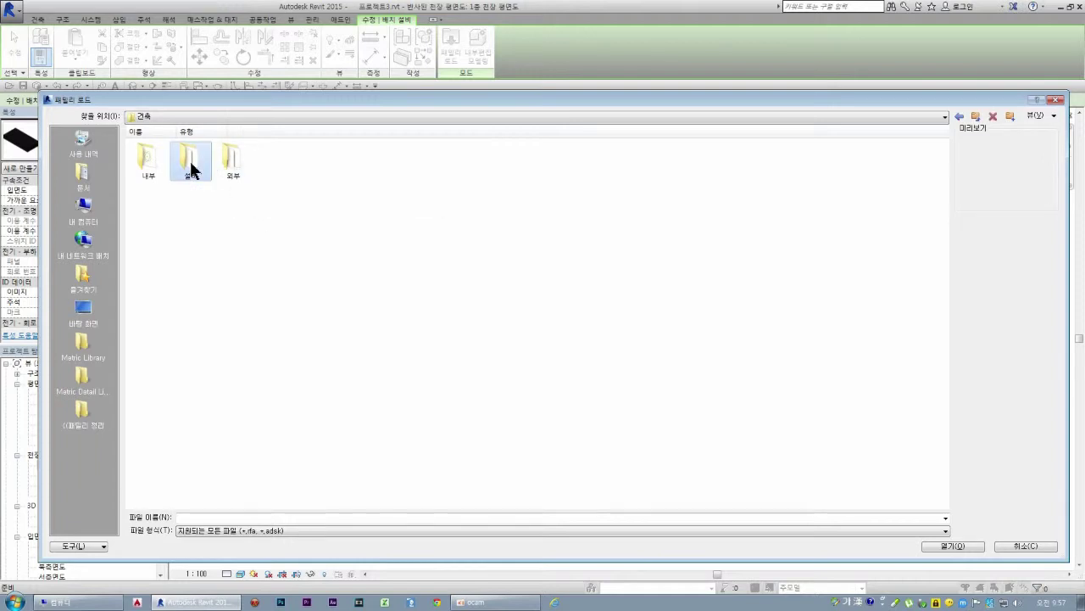
double_click(192, 172)
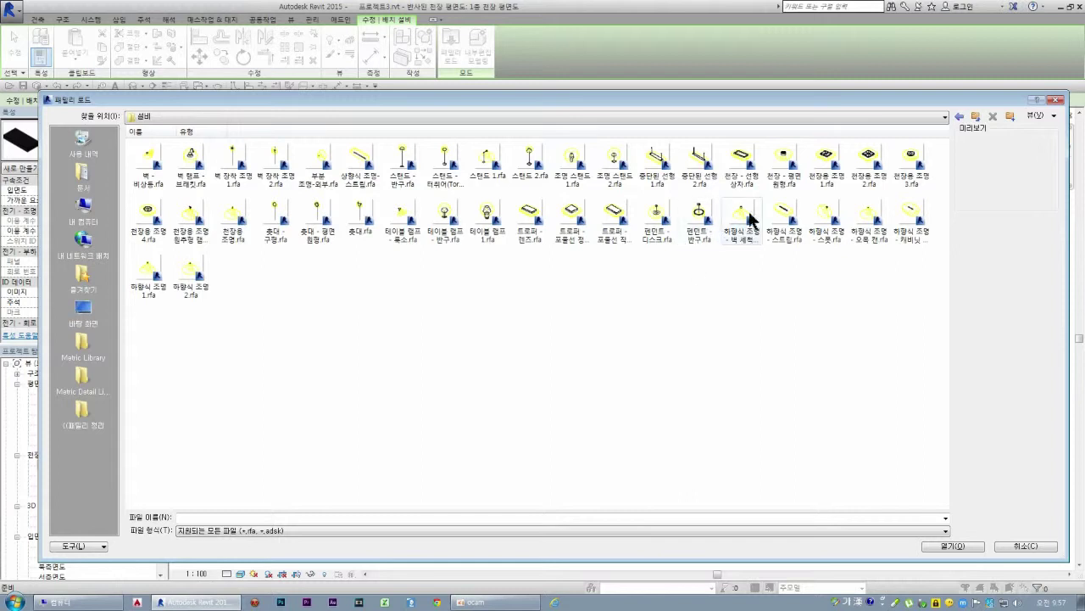
Step: Compare previews of the 천장용 조명 3, 원추형 램프, 4, 1 and 2 ceiling light families
click(910, 174)
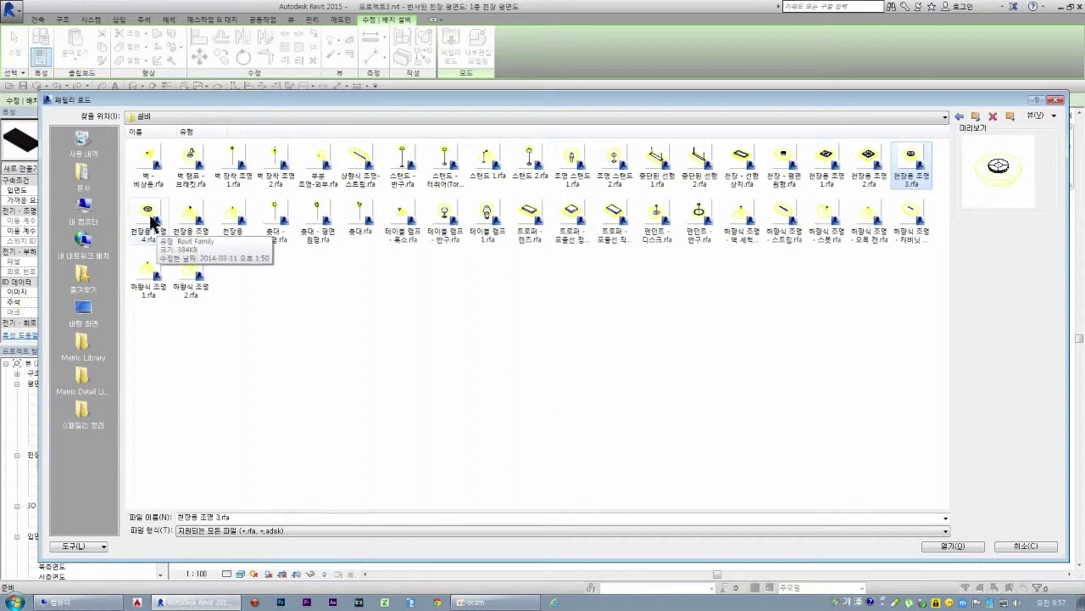
click(191, 235)
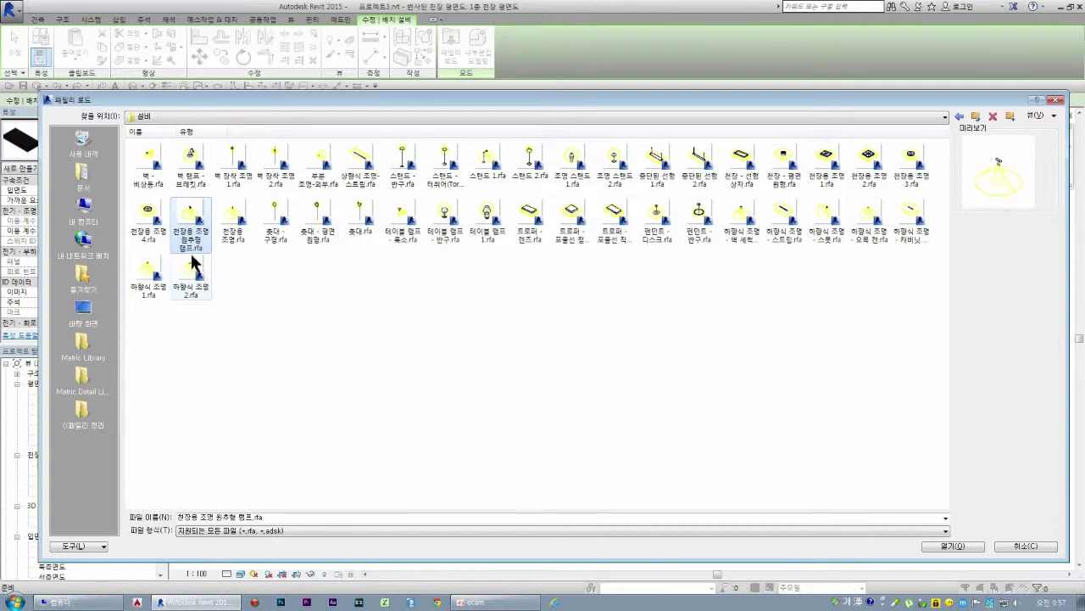
click(149, 212)
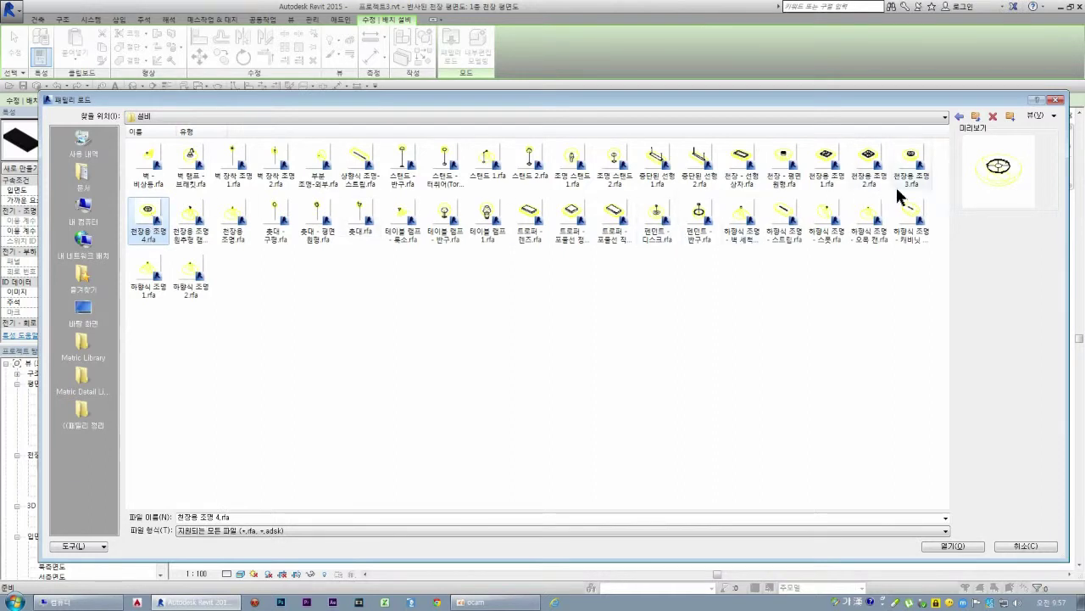
click(913, 167)
click(865, 167)
click(841, 161)
click(874, 163)
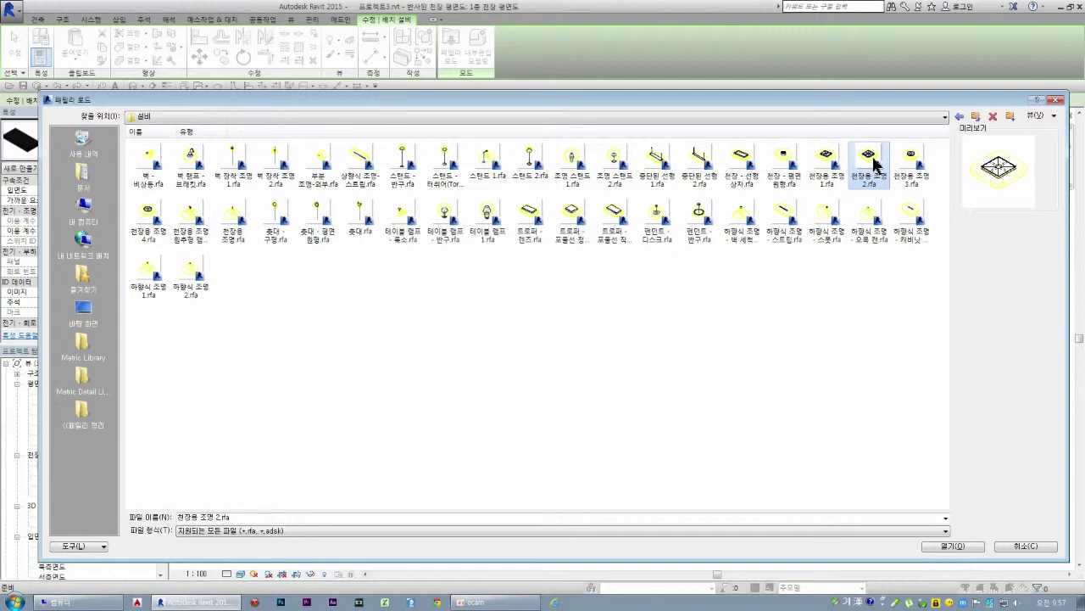
mouse_move(870, 163)
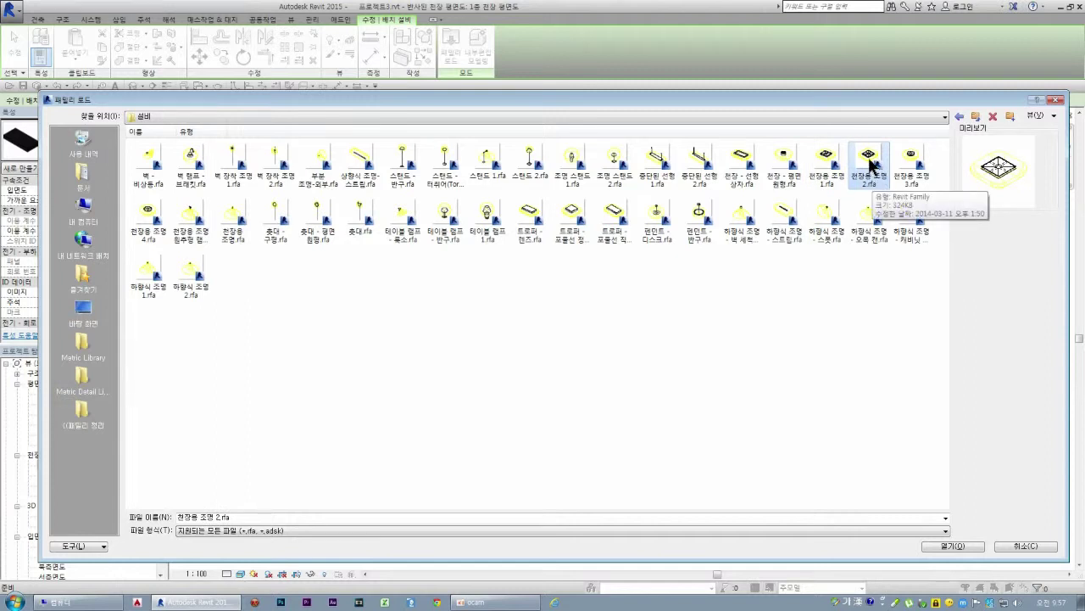
Step: Check the 천장 - 평면 원형 preview, then load 천장용 조명 2.rfa
key(Left)
key(Left)
key(Left)
key(Right)
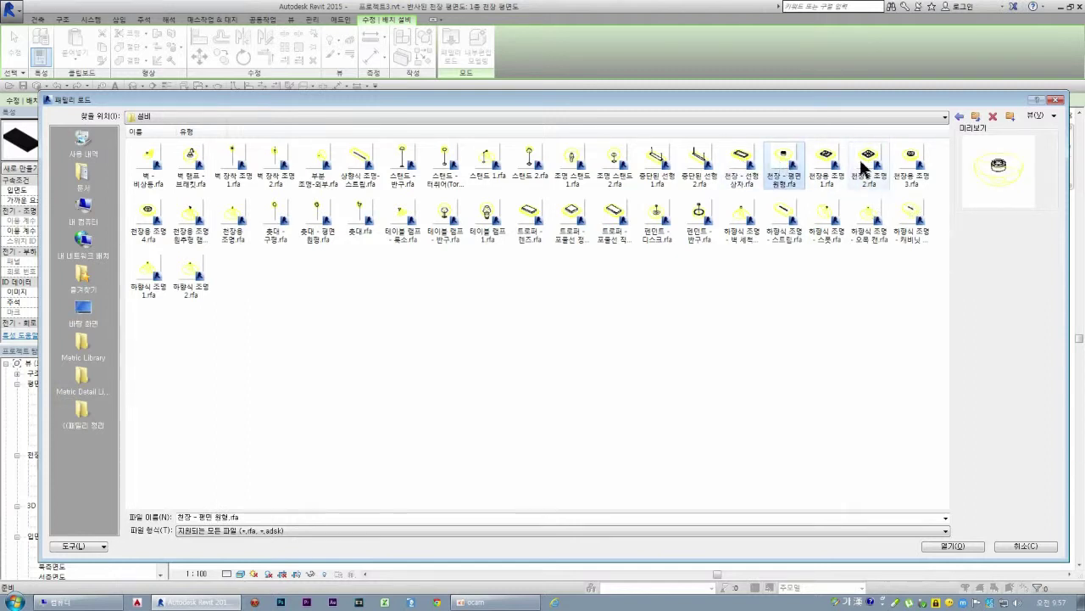
key(Right)
key(Right)
click(829, 163)
click(849, 162)
click(907, 161)
double_click(867, 156)
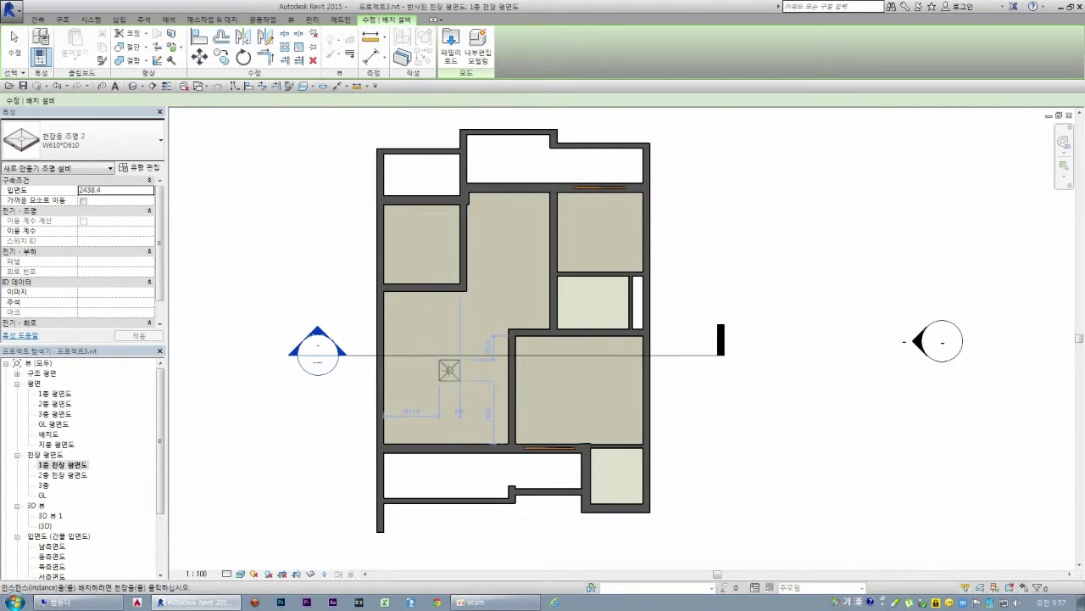
Step: Place 천장용 조명 2 lights in the large left, right, top-left and top-right rooms, then nudge the large room's light lower
click(450, 369)
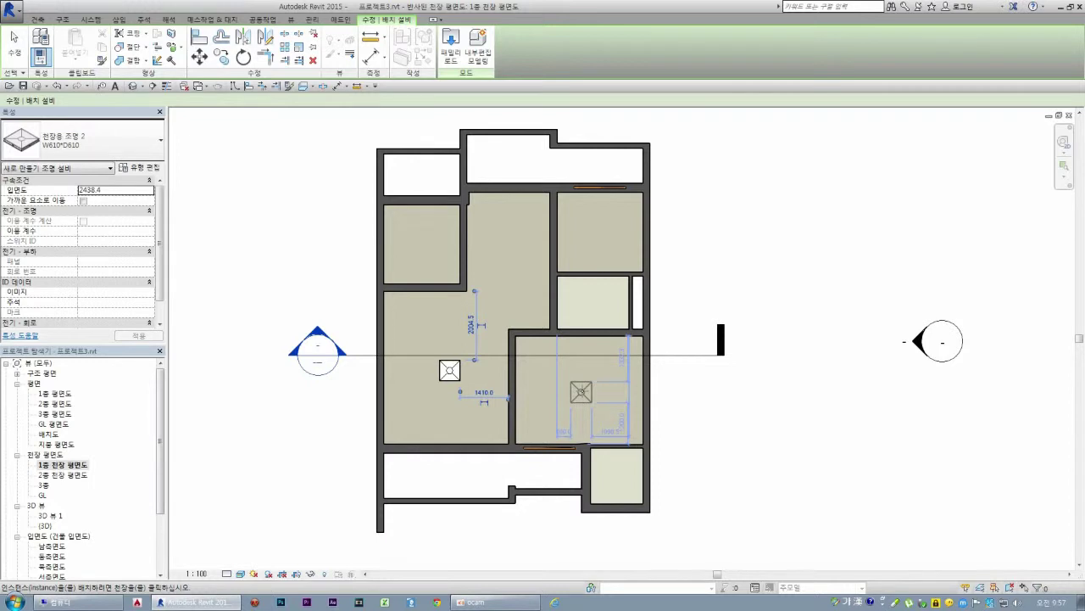
click(581, 392)
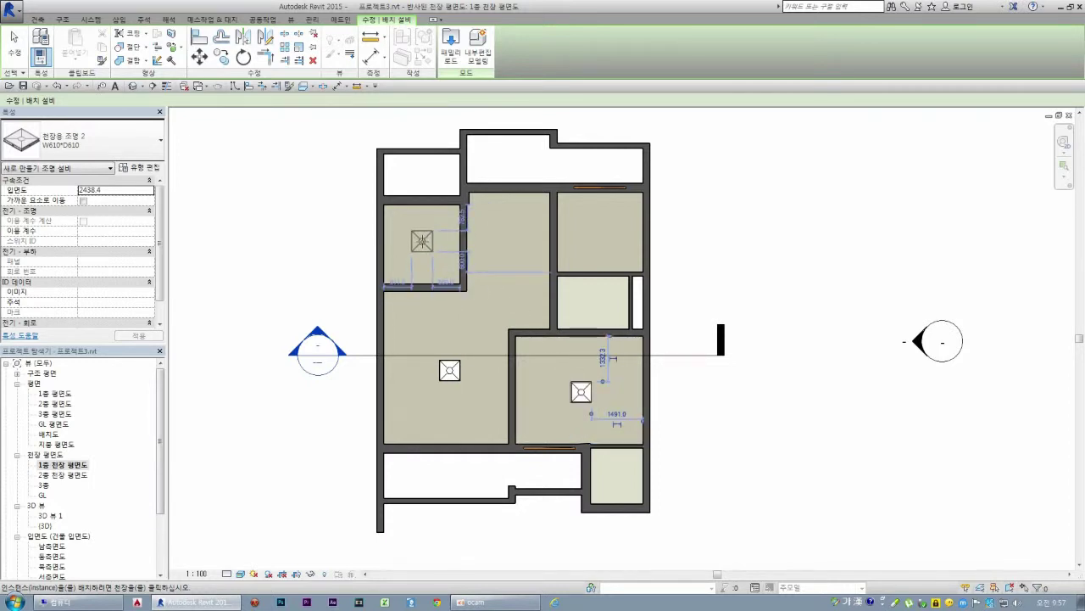
click(421, 240)
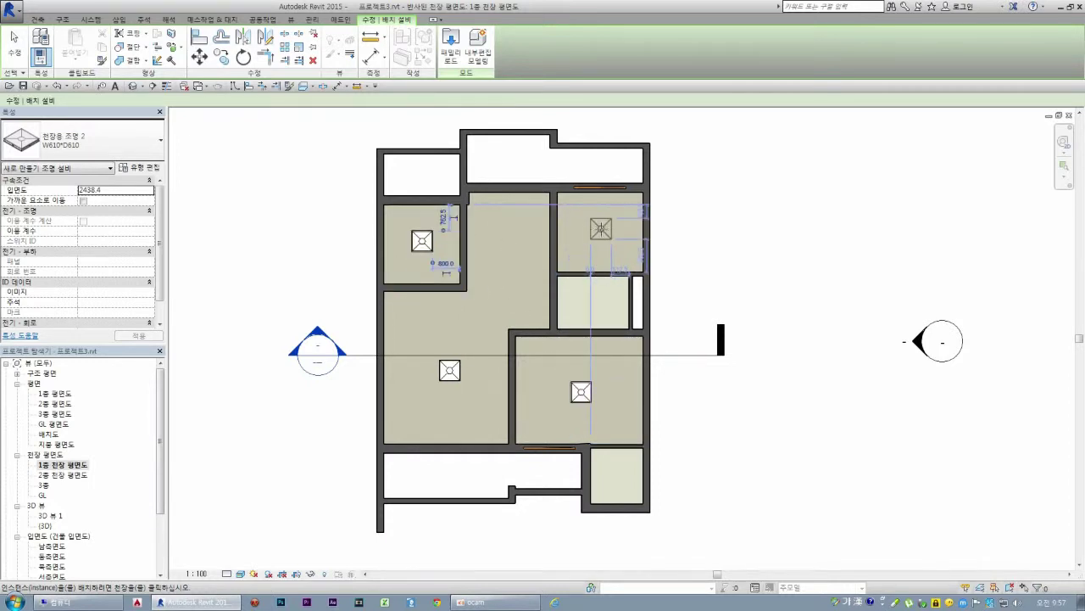
click(602, 232)
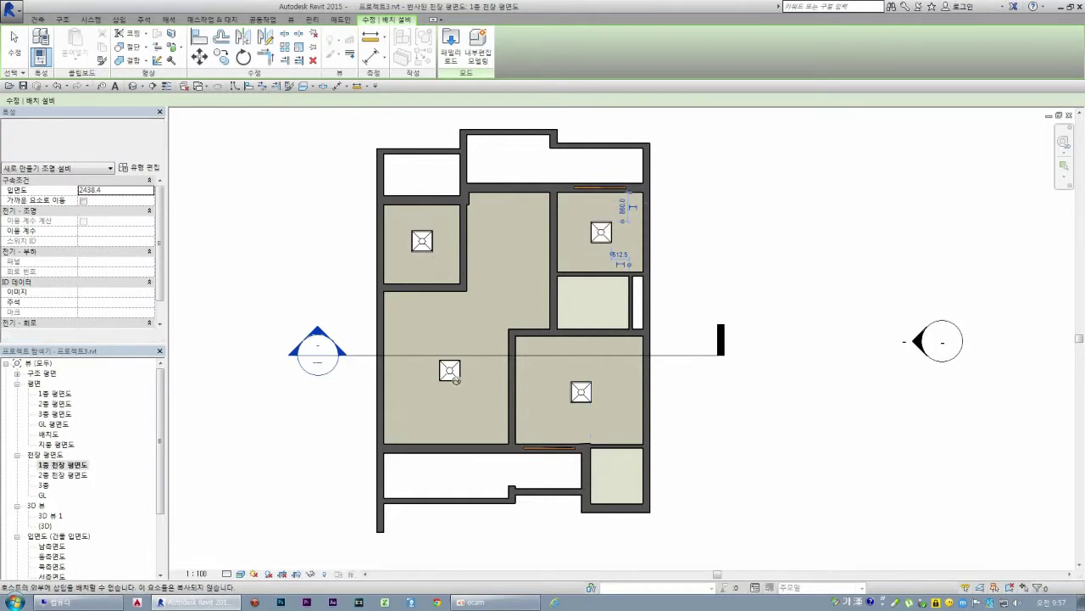
key(Escape)
key(Escape)
click(450, 373)
ctrl+drag(450, 377, 449, 392)
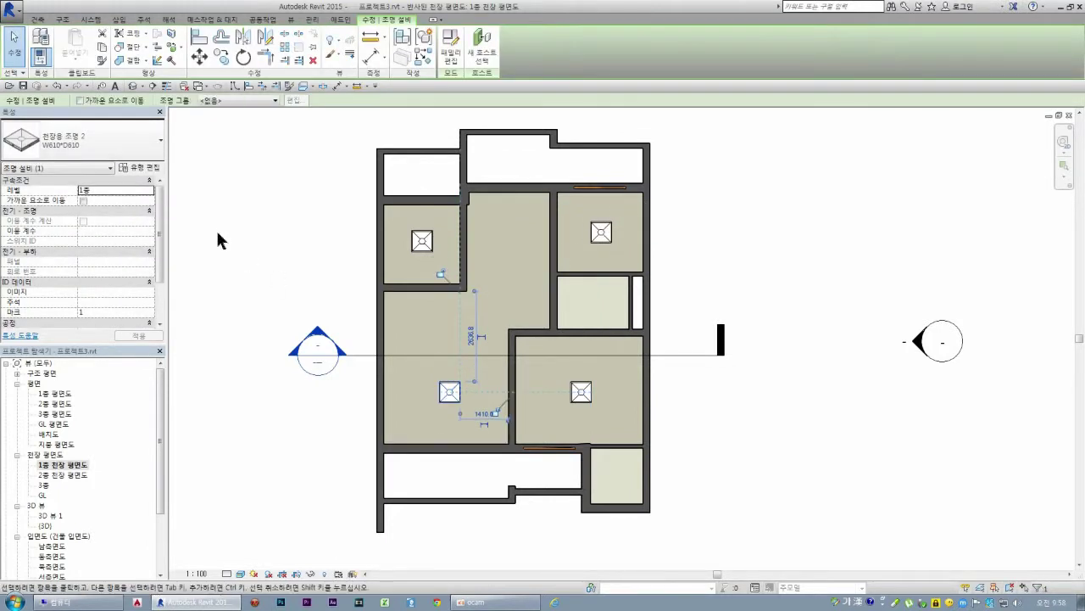
click(138, 167)
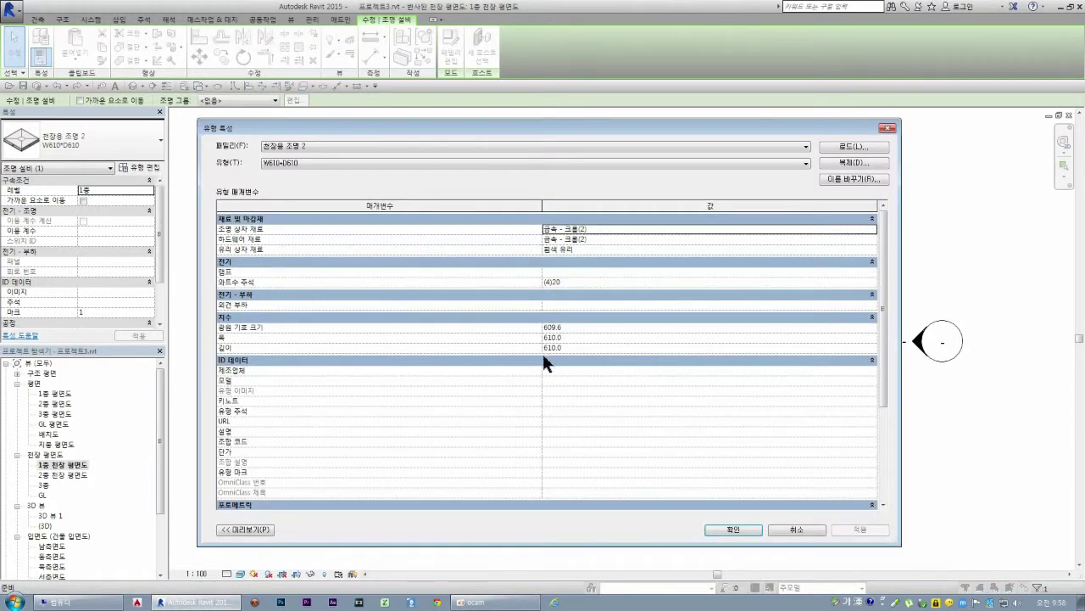
scroll(597, 318, down, 1)
scroll(596, 320, down, 1)
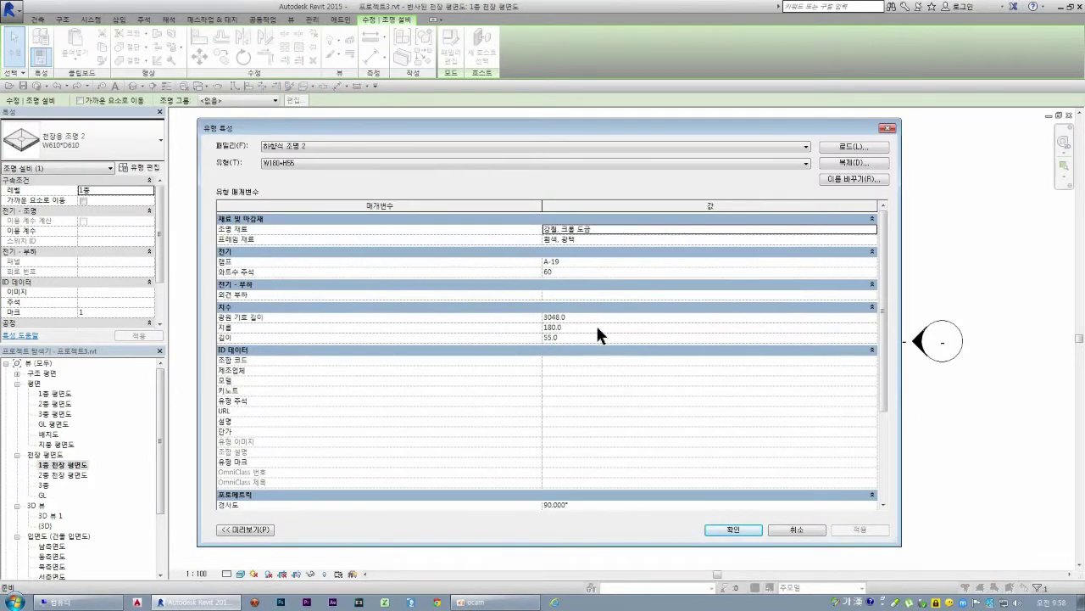
scroll(597, 328, up, 2)
scroll(541, 359, down, 1)
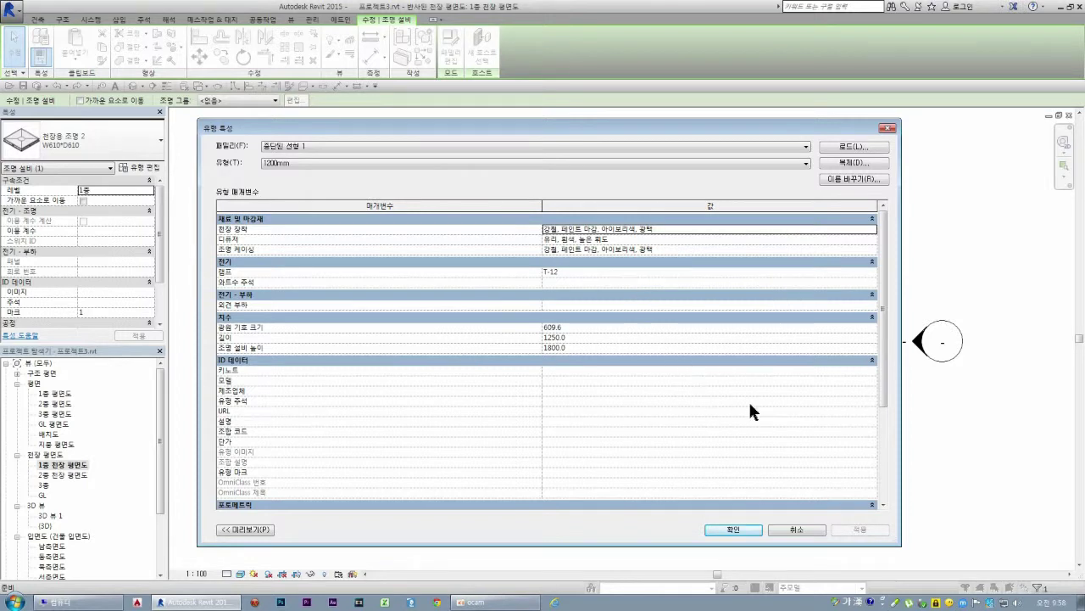
key(Escape)
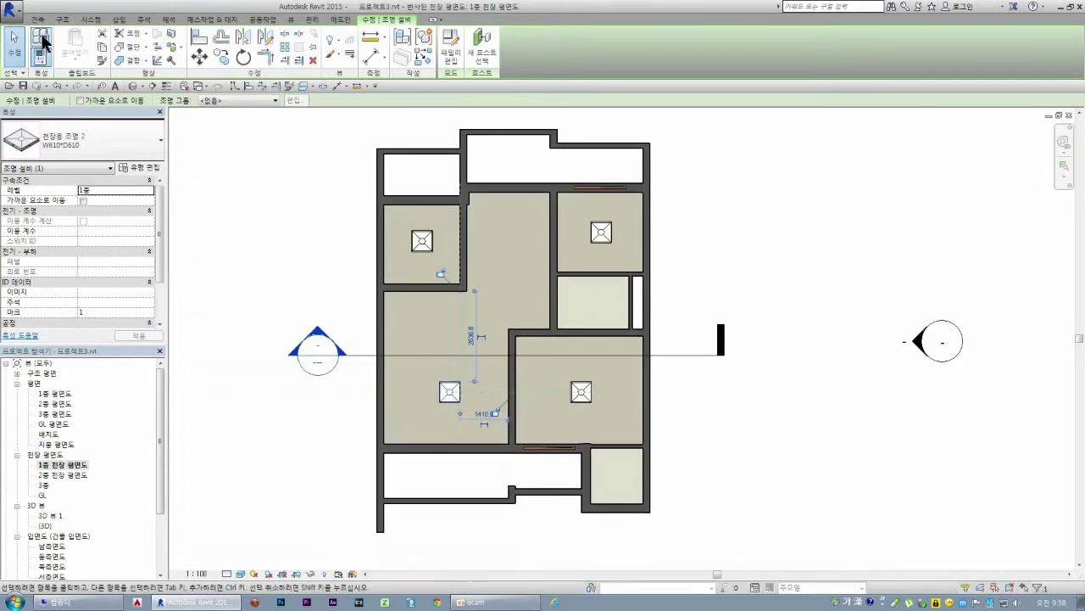
click(41, 47)
key(Escape)
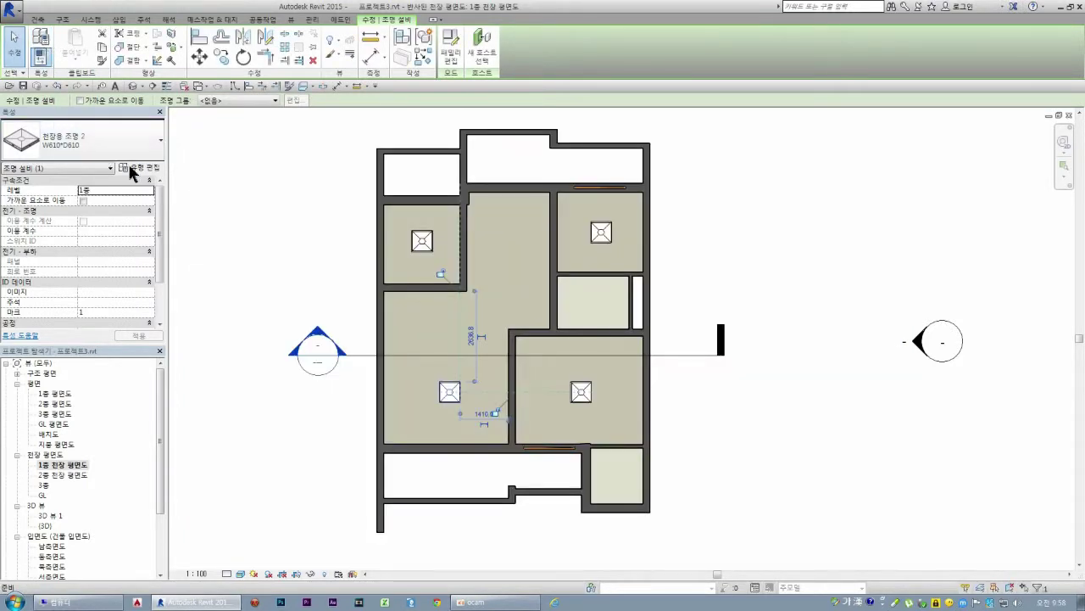
scroll(160, 249, down, 3)
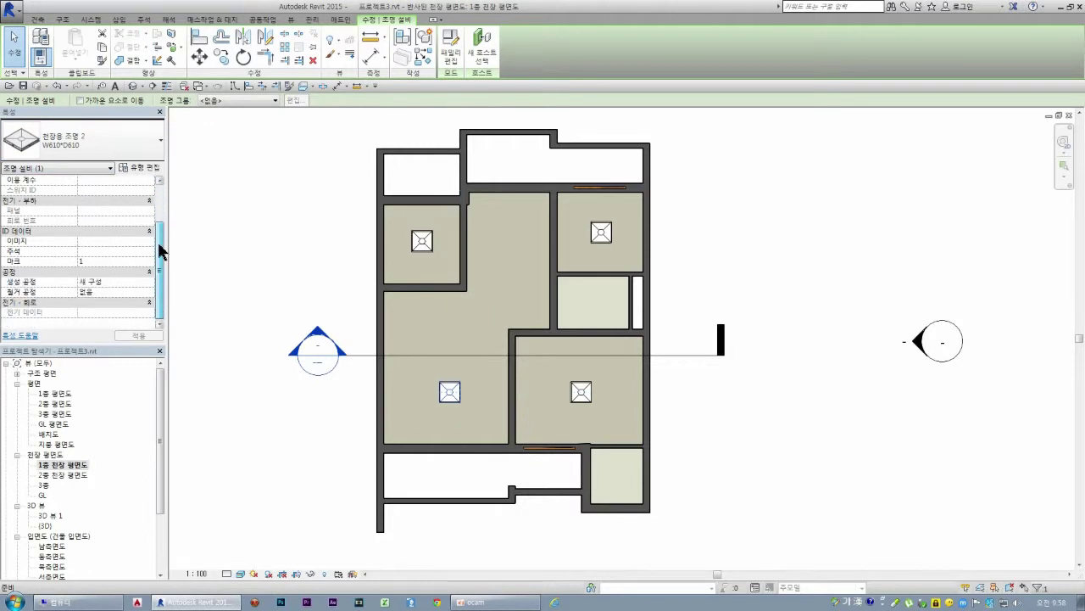
scroll(163, 243, up, 3)
click(150, 174)
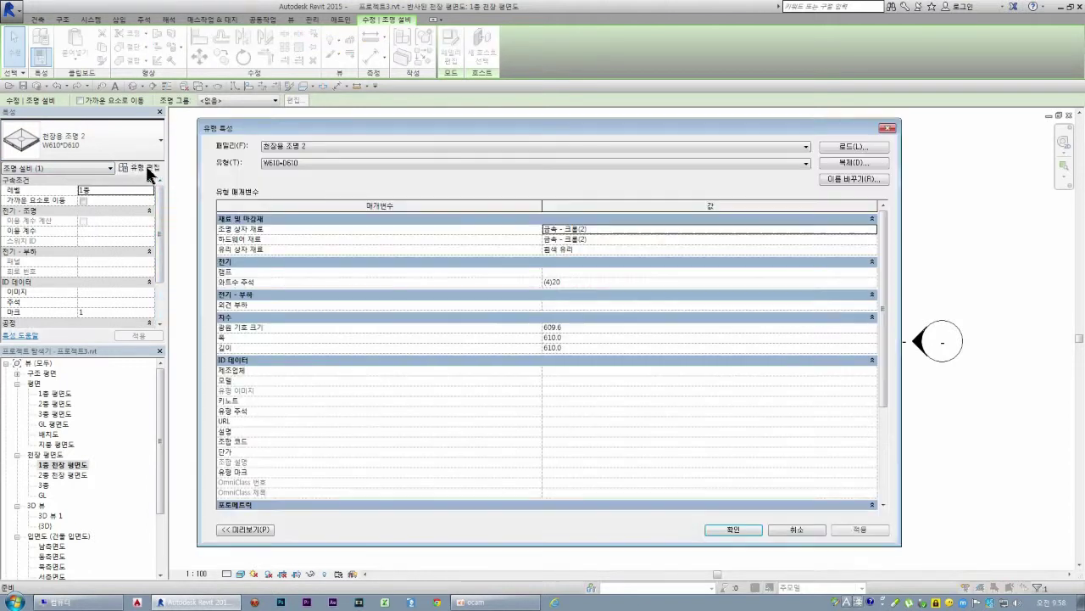
key(Escape)
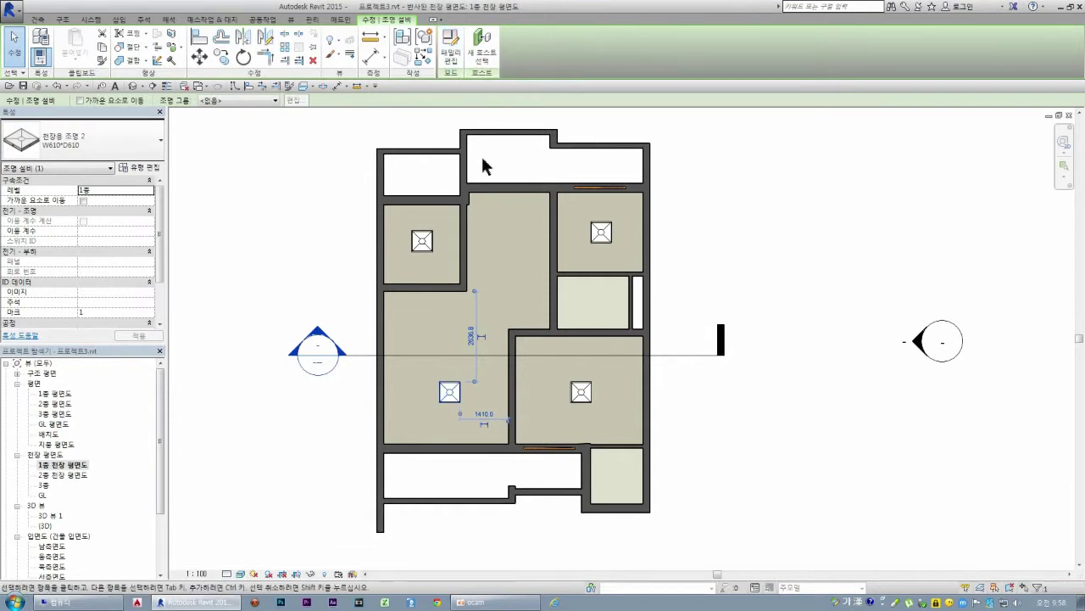
Step: Open the 천장용 조명 2 family for editing and review its category settings and Photometrics type parameters
click(452, 59)
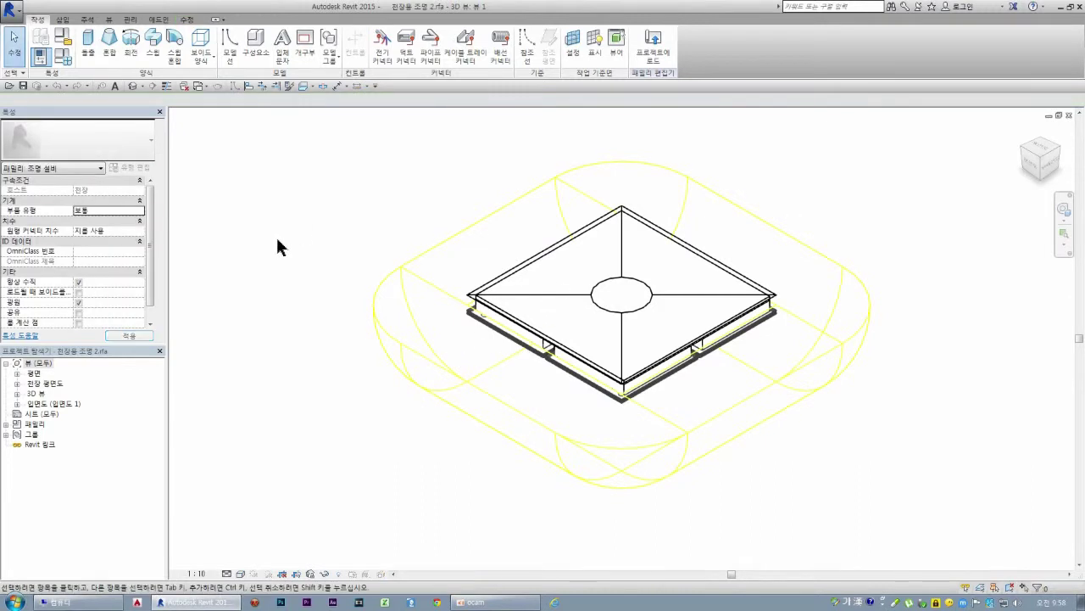
mouse_move(150, 212)
mouse_down()
mouse_move(153, 230)
mouse_move(152, 181)
mouse_up()
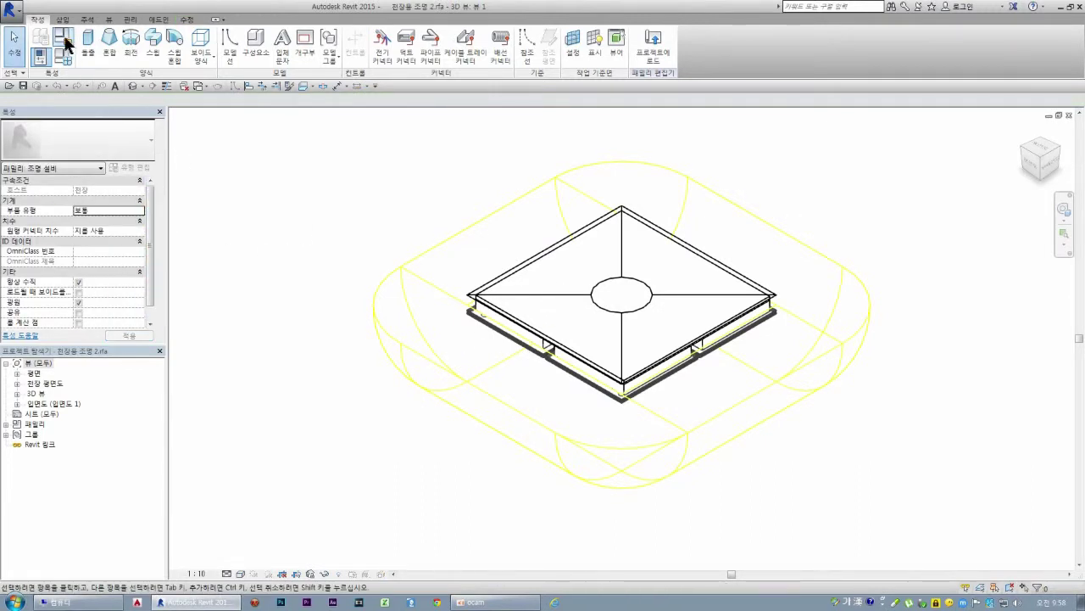
click(64, 43)
key(Return)
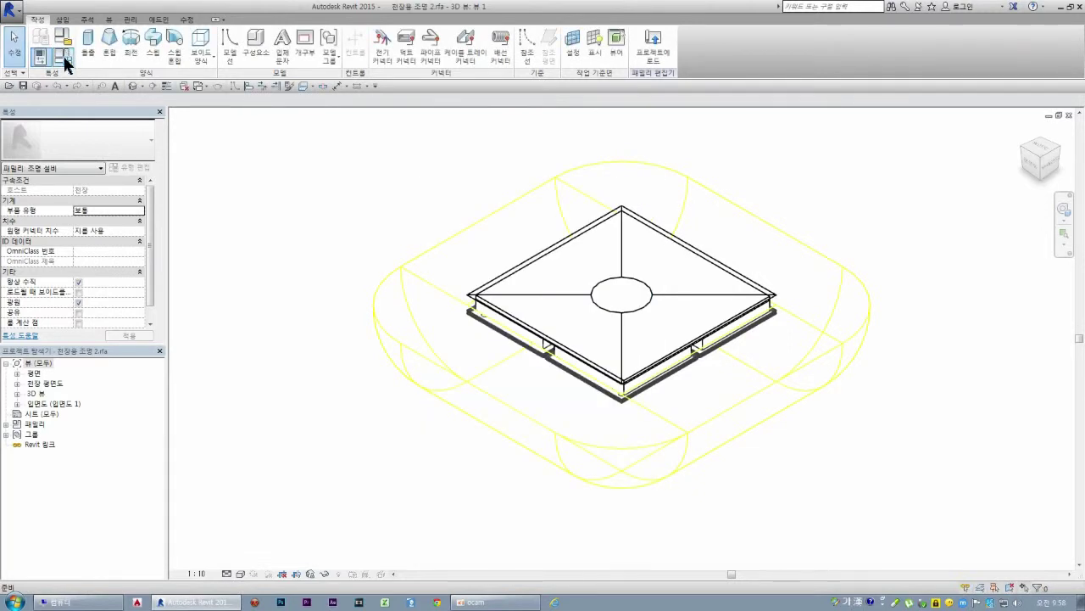
click(65, 54)
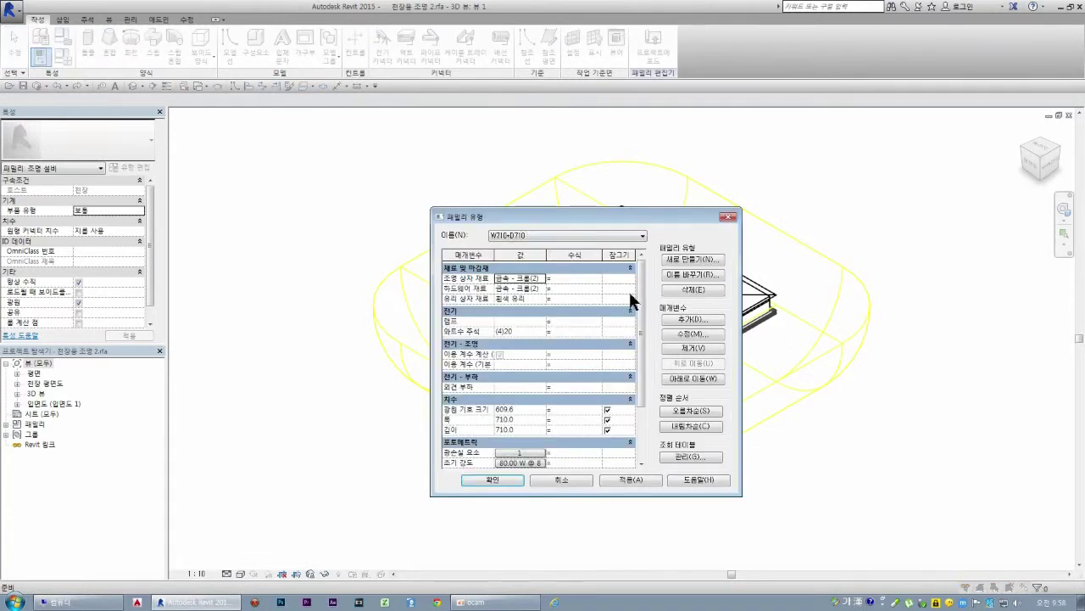
drag(638, 291, 638, 340)
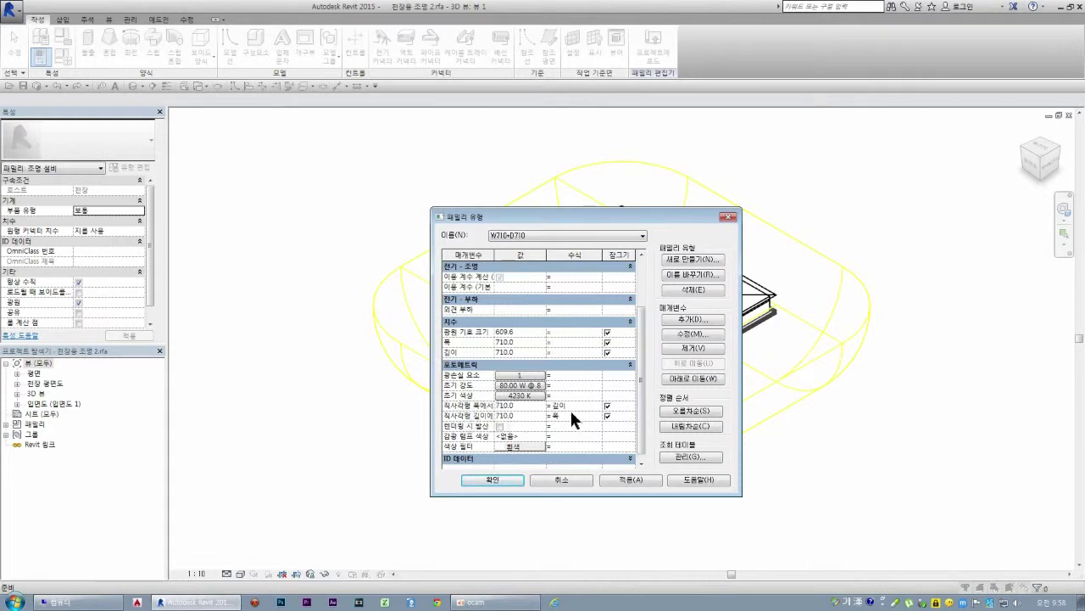
drag(642, 422, 644, 349)
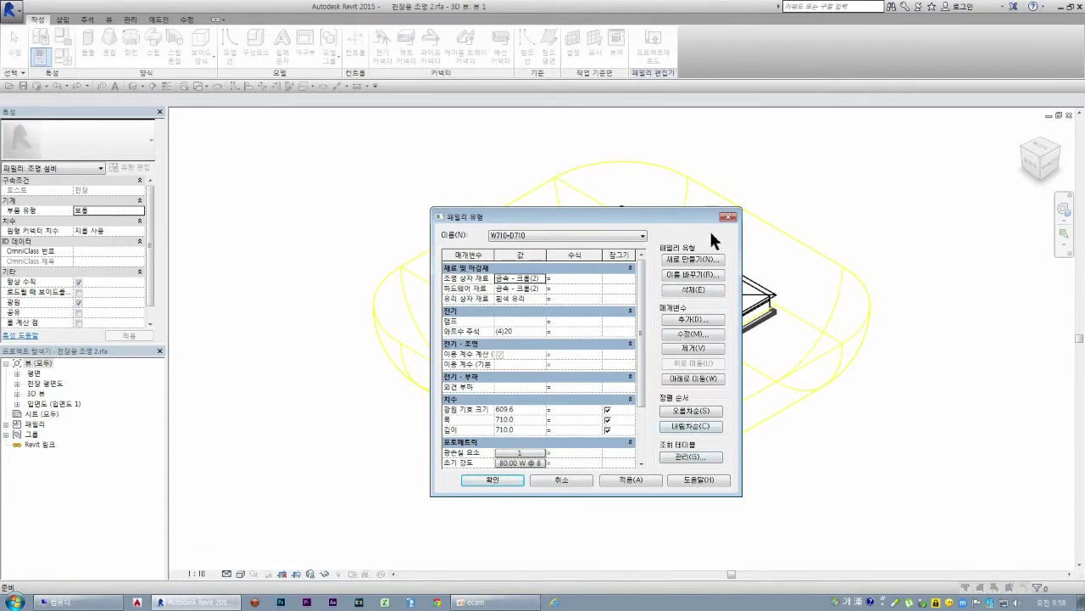
click(729, 220)
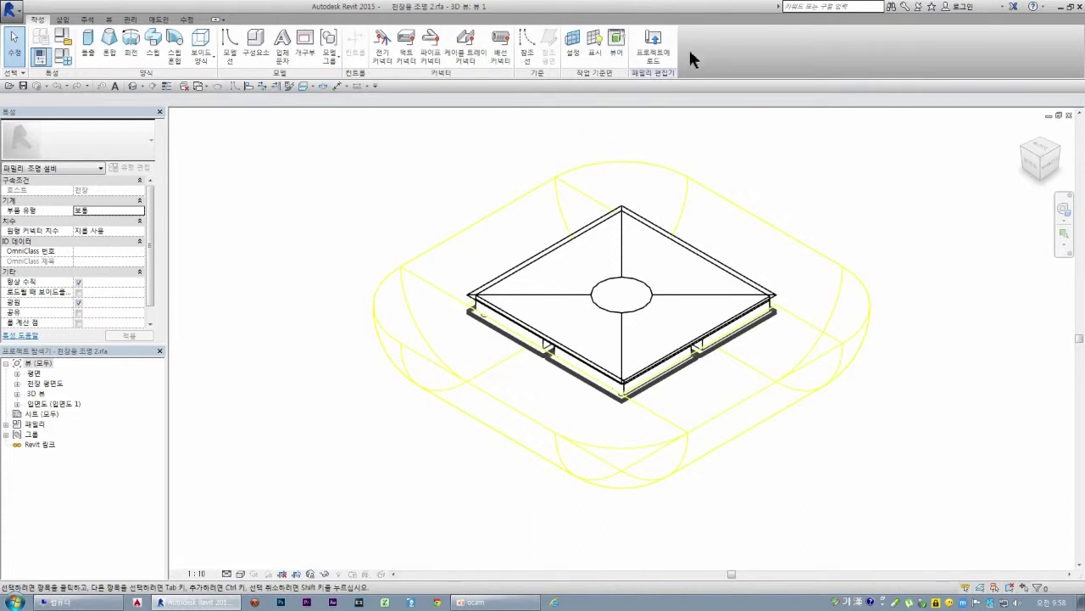
Step: Return to the project's ceiling plan and look for the light fixture placement tools
click(1069, 114)
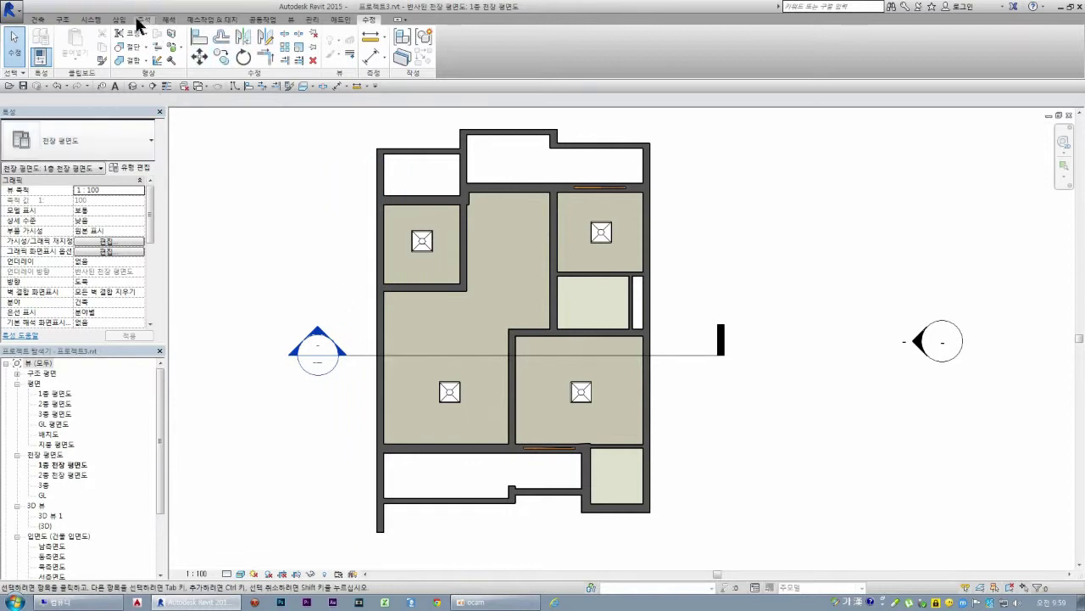
click(90, 19)
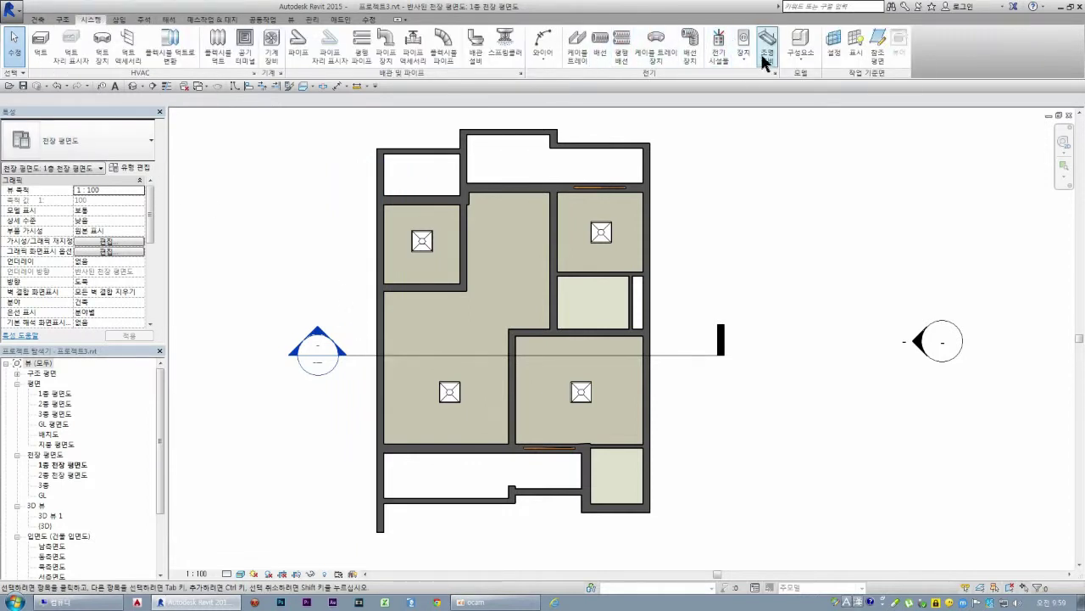
click(760, 51)
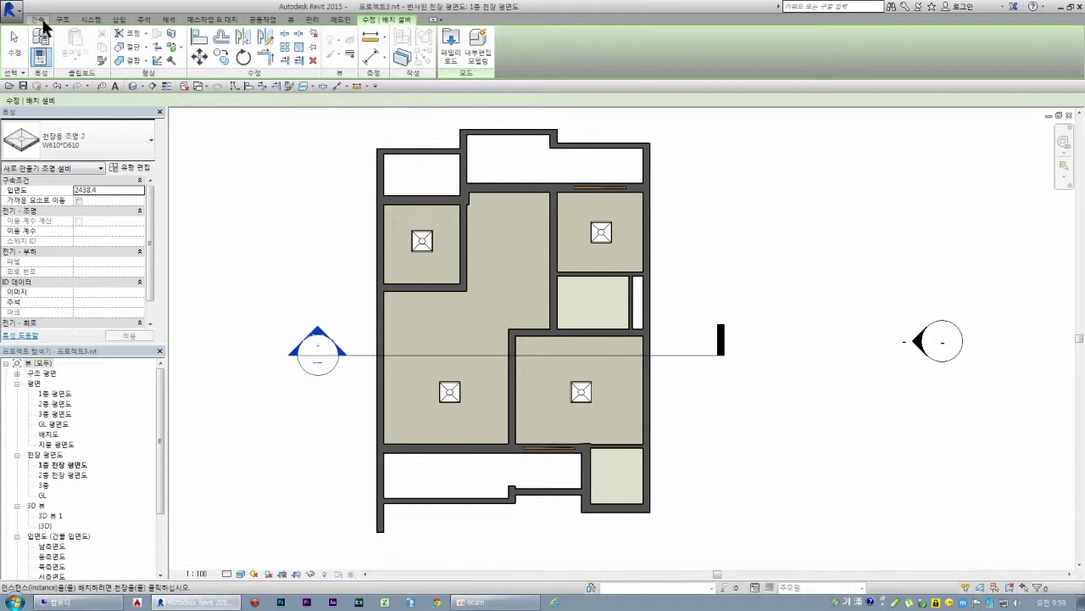
click(38, 19)
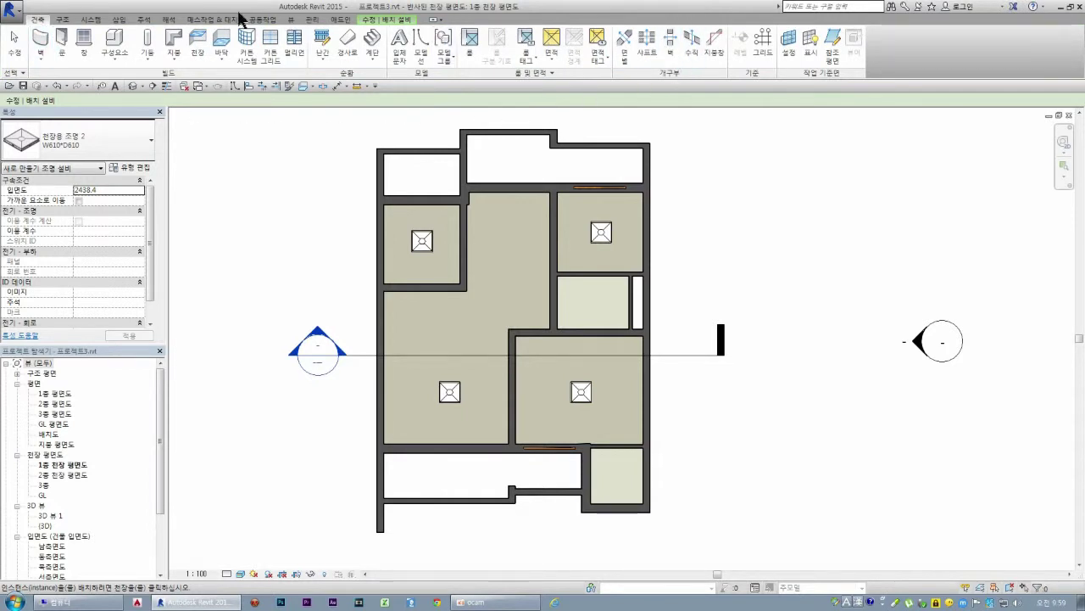
click(90, 19)
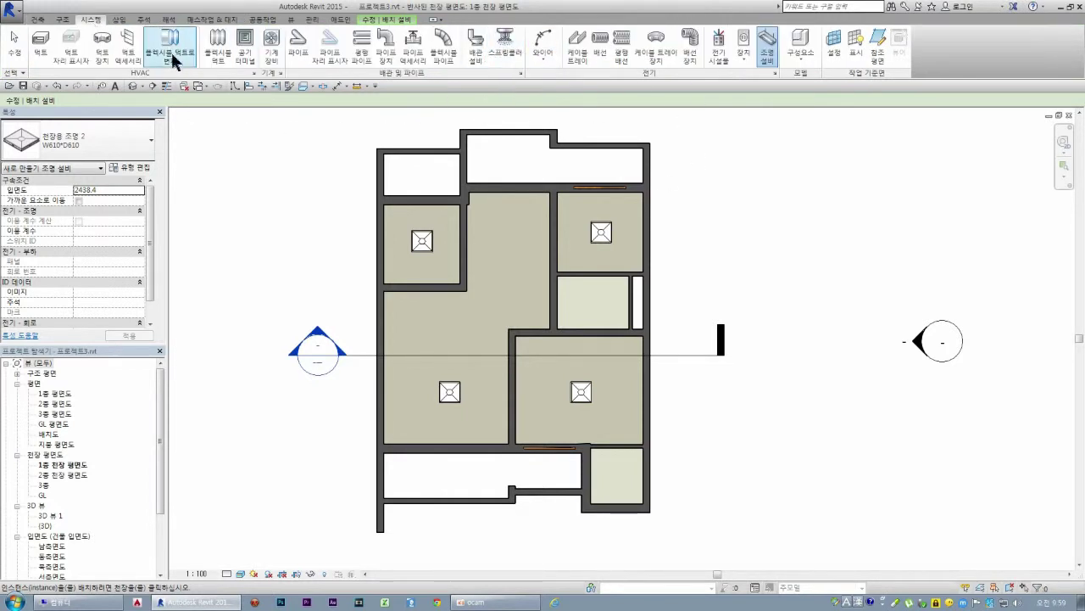
click(38, 19)
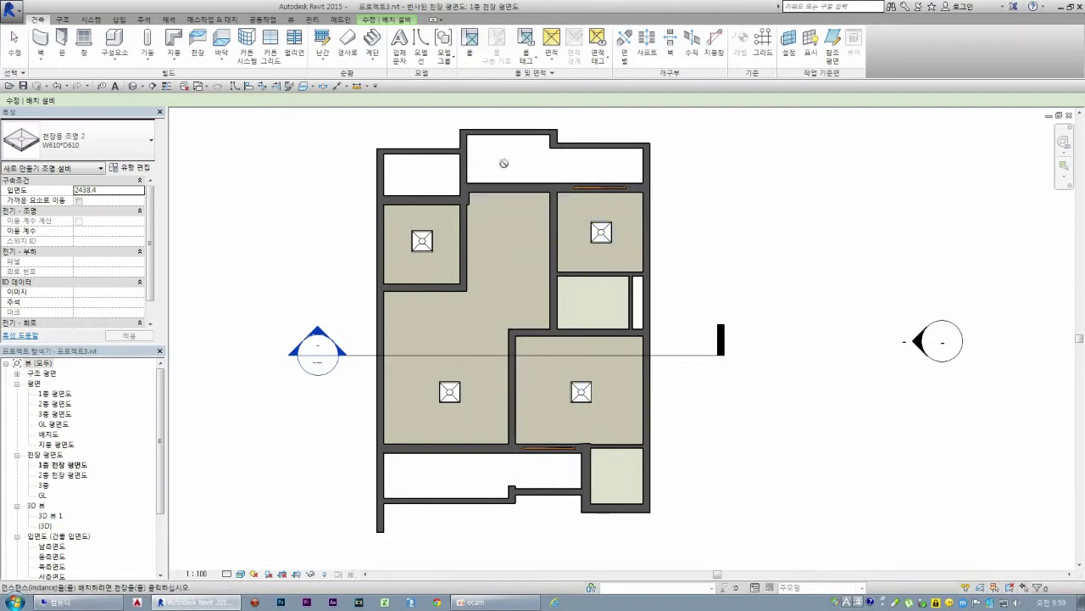
click(115, 56)
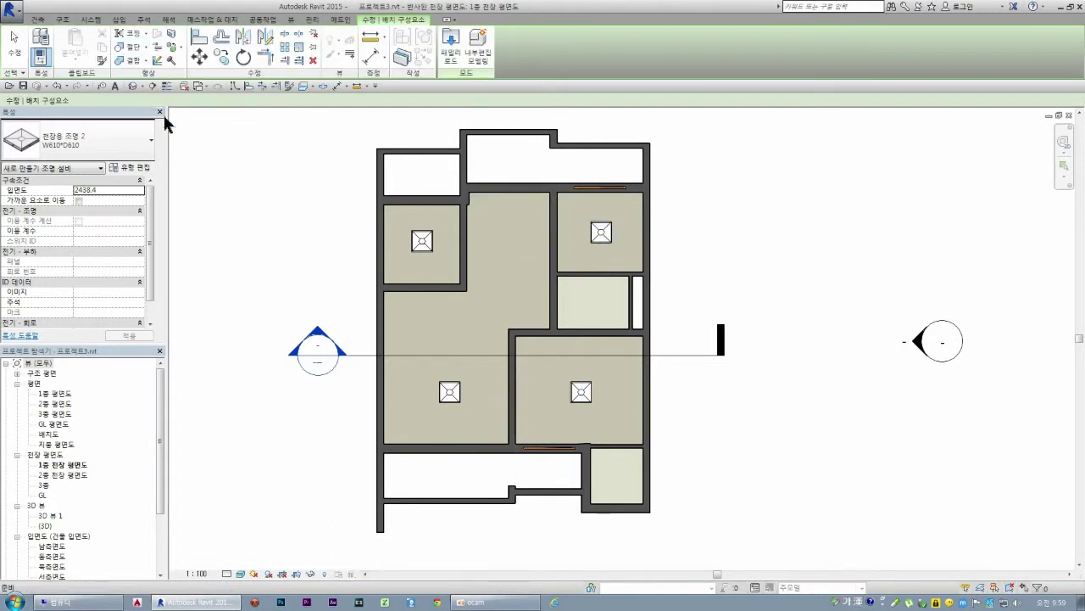
Step: Place a 매립식 조명 2 W220*H55 downlight on the central-left living area ceiling
click(37, 18)
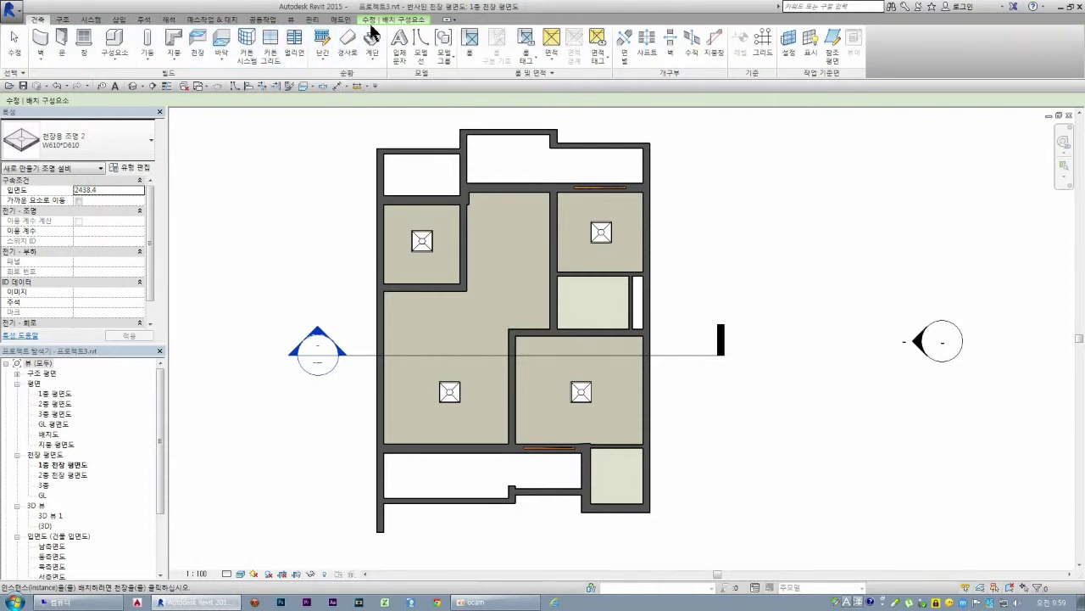
click(93, 19)
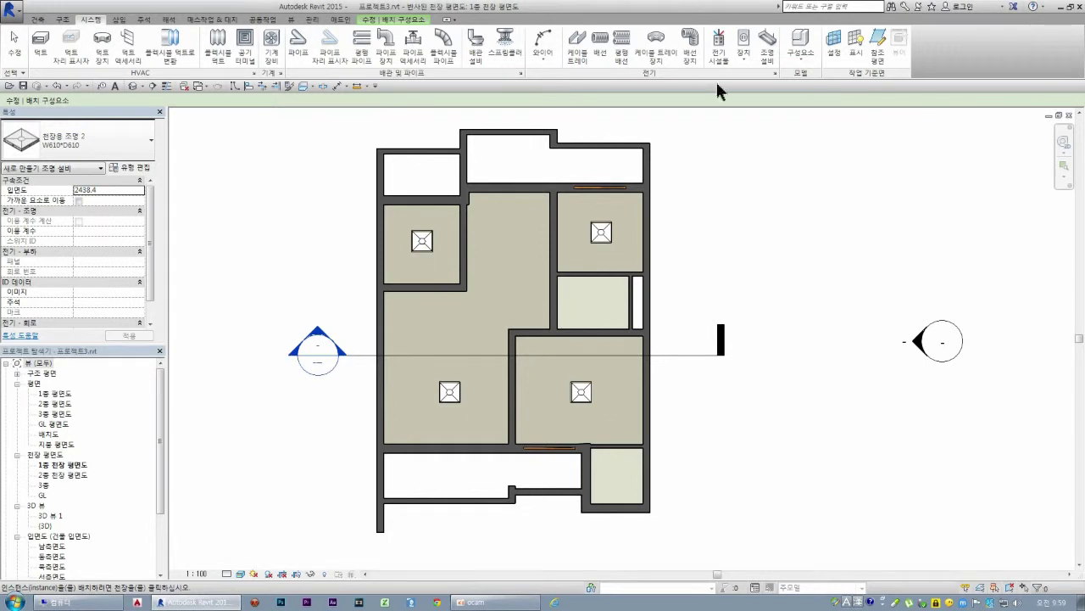
click(768, 59)
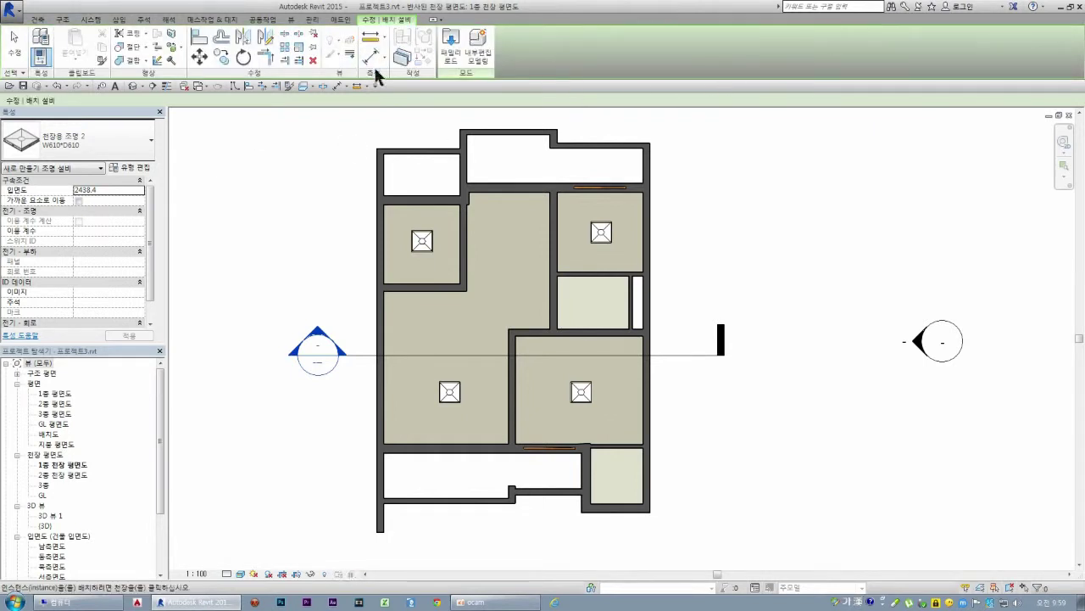
click(125, 142)
scroll(113, 295, down, 3)
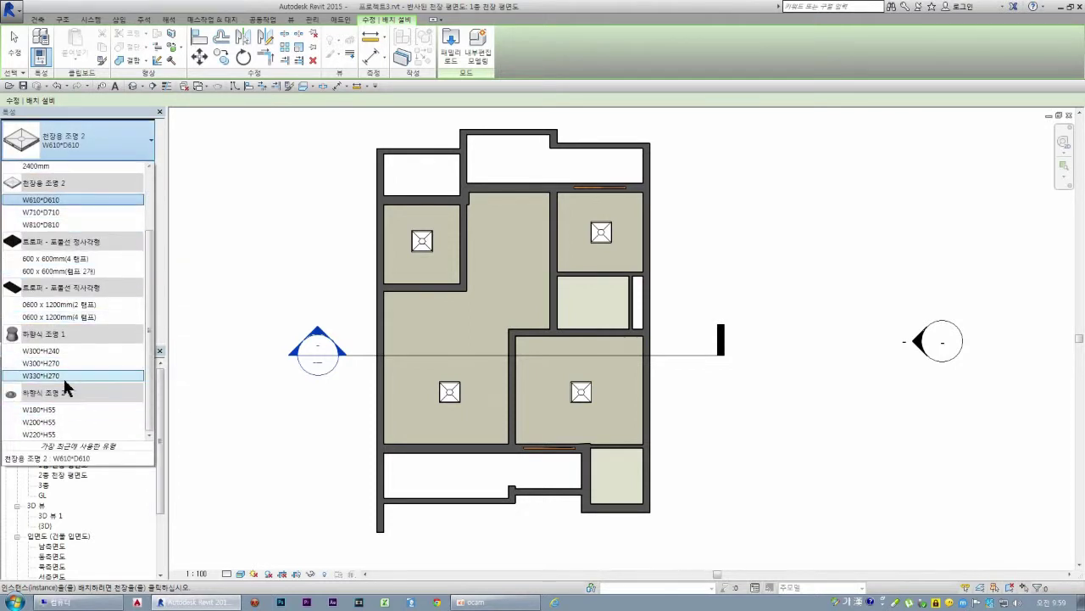
key(Escape)
key(Escape)
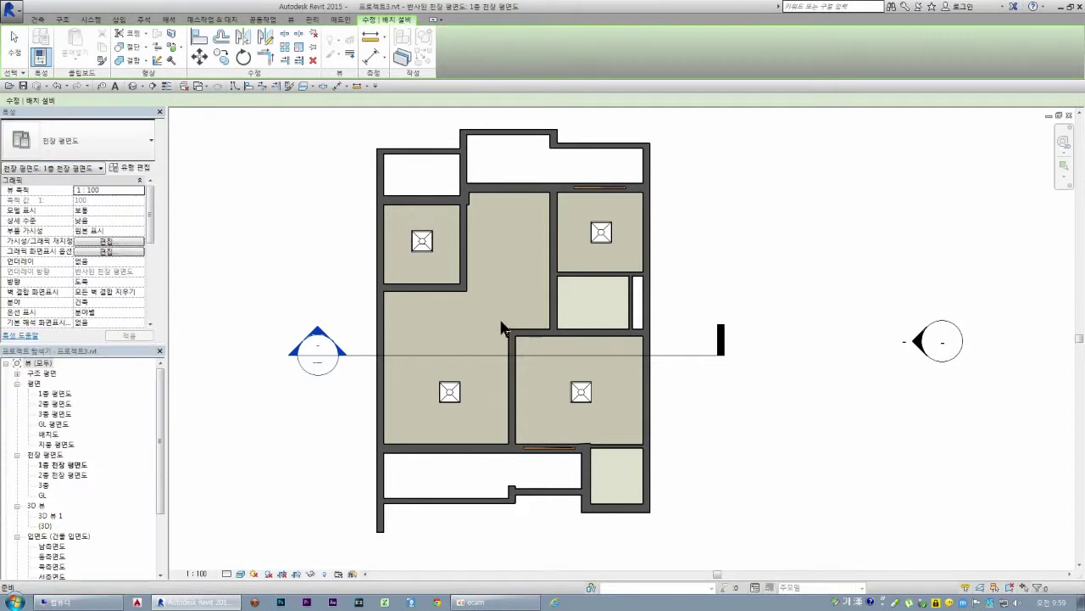
key(Return)
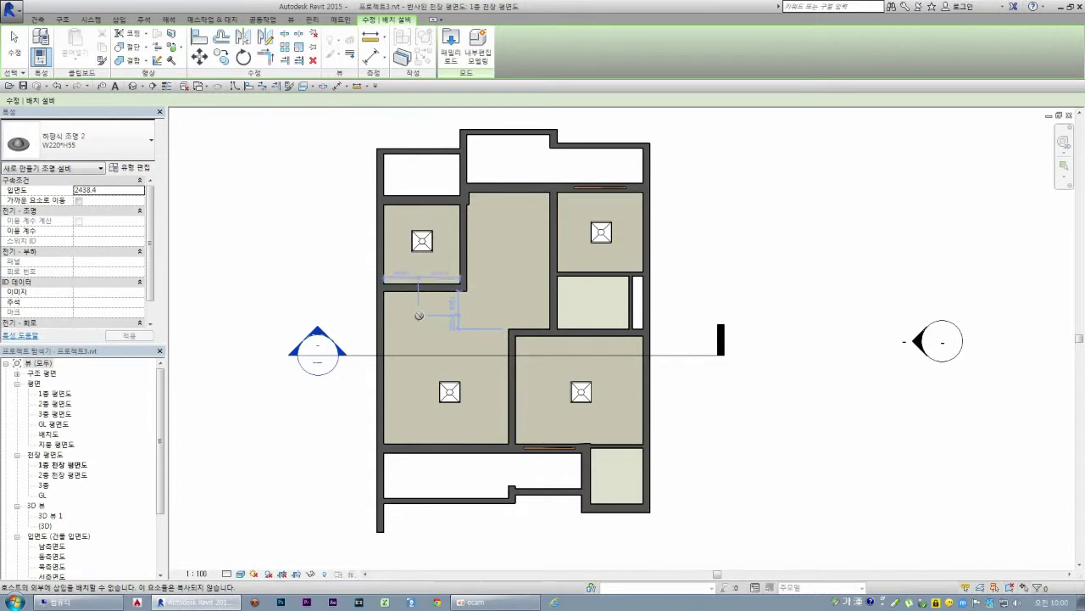
click(420, 316)
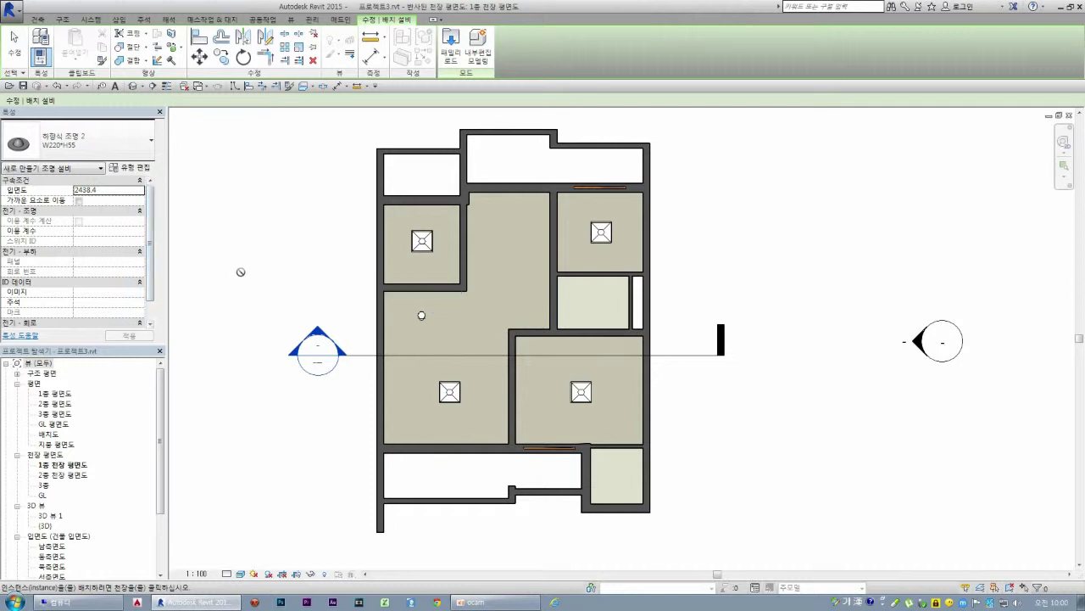
key(Escape)
key(Escape)
mouse_move(150, 226)
mouse_down()
mouse_move(159, 302)
mouse_move(159, 271)
mouse_up()
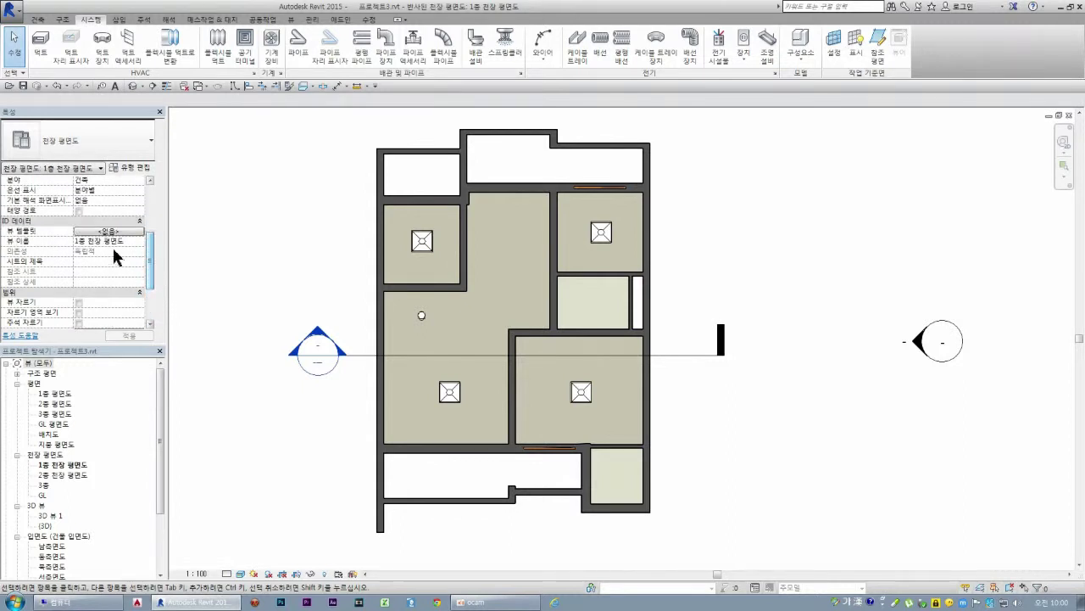
Step: Check the ceiling plan's view range, leaving it unchanged
drag(150, 246, 154, 283)
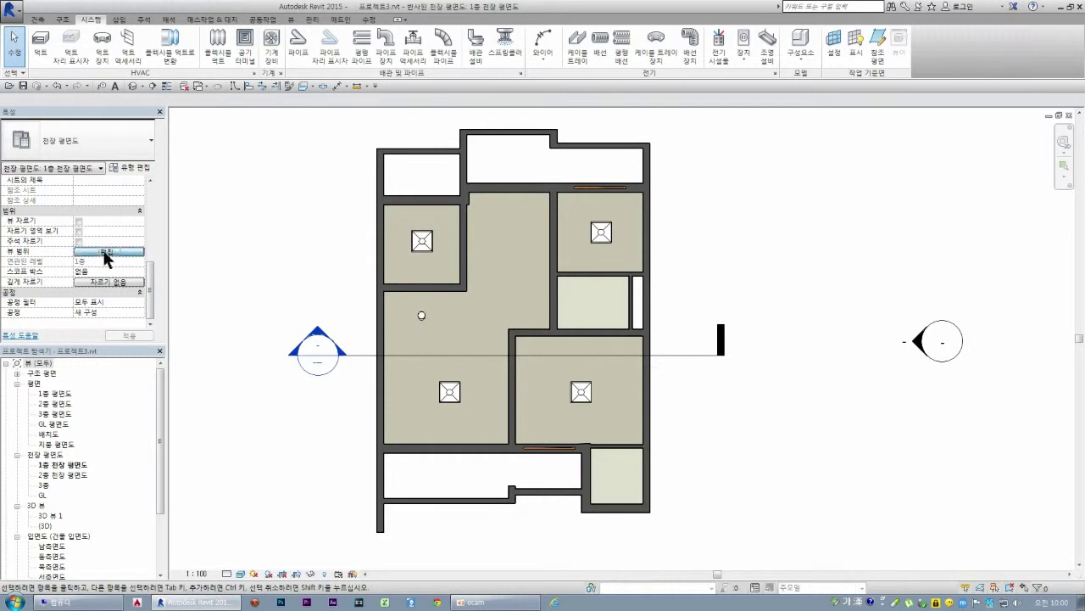
click(105, 252)
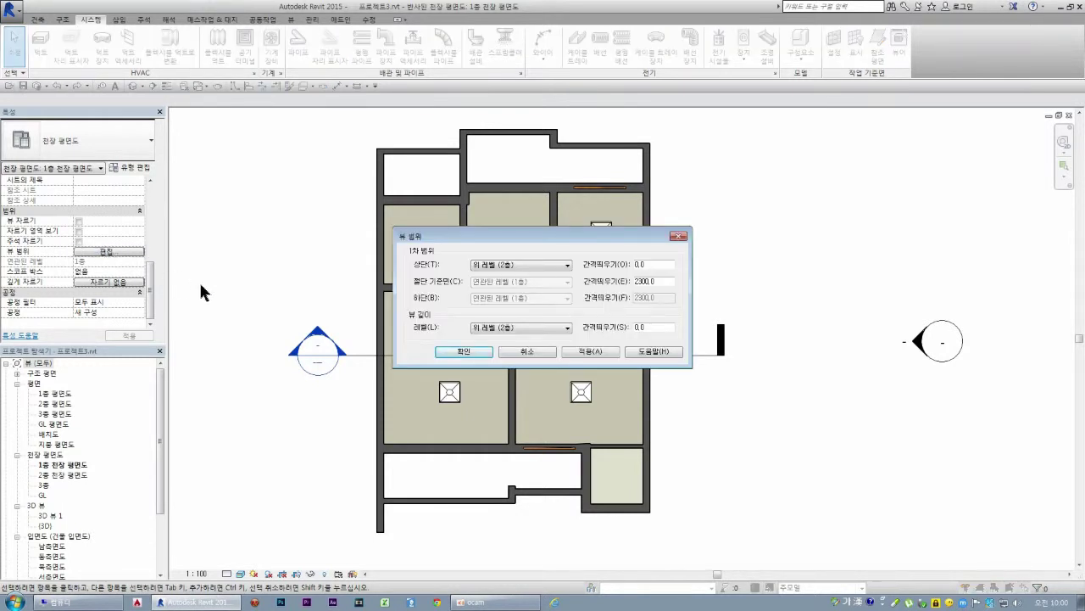
key(Return)
drag(150, 293, 155, 212)
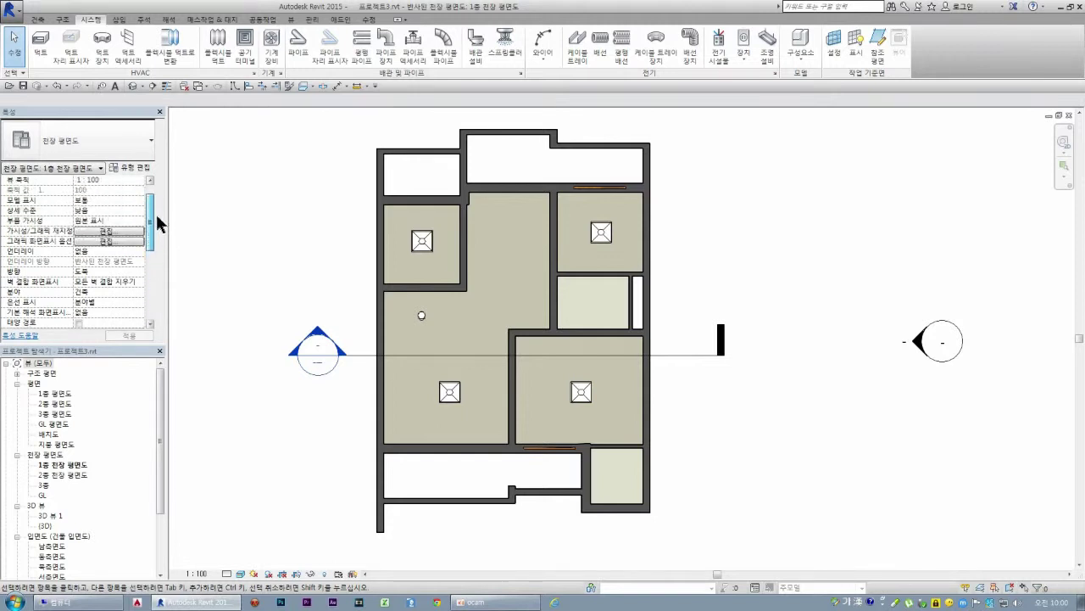
Step: Set the view's Underlay from 없음 to level 1층
click(136, 251)
click(139, 252)
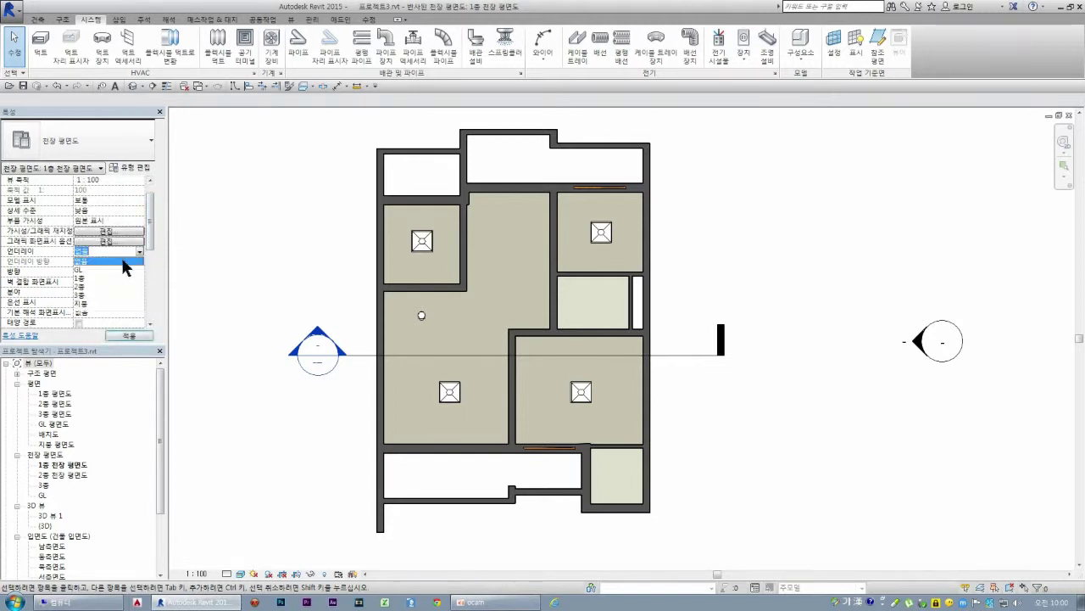
click(99, 274)
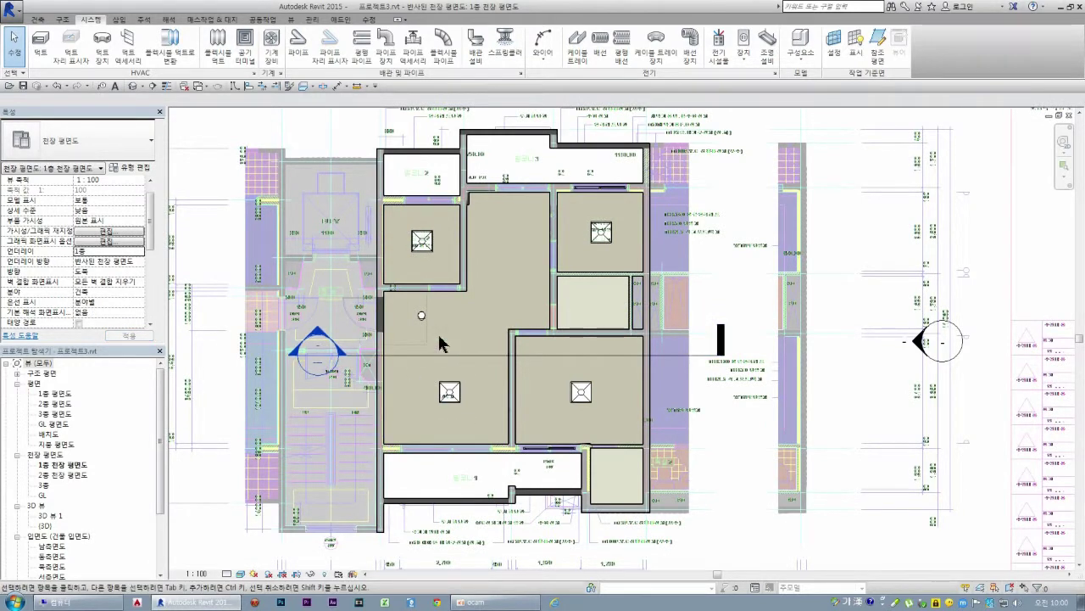
Step: Move the living area downlight slightly to the left
click(422, 319)
drag(415, 316, 409, 317)
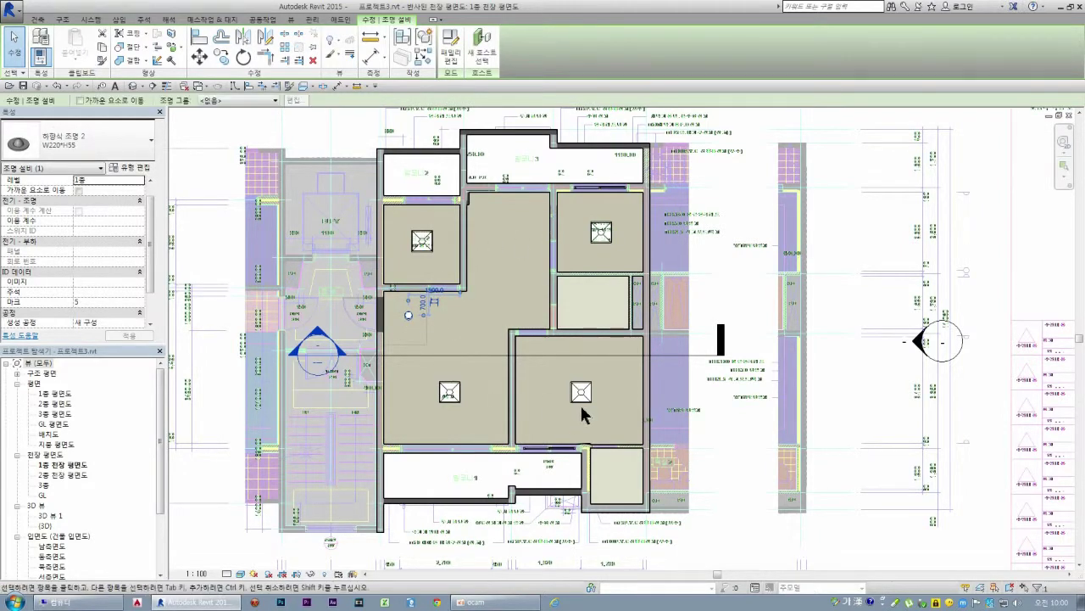
click(554, 387)
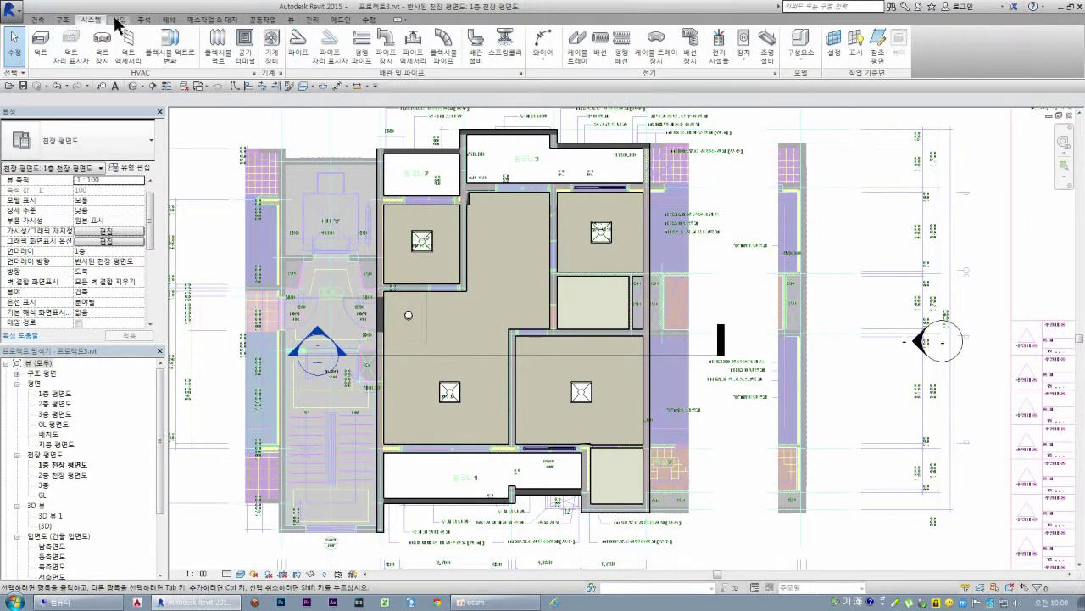
Step: Add downlights in the bottom-right room, small right room, central area, and near the top
click(768, 42)
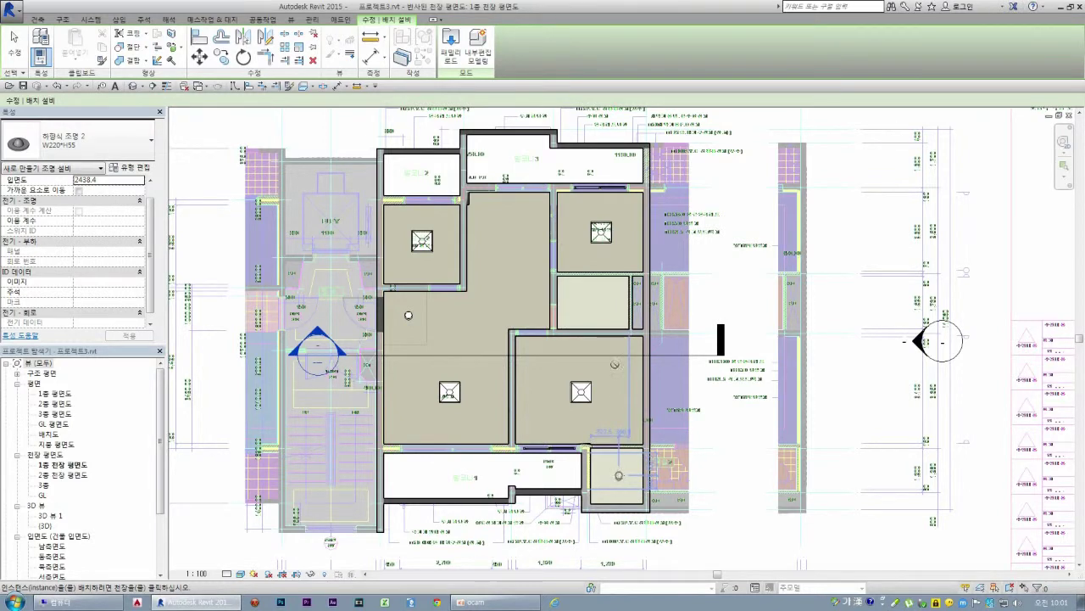
click(619, 475)
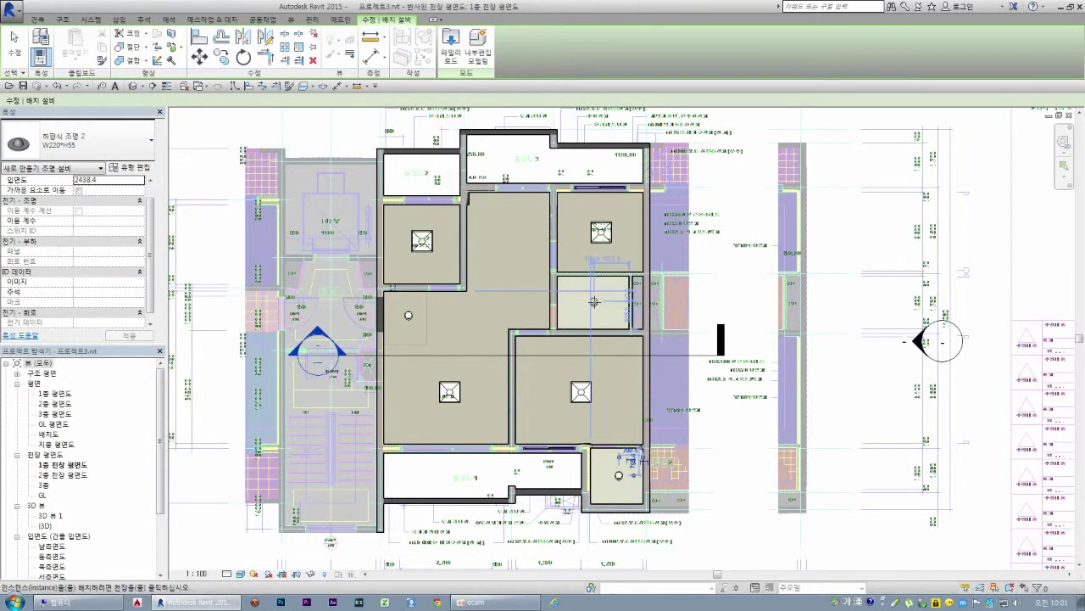
click(595, 301)
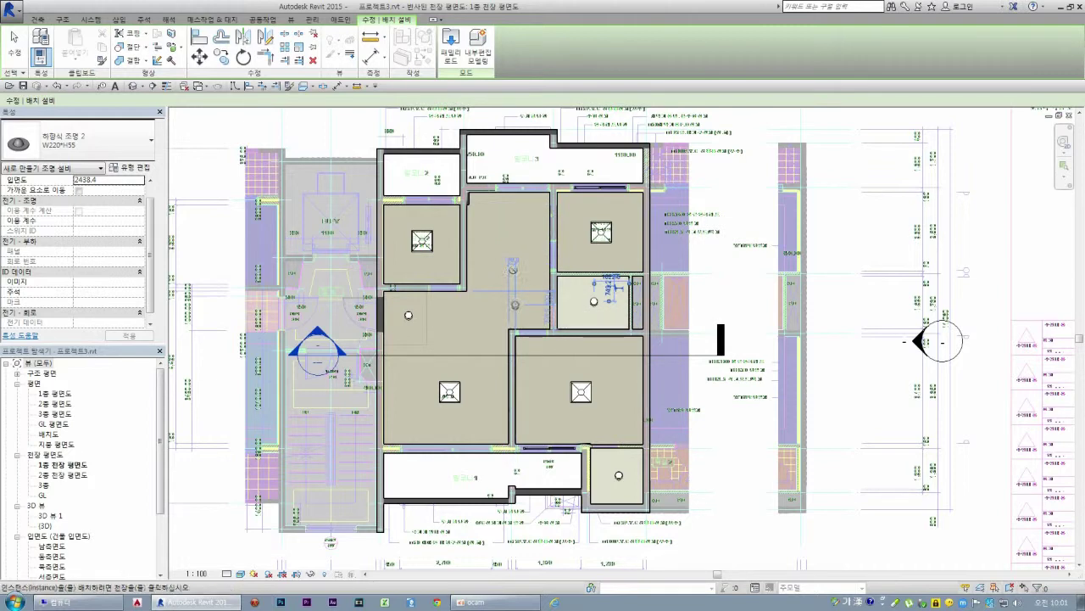
click(515, 304)
click(512, 229)
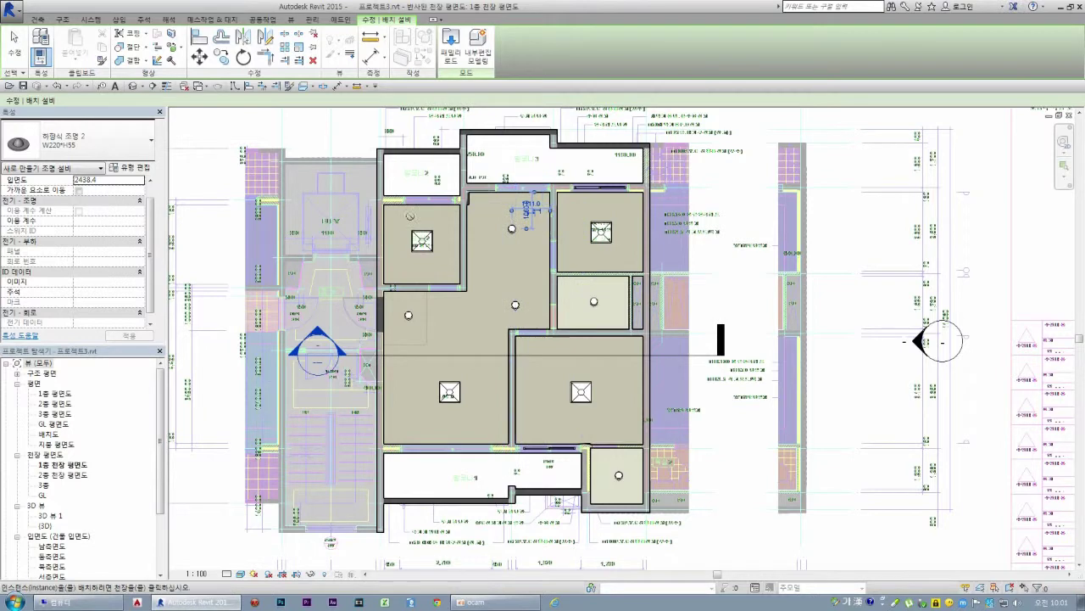
double_click(58, 404)
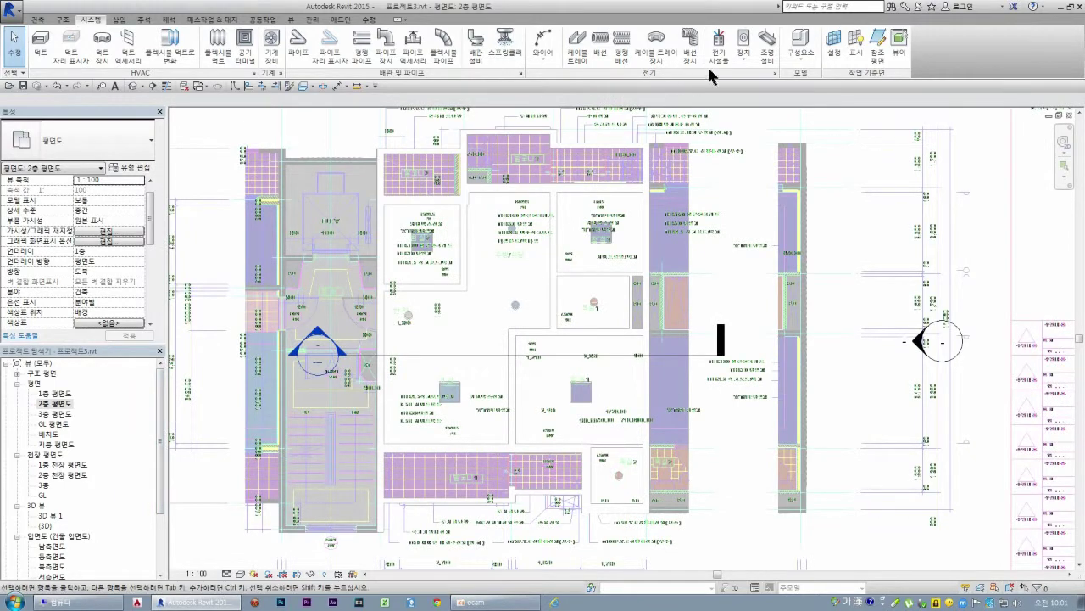
Step: Switch to the 1층 평면도 floor plan, then open the default {3D} view
click(768, 40)
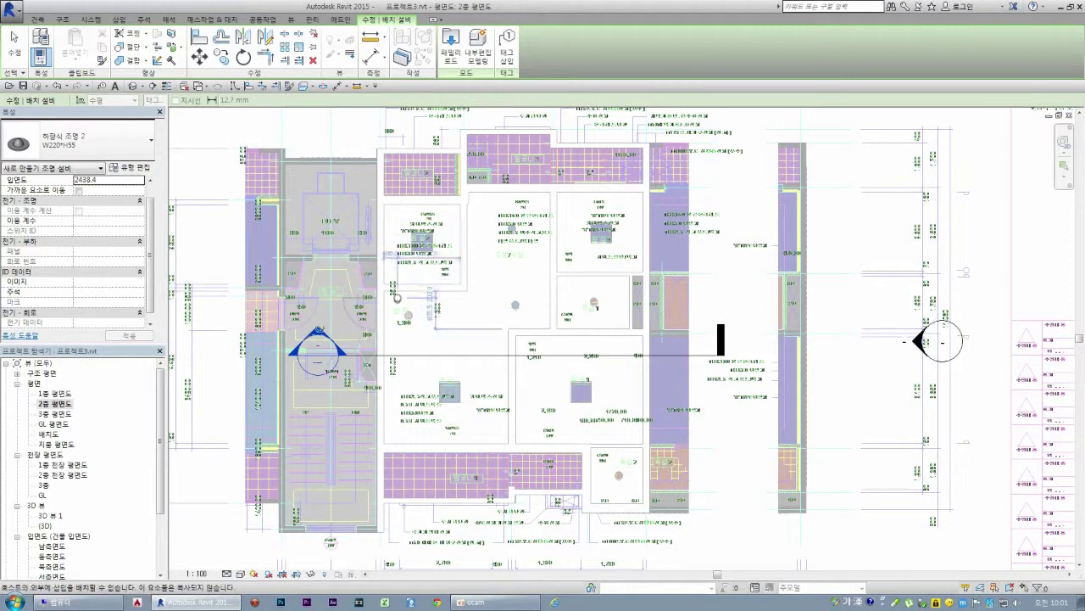
double_click(53, 395)
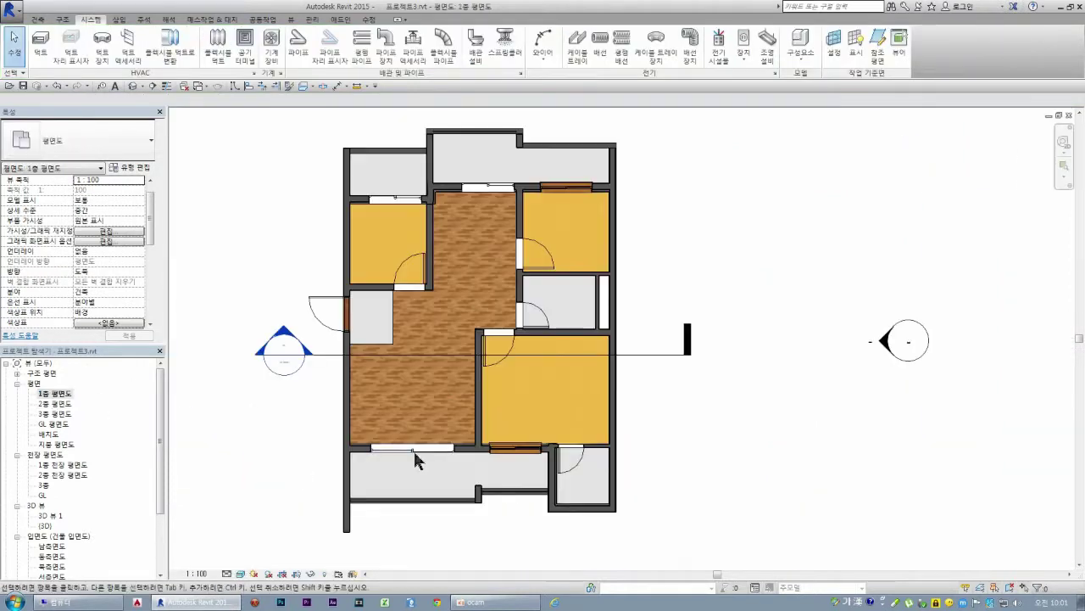
click(767, 43)
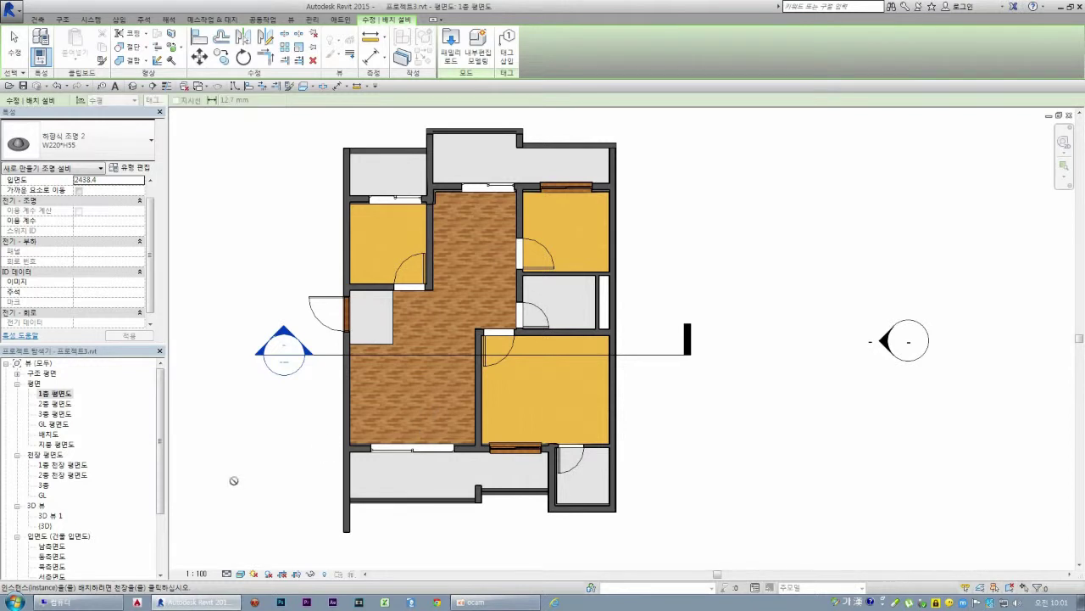
key(Escape)
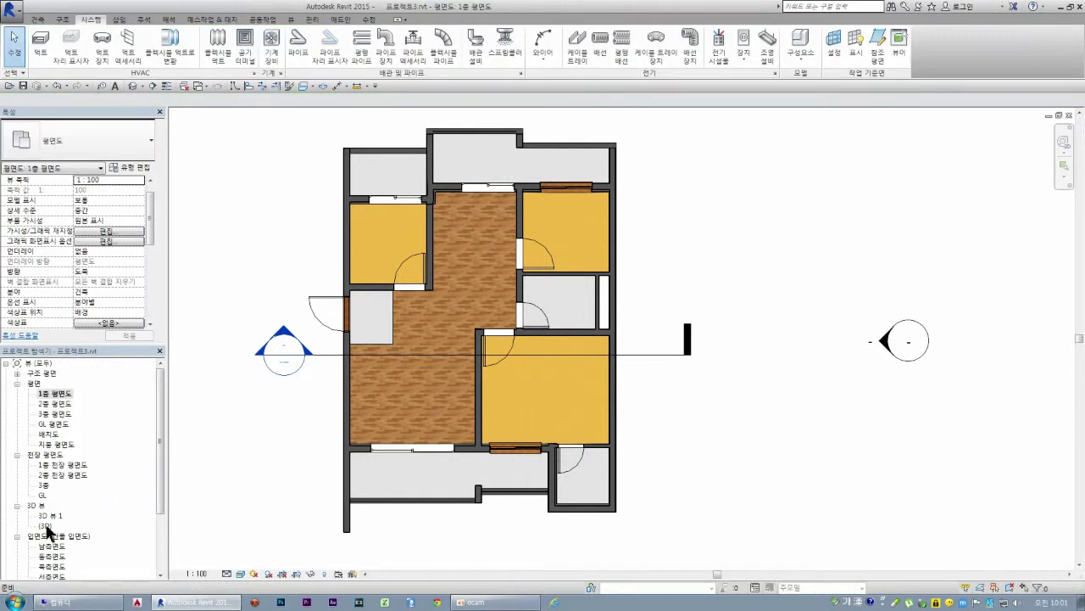
double_click(45, 525)
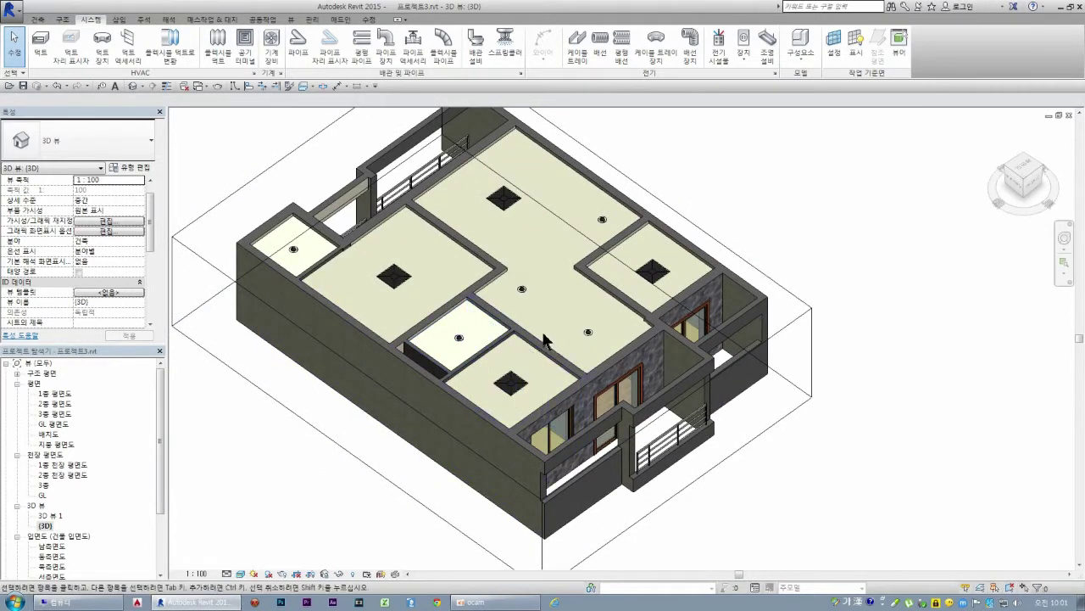
scroll(525, 331, up, 2)
scroll(619, 390, down, 2)
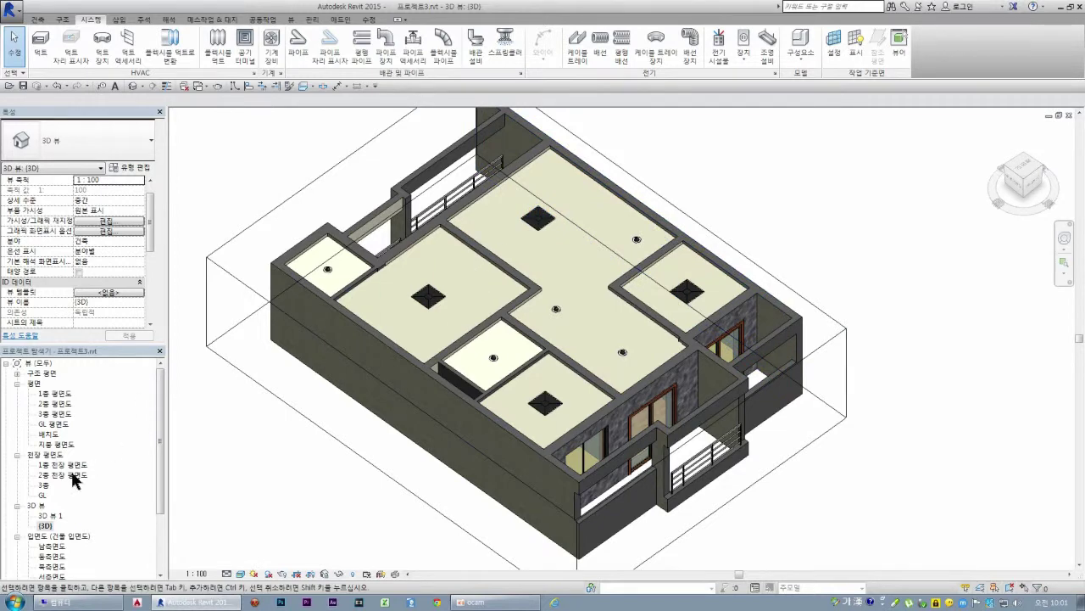
double_click(46, 514)
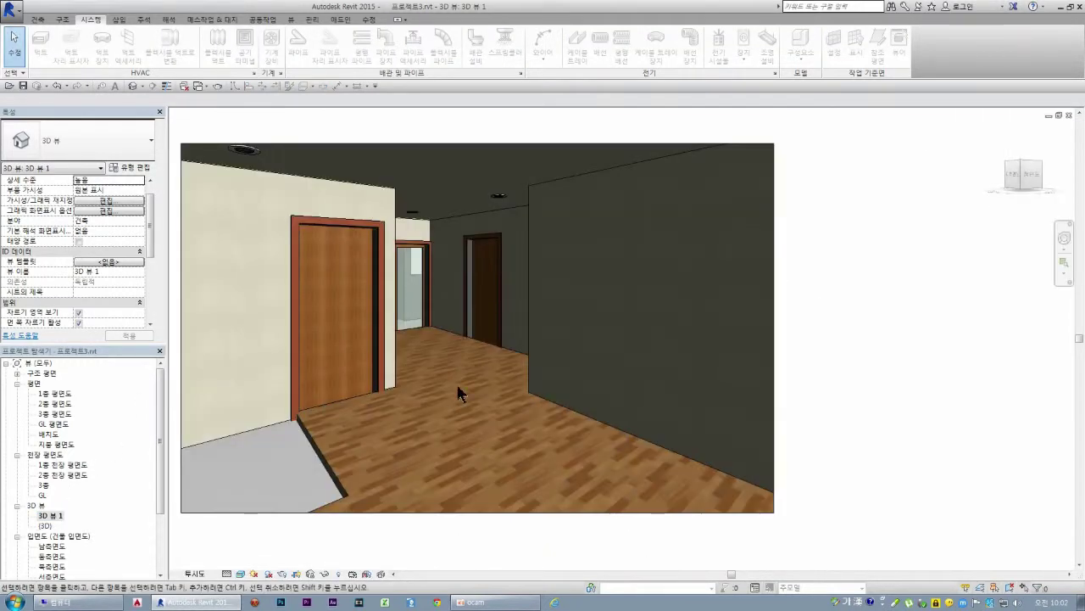
scroll(469, 317, down, 2)
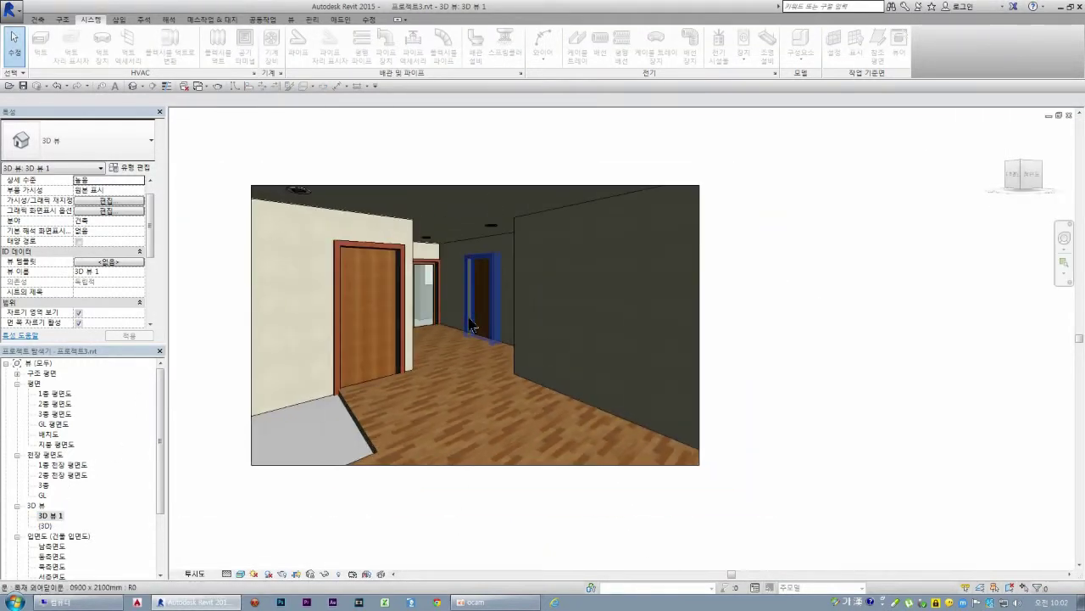
double_click(55, 394)
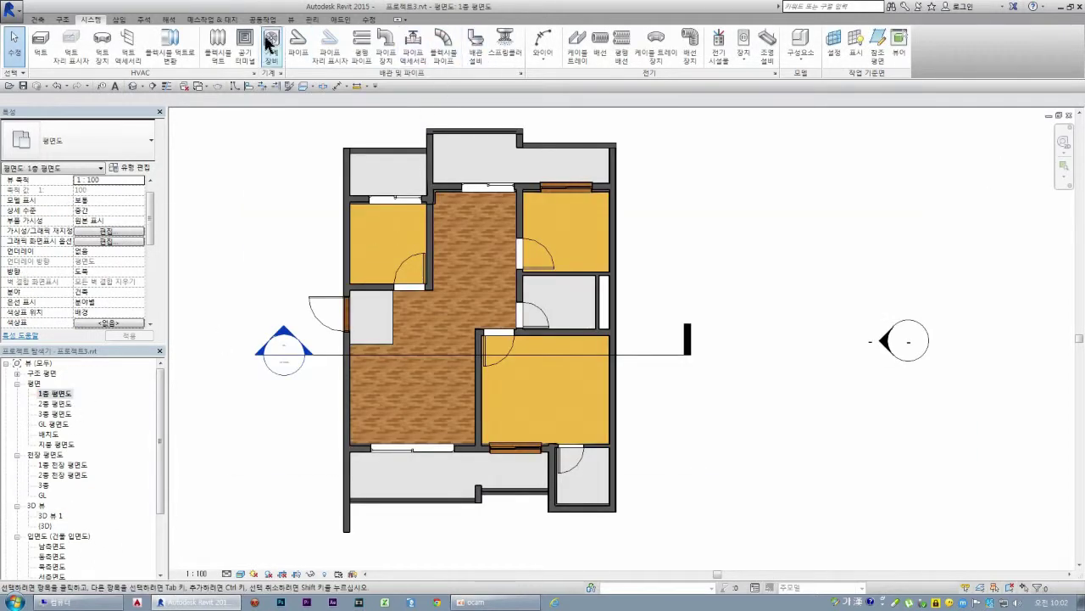
click(291, 20)
Step: Create a new interior camera view, 3D 뷰 2, and enlarge its crop frame on all sides
click(307, 58)
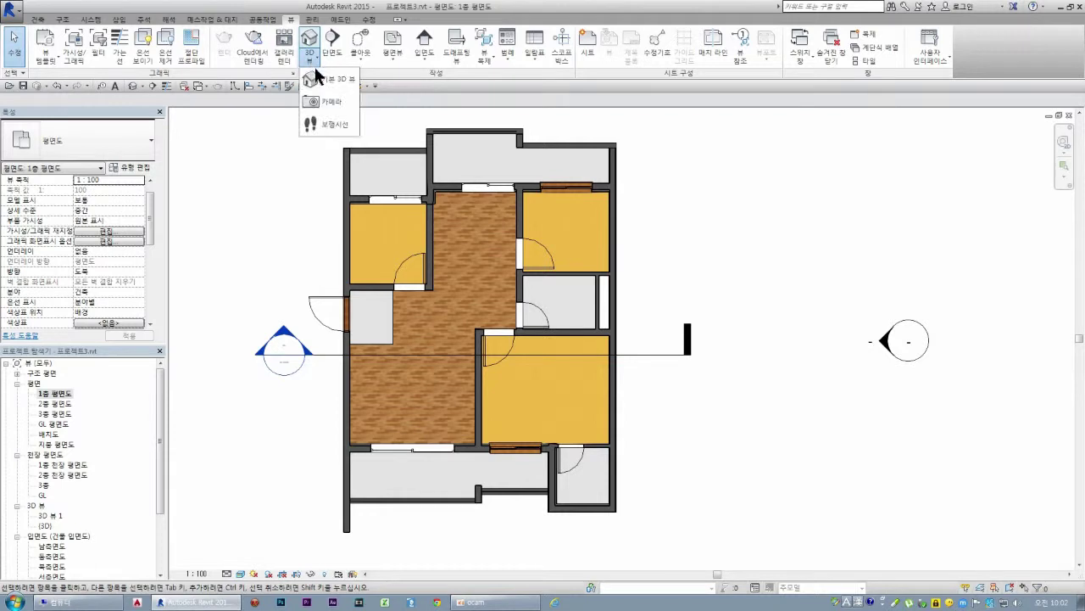
click(327, 101)
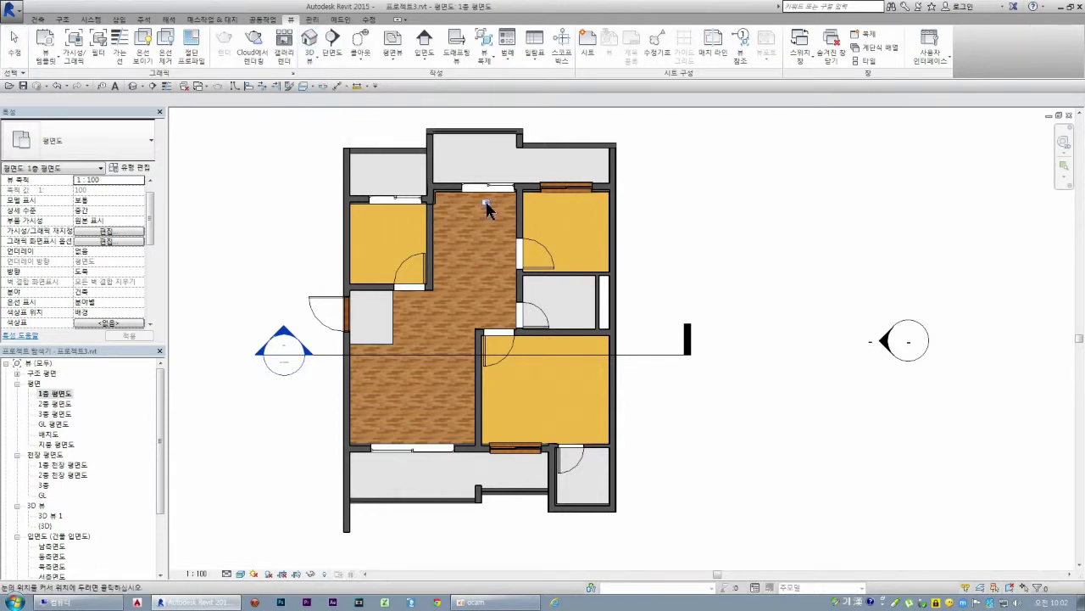
click(402, 410)
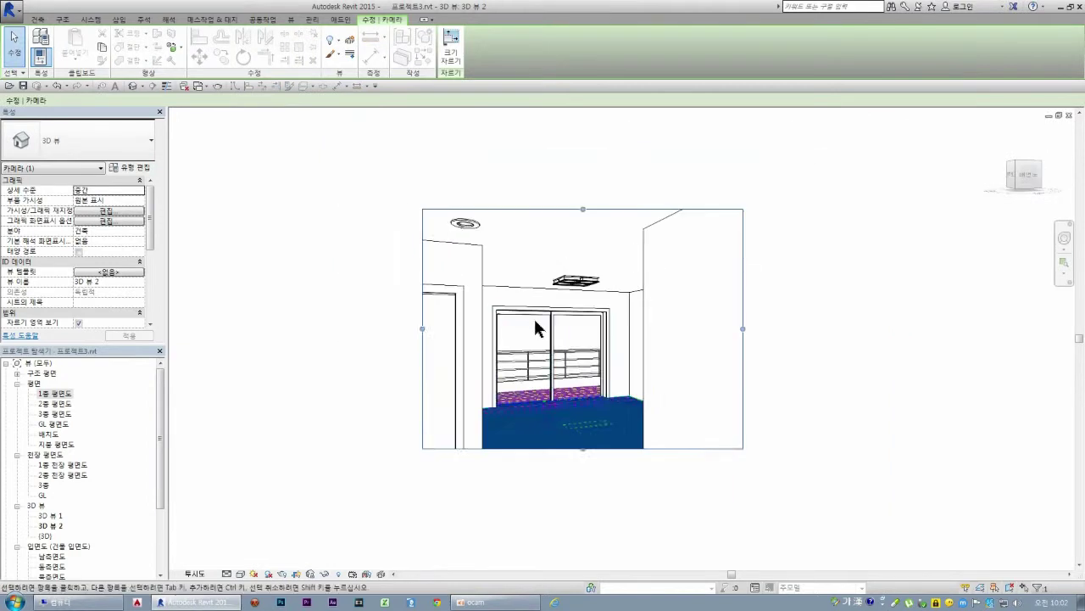
drag(575, 424, 604, 439)
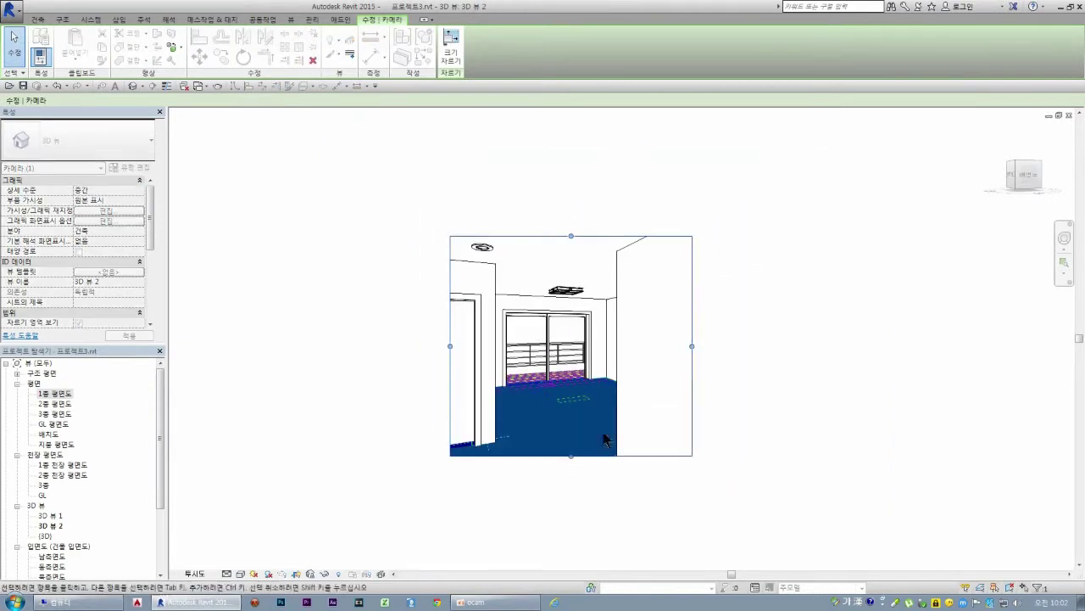
drag(692, 345, 736, 346)
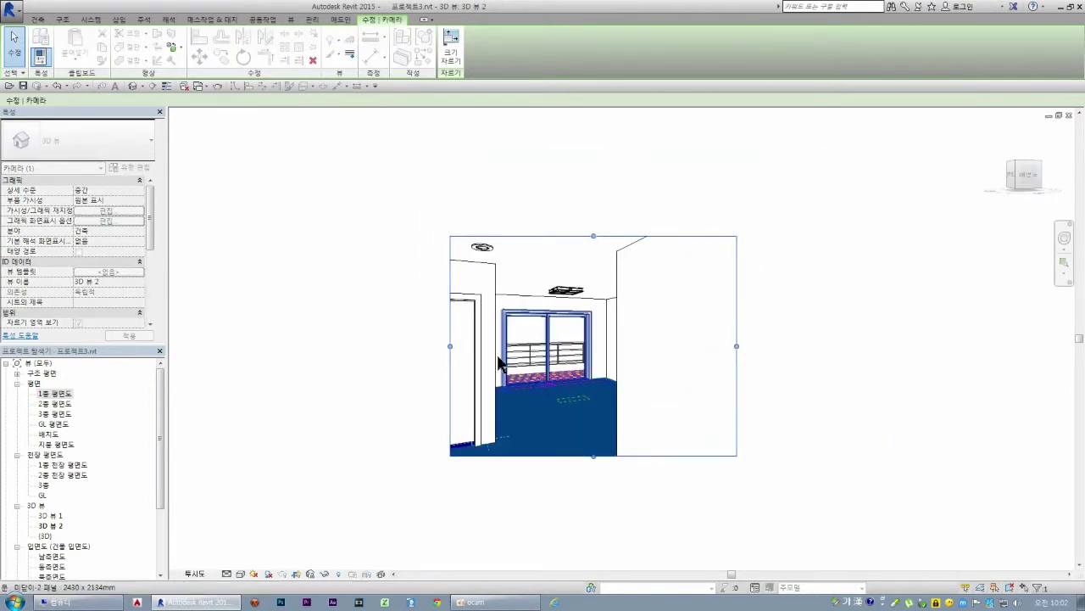
drag(449, 346, 404, 346)
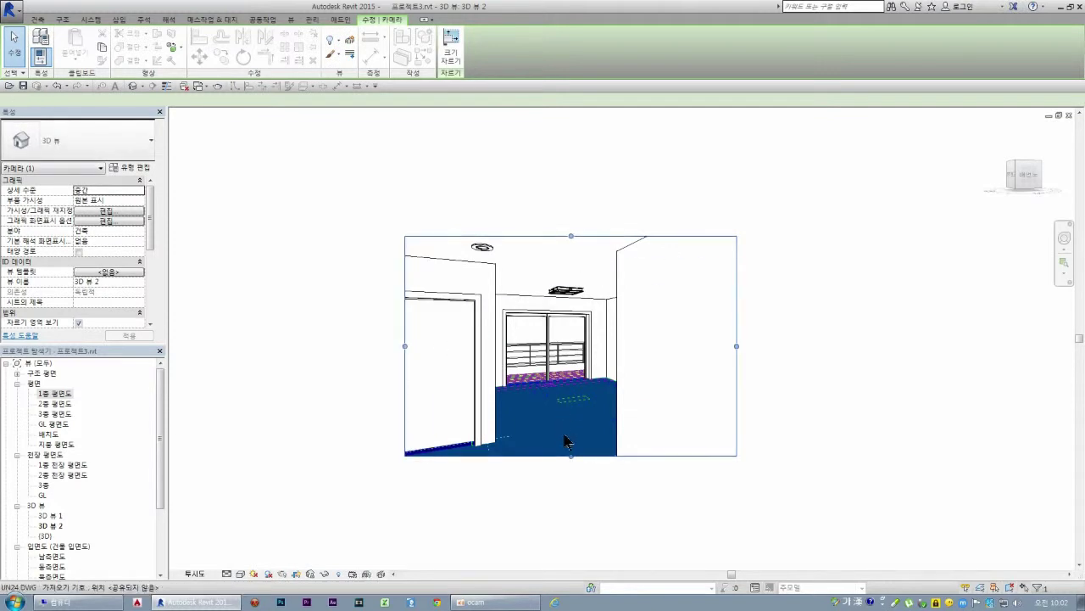
drag(572, 456, 573, 490)
click(550, 386)
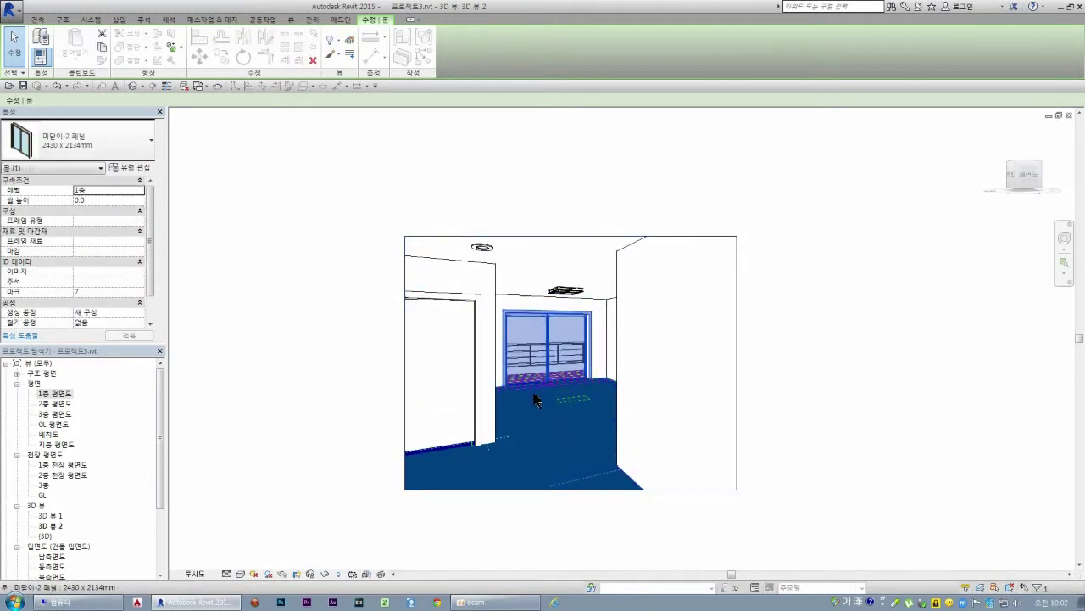
key(Escape)
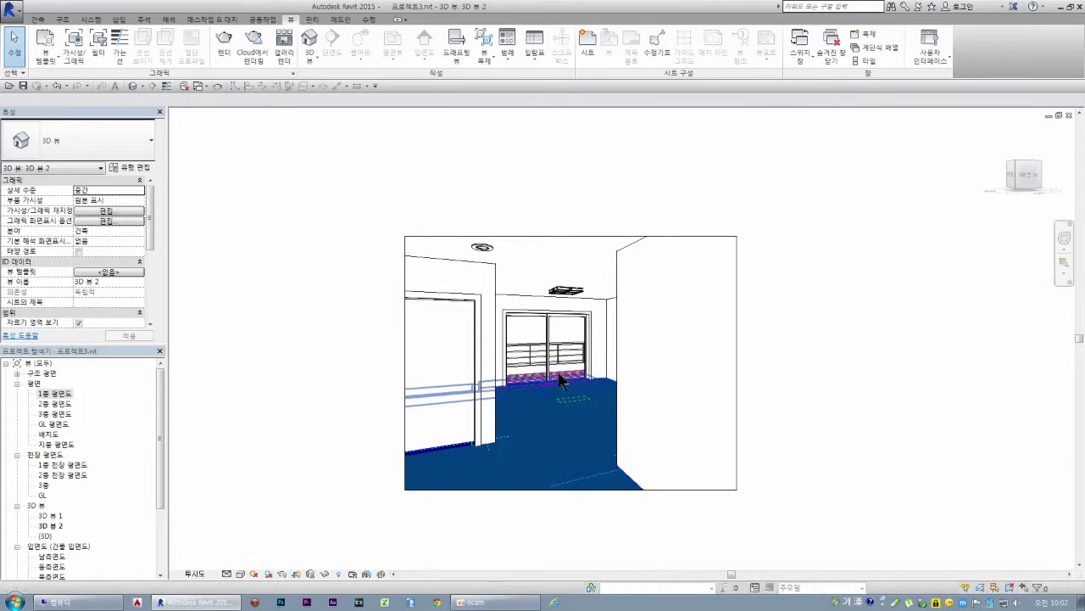
Step: Hide the imported UN24.DWG drawing in this view and switch to Realistic visual style
click(590, 488)
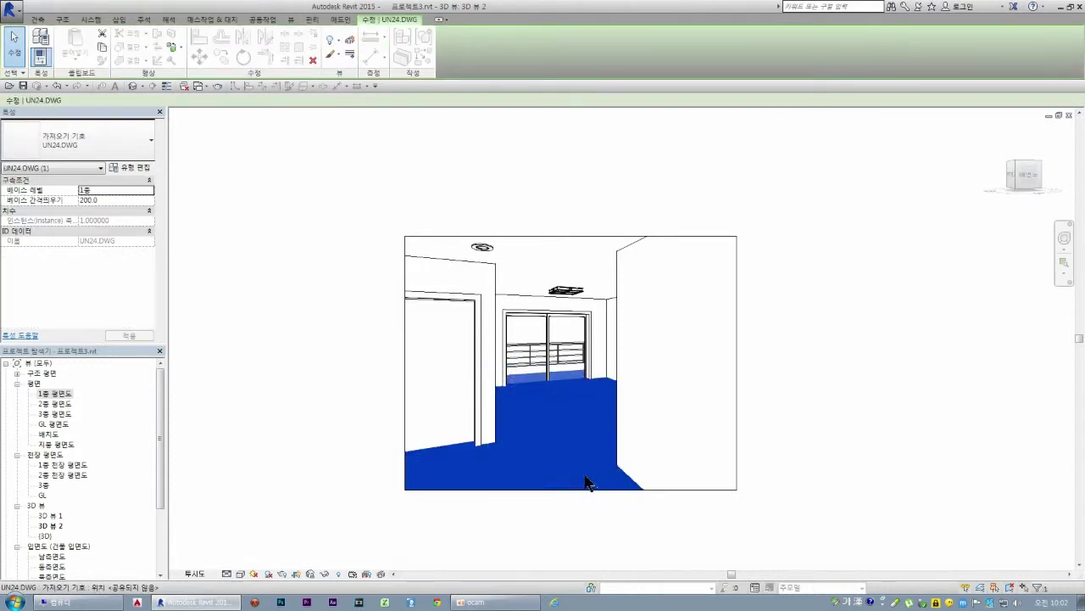
right_click(560, 450)
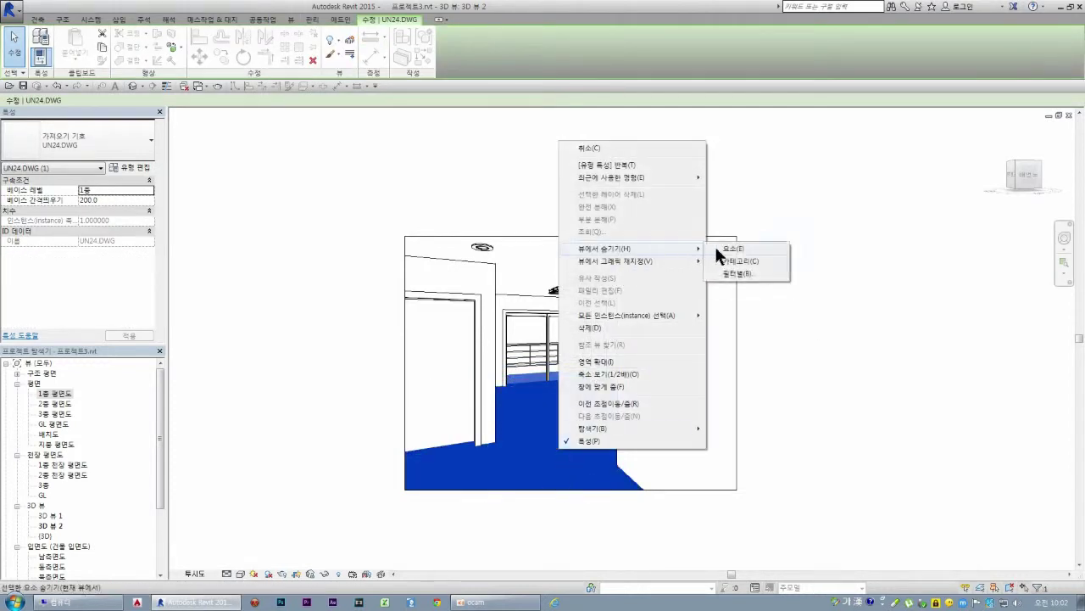
click(710, 248)
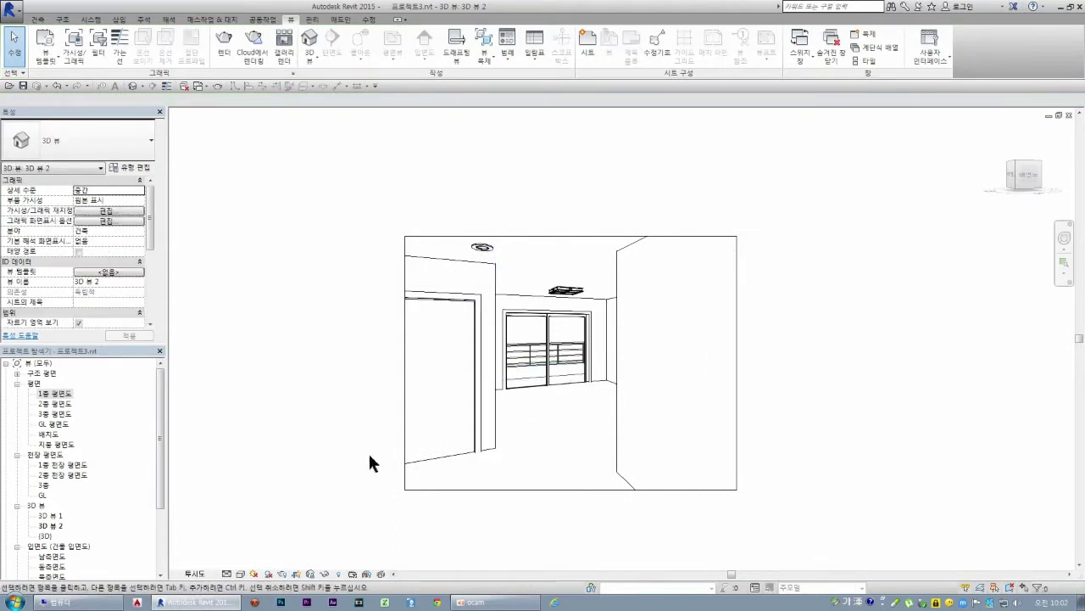
click(241, 574)
click(264, 563)
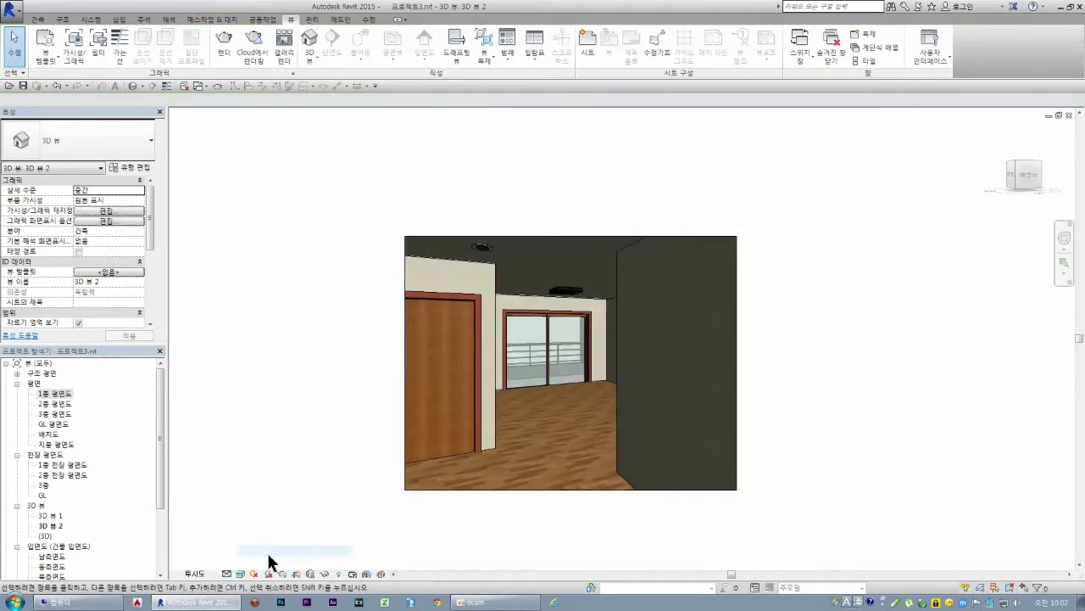
Step: Zoom in on the 천장용 조명 2 W610*D610 fixture and select it and the surrounding ceiling
scroll(528, 382, up, 1)
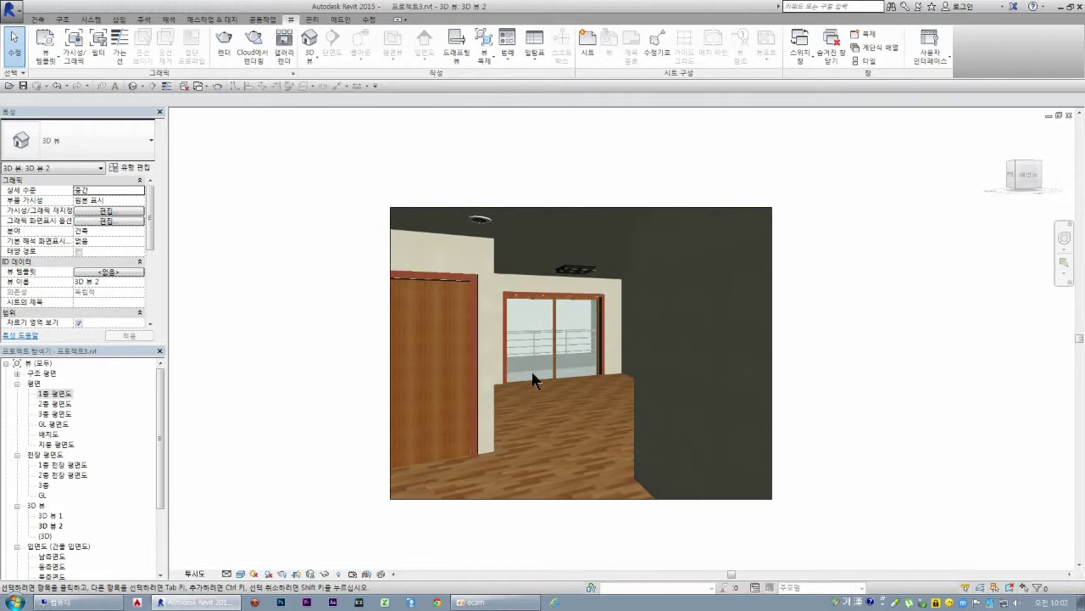
scroll(593, 255, up, 2)
scroll(569, 271, up, 2)
scroll(543, 297, up, 2)
scroll(544, 297, up, 2)
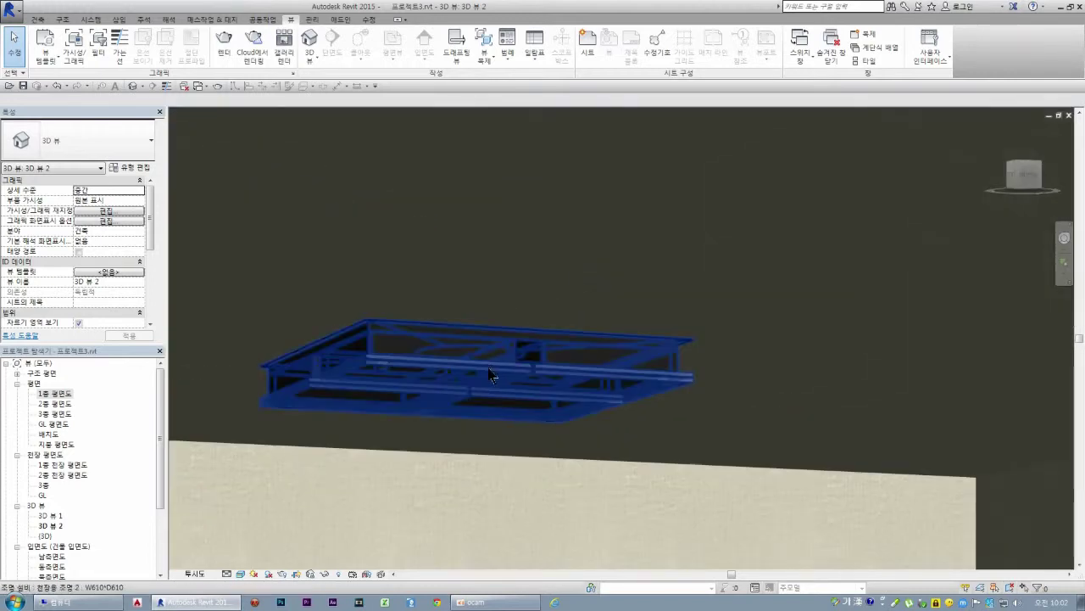
click(438, 378)
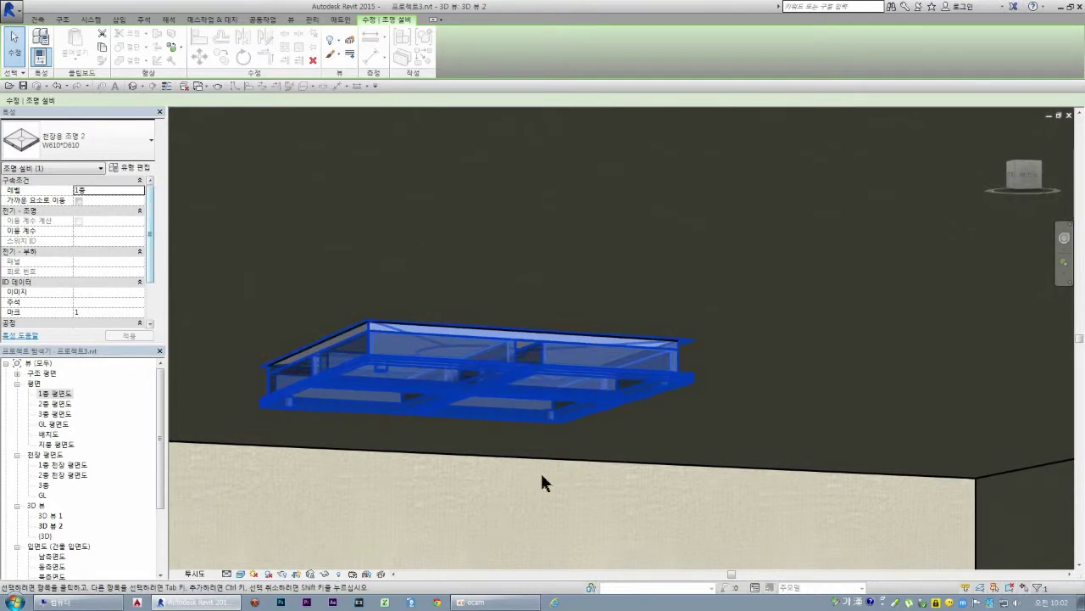
click(734, 476)
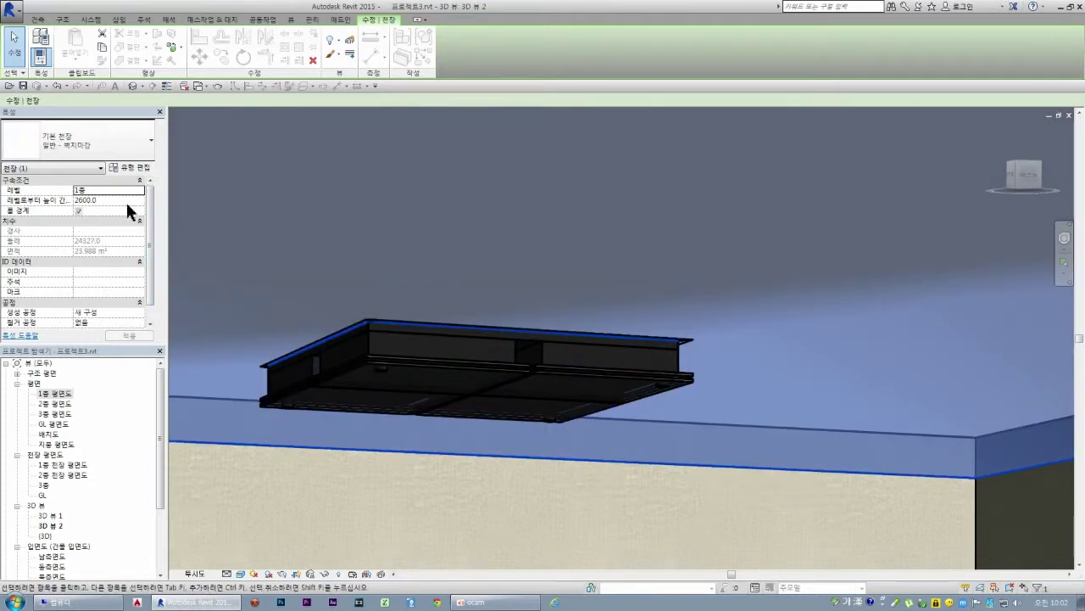
click(435, 376)
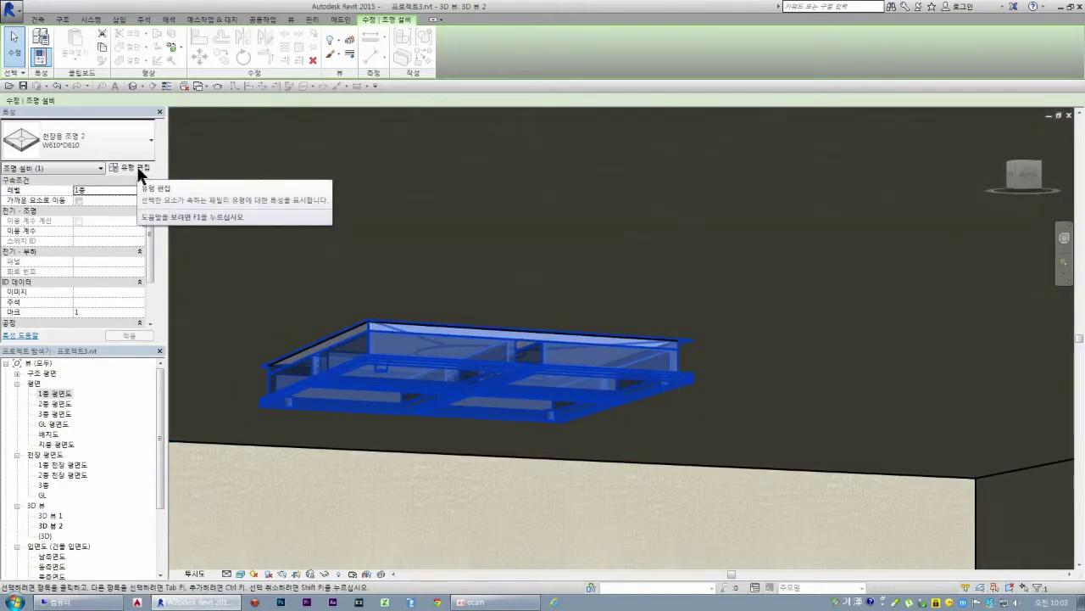
click(77, 201)
mouse_move(148, 224)
mouse_down()
mouse_move(151, 312)
mouse_move(149, 208)
mouse_up()
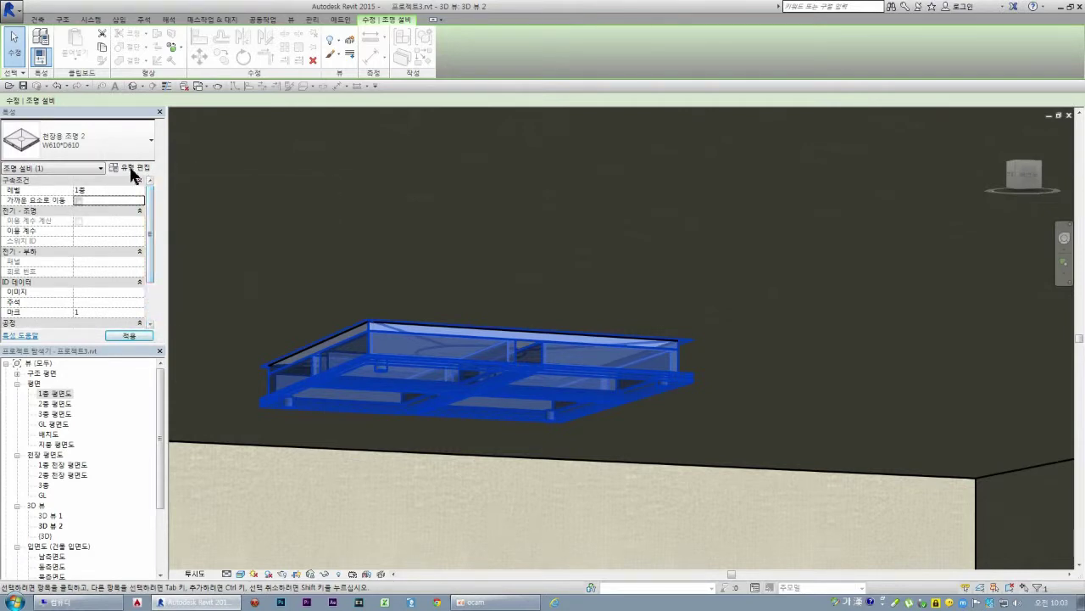
click(132, 169)
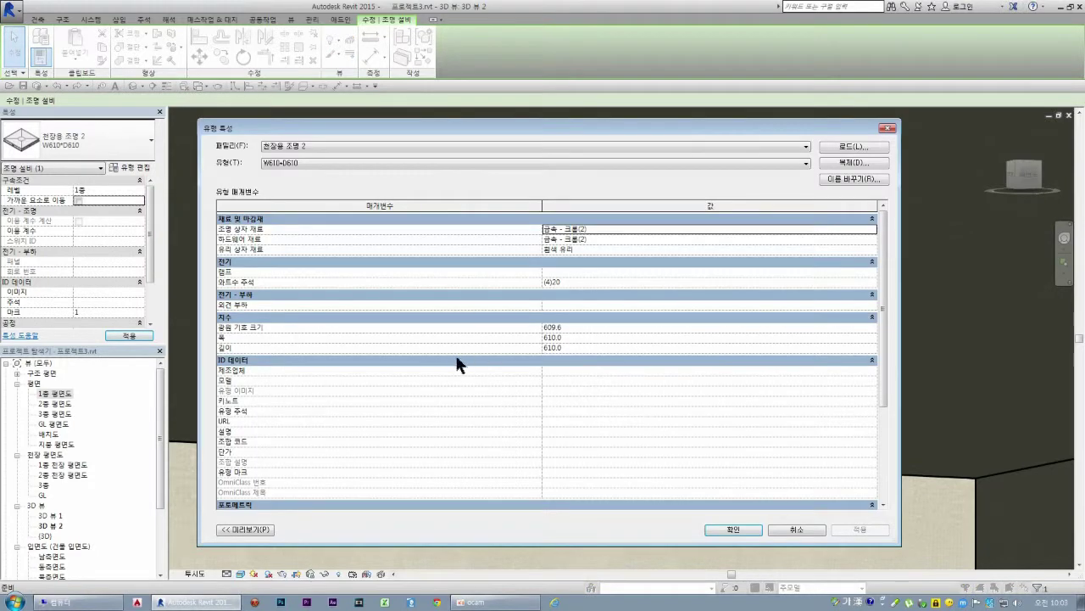
scroll(589, 373, down, 1)
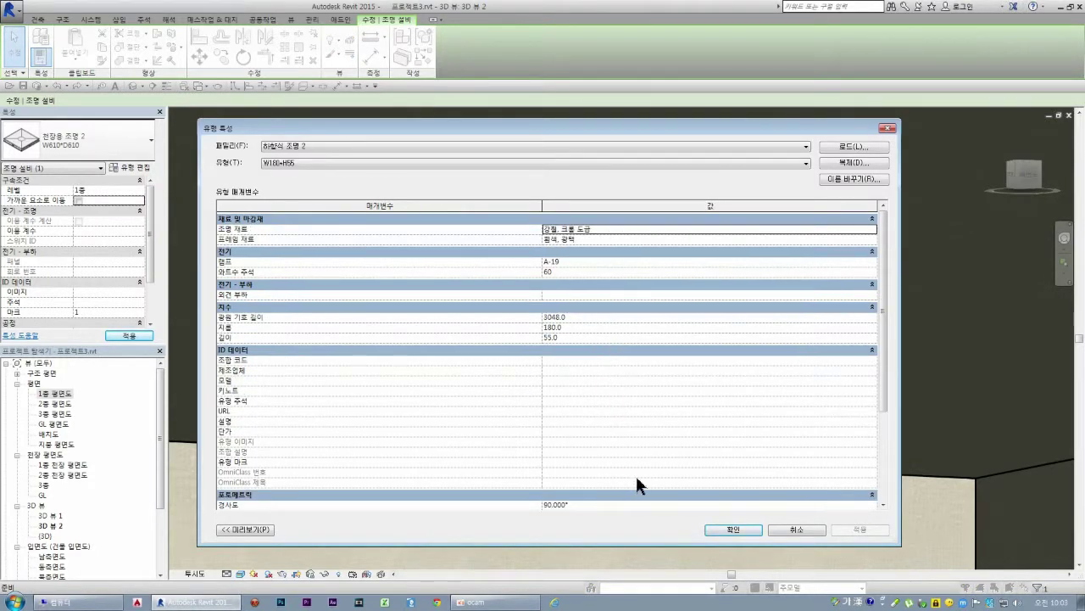
scroll(586, 410, up, 2)
click(819, 526)
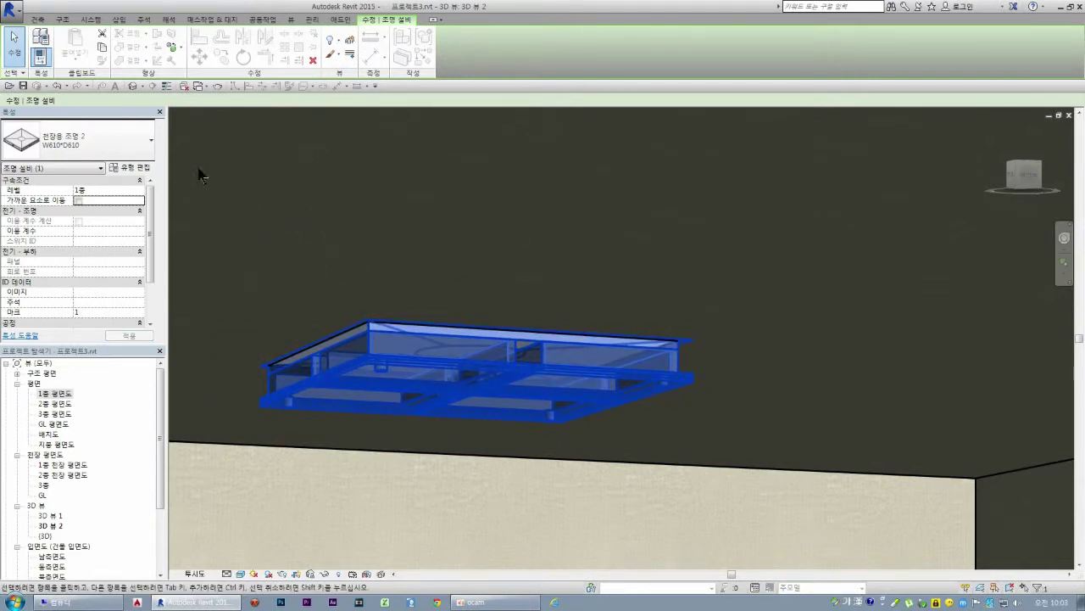
click(140, 168)
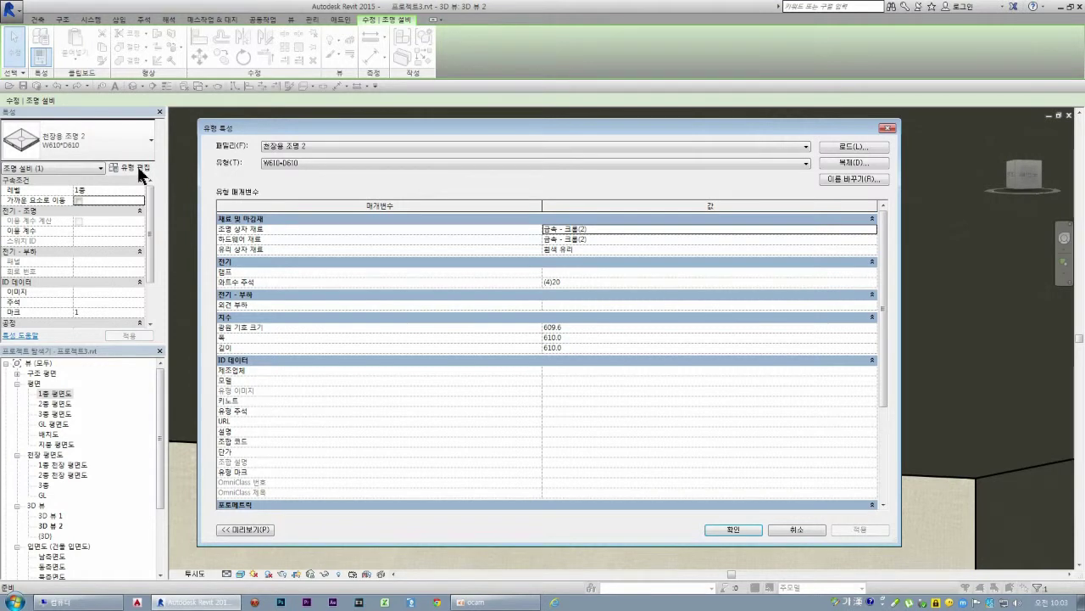
key(Escape)
key(Escape)
click(386, 348)
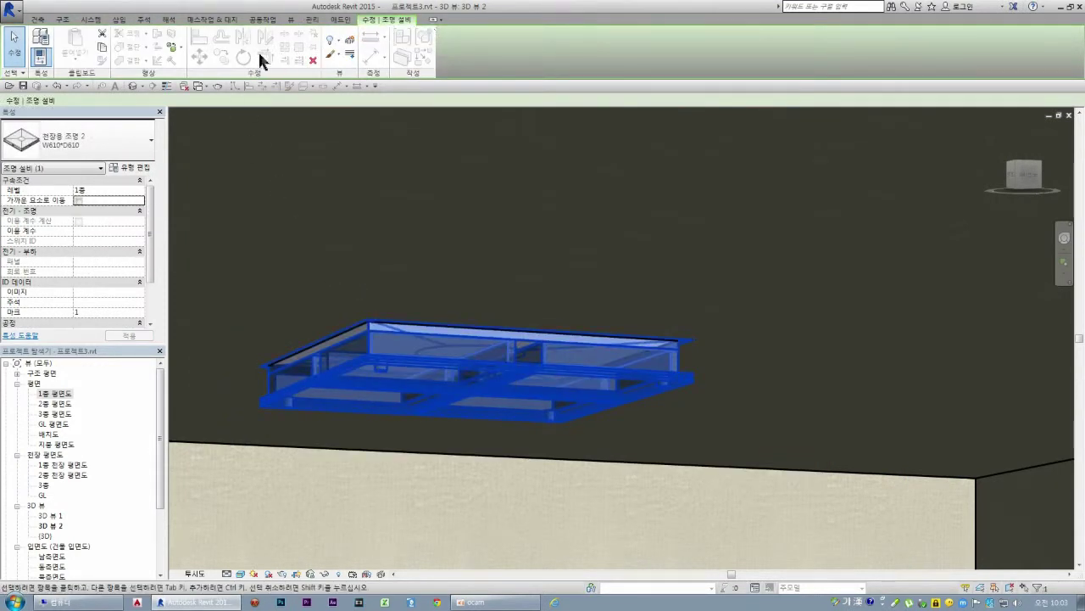
key(Escape)
click(399, 366)
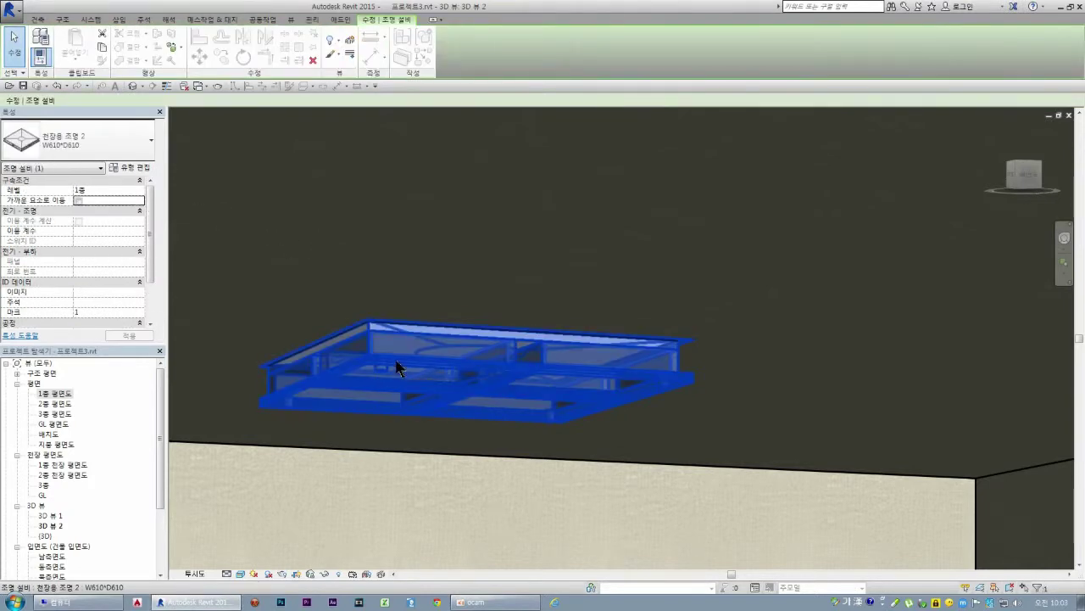
key(Escape)
click(385, 330)
key(Escape)
click(416, 382)
key(Escape)
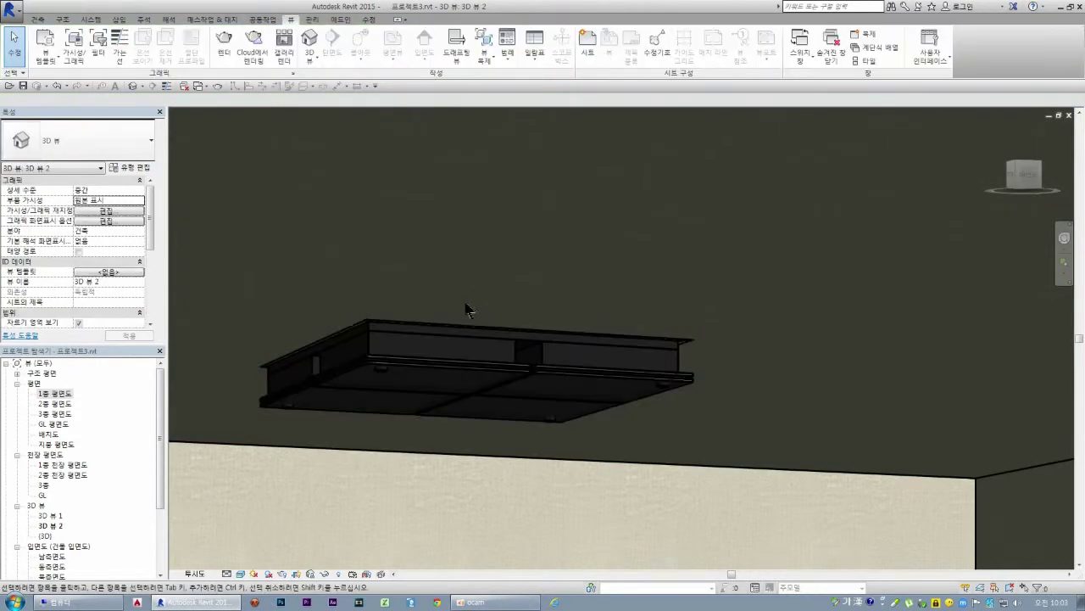
click(419, 346)
key(Escape)
Step: Open 1층 천장 평면도, inspect a light fixture's family types without changes, and close the family
double_click(56, 464)
double_click(480, 400)
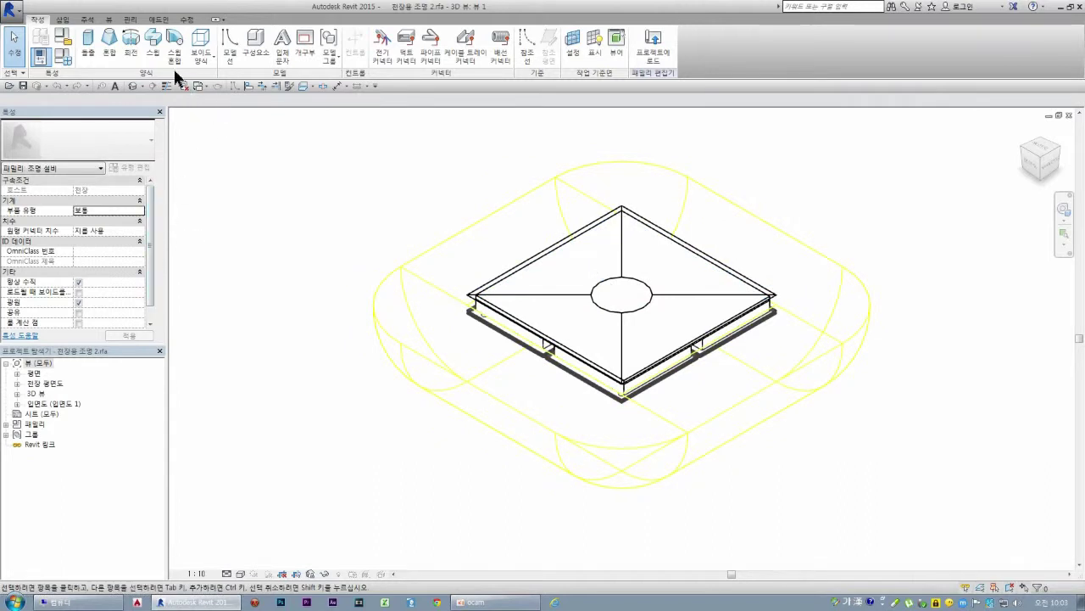
click(66, 52)
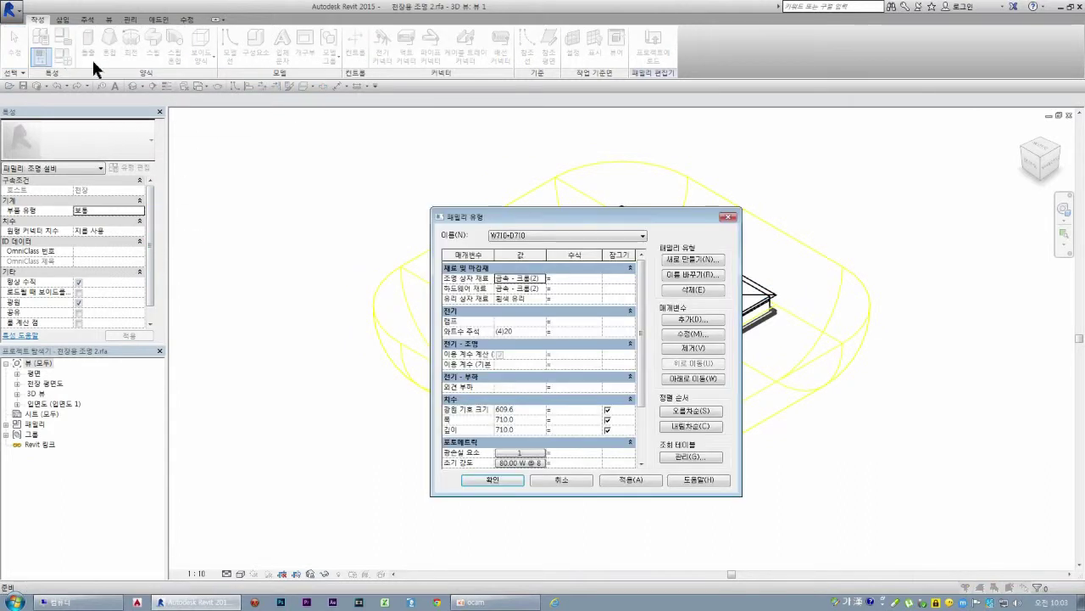
mouse_move(642, 323)
mouse_down()
mouse_move(642, 386)
mouse_move(641, 314)
mouse_up()
click(582, 480)
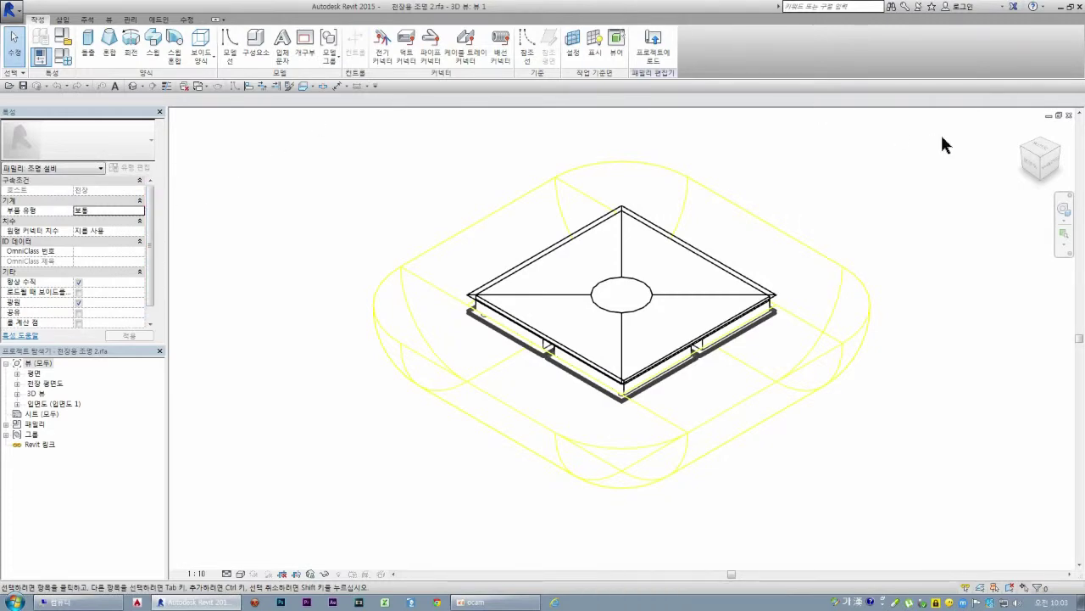
click(1071, 117)
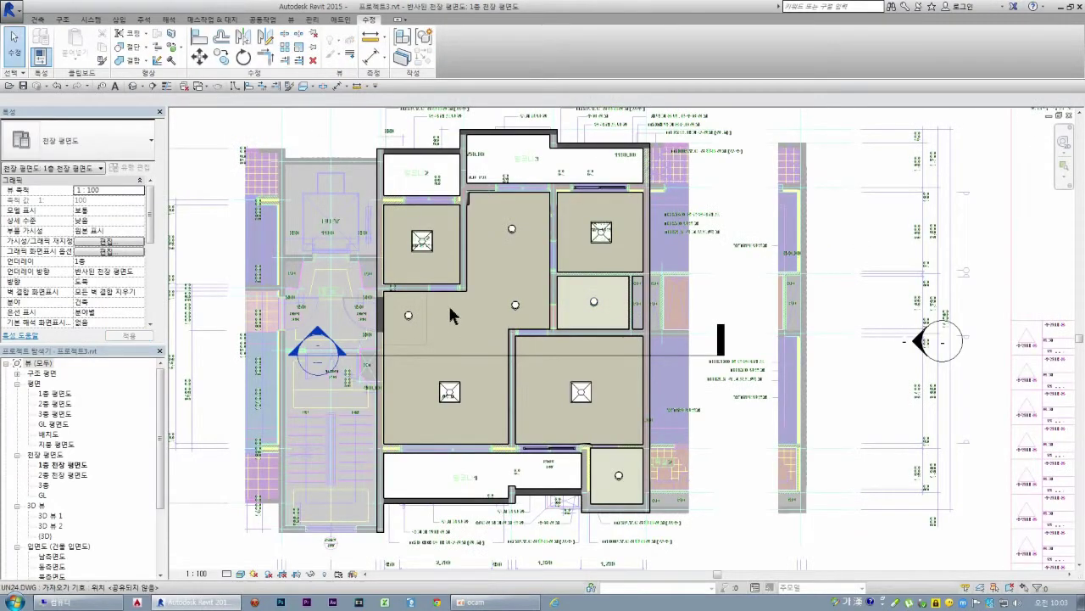
click(451, 398)
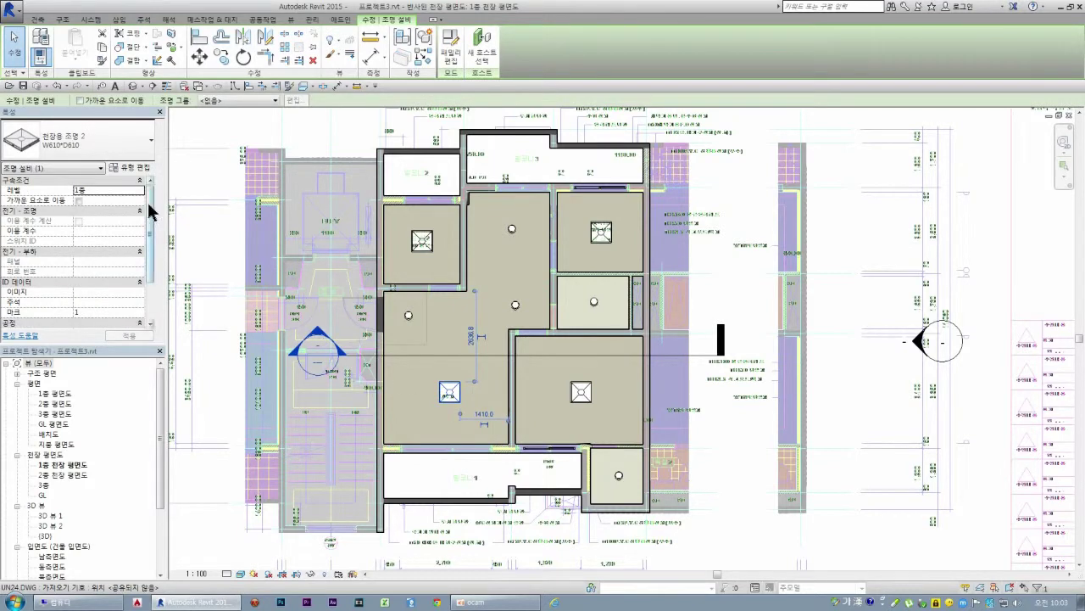
scroll(151, 212, down, 3)
scroll(146, 195, up, 3)
click(130, 168)
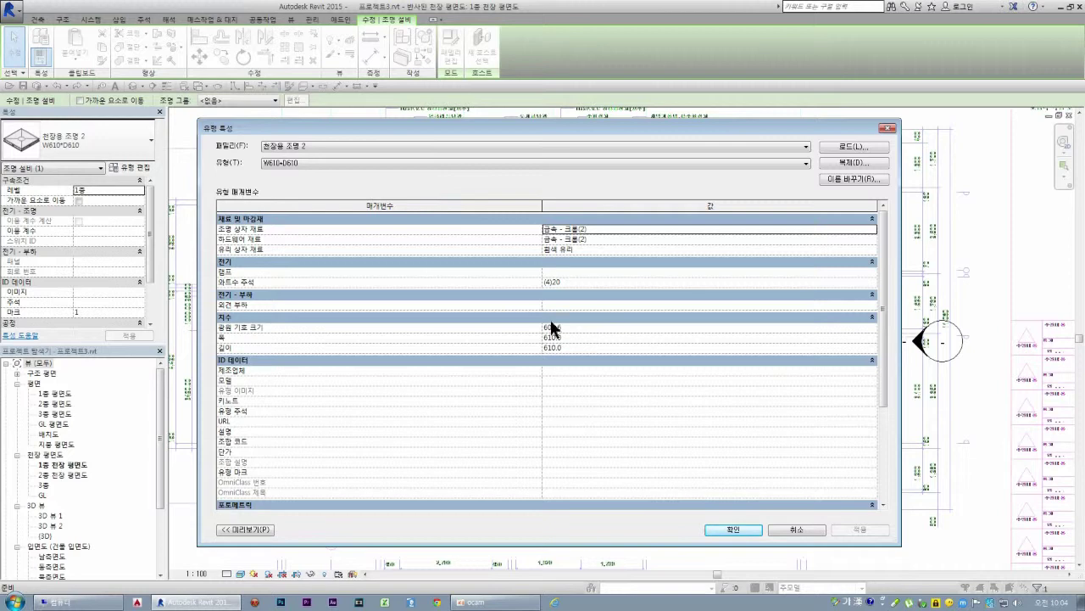
scroll(737, 342, down, 1)
scroll(738, 342, up, 1)
scroll(738, 342, down, 1)
scroll(738, 342, up, 1)
scroll(738, 341, down, 1)
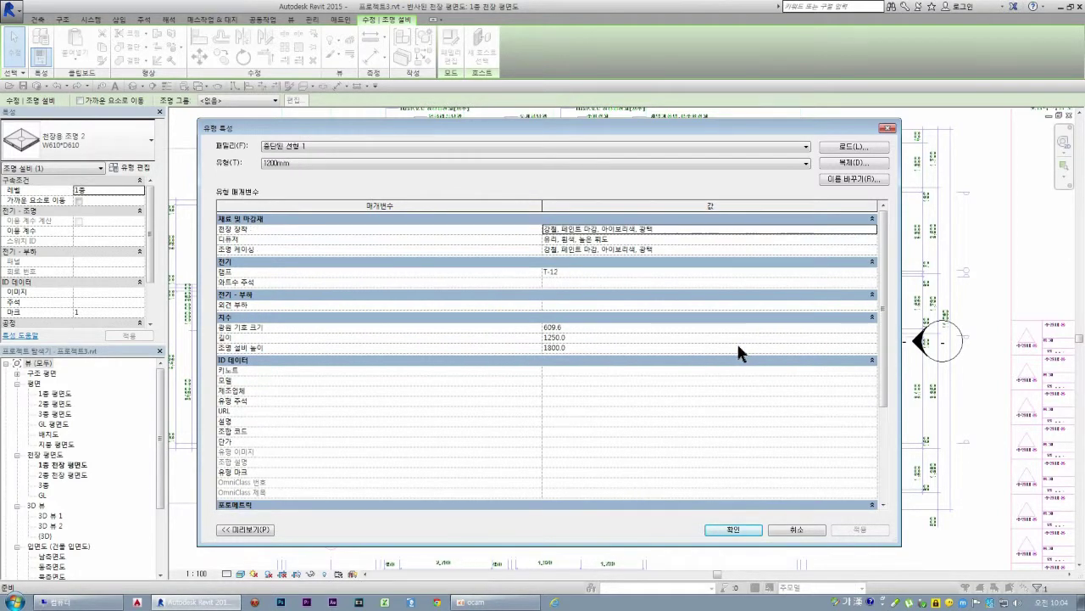
key(Escape)
click(582, 391)
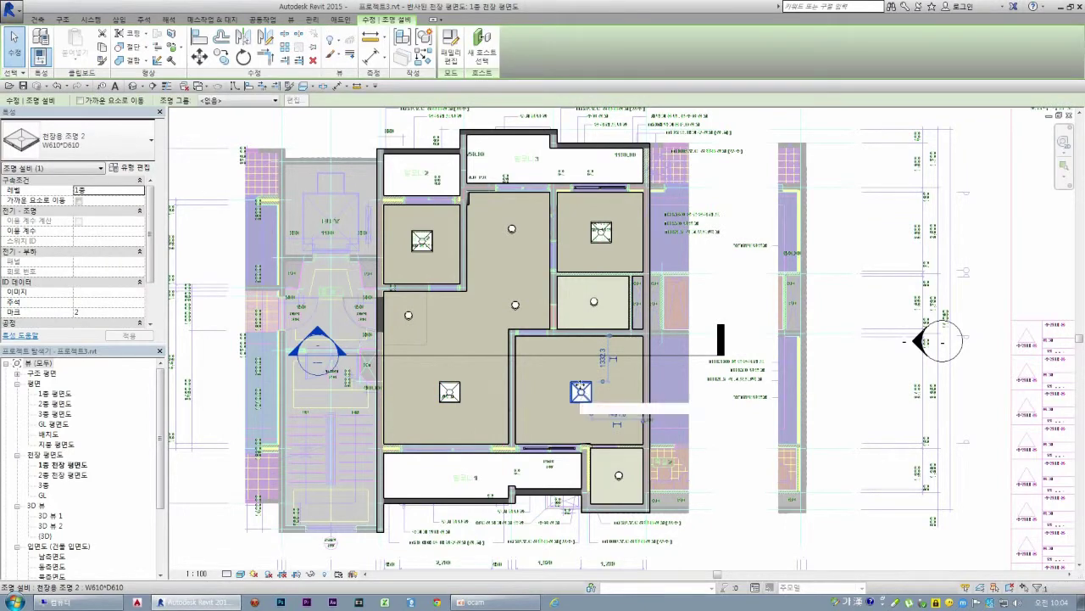
click(127, 167)
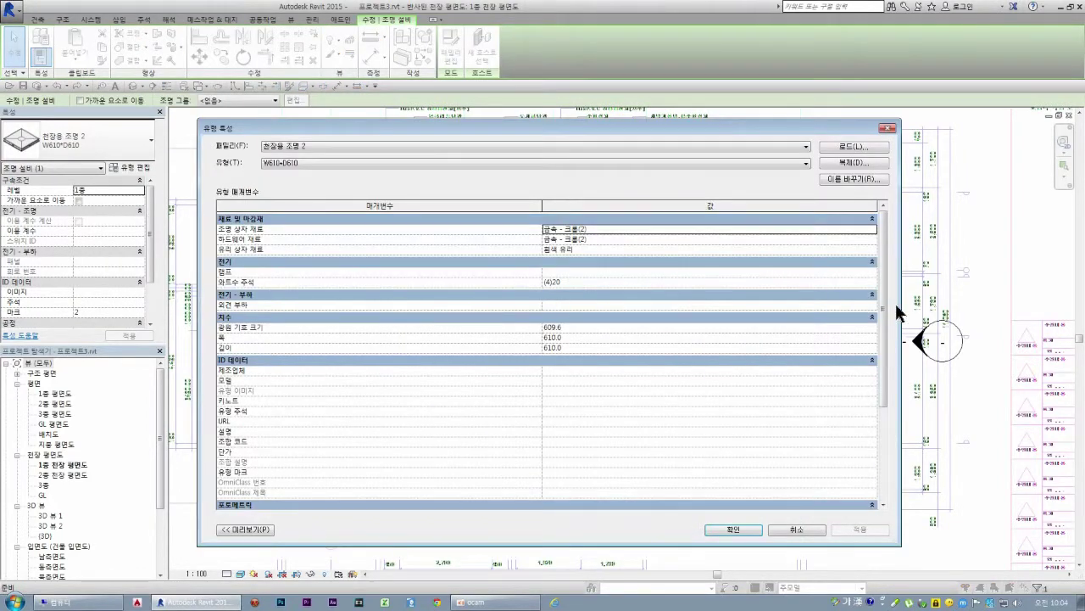
drag(885, 312, 882, 432)
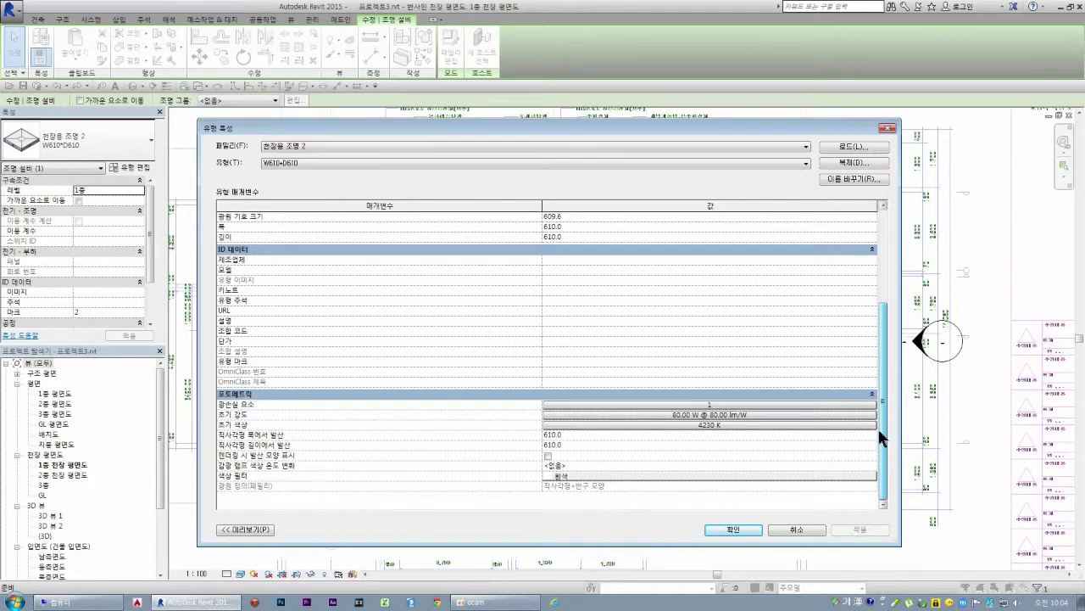
drag(882, 438, 870, 284)
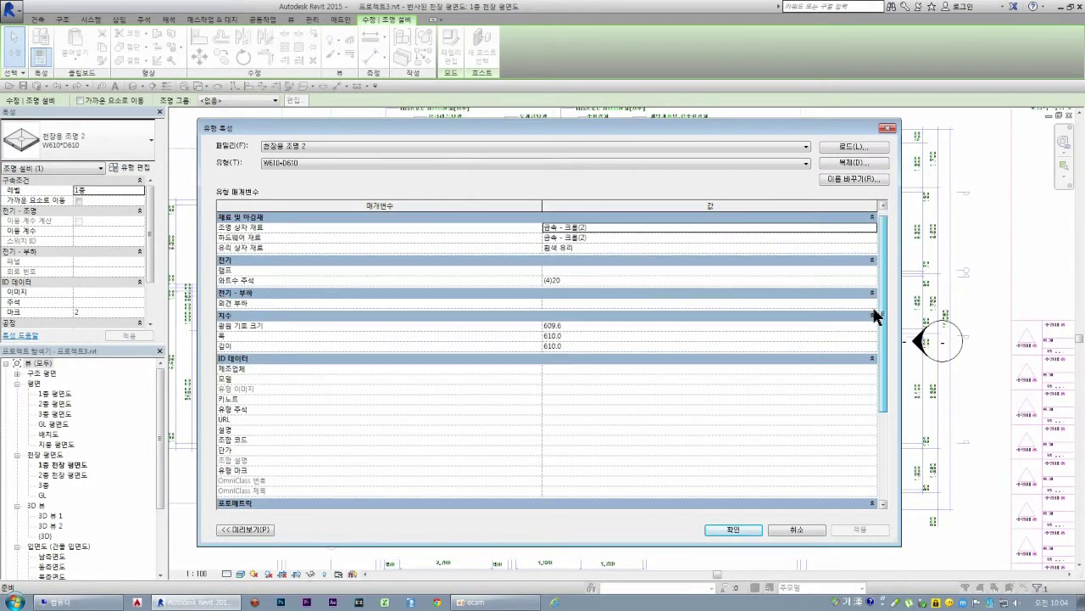
key(Return)
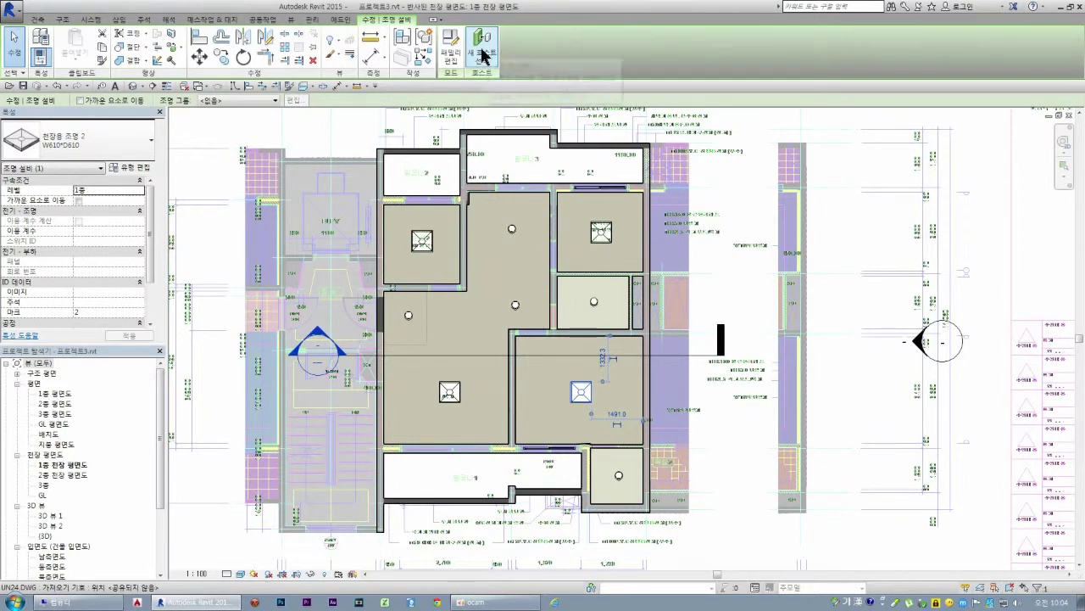
Step: Place ceiling light fixtures in the right room and the large room, then open 3D 뷰 2
click(484, 61)
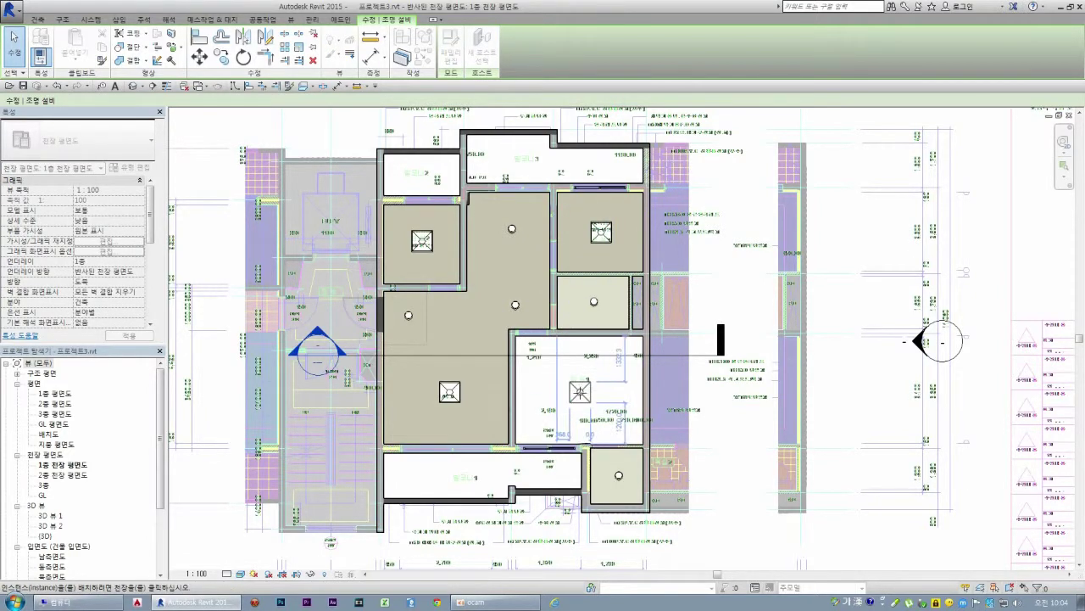
click(582, 392)
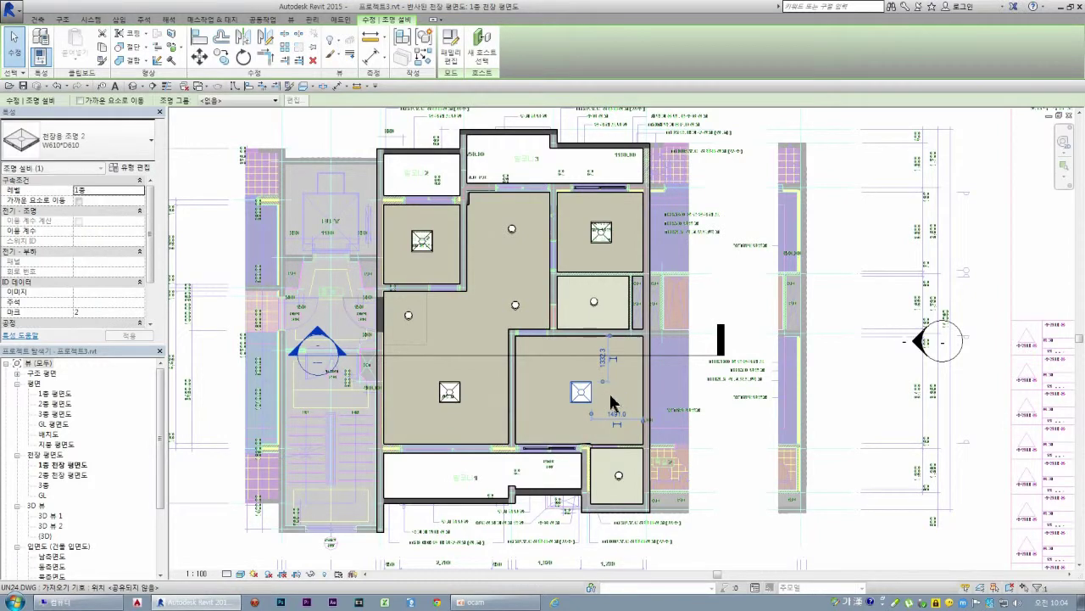
click(582, 399)
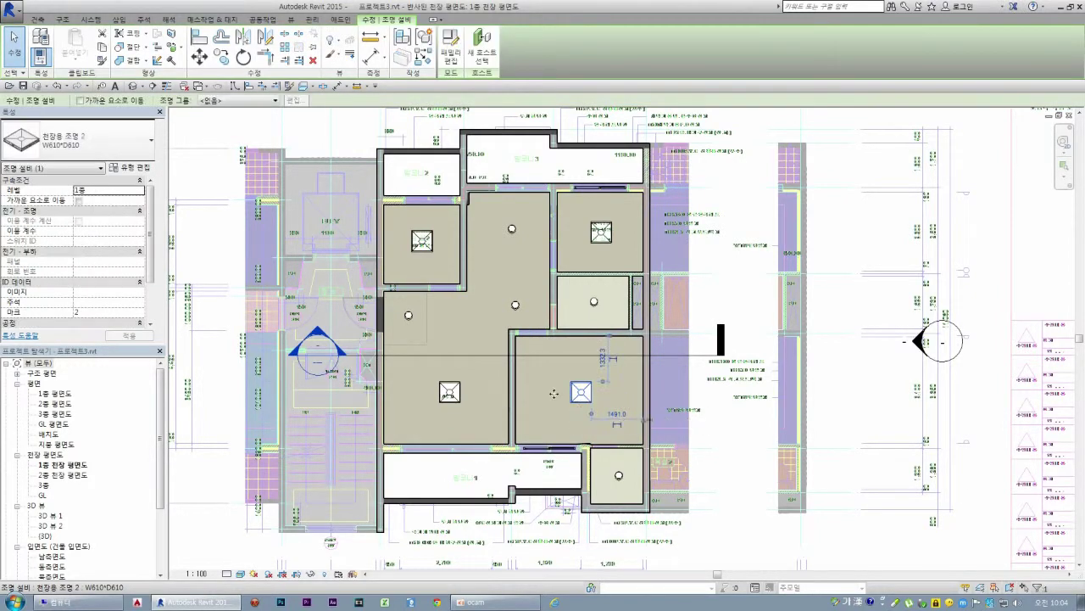
click(482, 43)
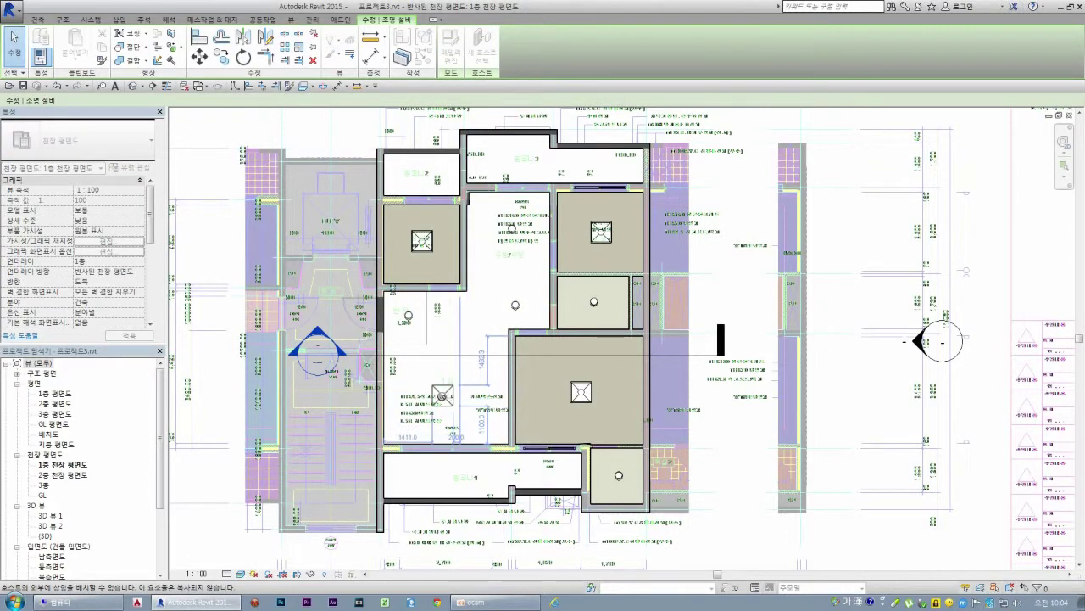
click(442, 394)
key(Escape)
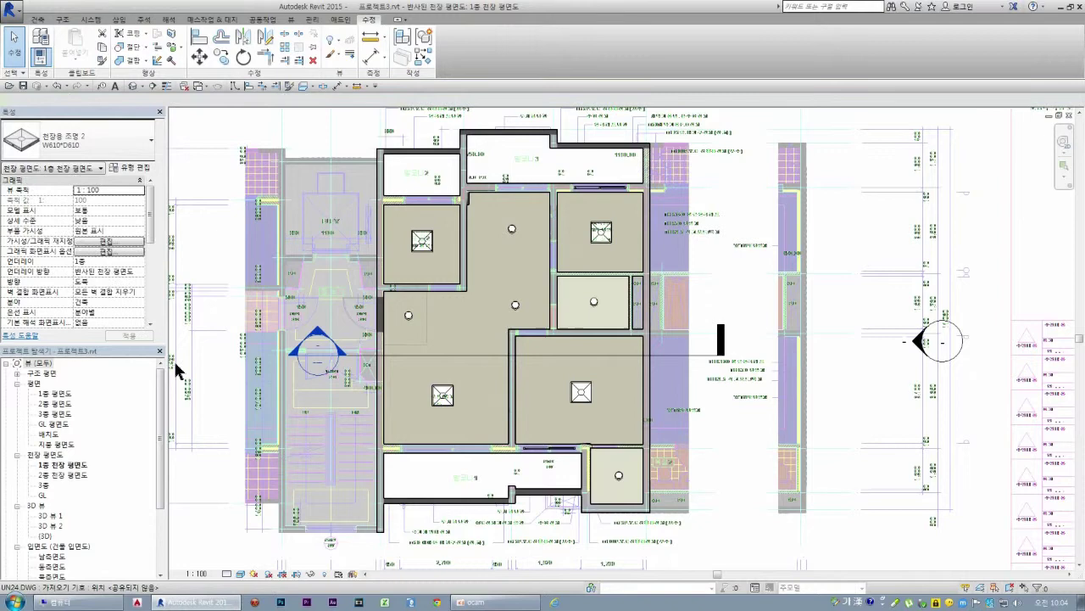
double_click(58, 524)
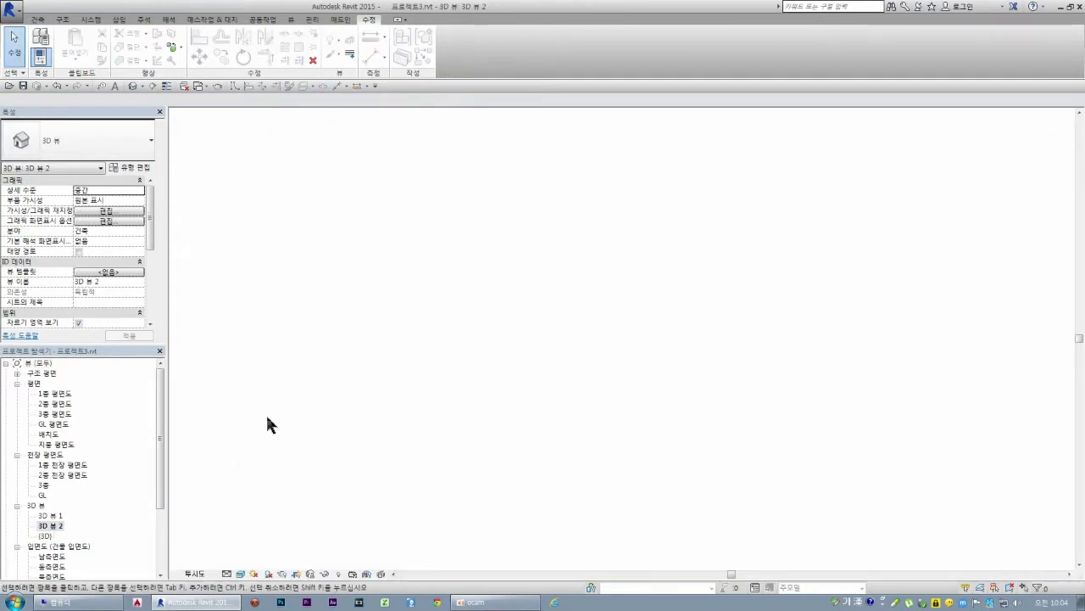
Step: Zoom in on 3D 뷰 2, turn on Thin Lines, and select a ceiling light fixture
scroll(487, 382, up, 2)
scroll(482, 381, up, 4)
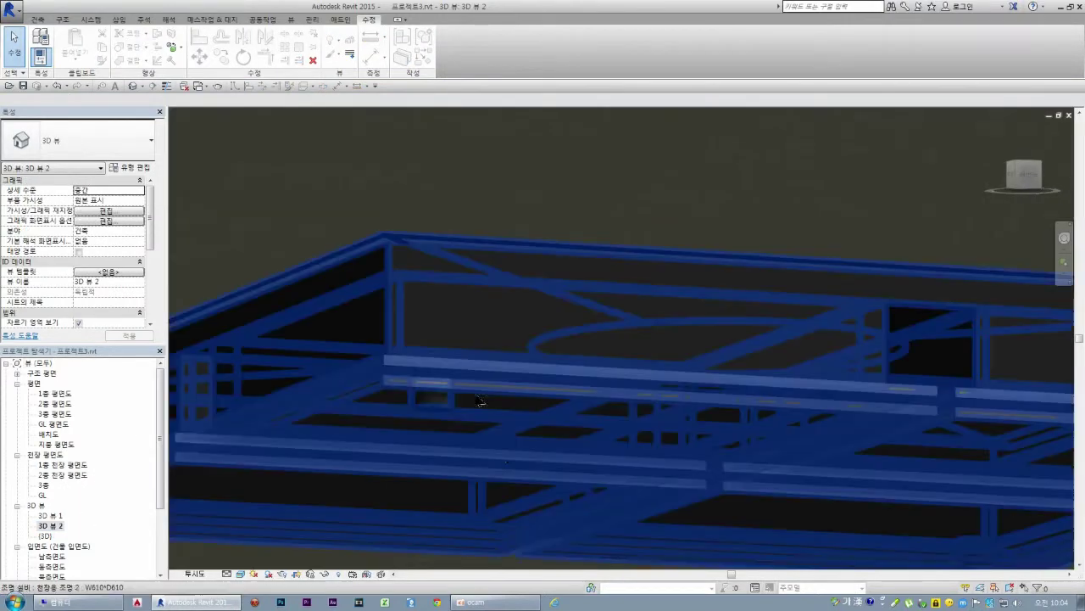
click(167, 86)
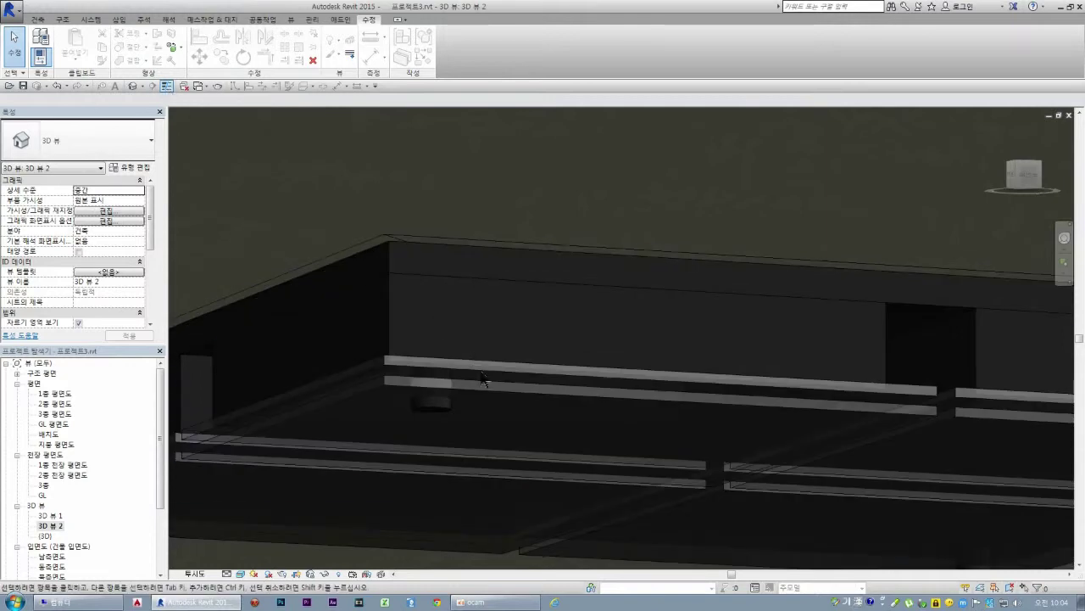
scroll(441, 390, down, 3)
scroll(475, 339, down, 1)
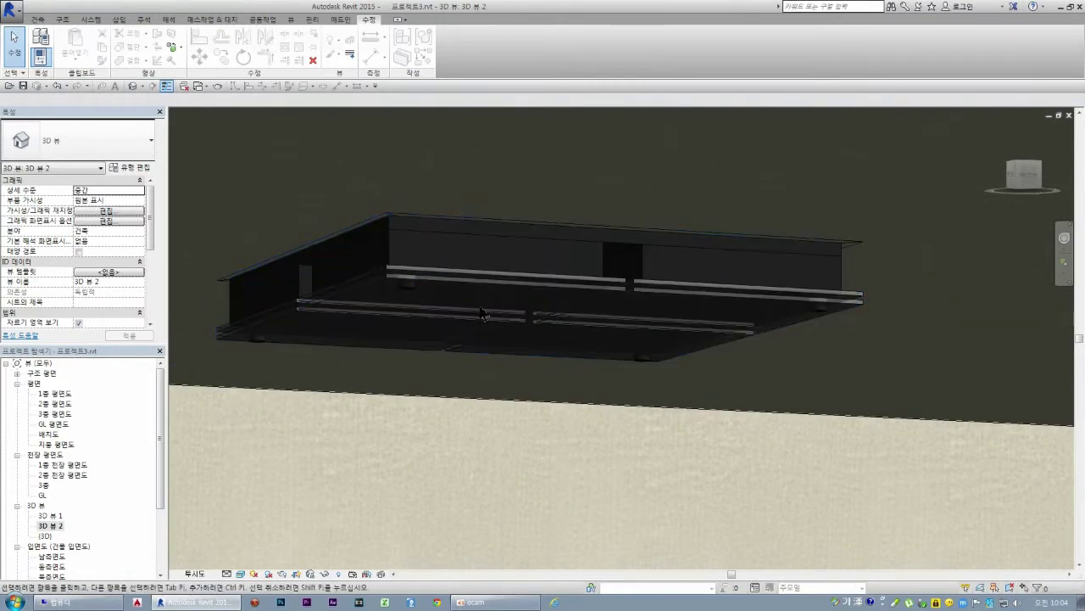
click(543, 282)
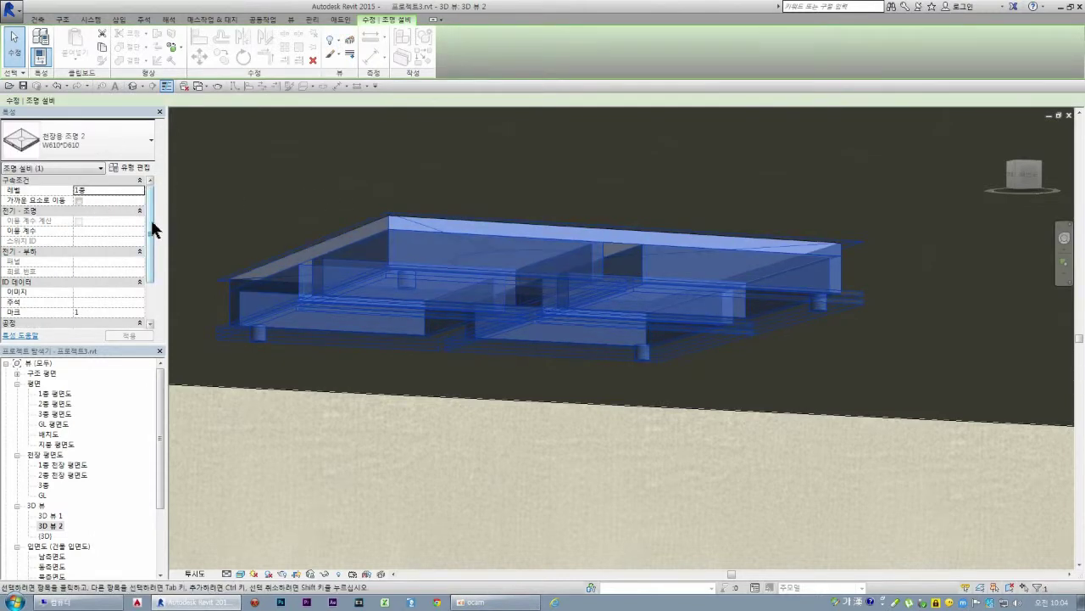
Step: Review the fixture's Photometrics type parameters, then return to the 1층 천장 평면도 ceiling plan
scroll(152, 233, down, 1)
mouse_move(154, 246)
mouse_down()
mouse_move(150, 271)
mouse_move(165, 194)
mouse_up()
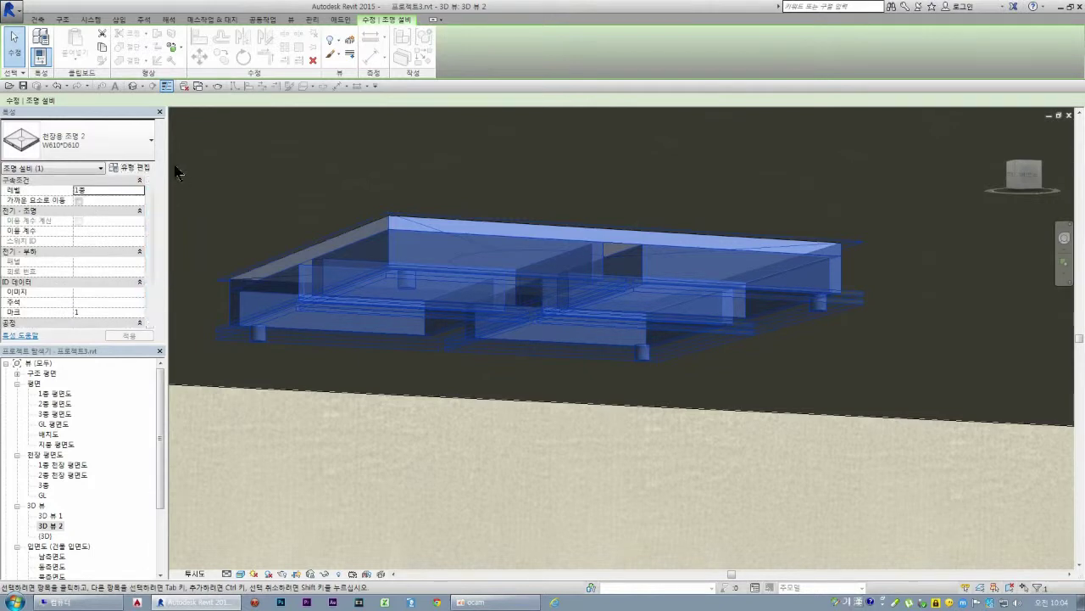
click(127, 168)
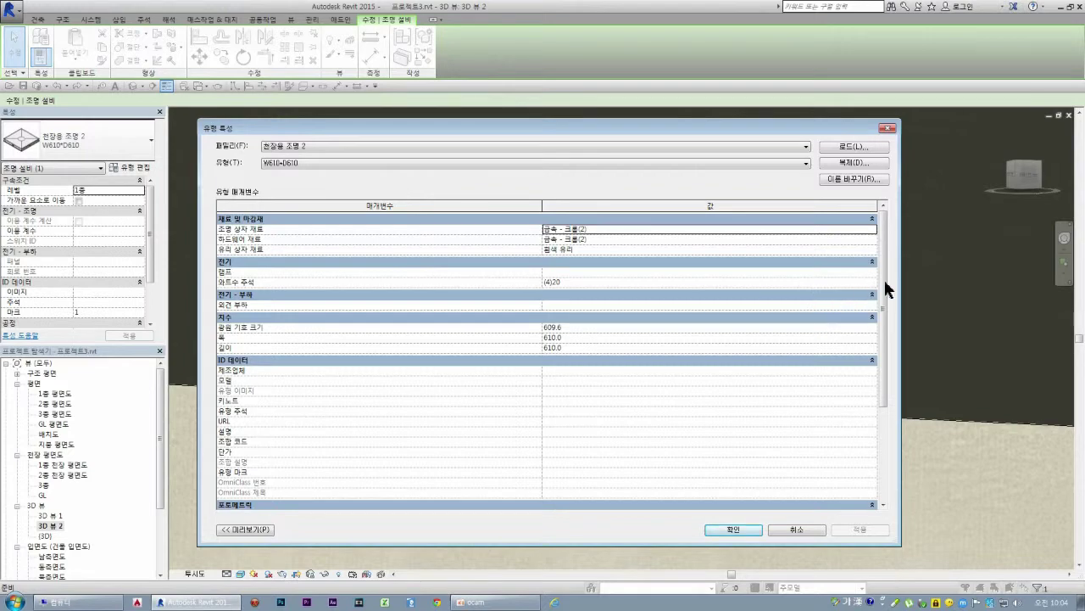
drag(882, 277, 885, 373)
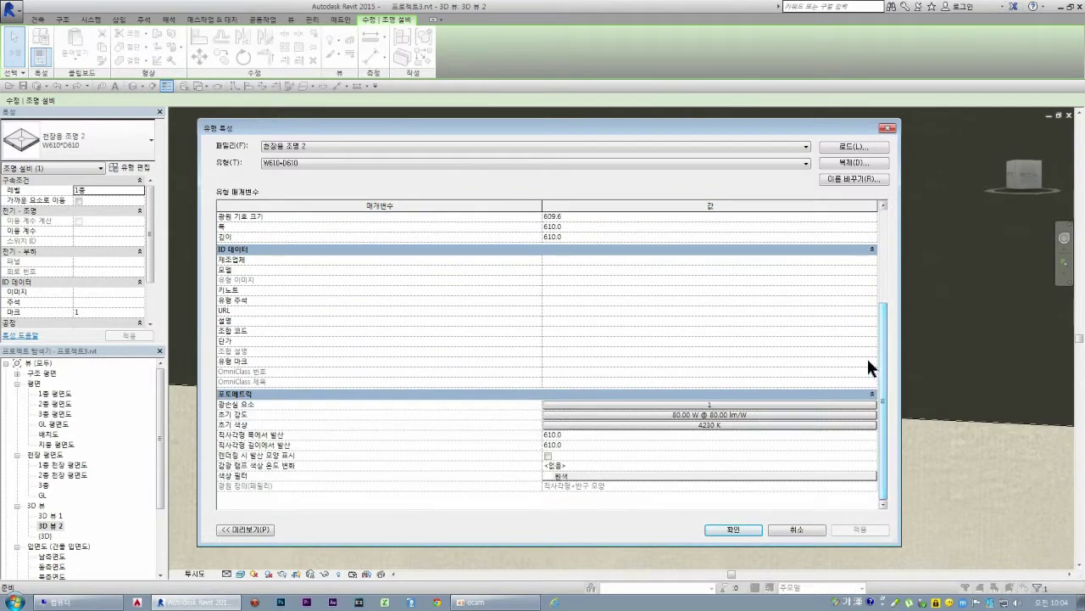
key(Escape)
key(Escape)
click(576, 286)
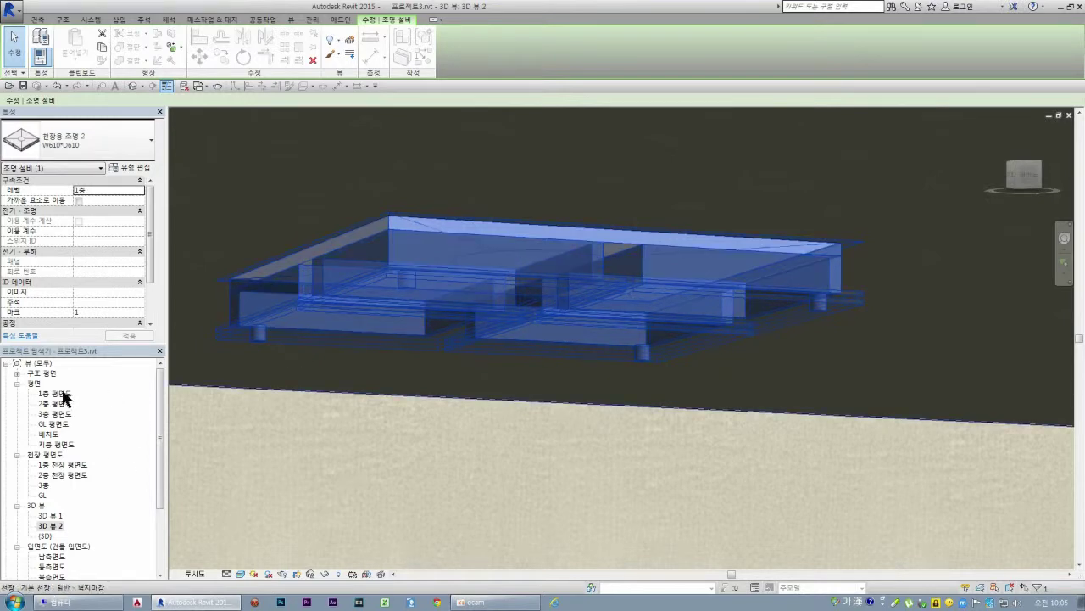
double_click(71, 466)
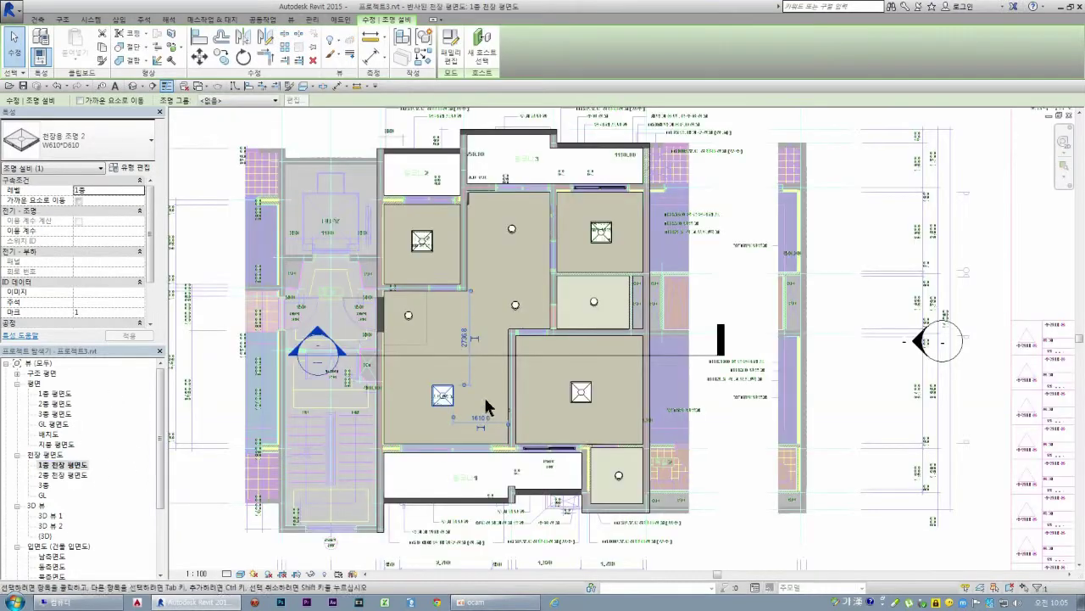
Step: Edit the 천장용 조명 2 family, check its Family Types parameters, and expand its views list
double_click(438, 402)
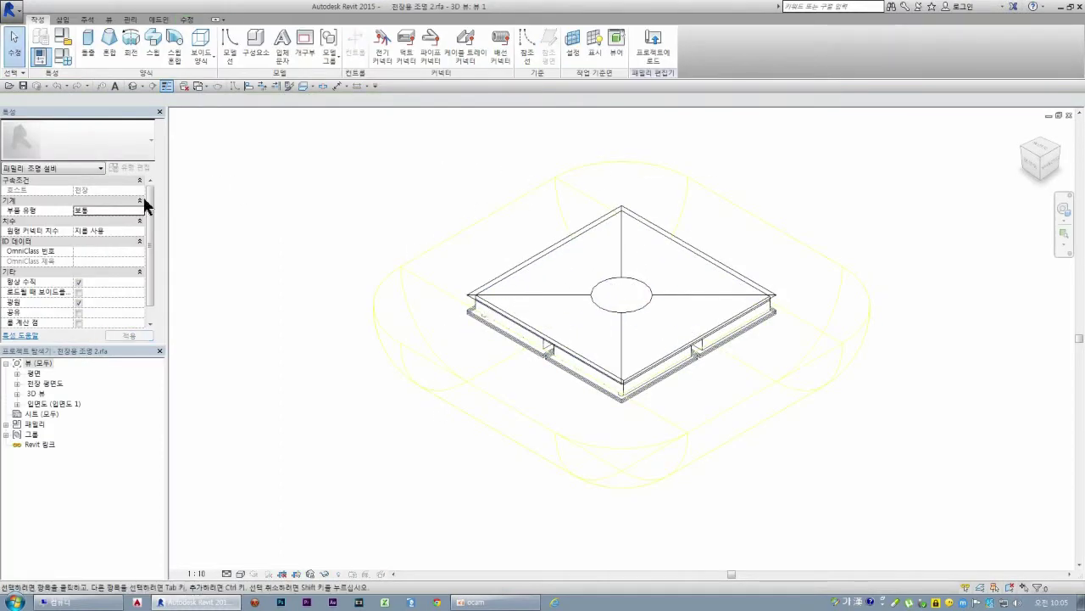
mouse_move(150, 244)
mouse_down()
mouse_move(147, 285)
mouse_move(156, 227)
mouse_up()
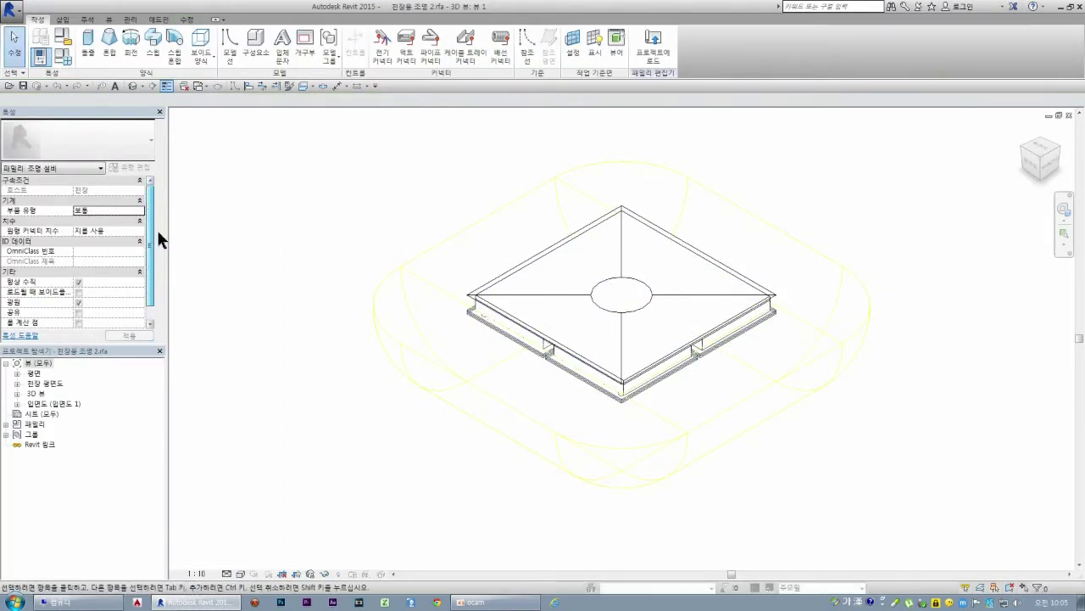
click(66, 53)
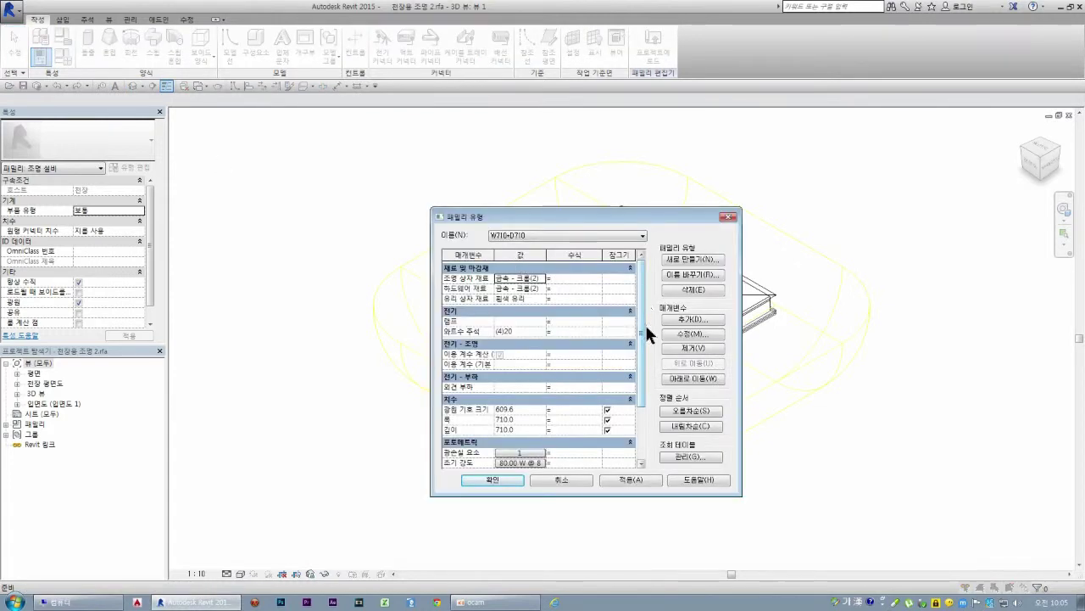
mouse_move(642, 337)
mouse_down()
mouse_move(638, 395)
mouse_move(647, 299)
mouse_up()
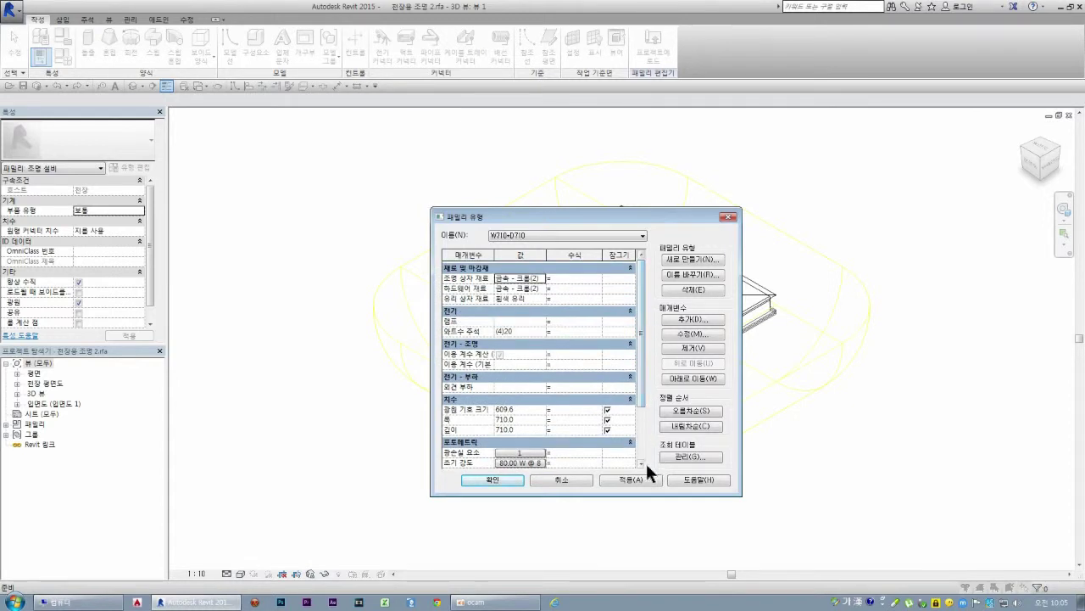
click(583, 480)
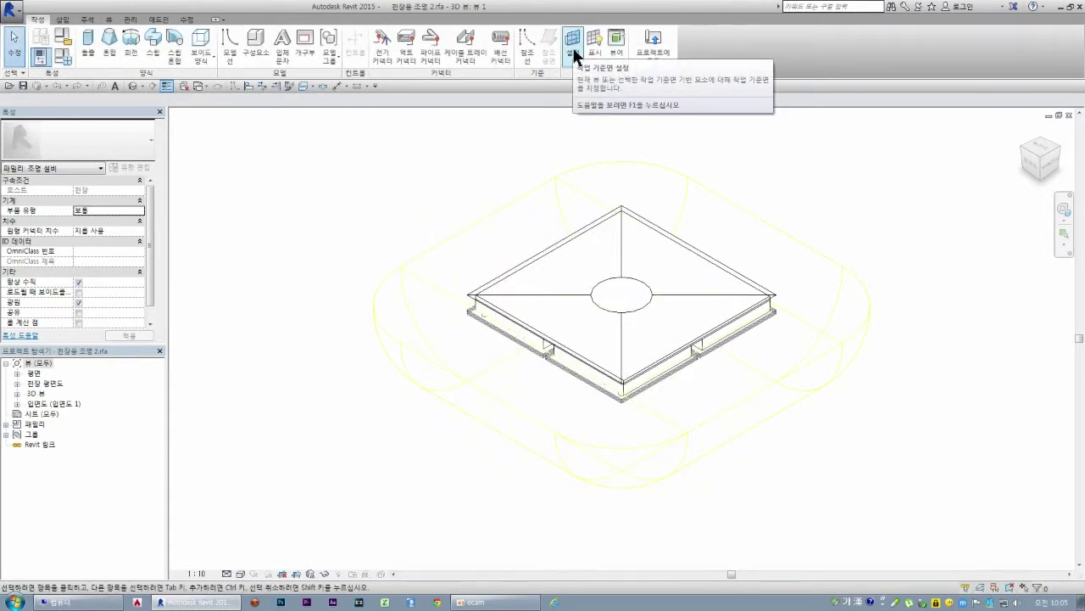
click(17, 373)
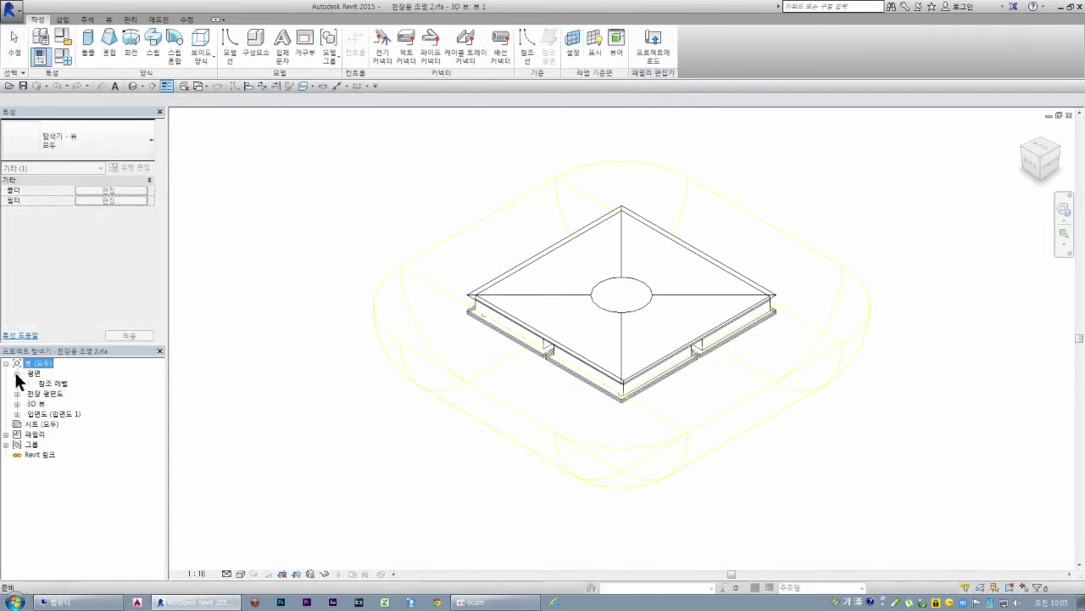
Step: Open the 참조 레벨 floor and ceiling plans, then the 앞면 elevation, and select the host ceiling
click(17, 394)
double_click(56, 384)
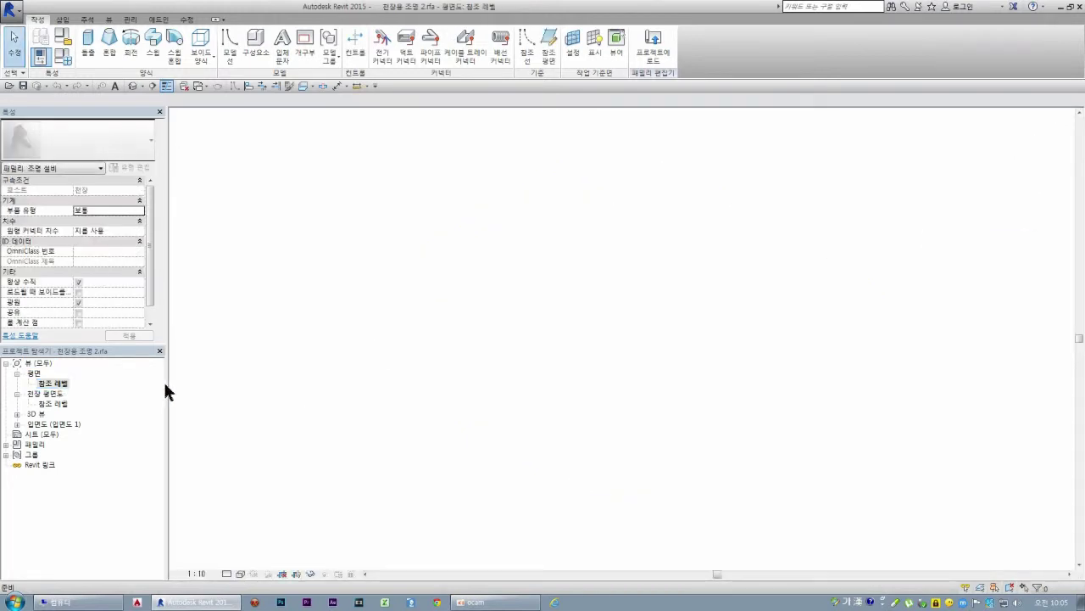
scroll(632, 339, up, 2)
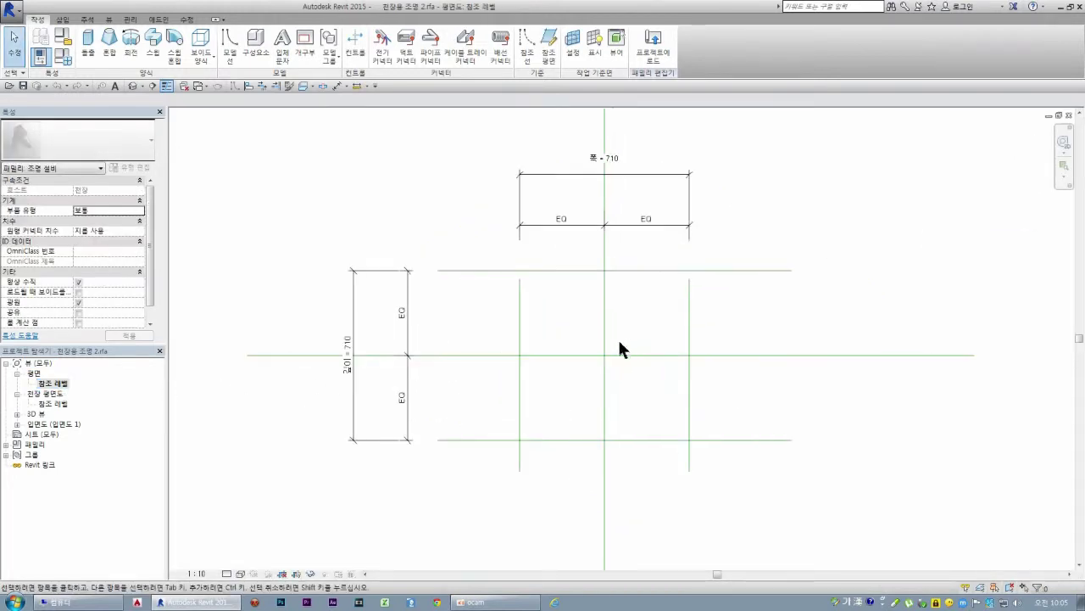
double_click(53, 404)
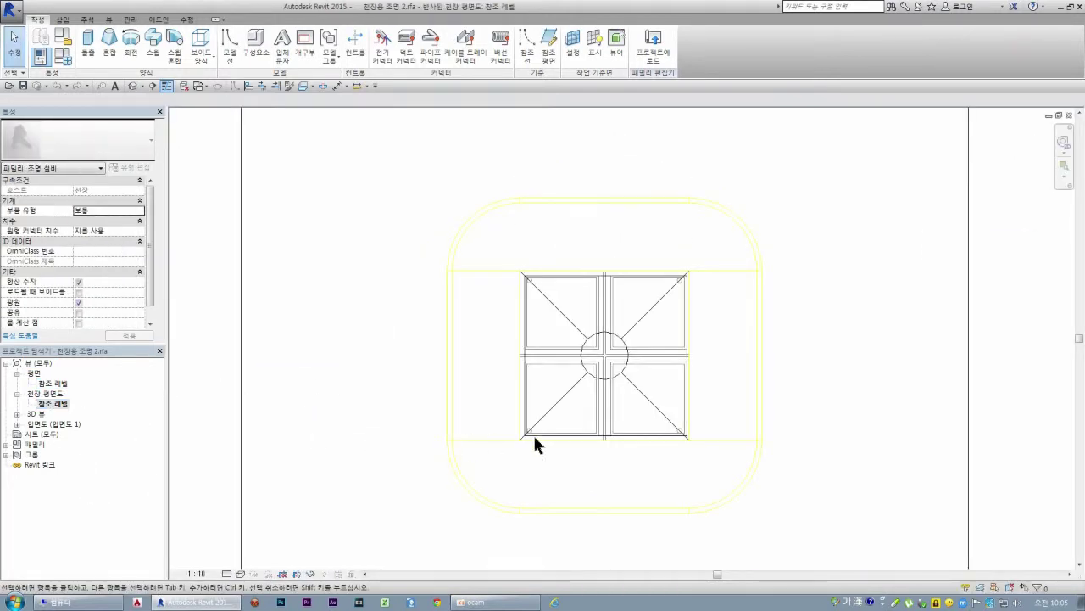
click(17, 424)
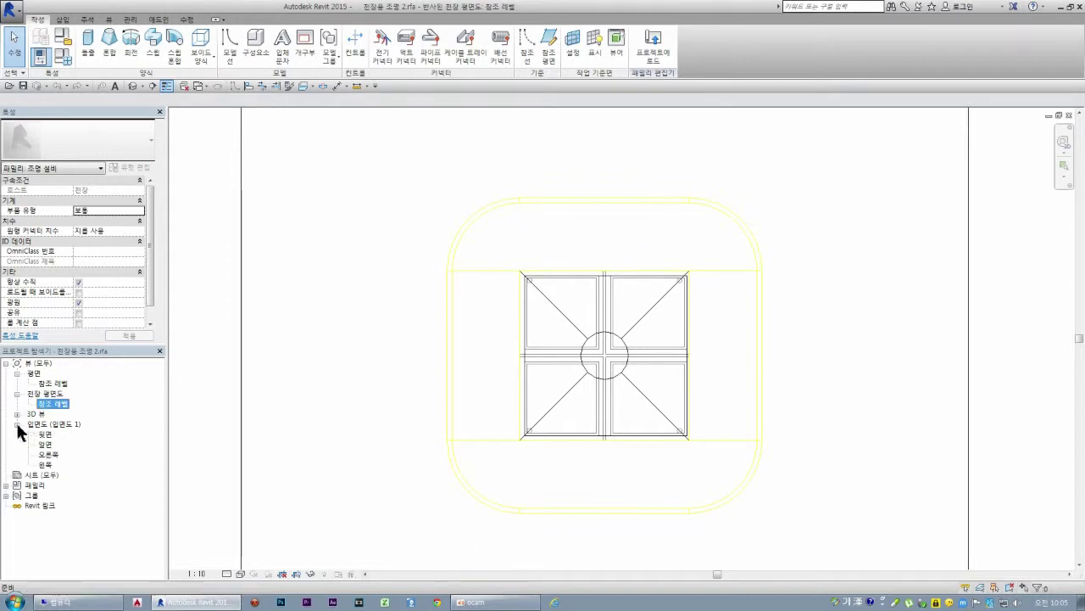
double_click(44, 444)
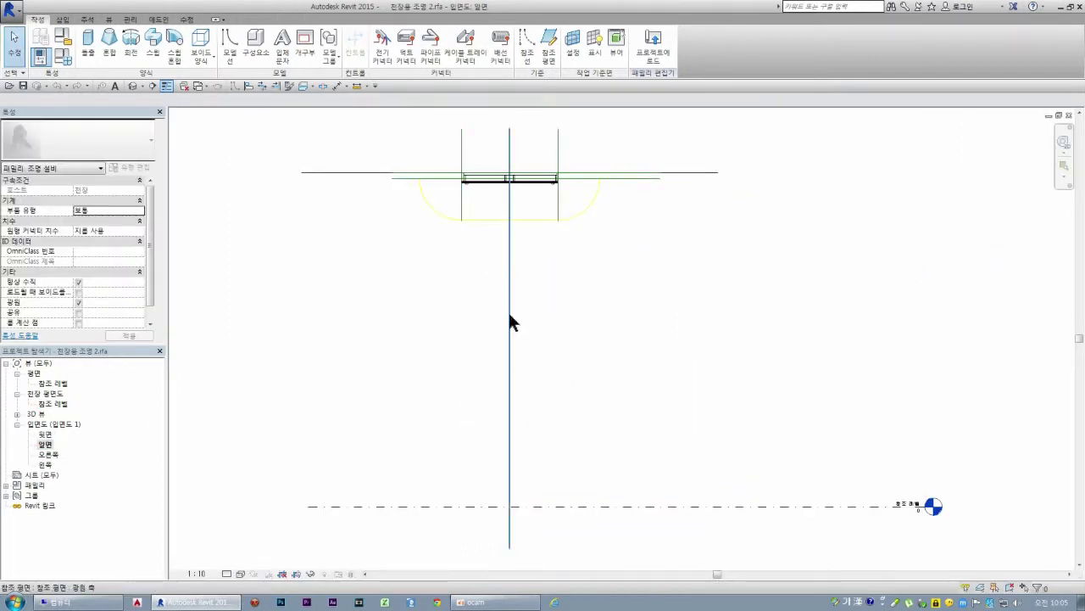
click(708, 173)
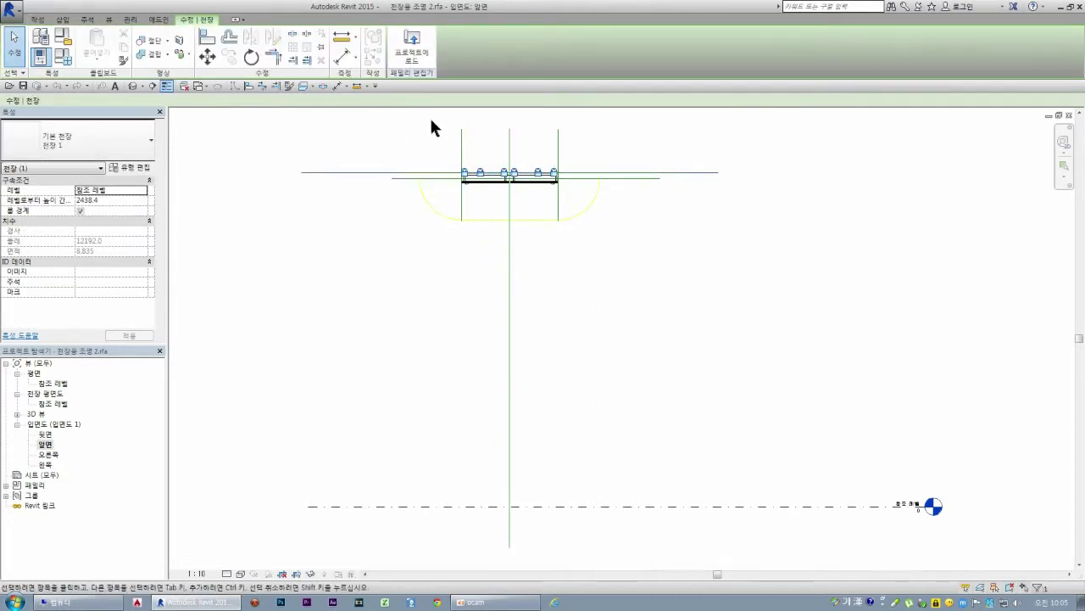
Step: Set the host ceiling's 레벨로부터 높이 간격 to 2600 and apply it
scroll(433, 123, up, 1)
click(117, 201)
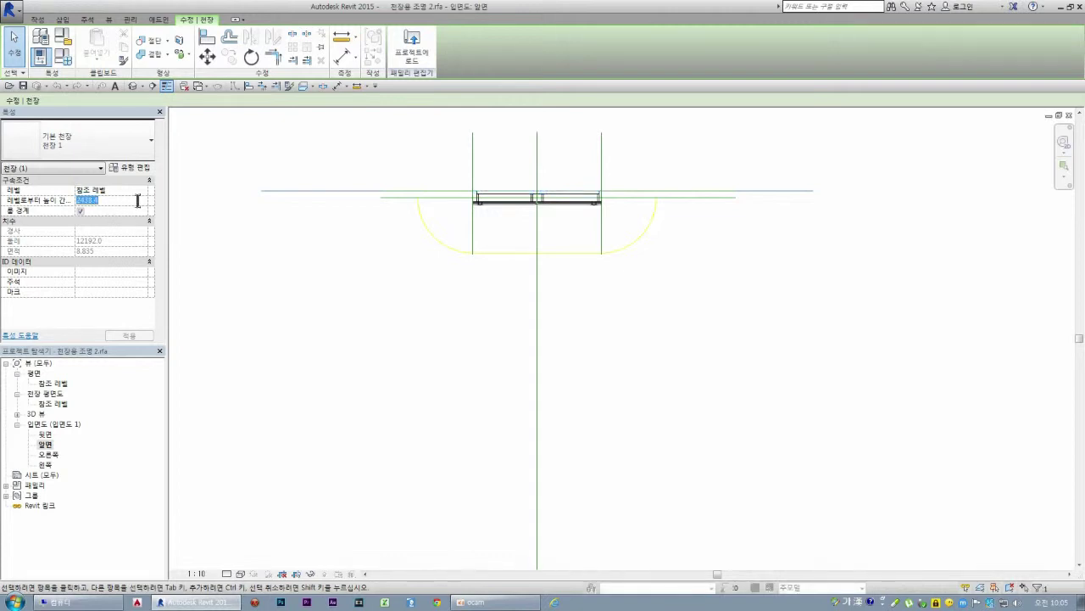
text(3600)
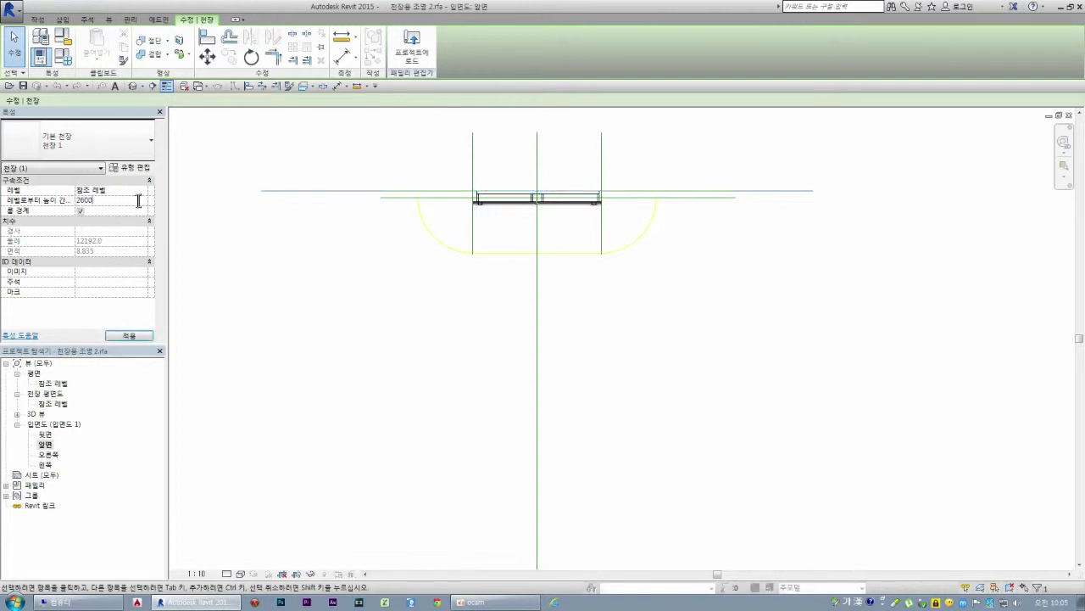
key(Return)
click(131, 336)
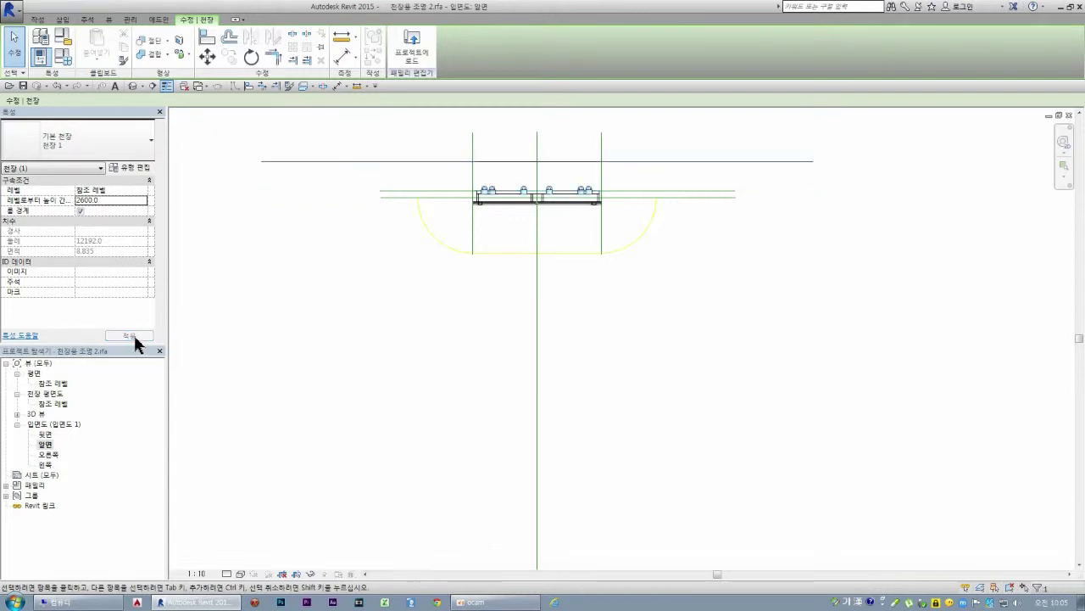
click(424, 304)
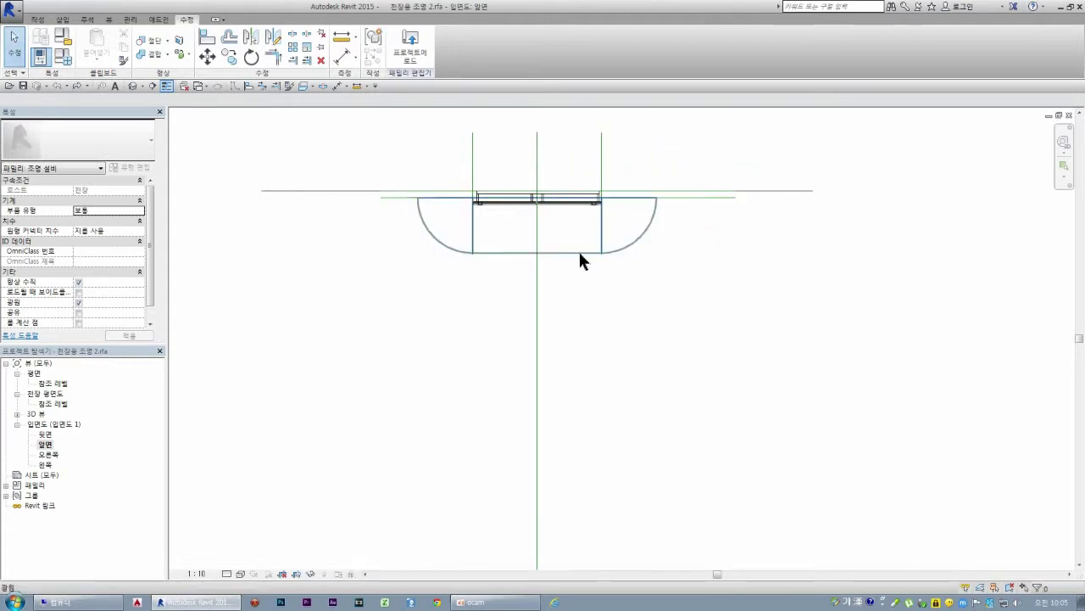
scroll(580, 247, down, 2)
drag(329, 150, 719, 294)
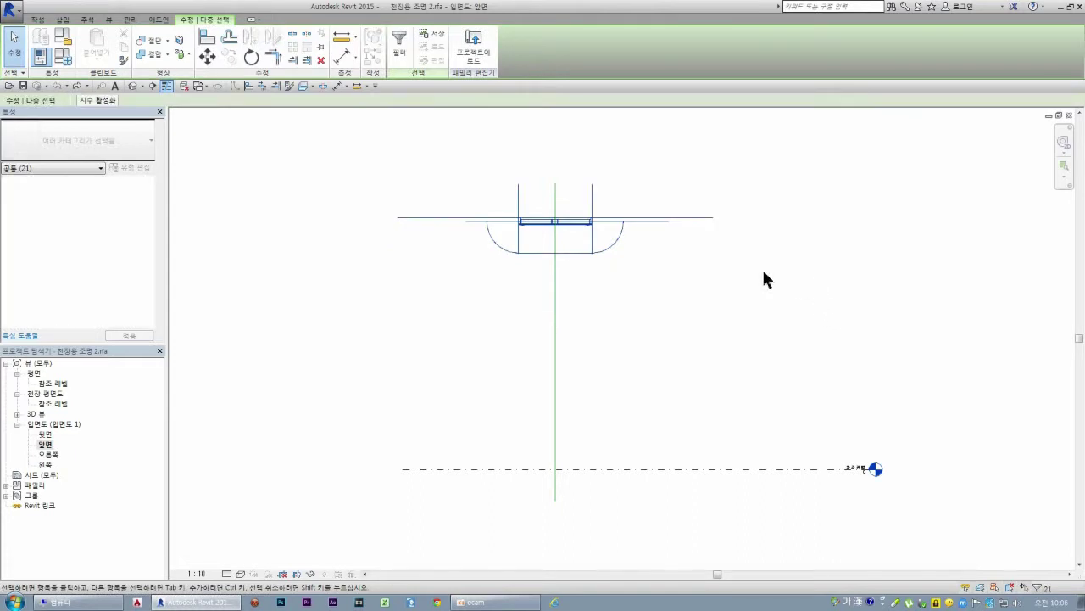
click(392, 173)
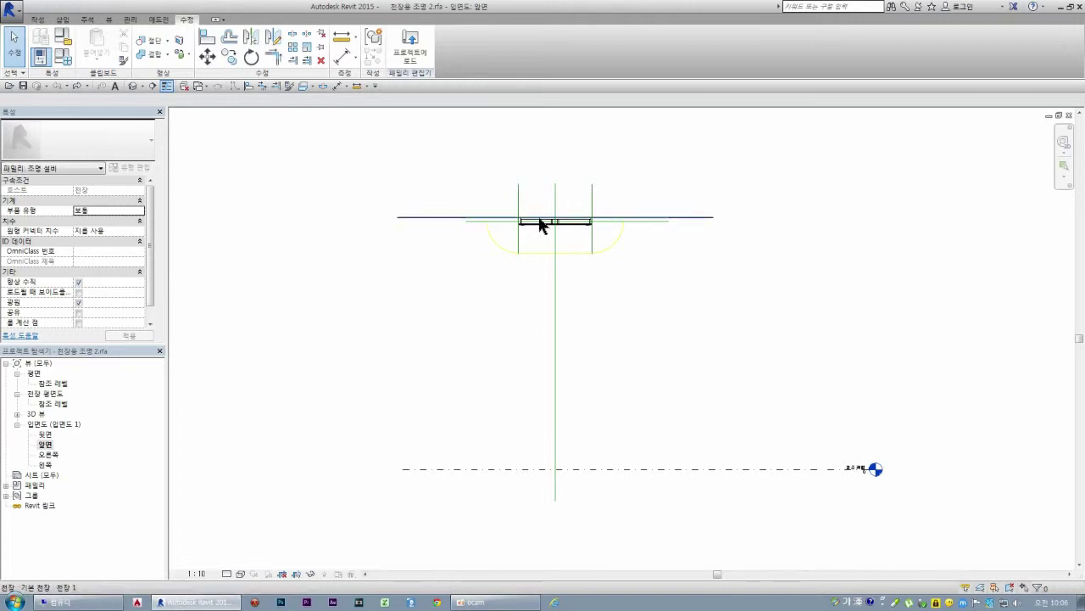
scroll(653, 222, up, 1)
scroll(669, 220, up, 2)
click(678, 222)
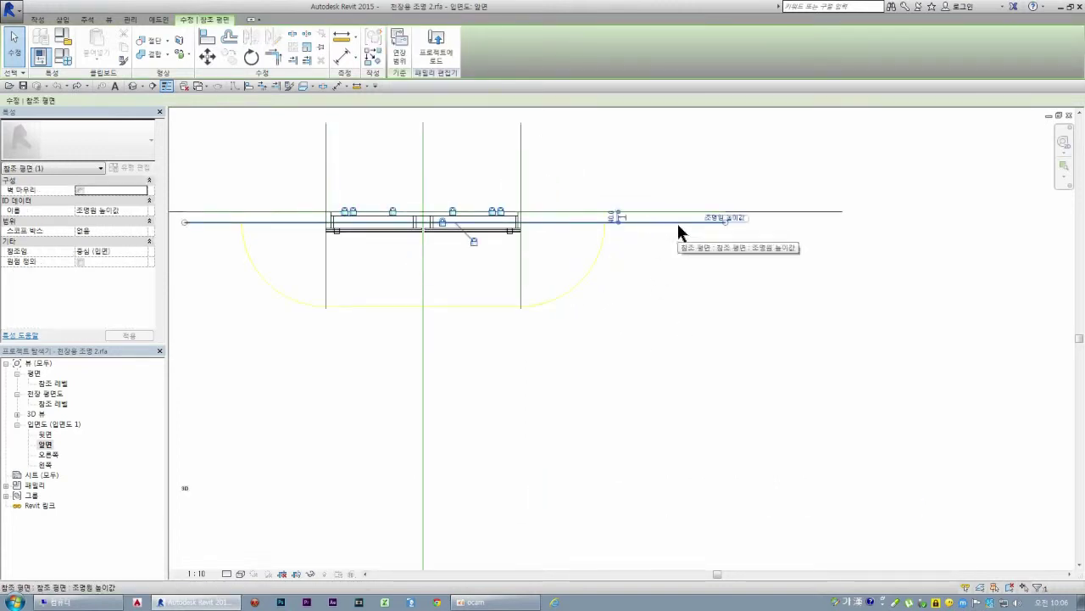
click(628, 323)
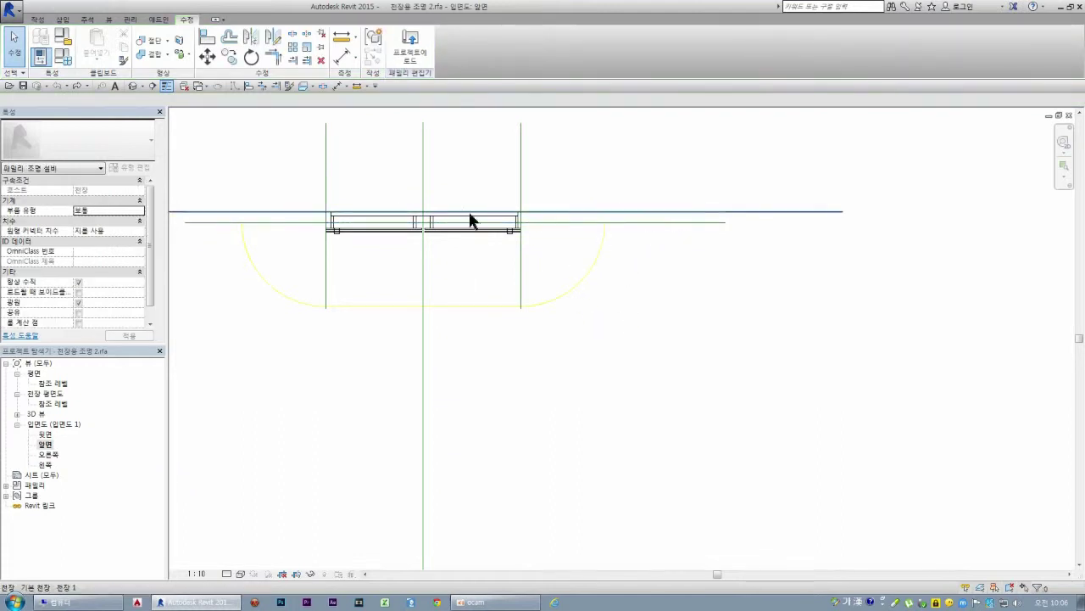
Step: Close the family's views, return to 프로젝트3.rvt, and open the interior 3D 뷰 2
click(1069, 115)
click(1069, 116)
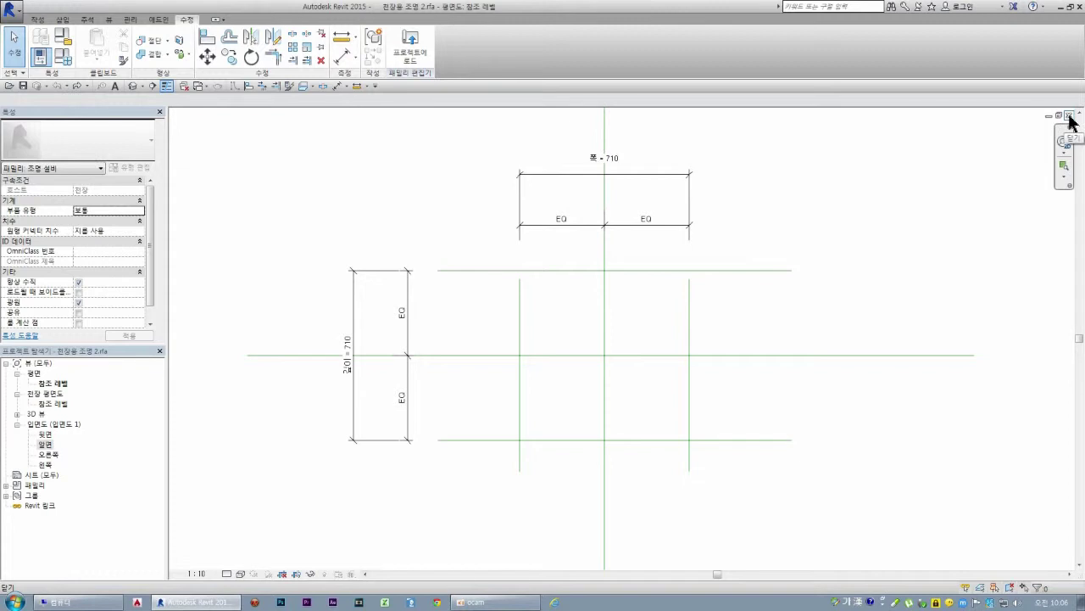
click(1070, 115)
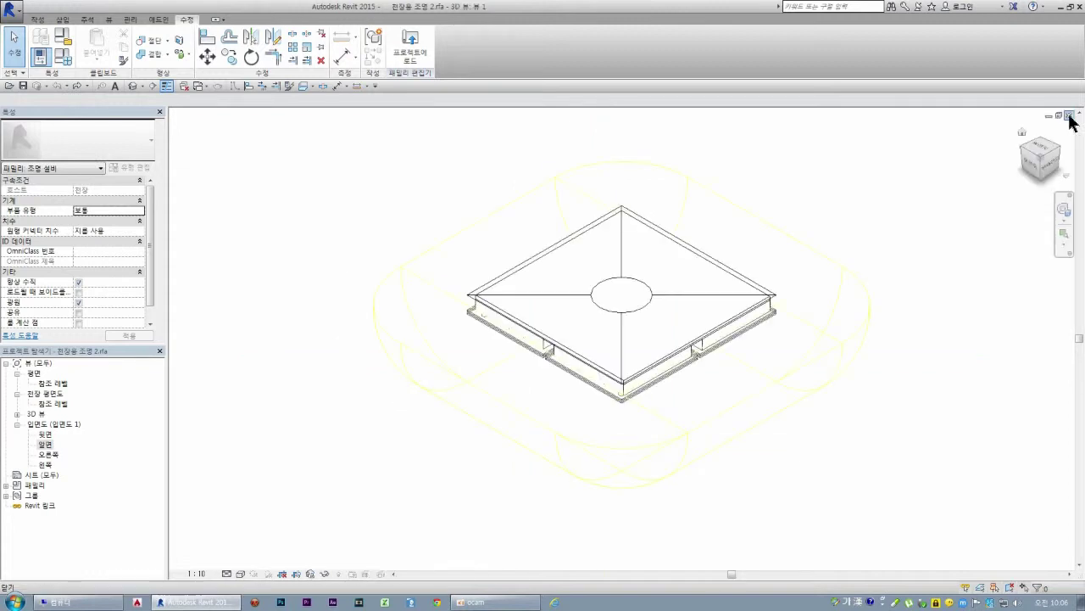
click(1069, 116)
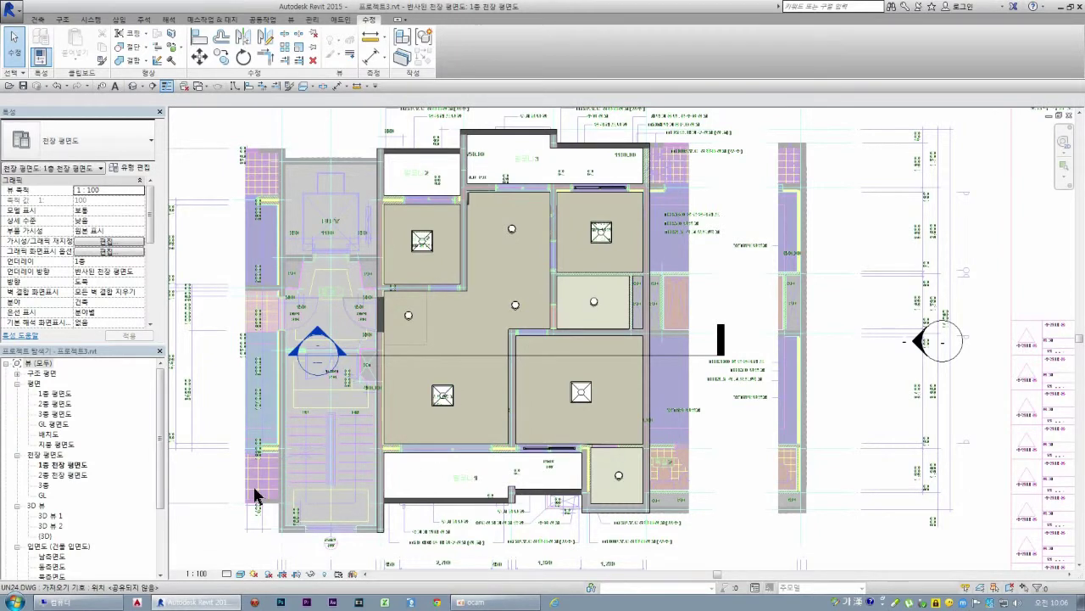
double_click(56, 526)
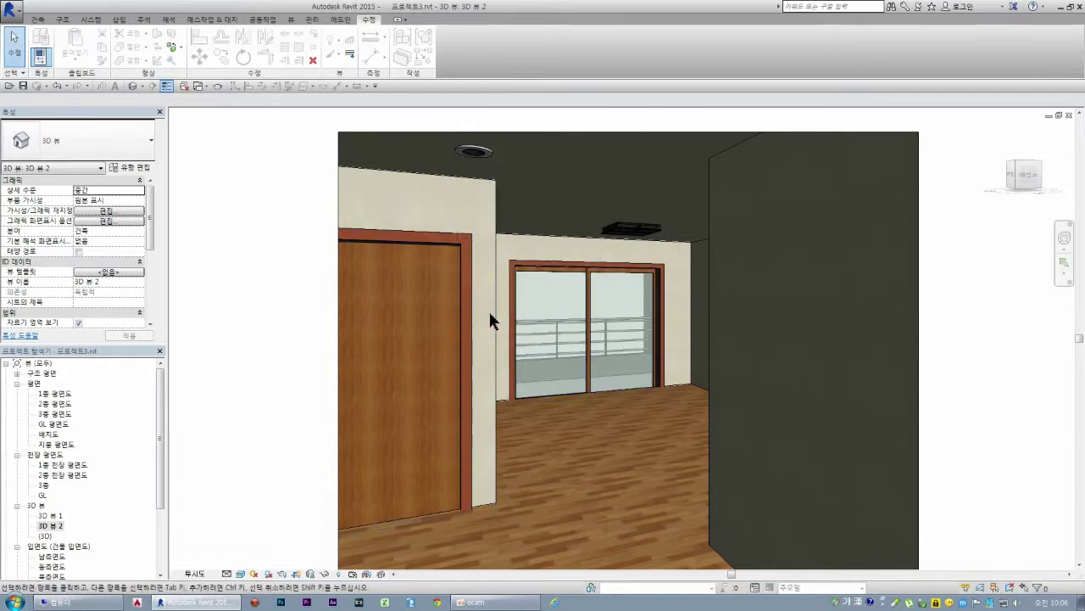
Step: Start Render from the View tab and save the project when prompted
click(290, 18)
click(223, 53)
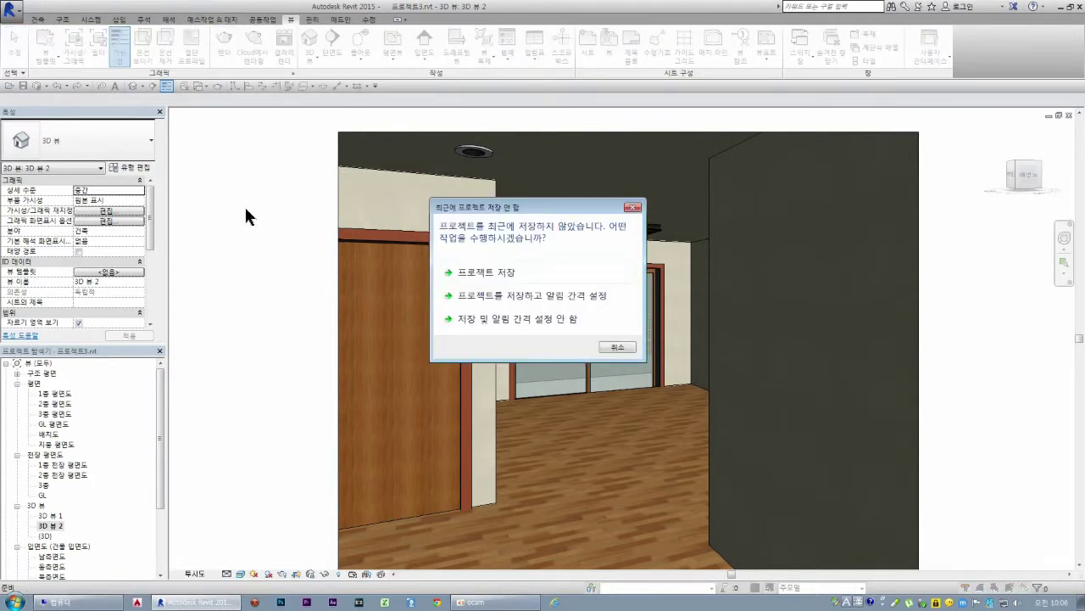
click(488, 271)
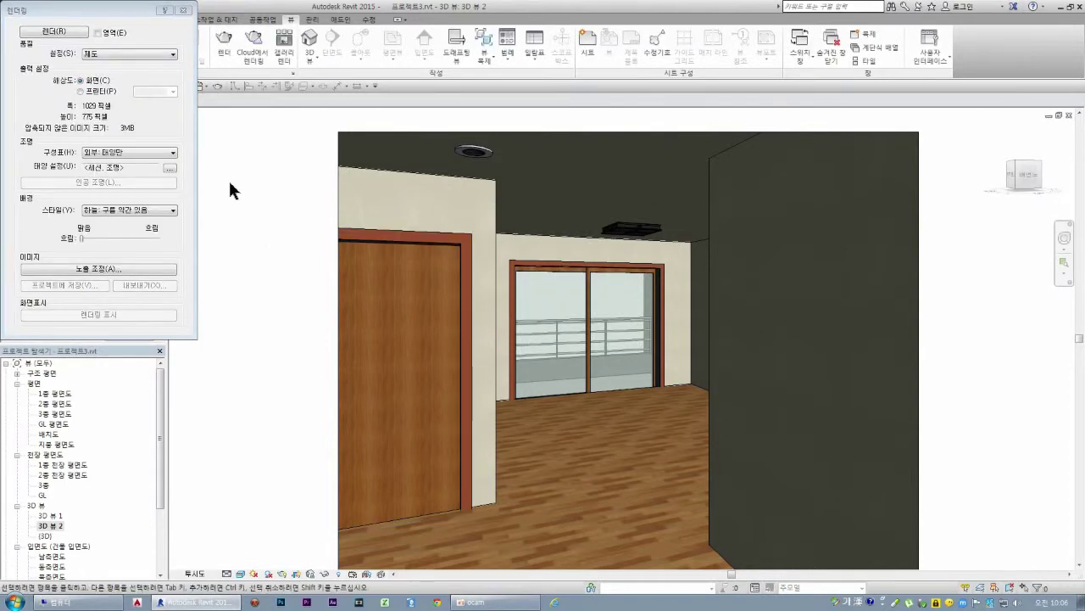
Step: Set the rendering Quality to 높음 and open the Lighting Scheme choices
click(158, 54)
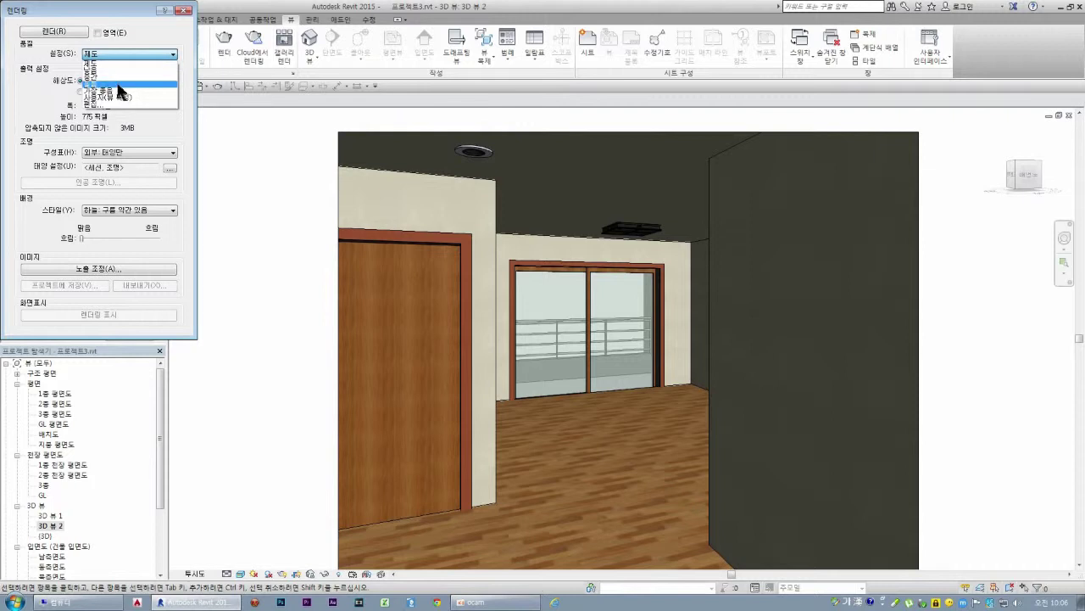
click(118, 85)
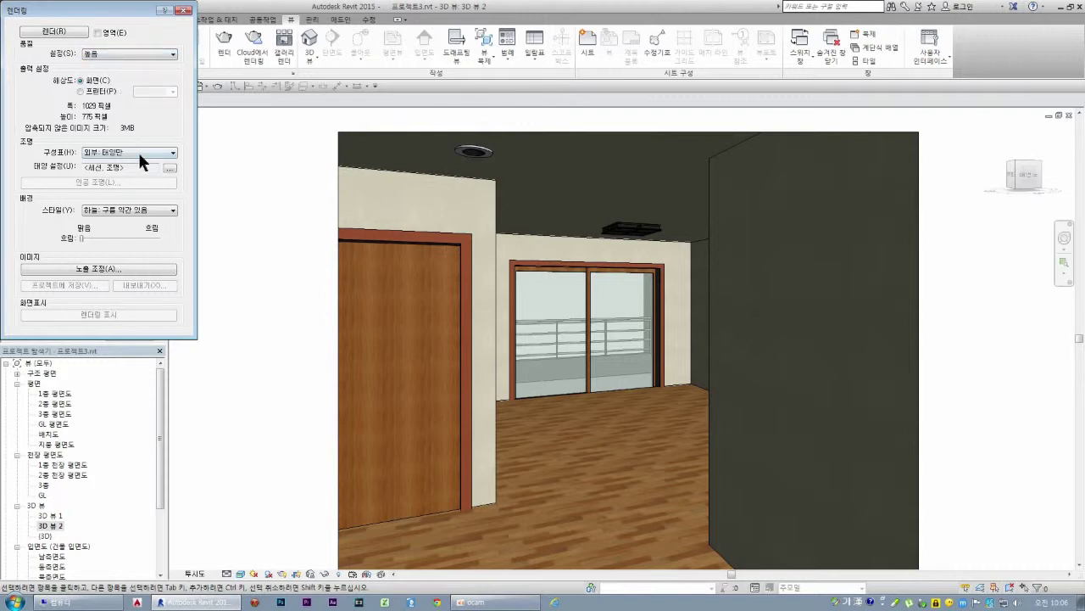
click(108, 154)
click(146, 154)
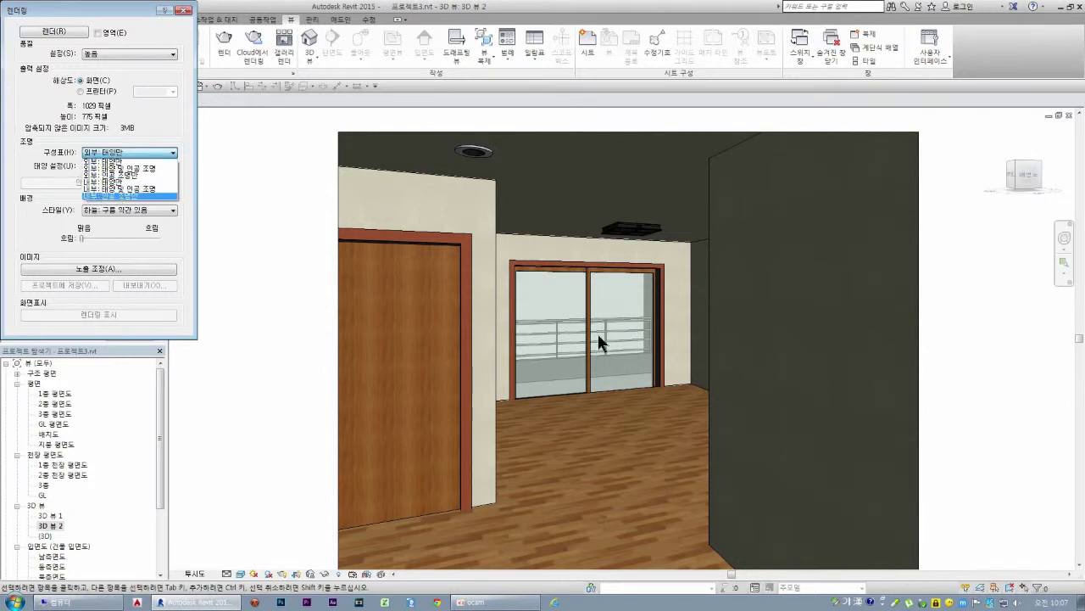
Step: Choose 내부: 태양 및 인공 조명 lighting, keep the lightly cloudy sky, and leave all nine artificial lights on
click(119, 195)
click(149, 151)
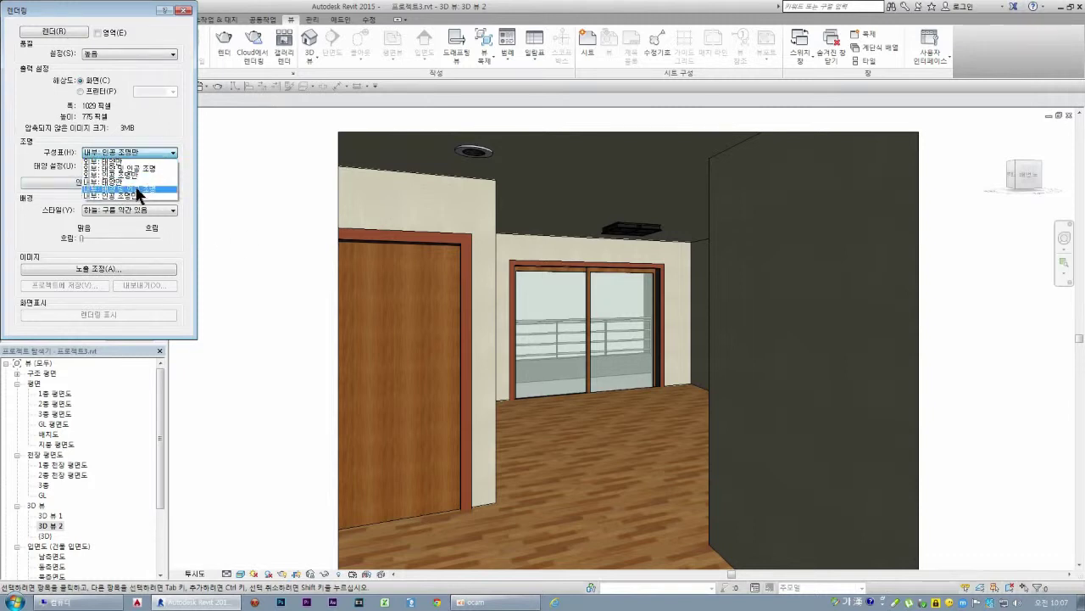
click(141, 189)
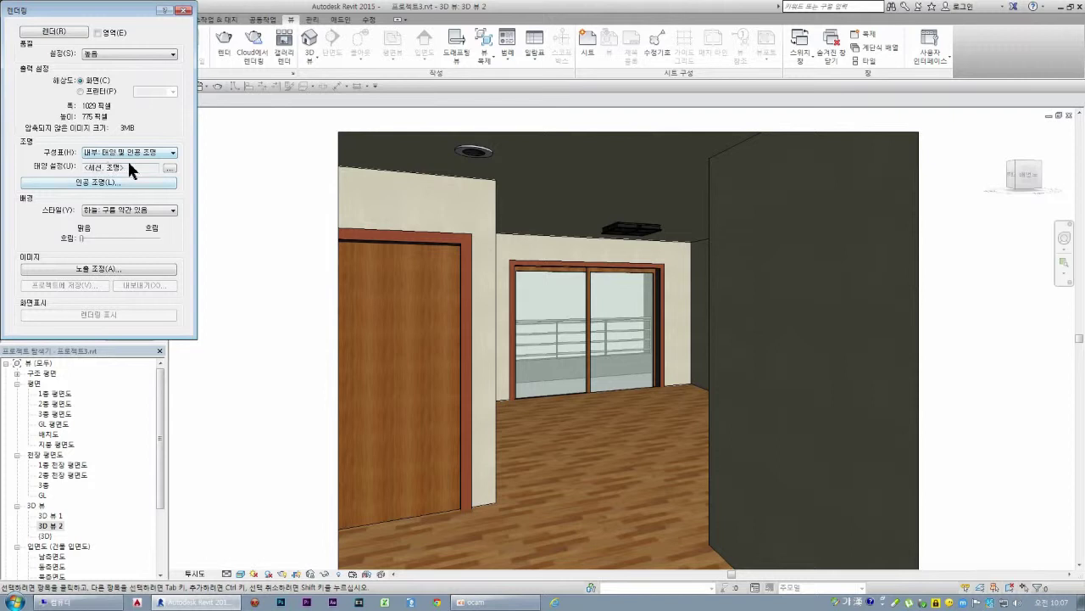
click(134, 210)
click(136, 214)
click(121, 180)
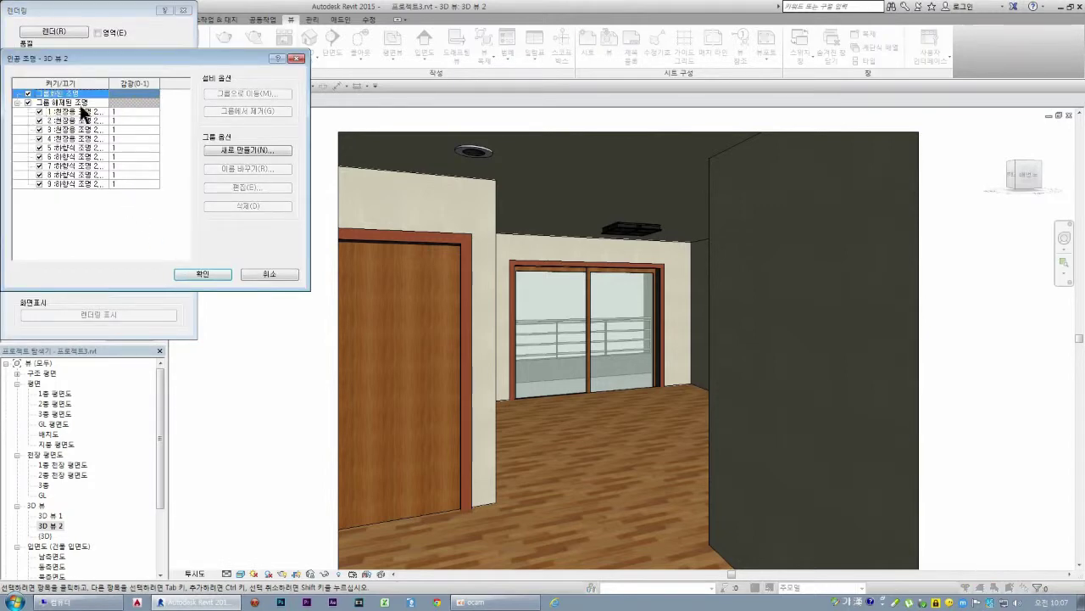
click(206, 274)
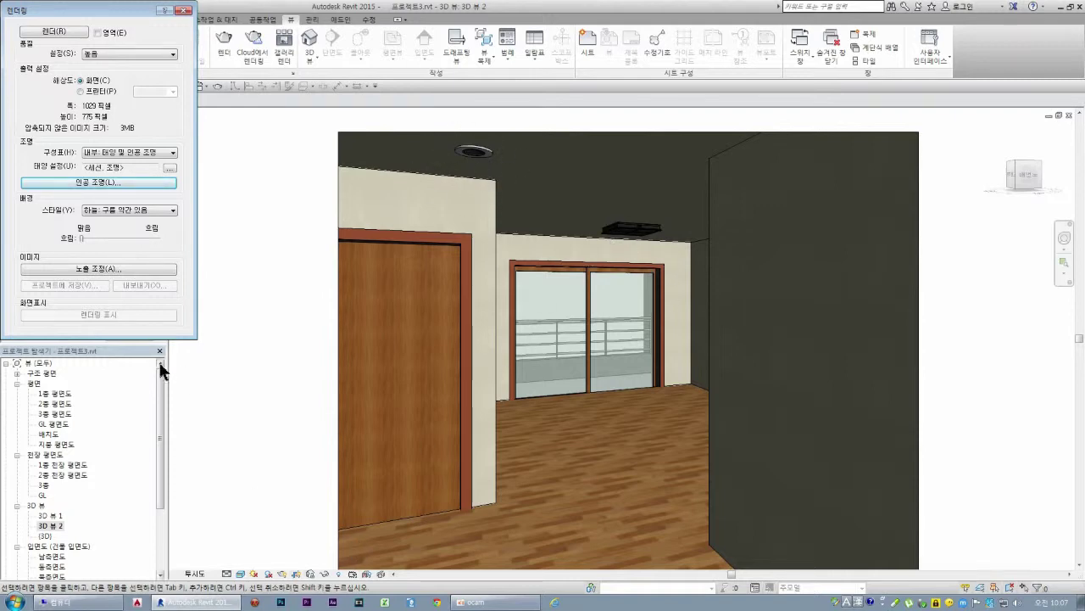
Step: Render 3D 뷰 2 with daylight and ceiling fixtures and wait for it to finish
click(54, 32)
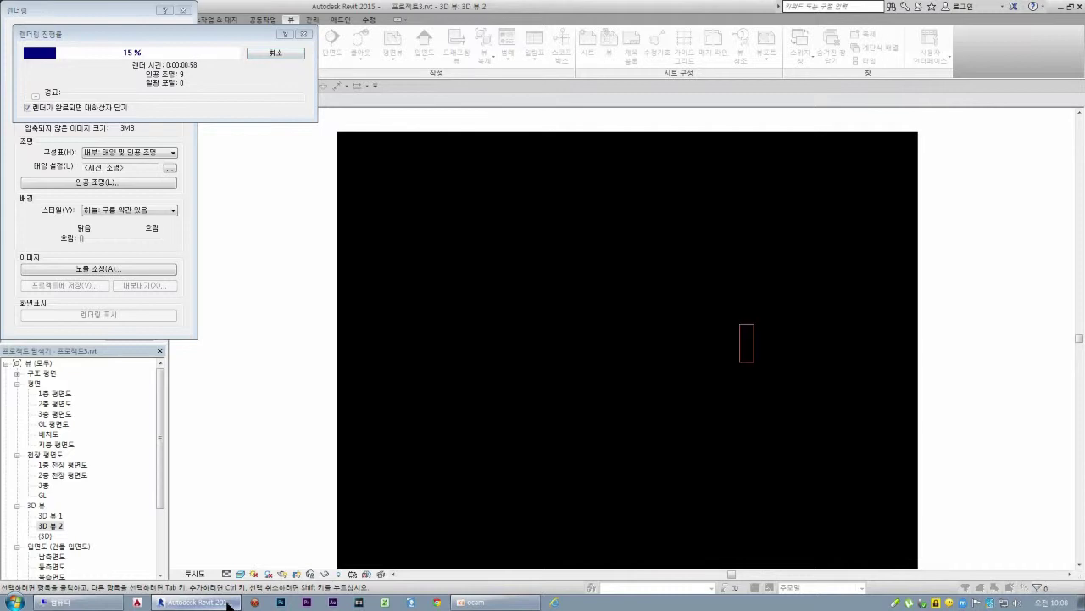
click(487, 604)
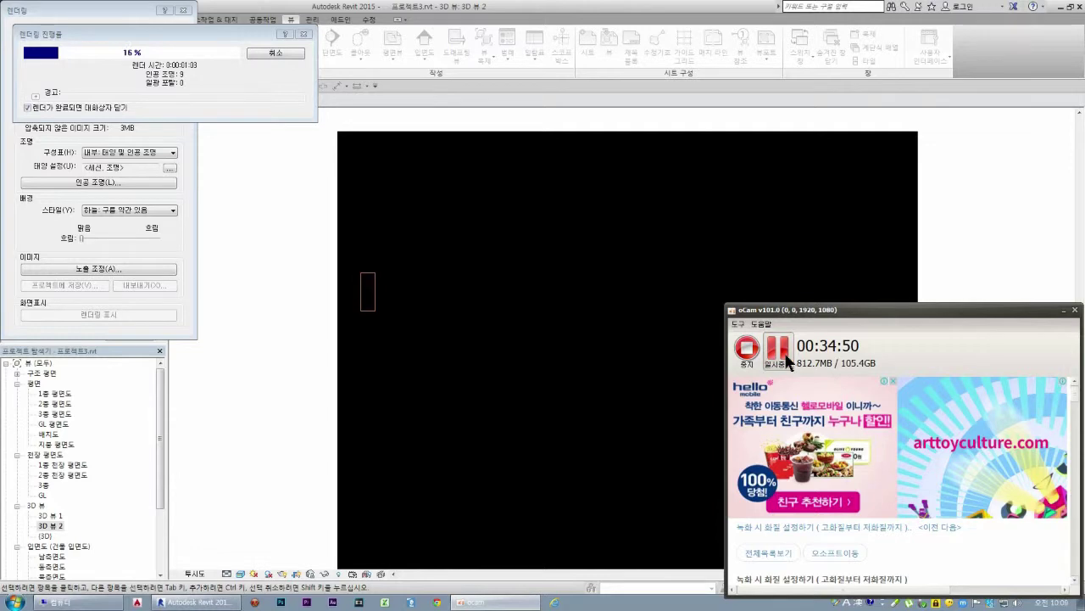
click(779, 360)
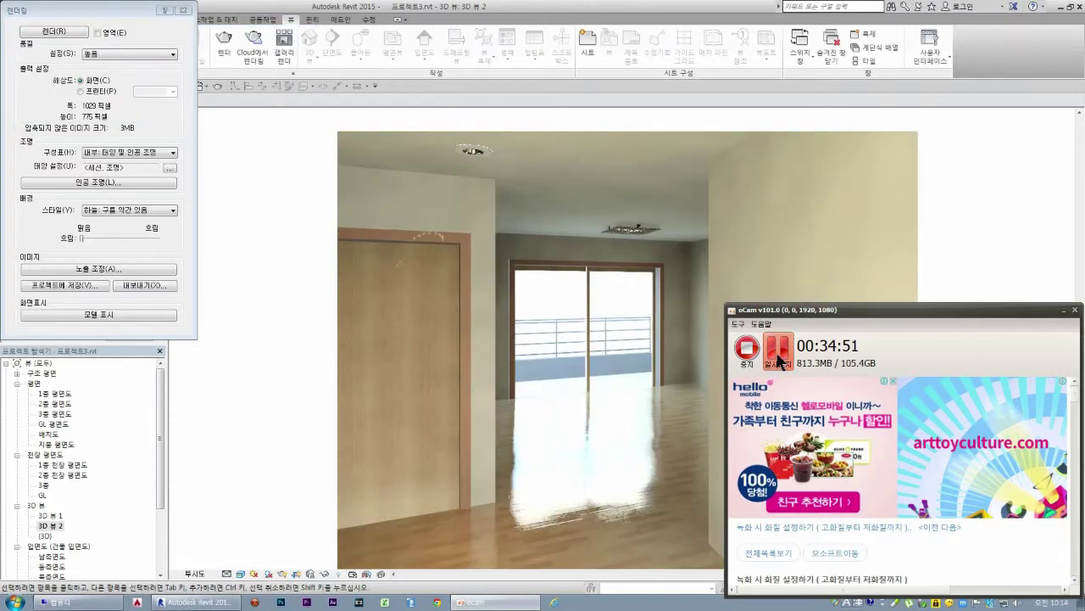
click(681, 17)
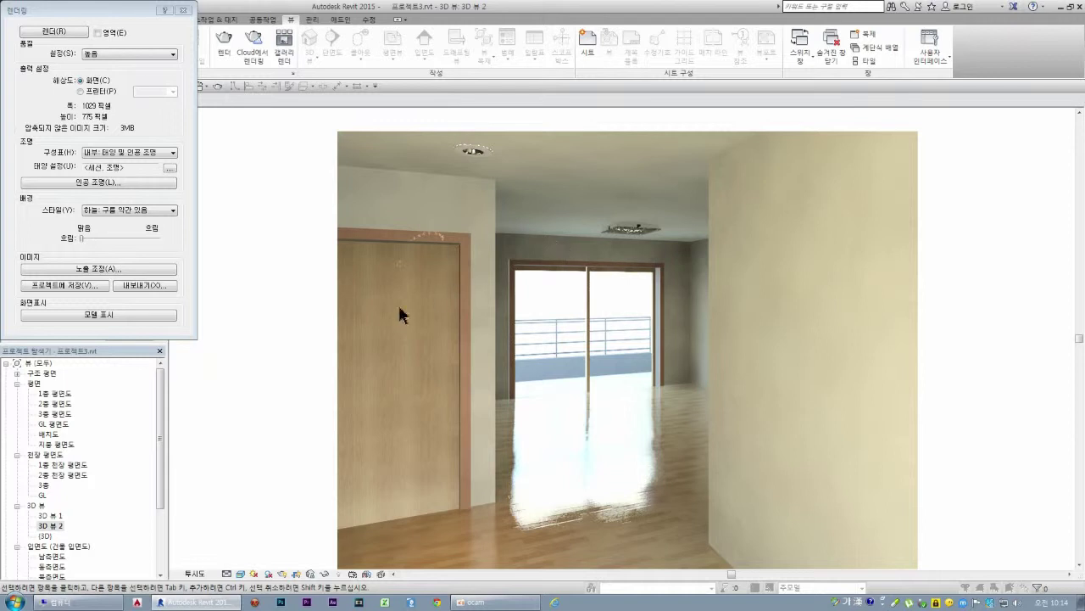
Step: Switch the lighting scheme to 내부: 인공 조명만 and render 3D 뷰 2 again
click(134, 151)
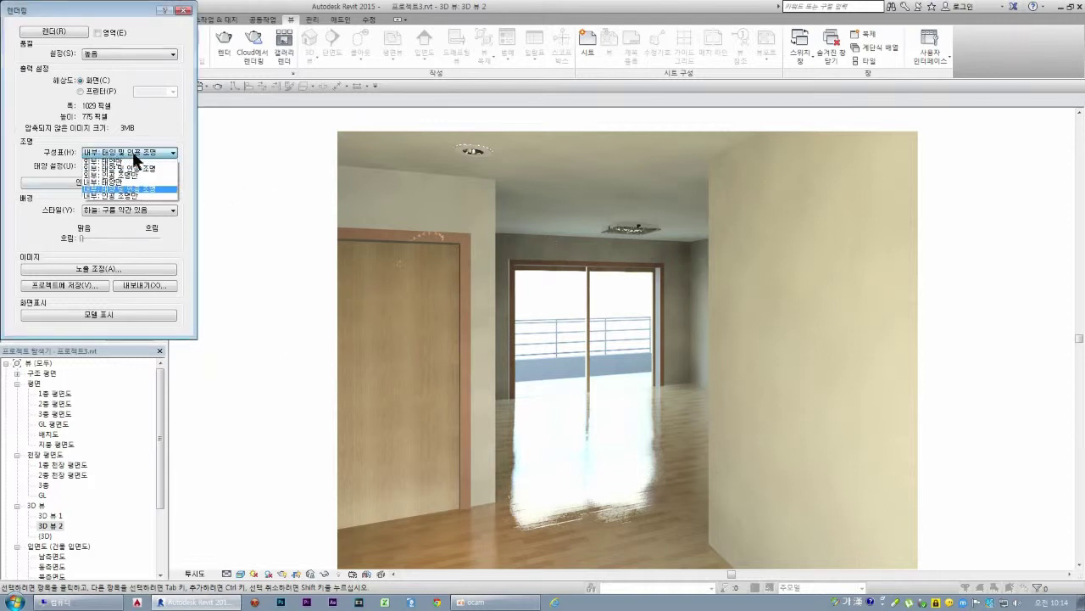
click(127, 196)
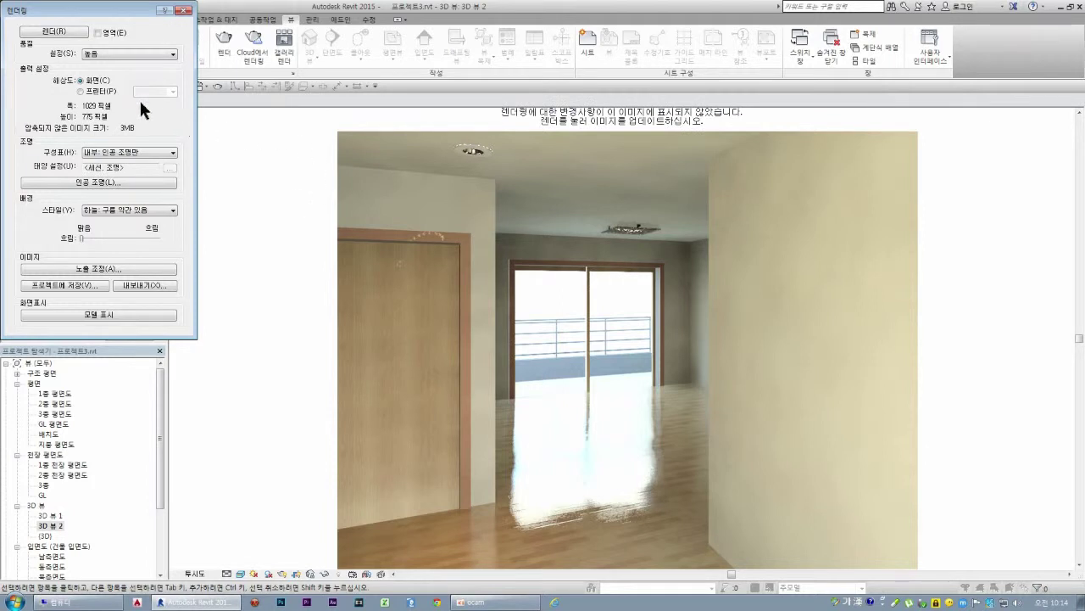
click(67, 31)
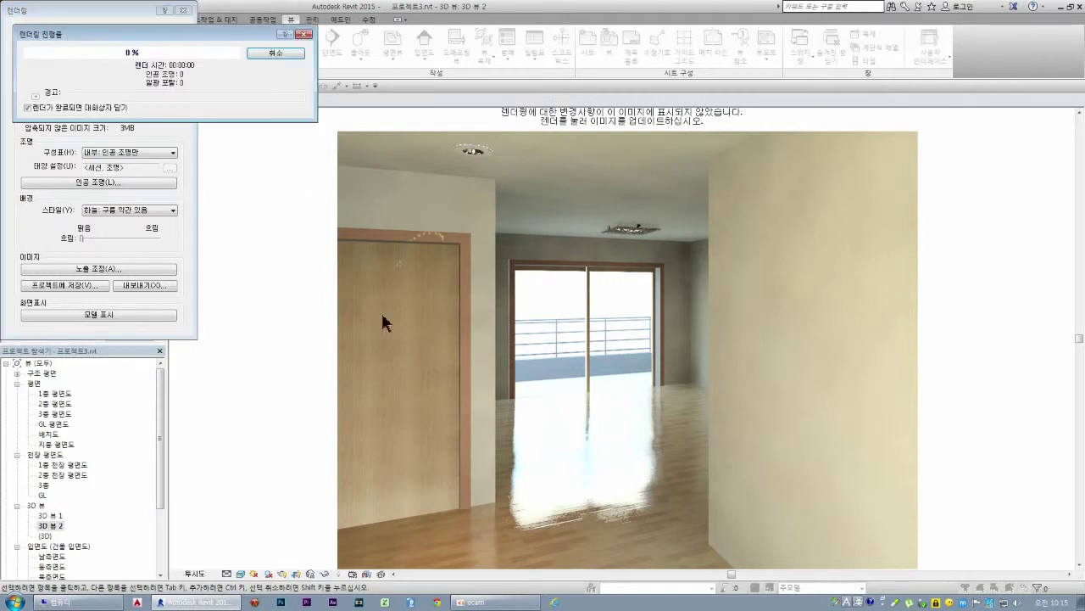
click(514, 604)
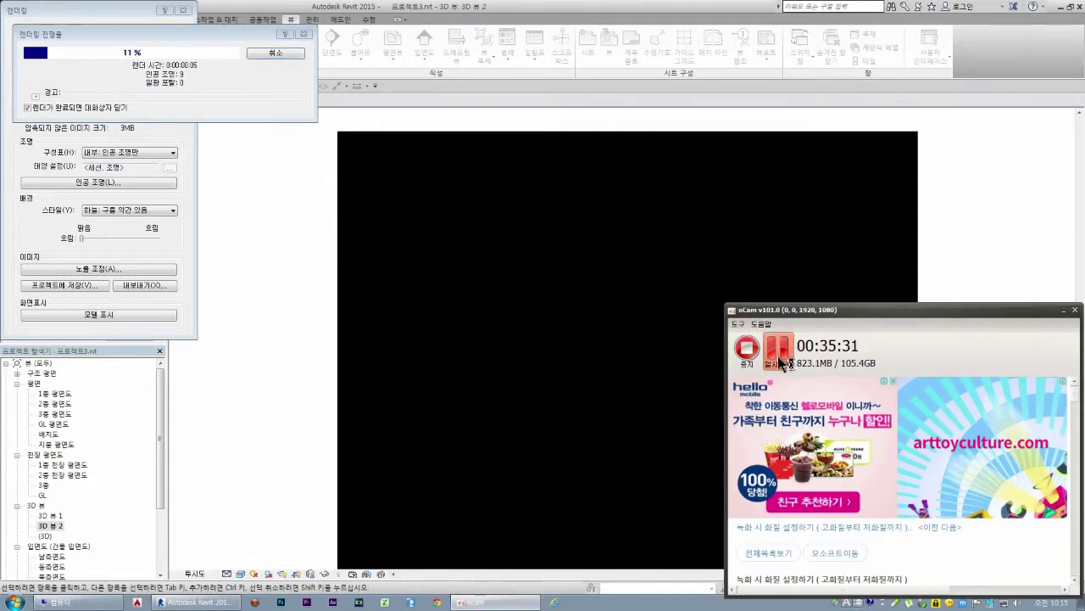
click(778, 356)
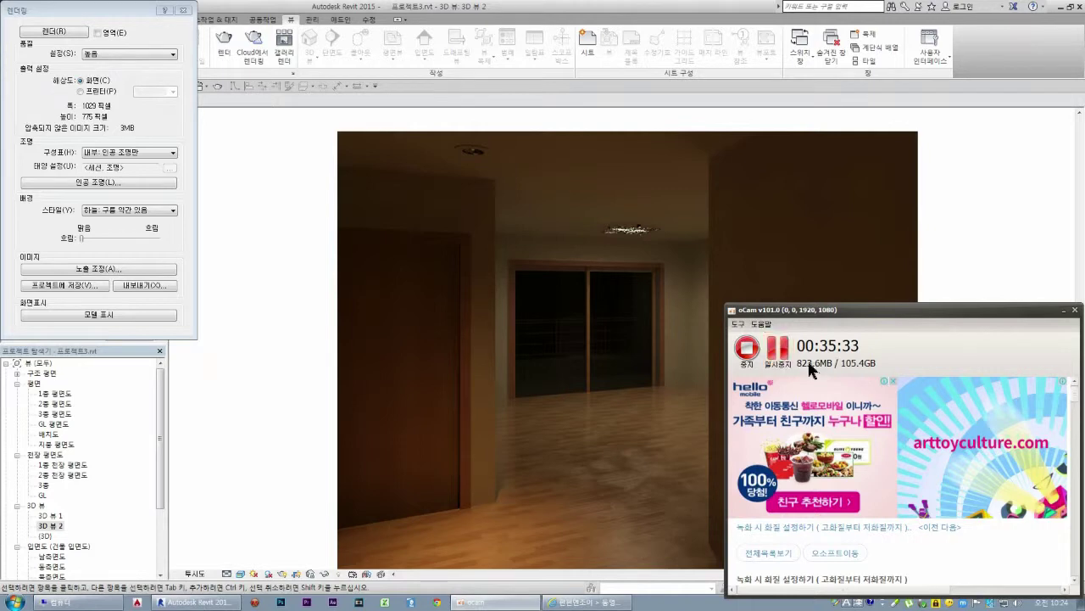
click(720, 12)
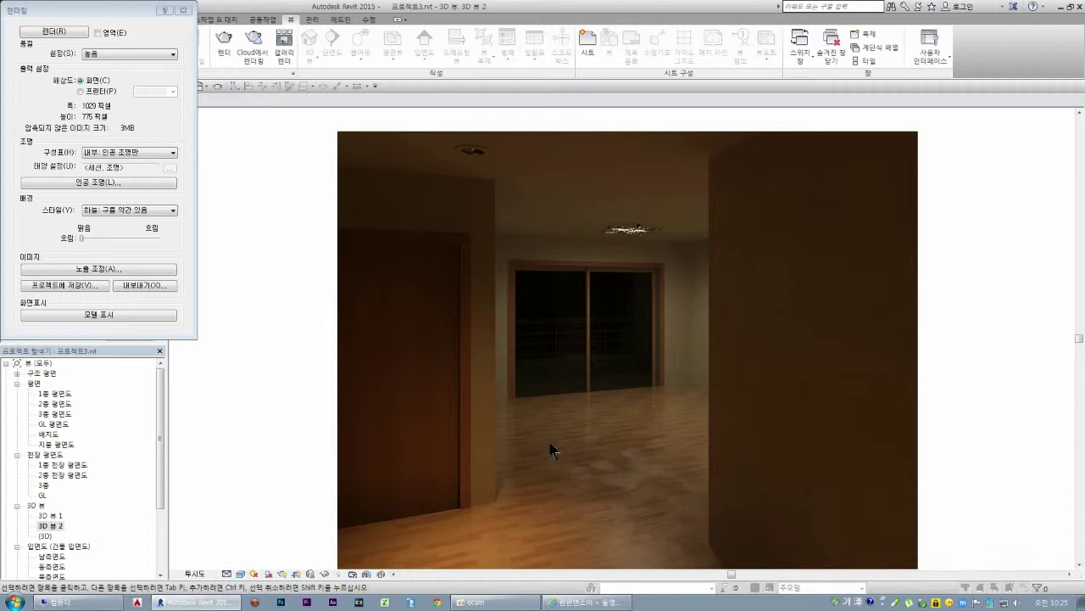
scroll(552, 450, down, 1)
scroll(551, 452, down, 3)
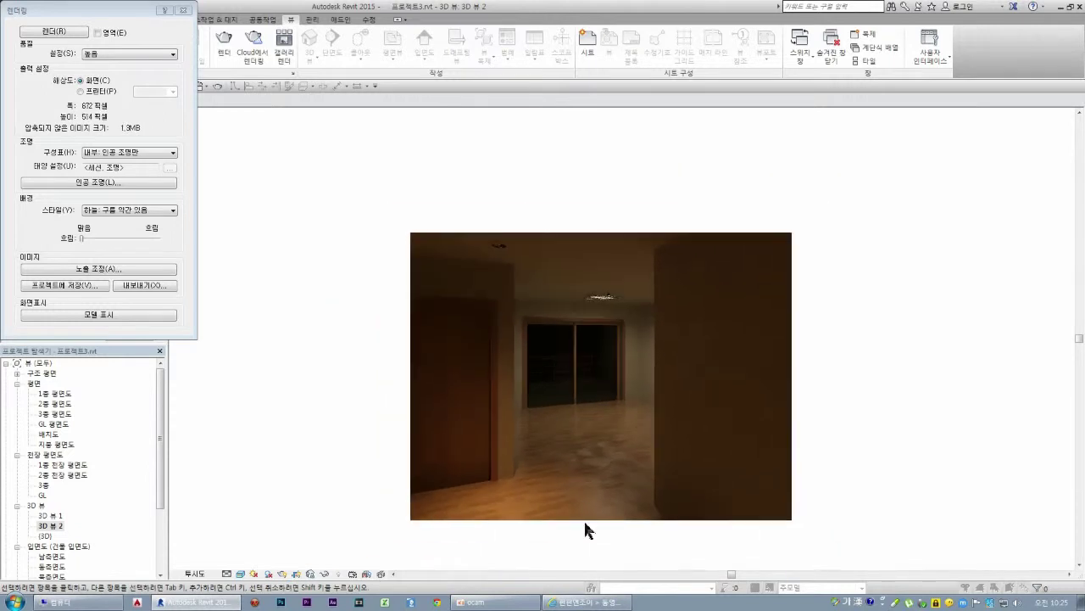
scroll(583, 518, up, 2)
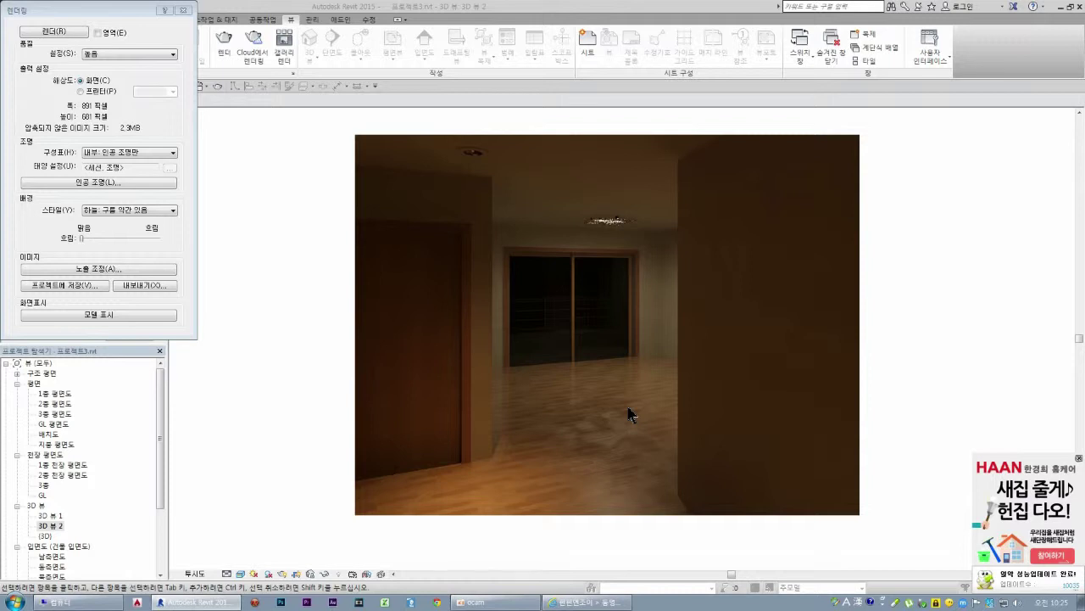
click(1079, 458)
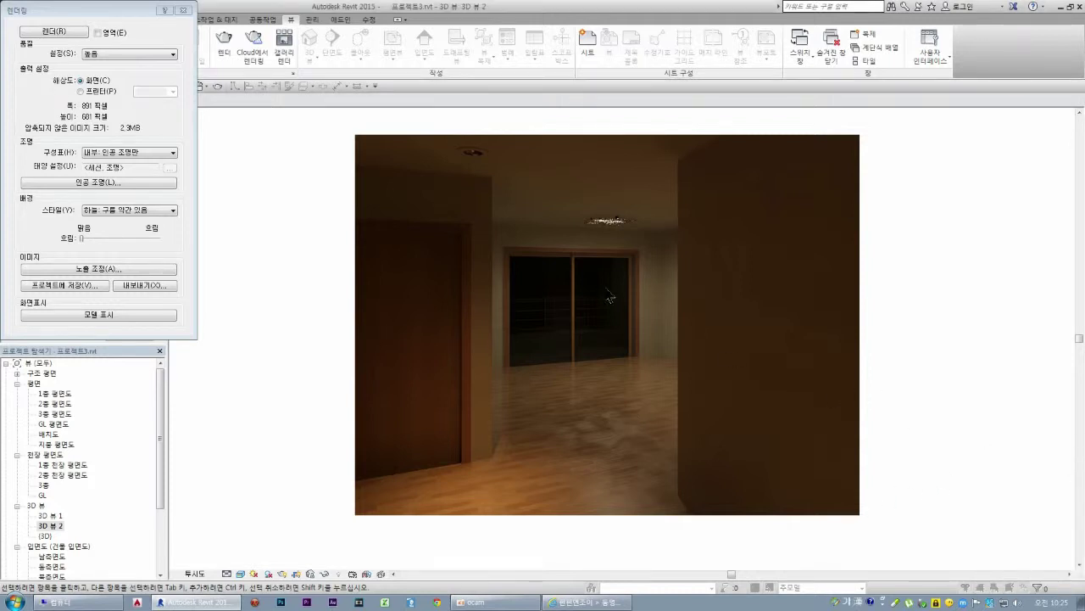